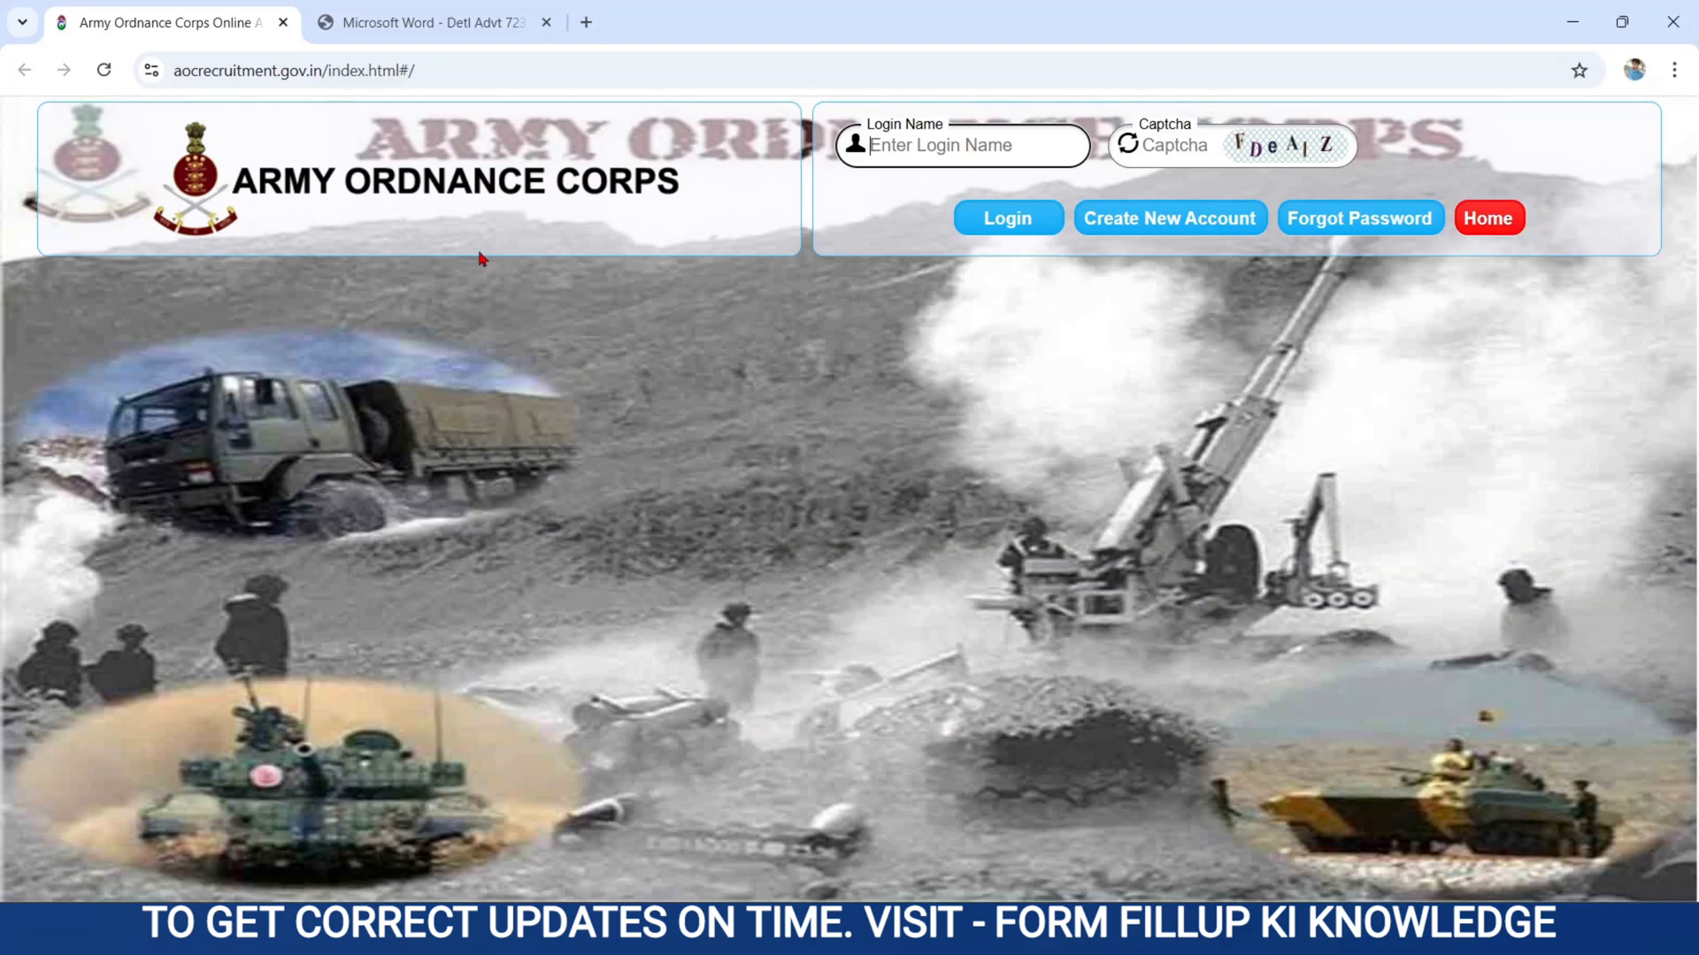
Examine the vacancy table in the AOC notification PDF, including the posts listed and the total posts for Tradesman Mate and Fireman.
click(502, 19)
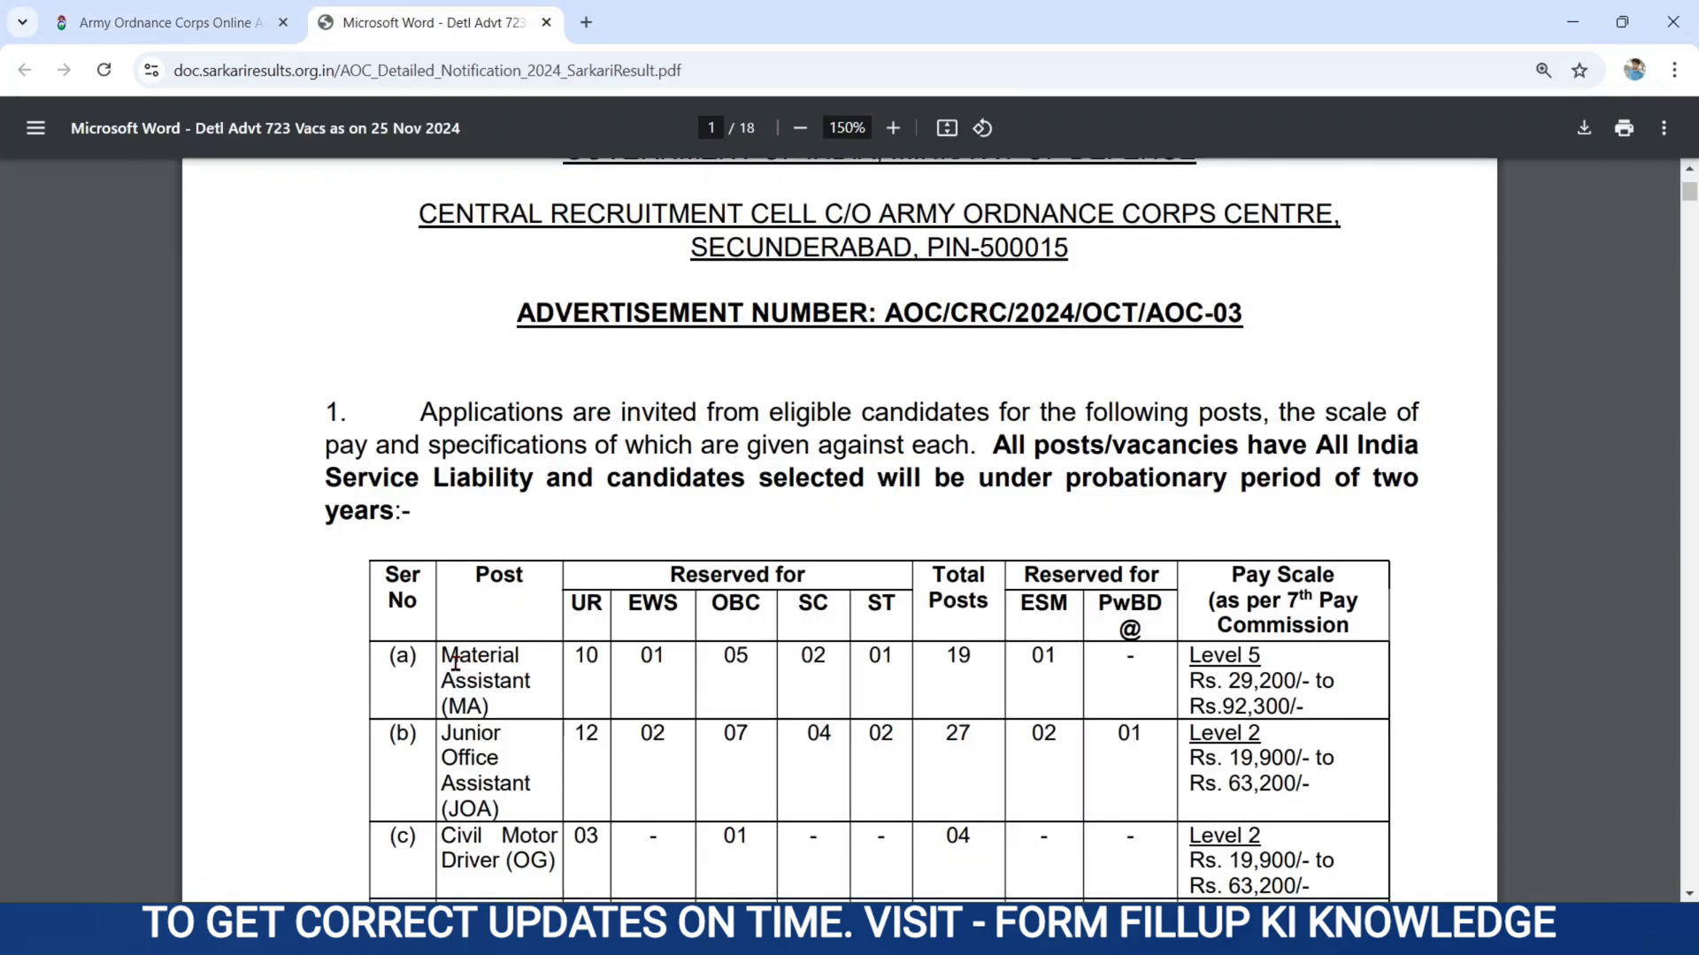
drag(440, 653, 518, 772)
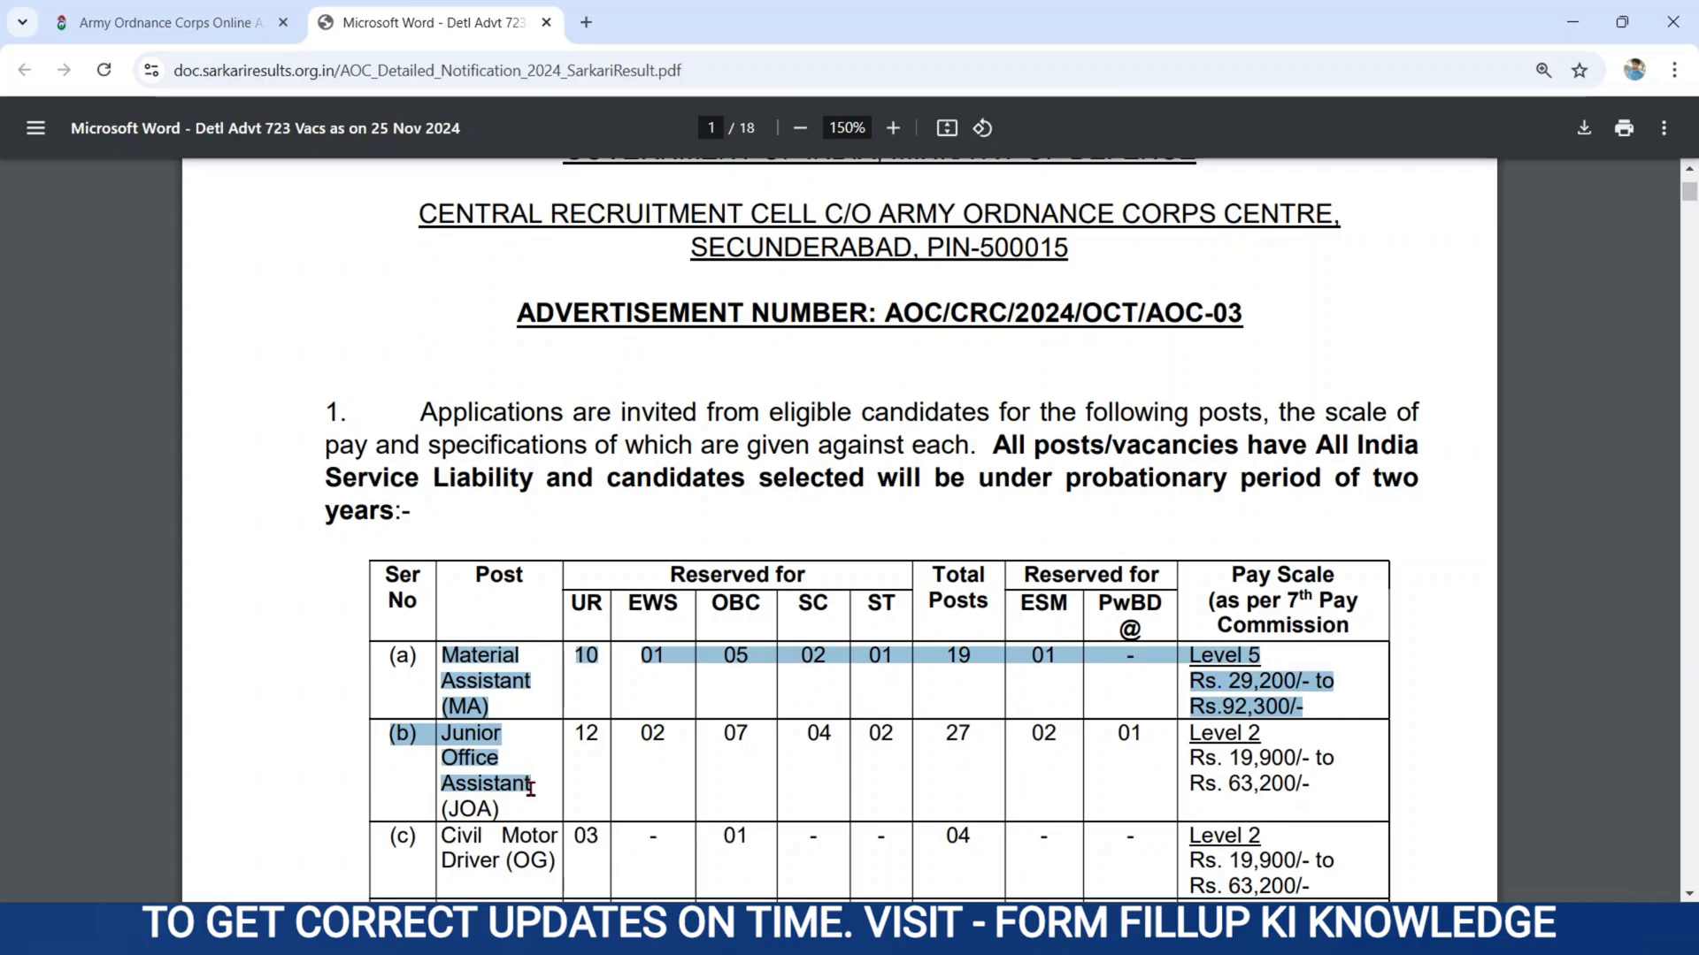
click(395, 761)
scroll(395, 761, down, 5)
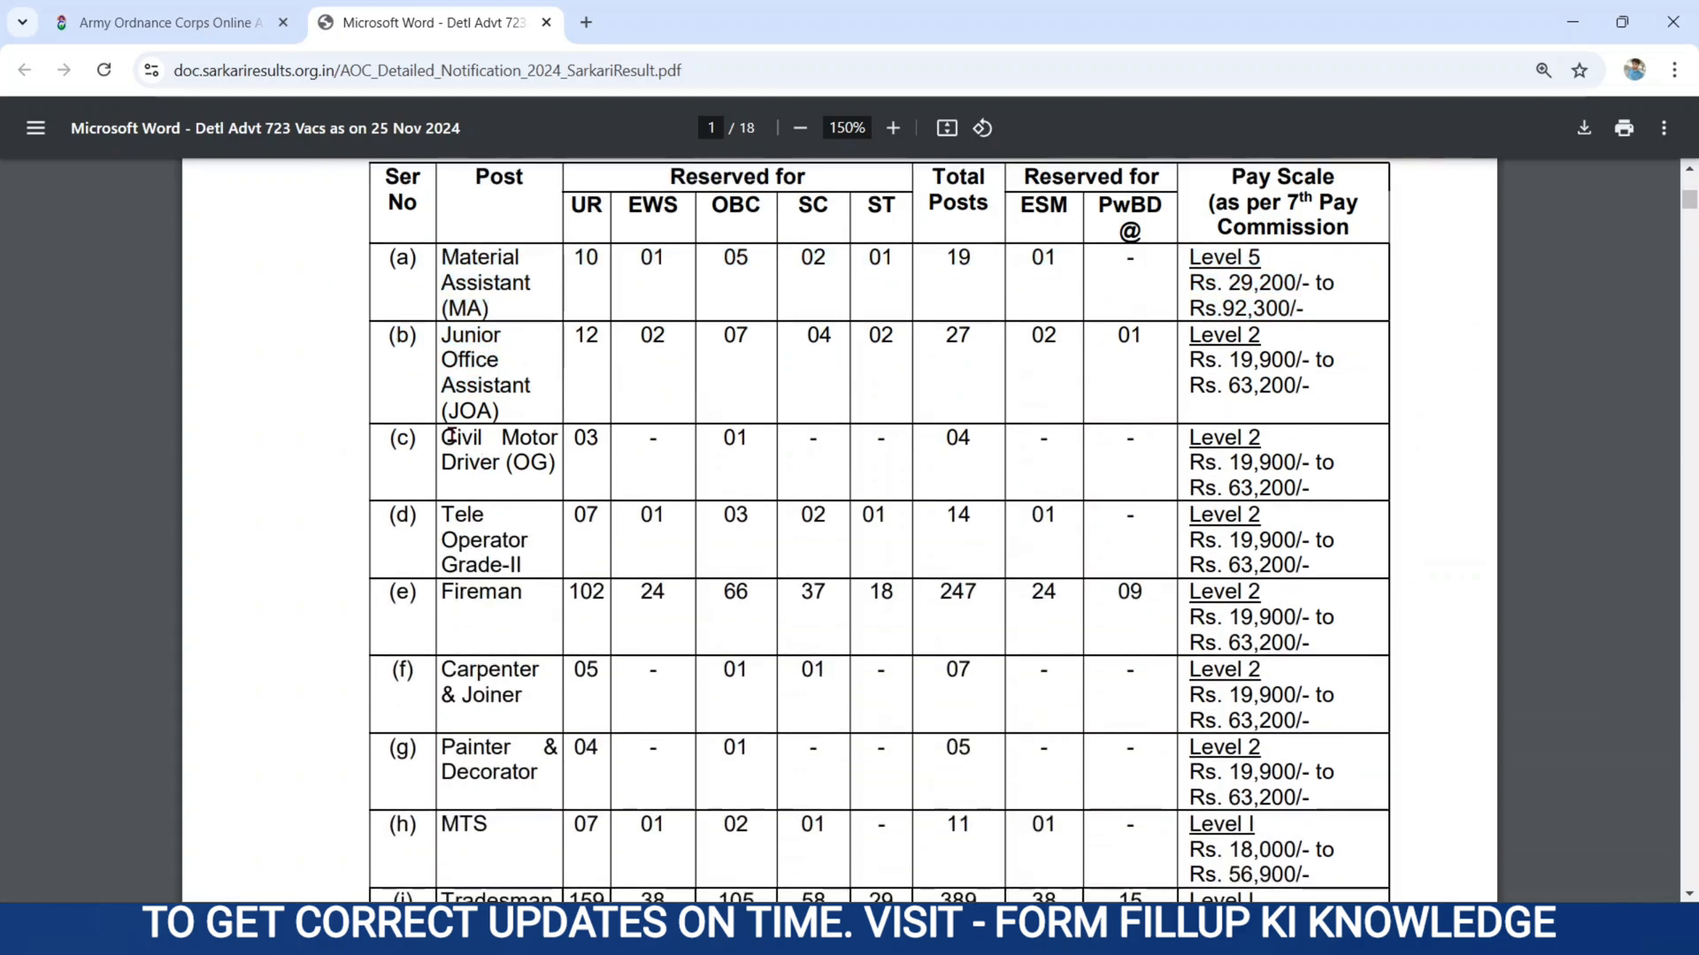
mouse_move(442, 435)
mouse_down()
mouse_move(518, 536)
mouse_move(513, 792)
mouse_up()
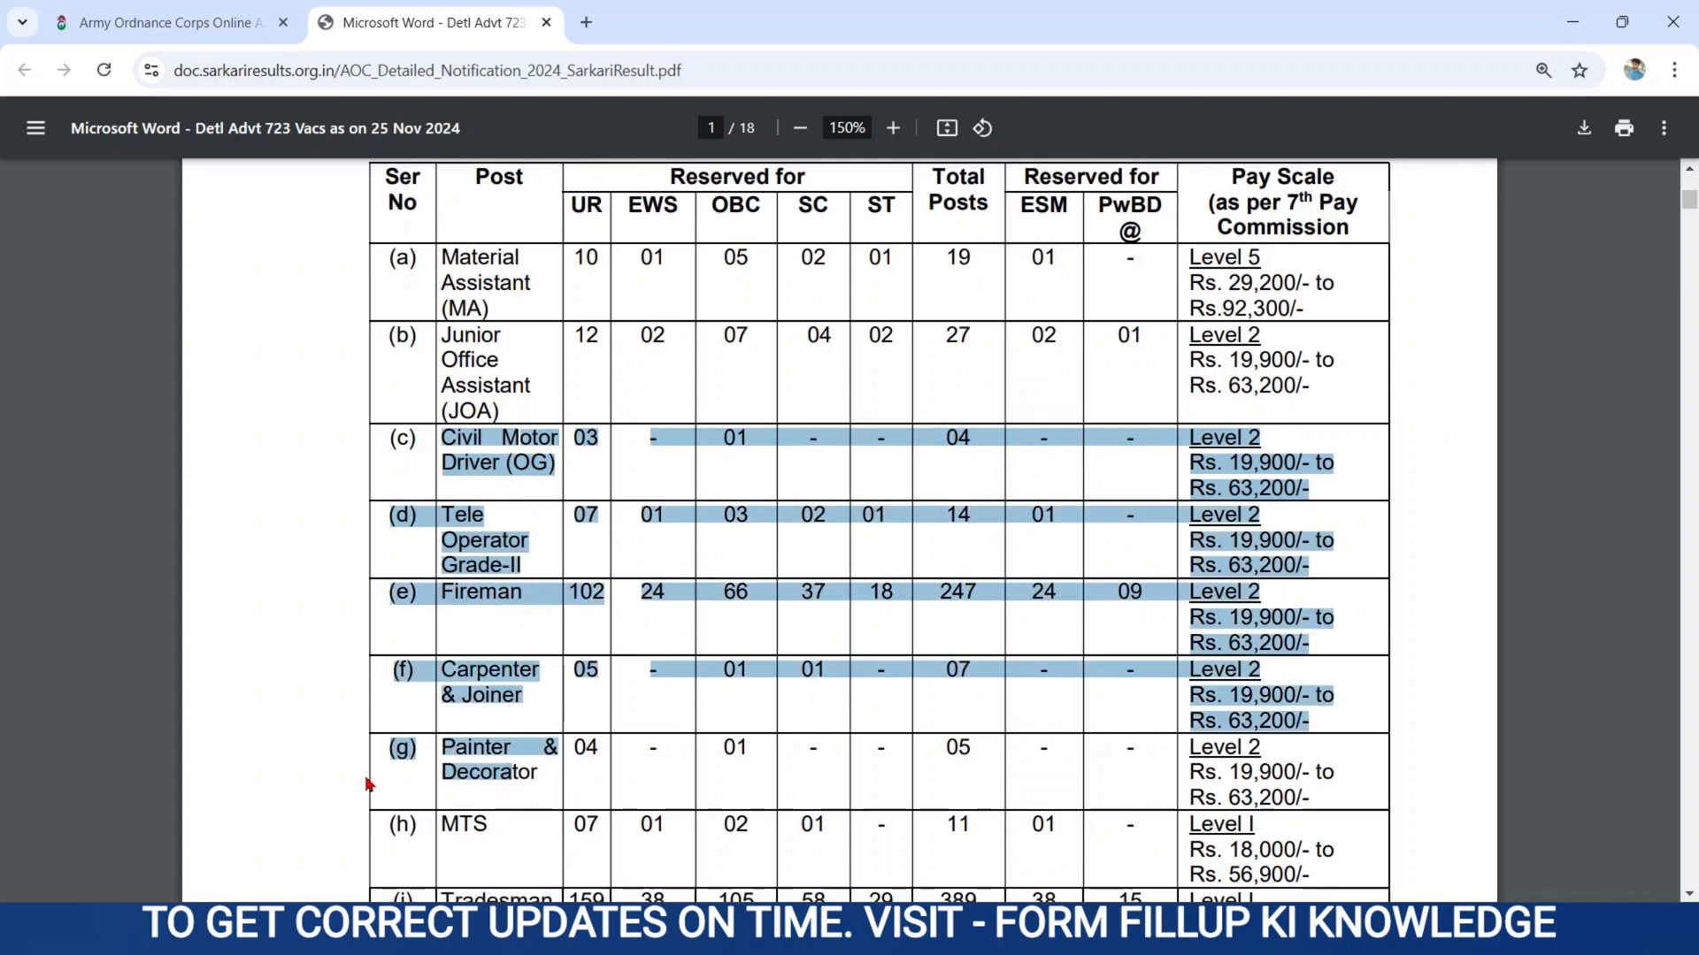
scroll(396, 779, down, 5)
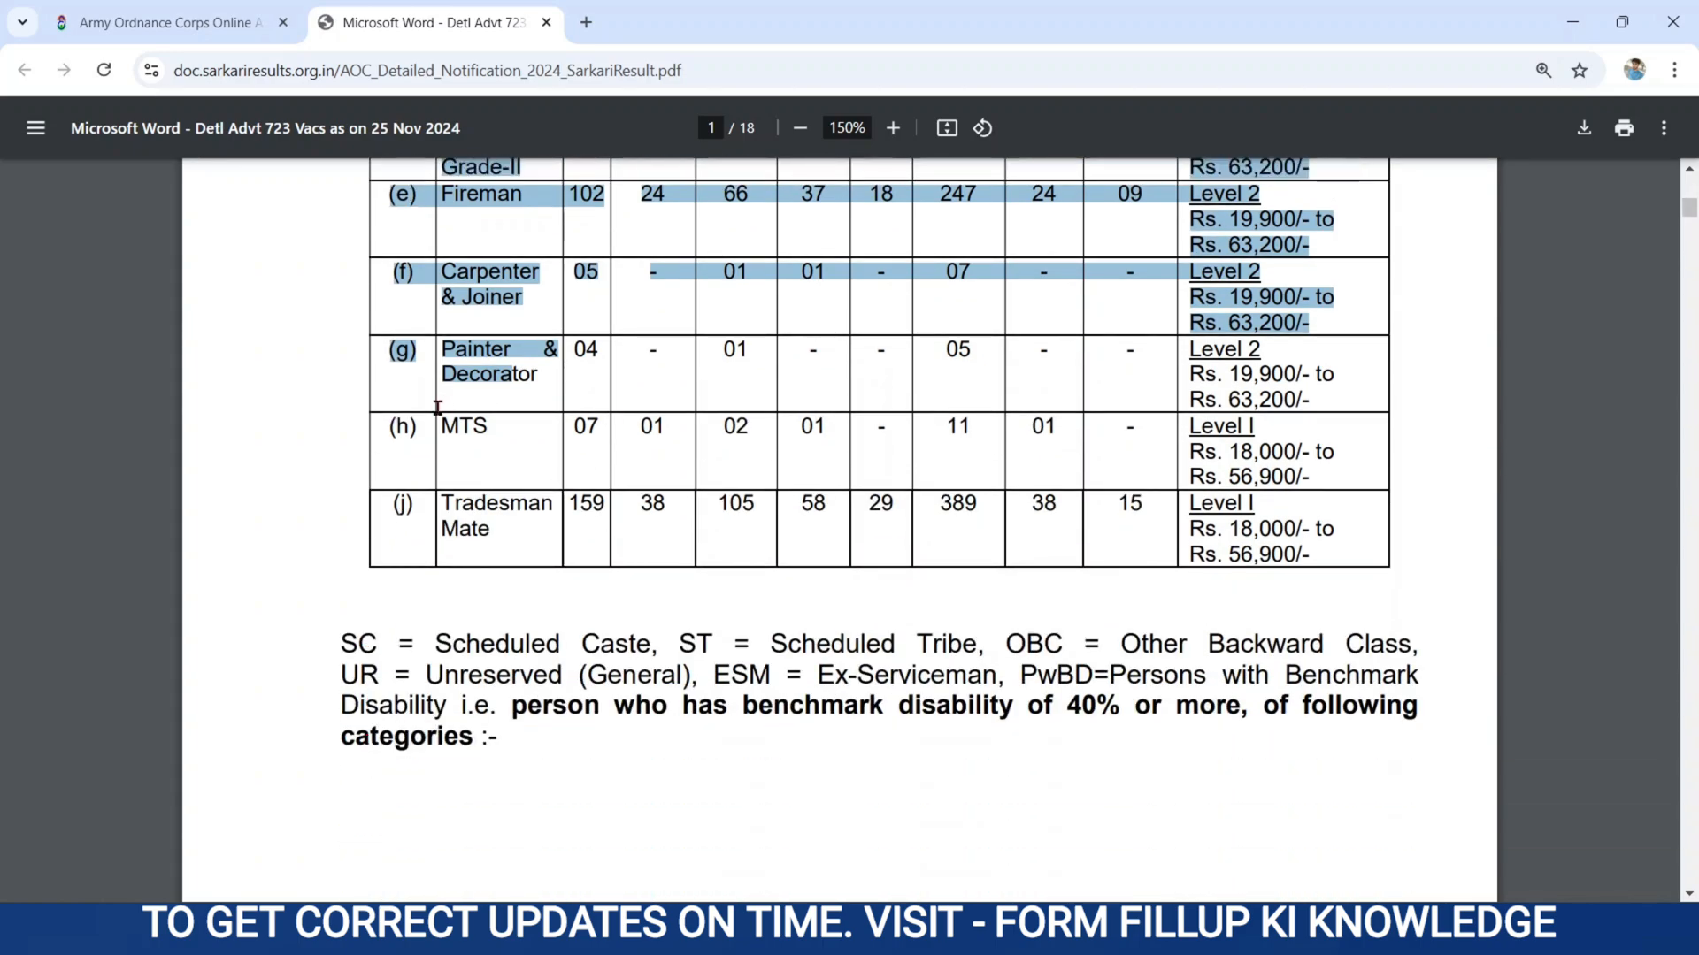
drag(438, 425, 531, 542)
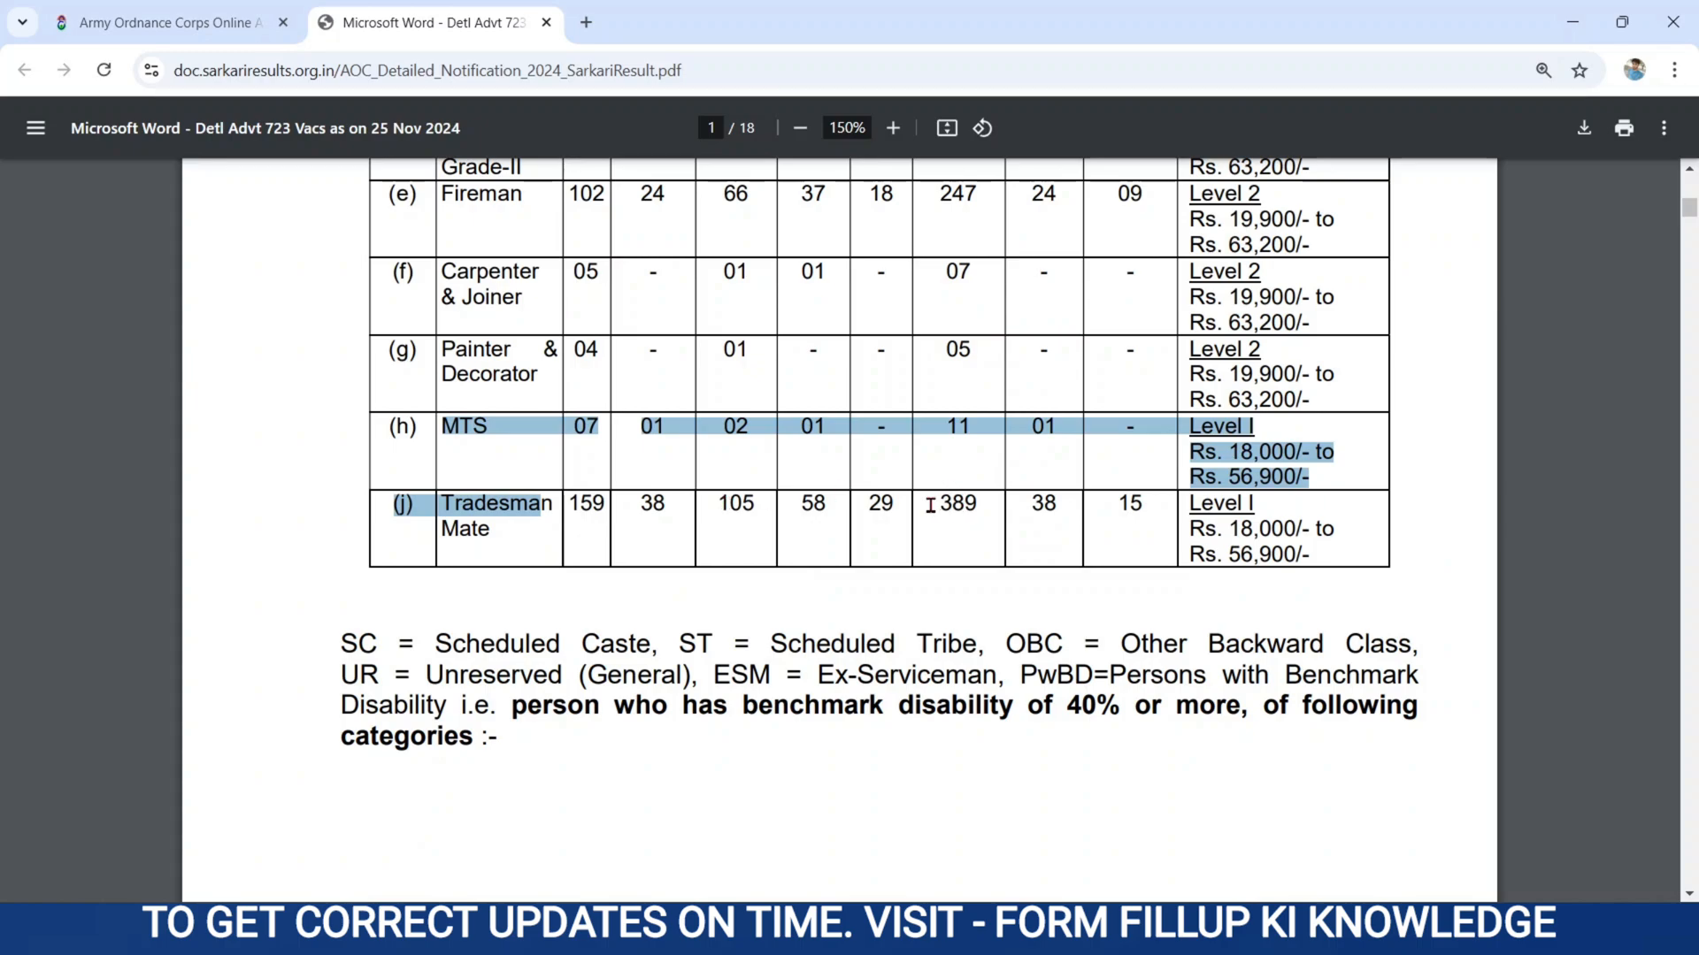
drag(939, 506, 984, 508)
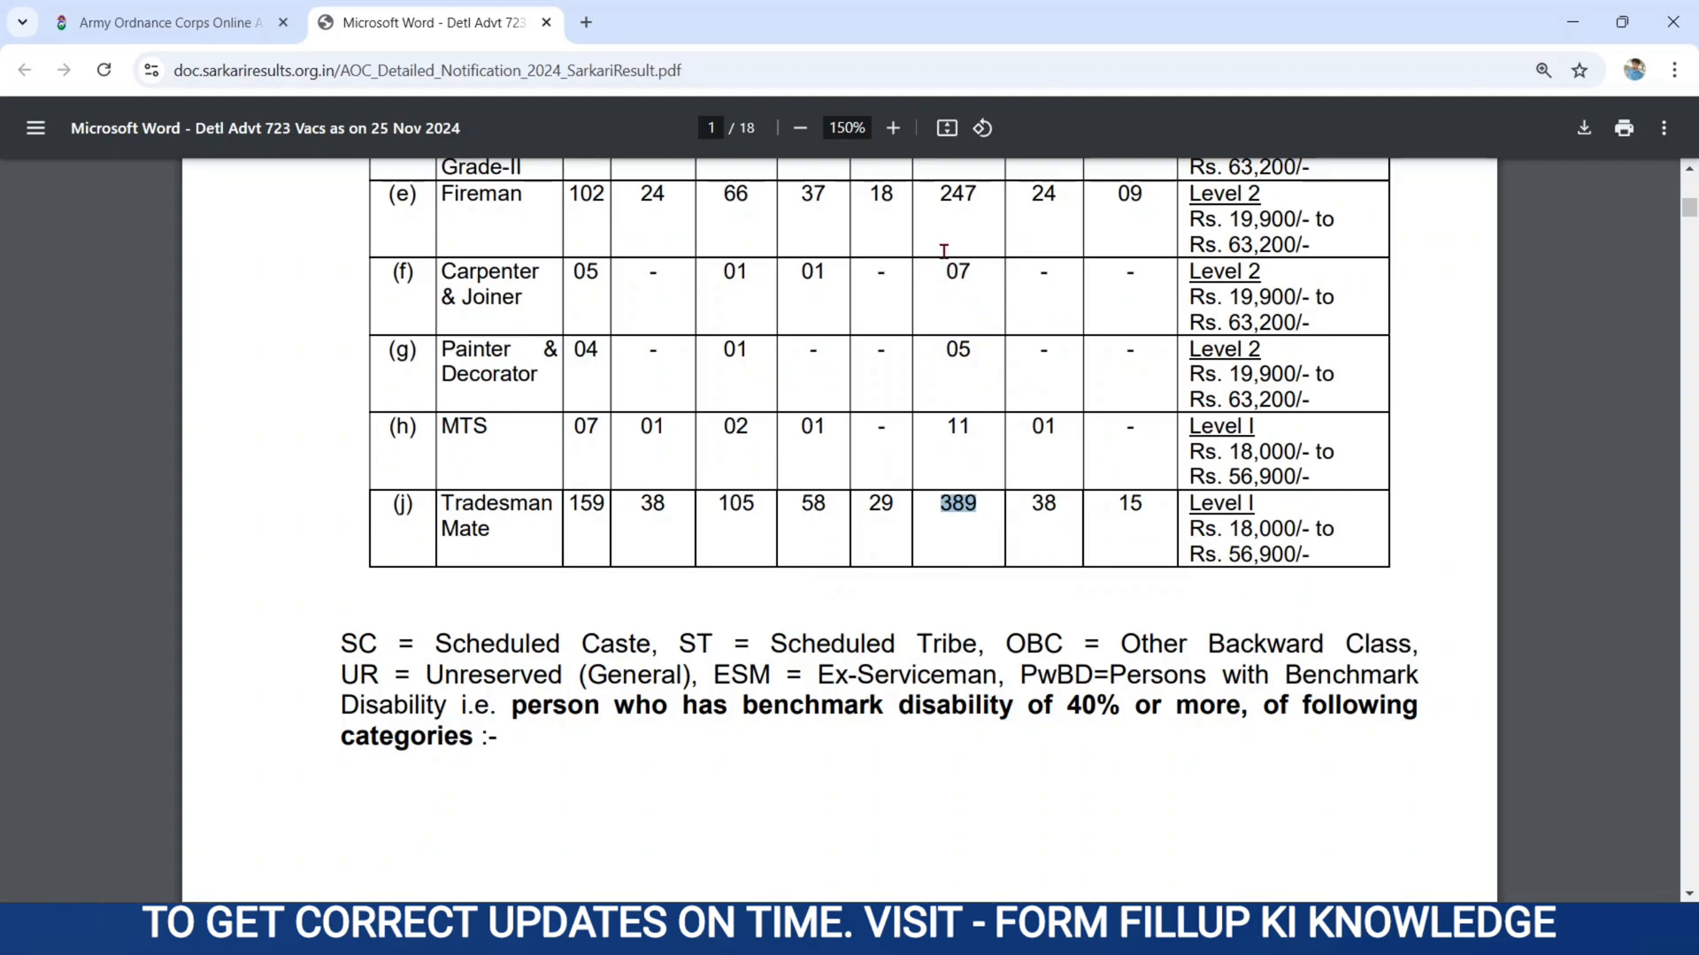
drag(931, 191, 977, 193)
Return to the Army Ordnance Corps recruitment site and open the registration form for a new account.
click(213, 35)
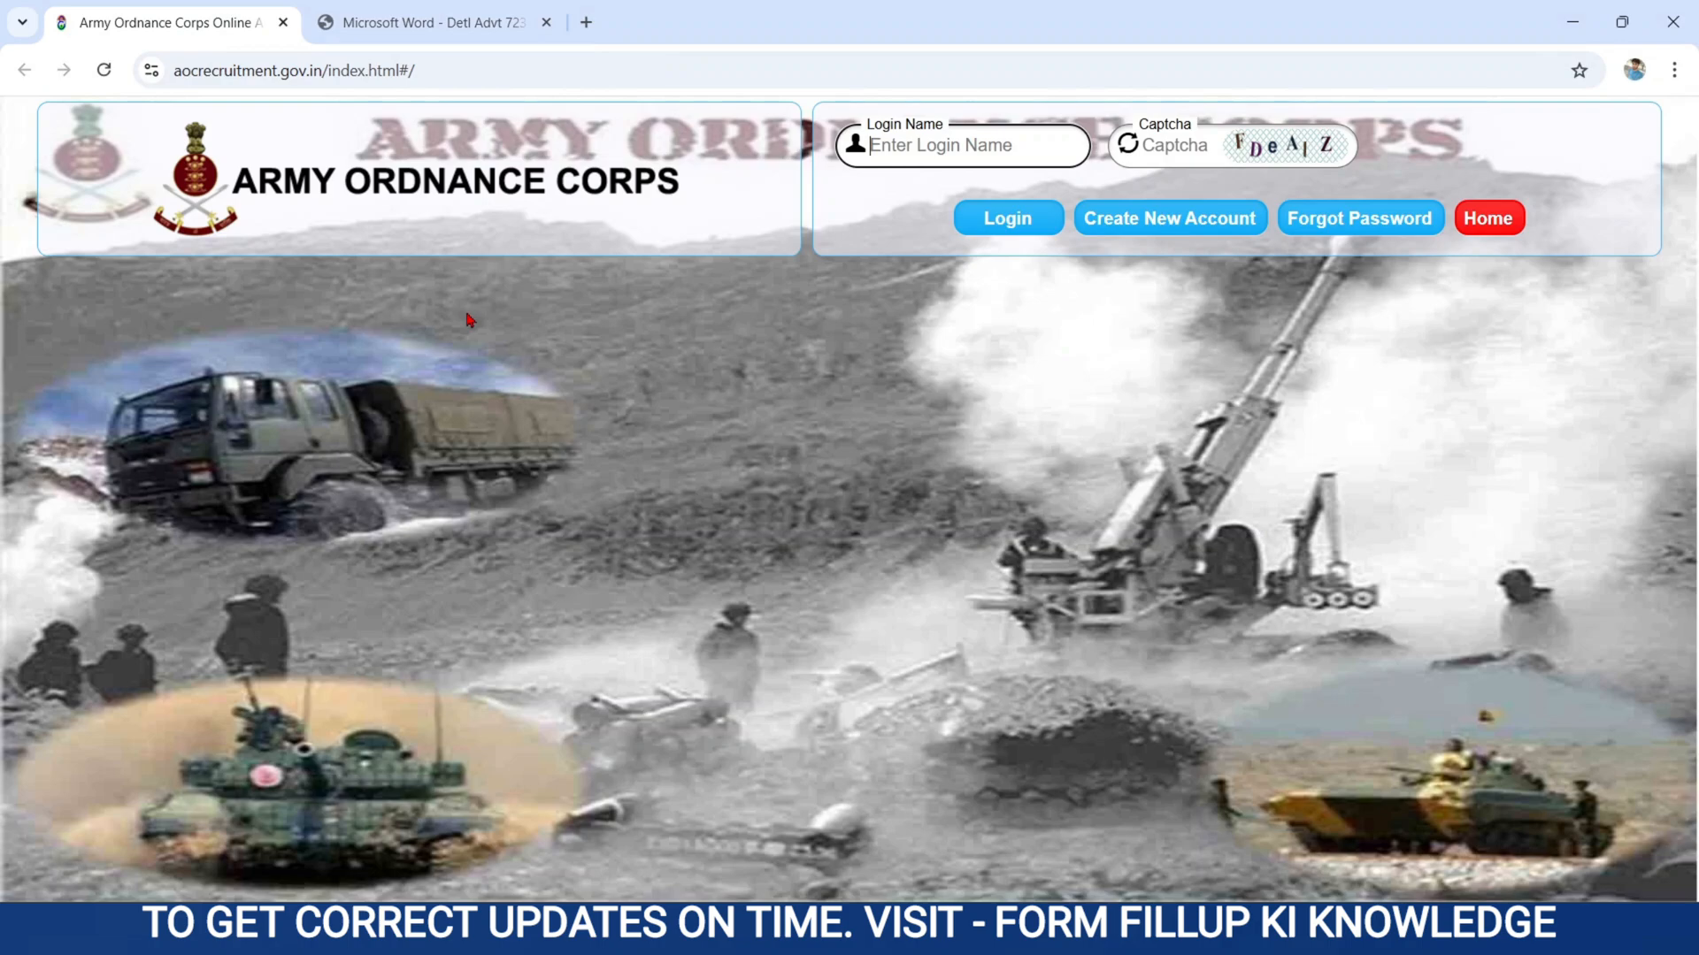
drag(237, 189, 533, 192)
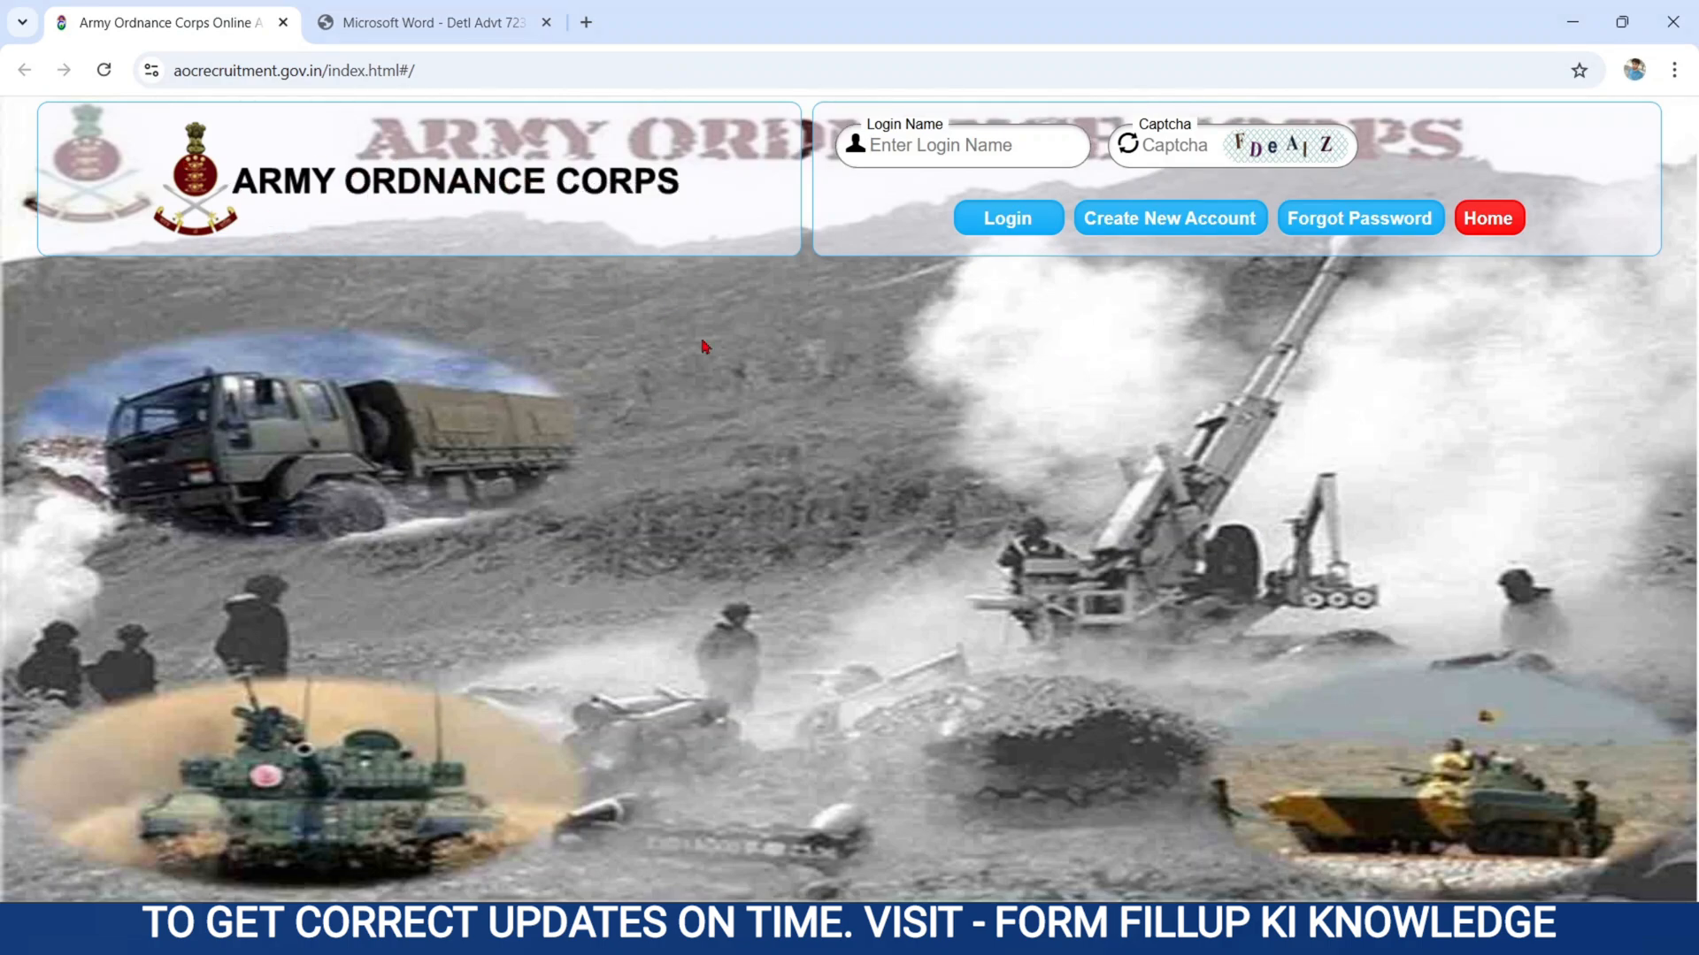
click(918, 140)
click(1159, 140)
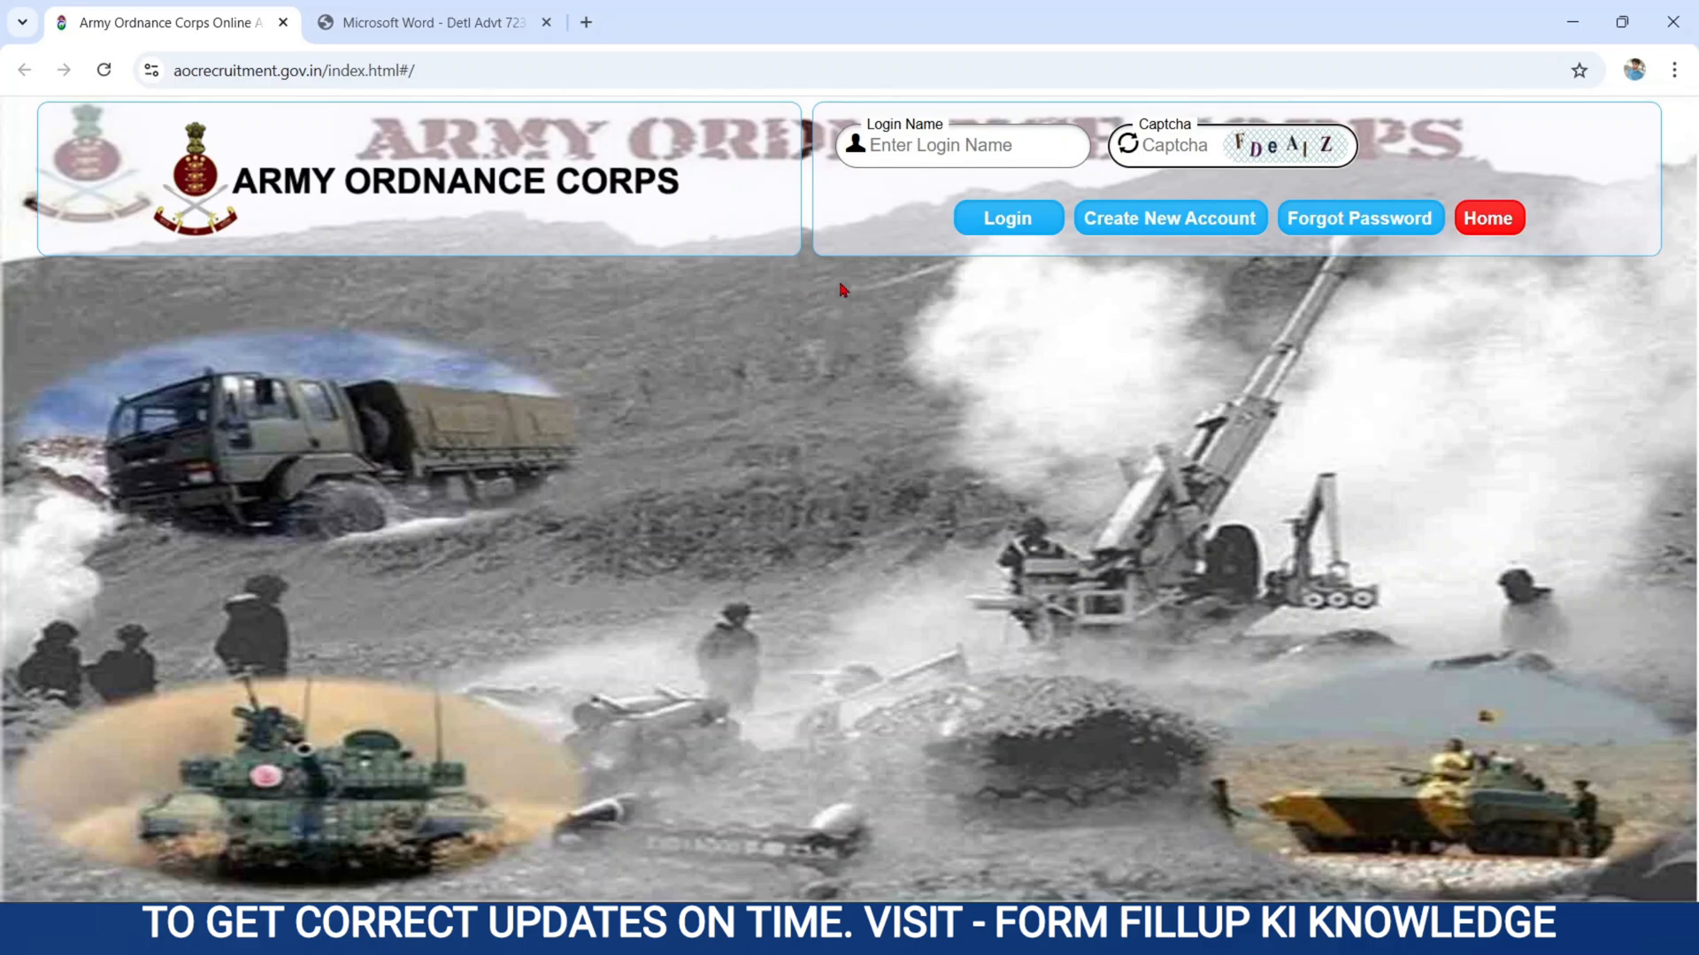
click(1160, 221)
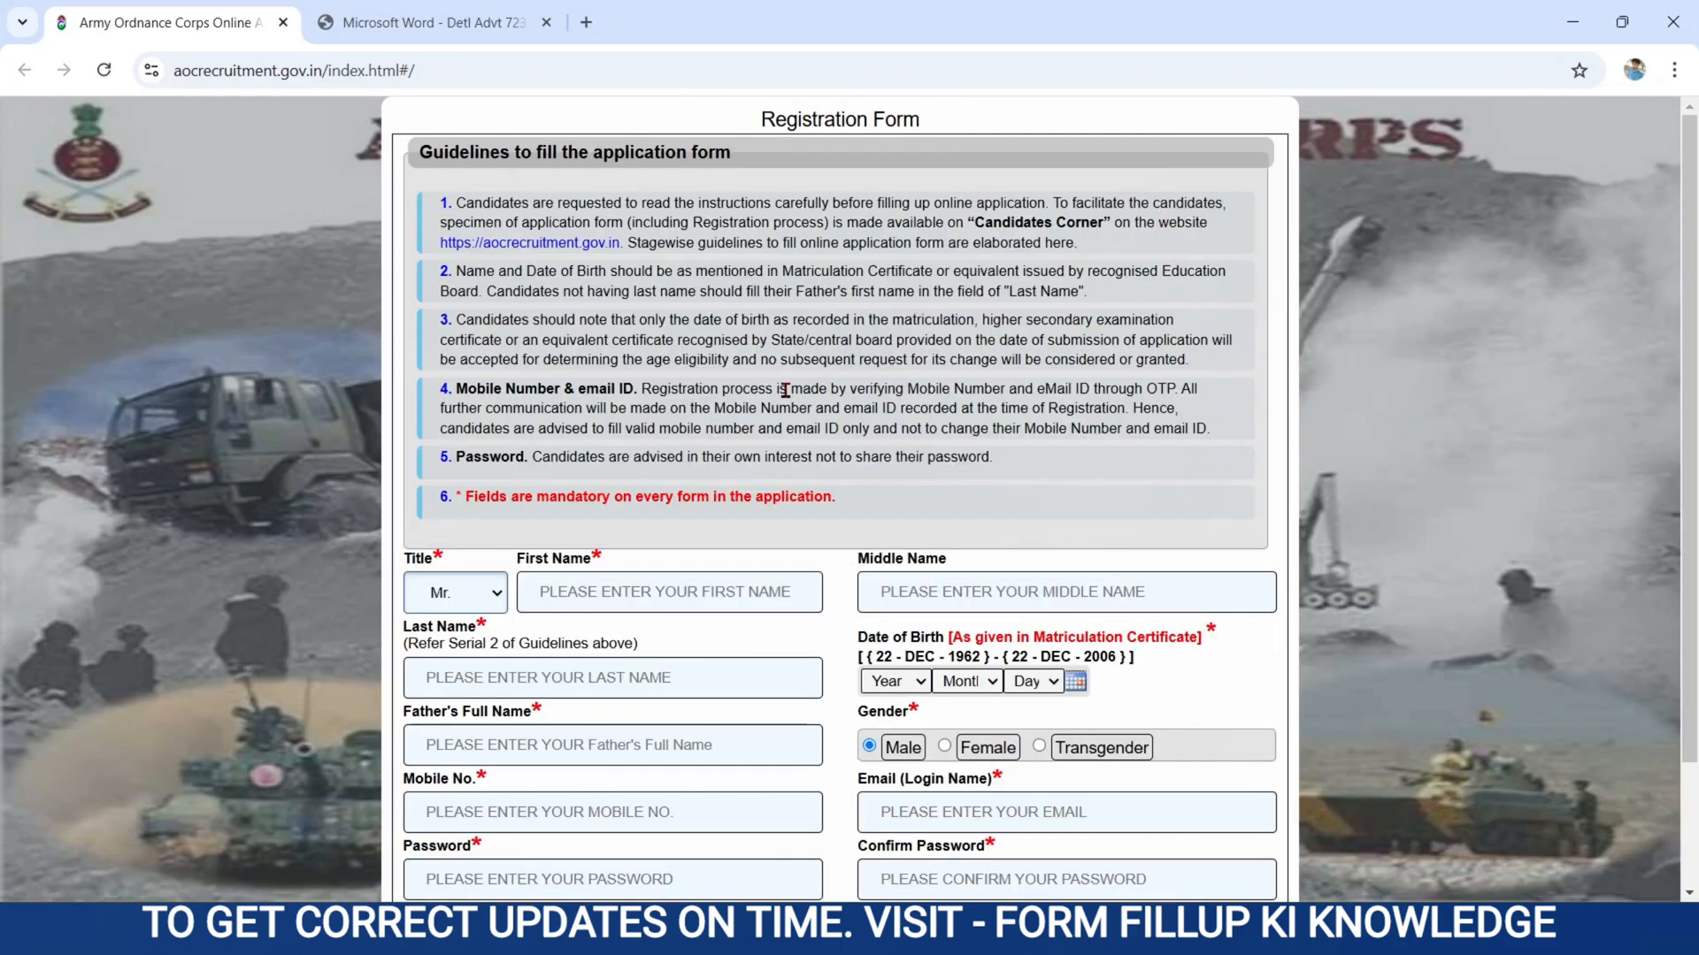
Look over the form guidelines and choose Mr. as the applicant's title.
scroll(786, 391, up, 3)
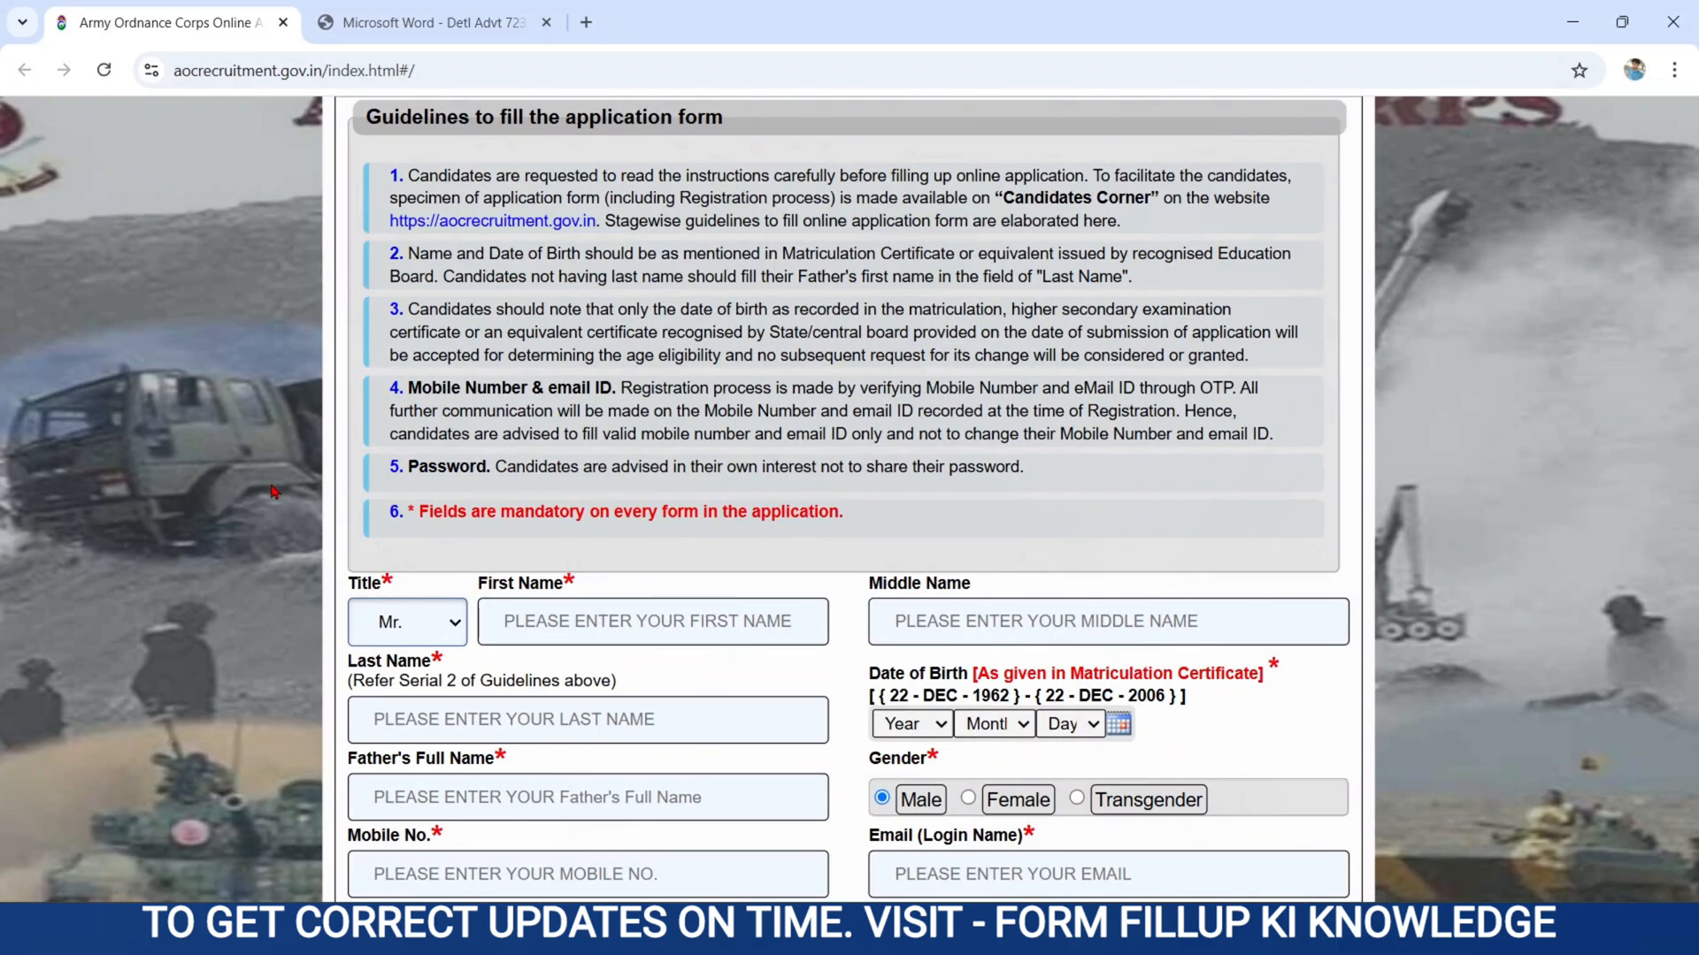
scroll(274, 492, down, 3)
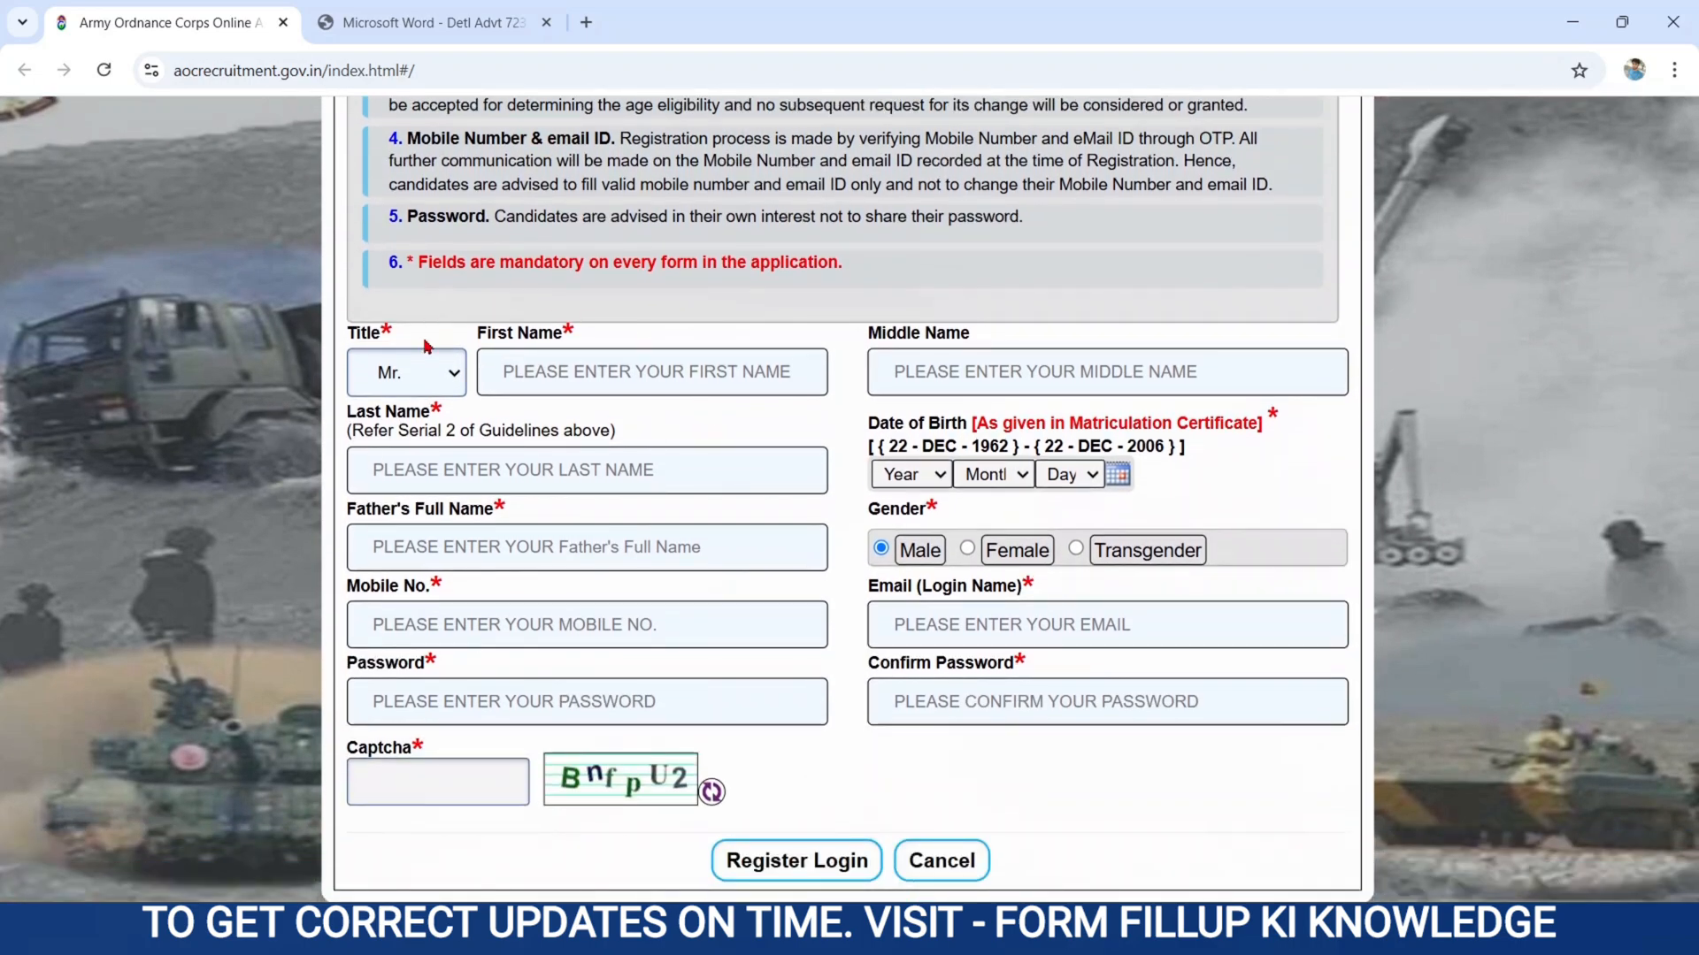
click(428, 363)
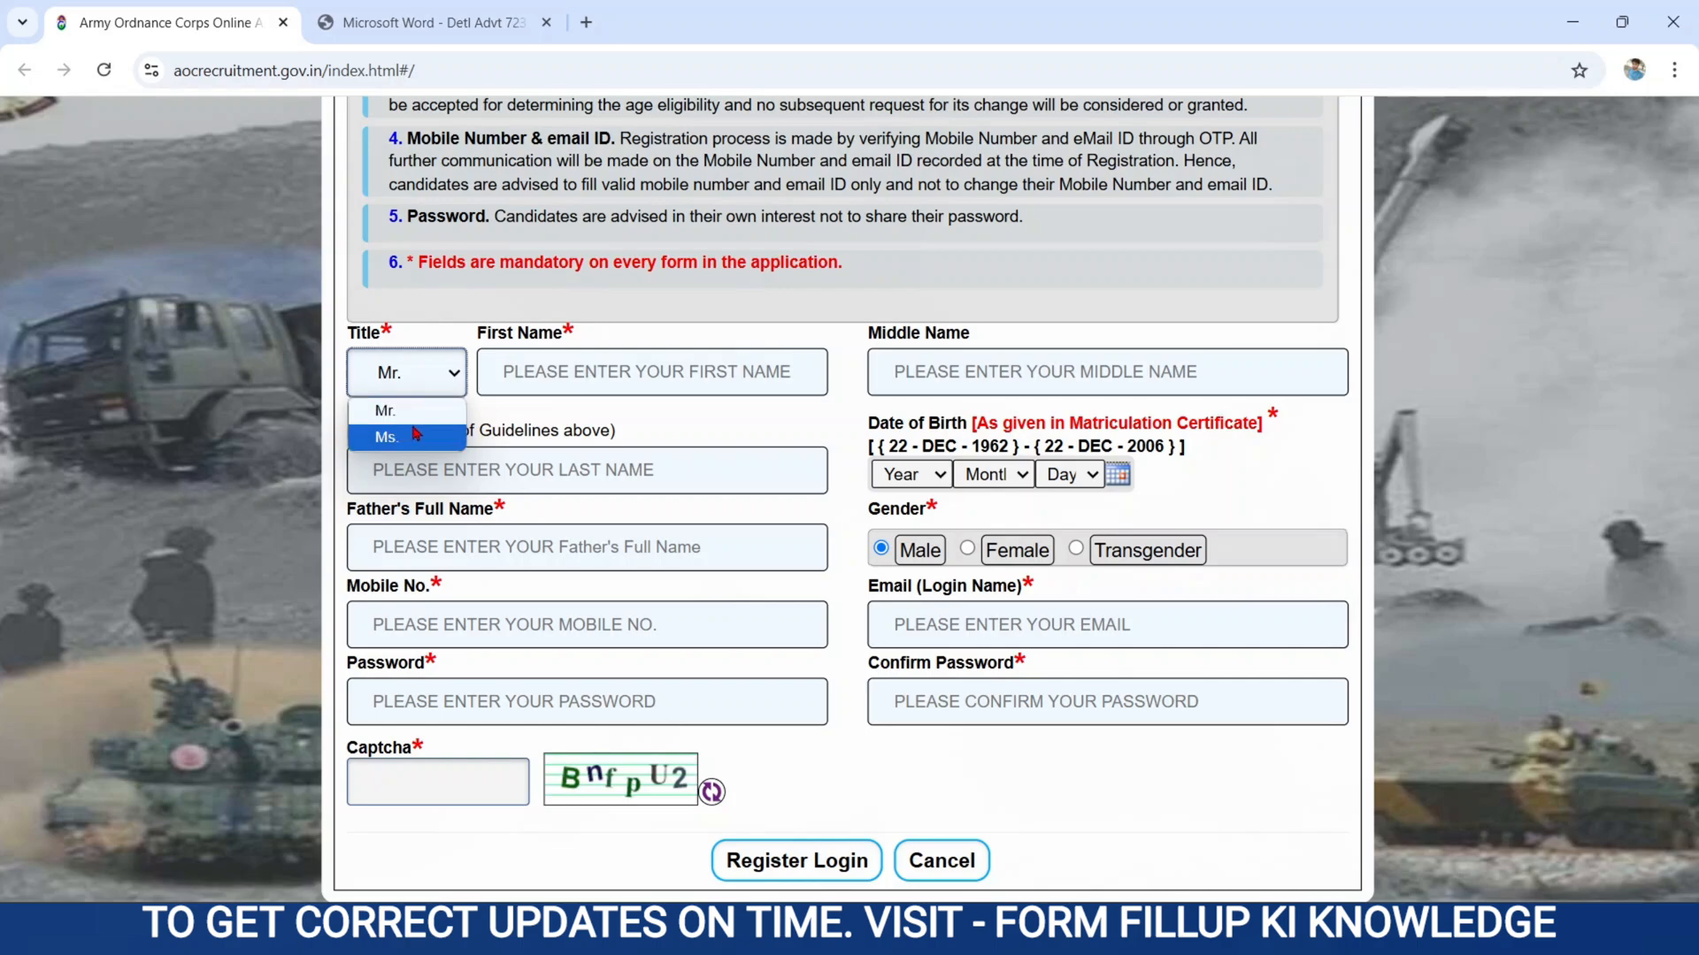
click(385, 411)
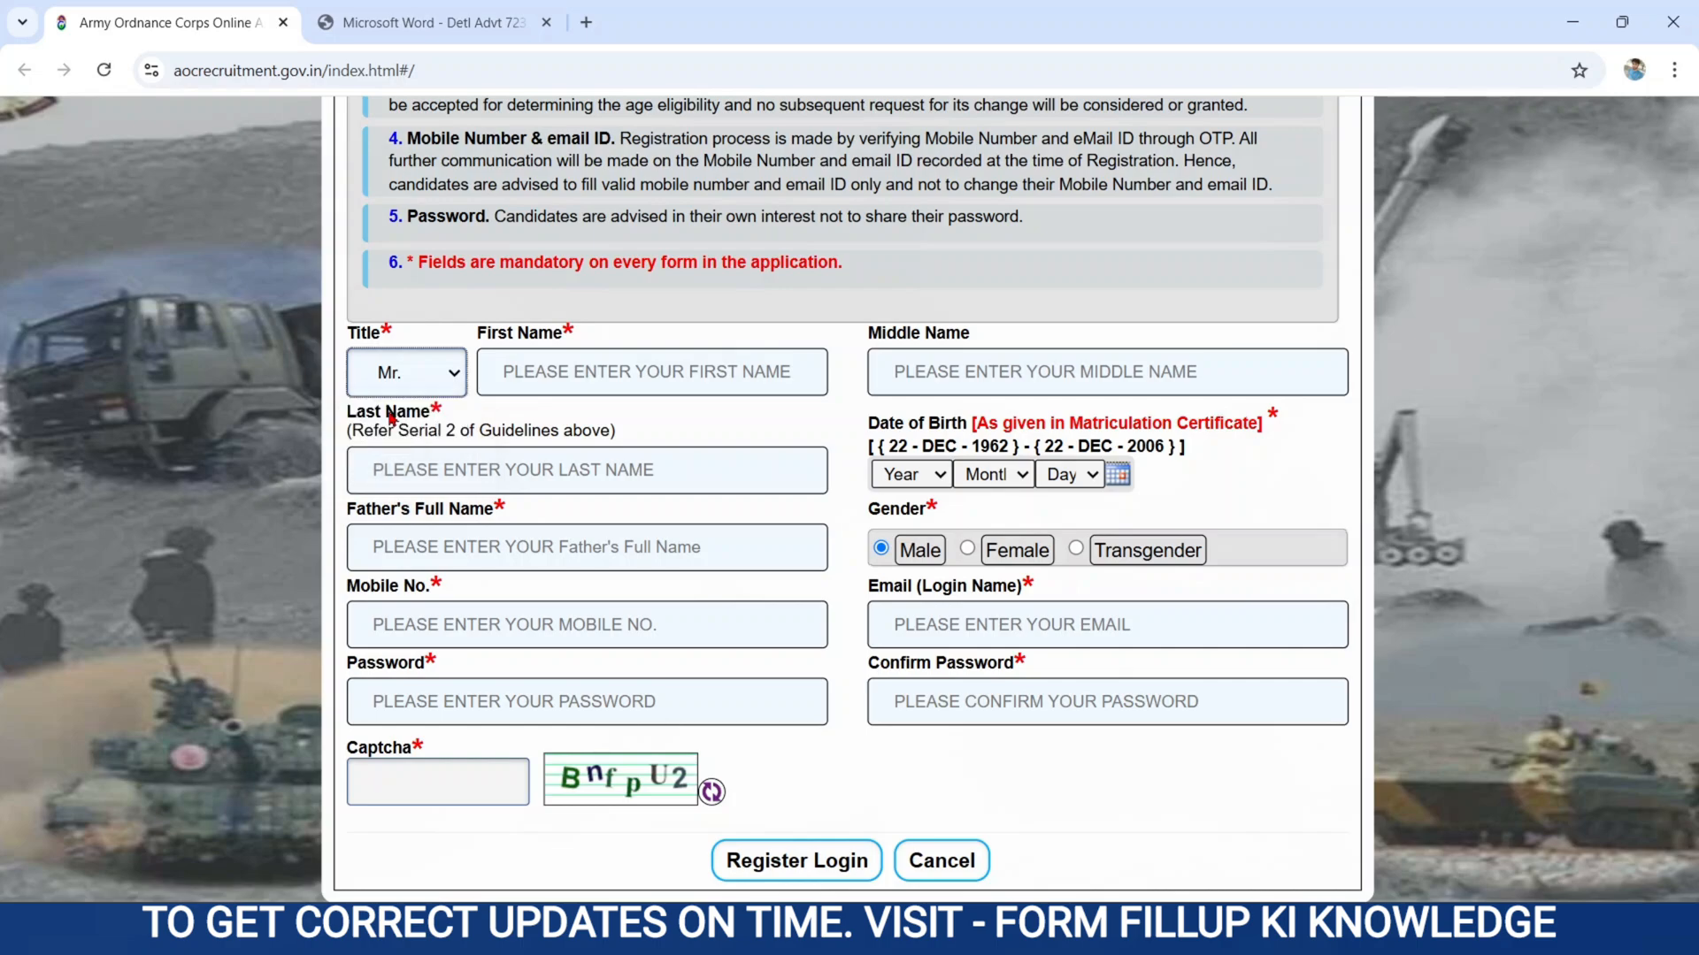
Examine the first, middle and last name fields together with guideline 2 on candidates without a last name.
click(475, 330)
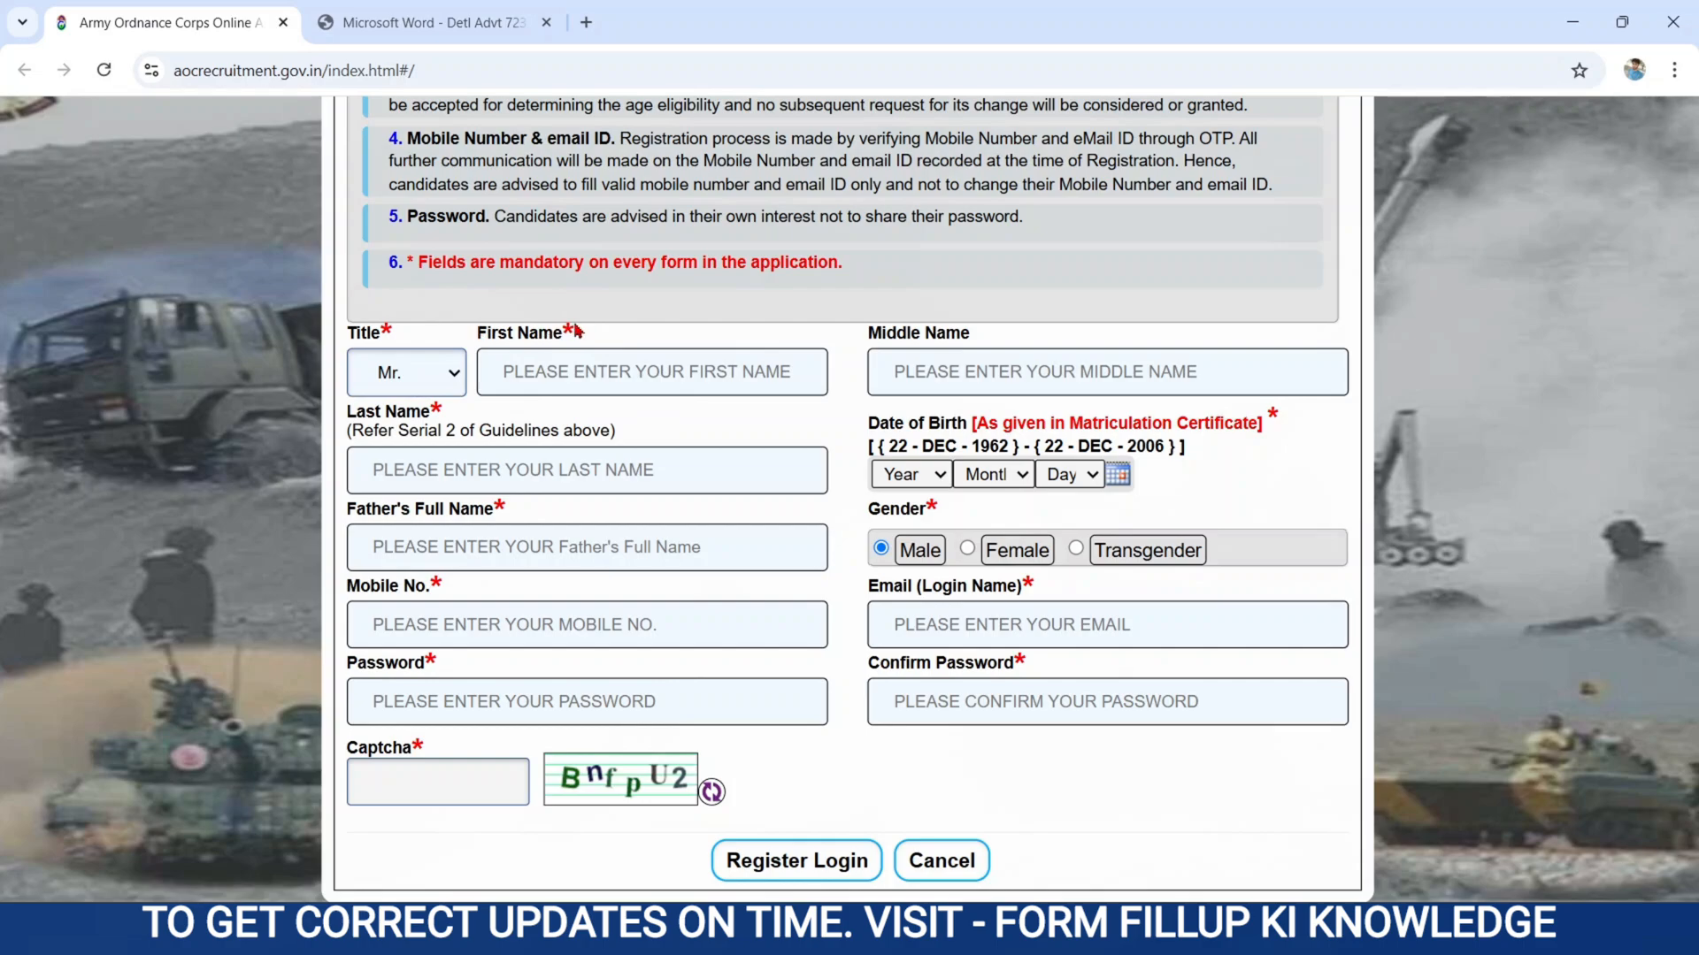
click(510, 371)
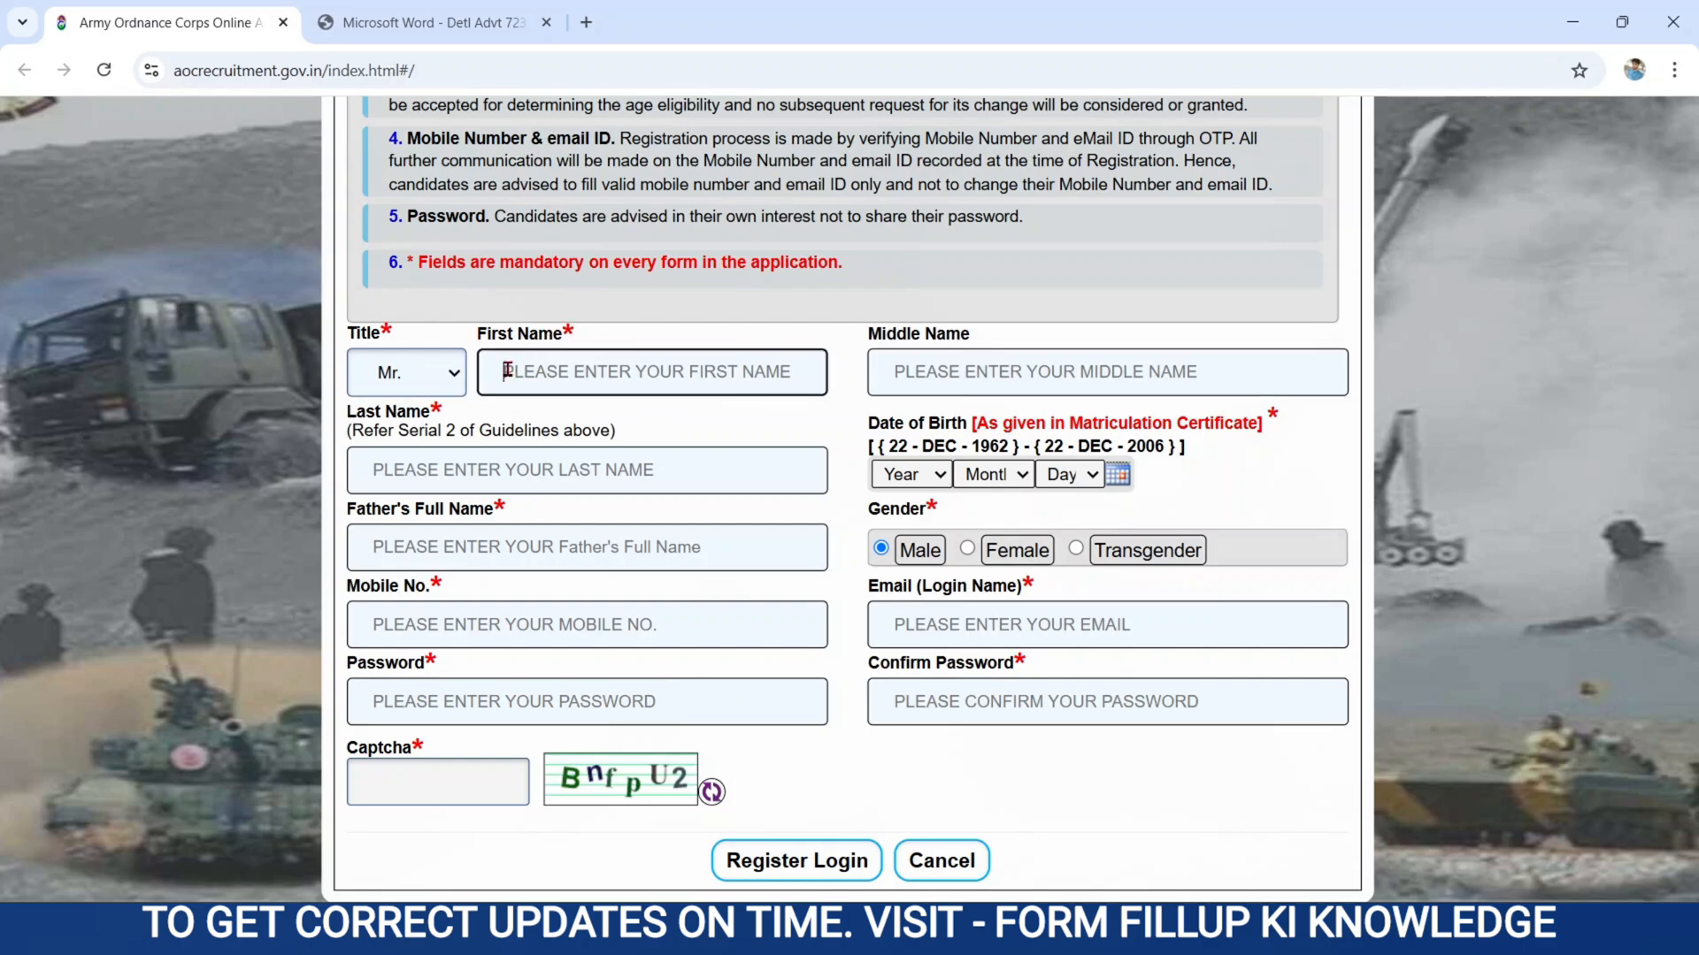
click(872, 341)
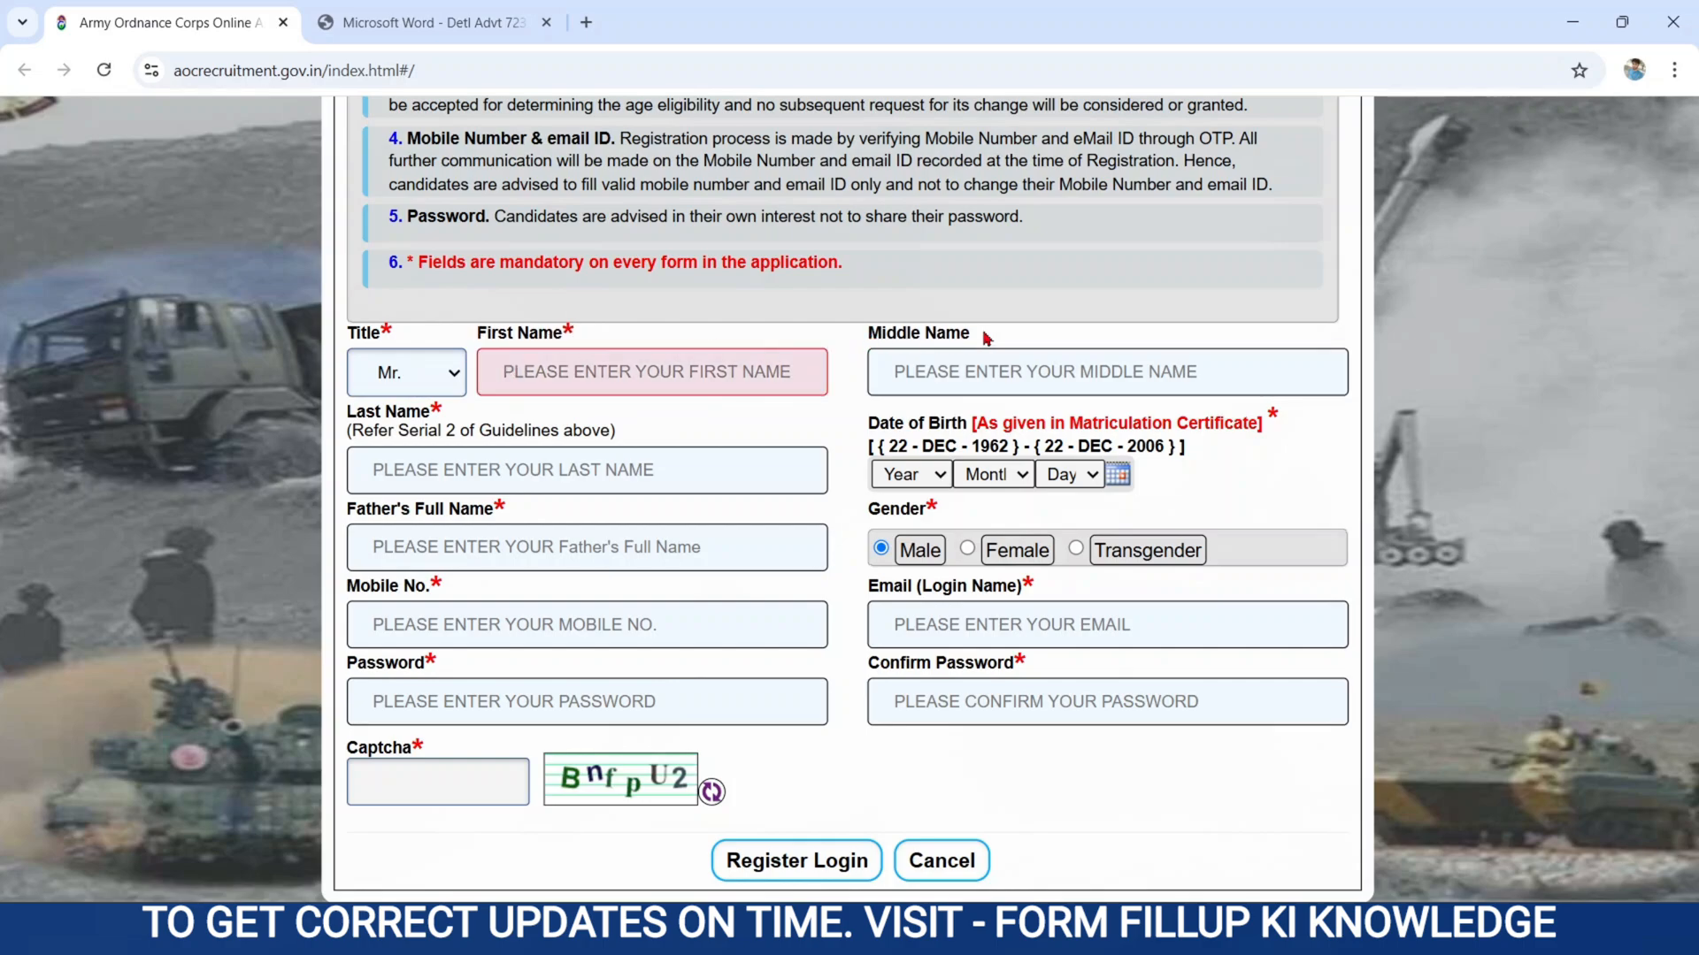
click(536, 431)
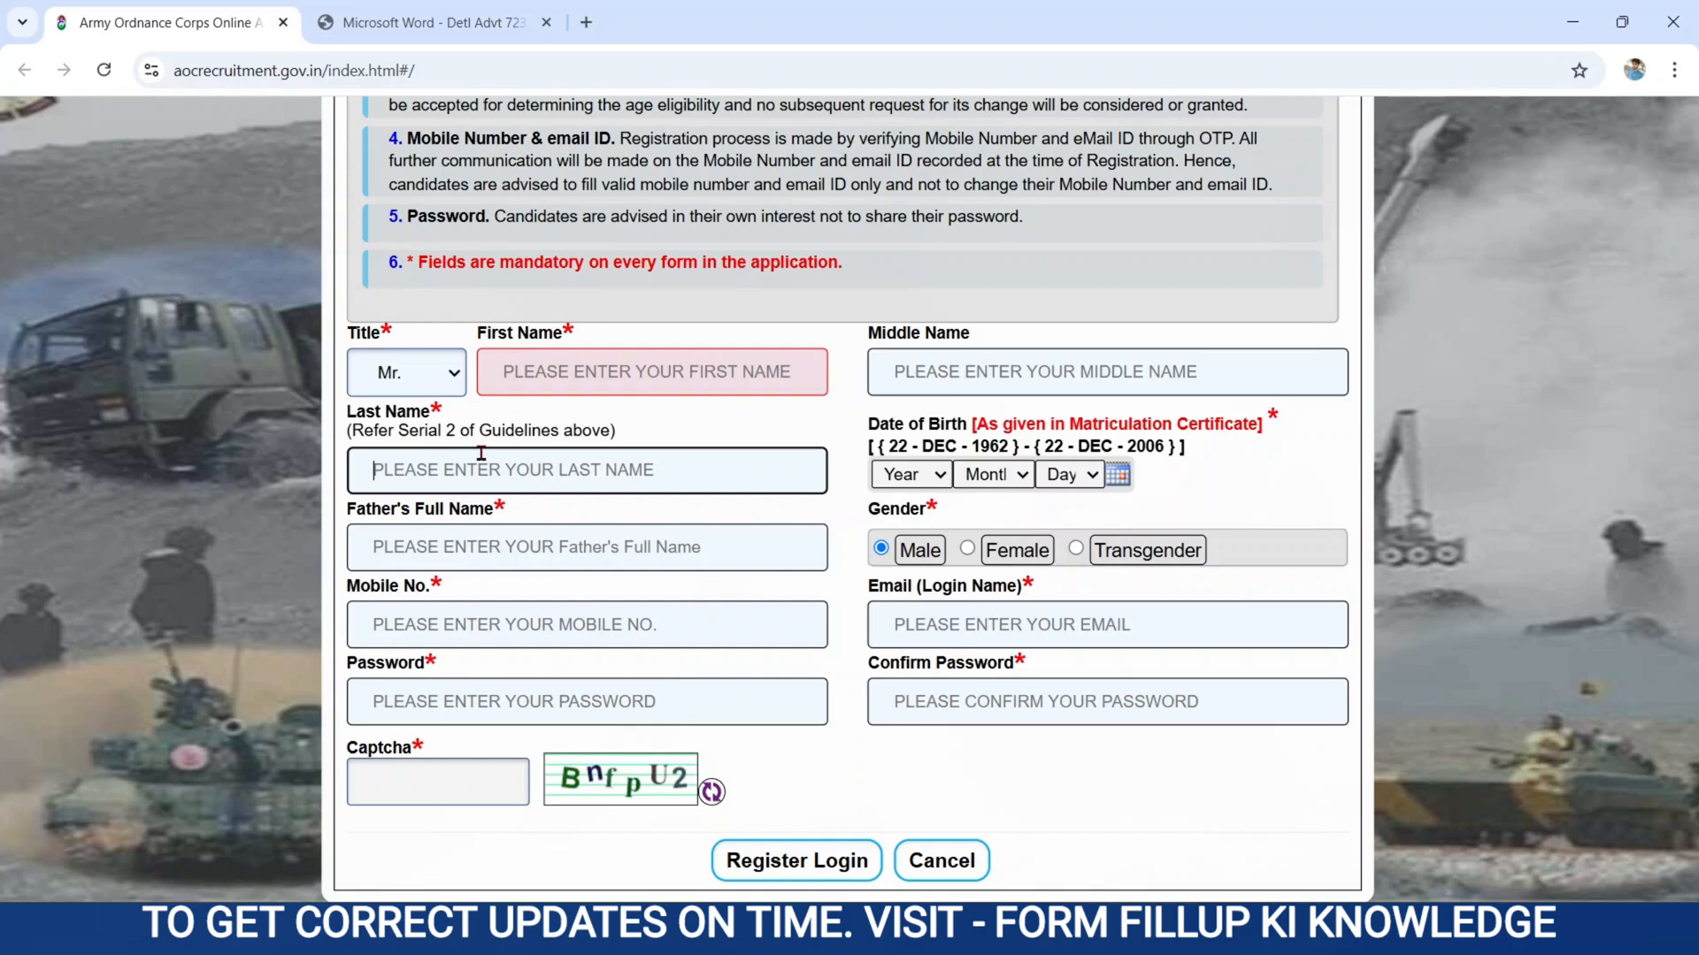
scroll(820, 549, up, 2)
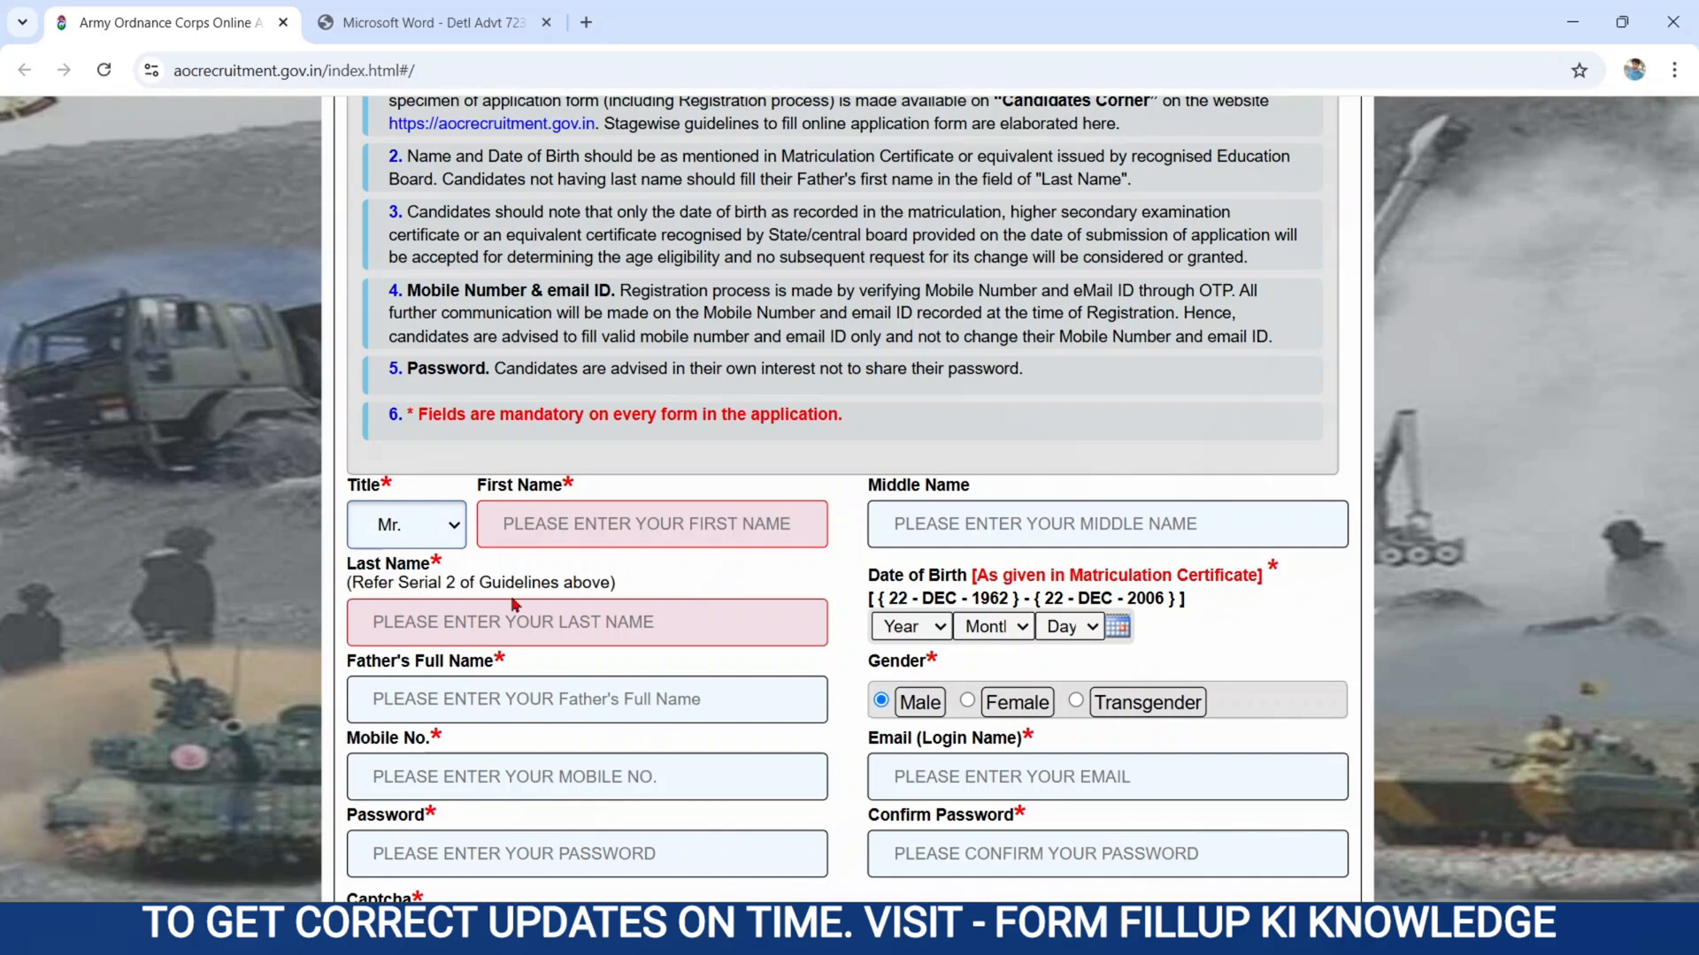
click(394, 625)
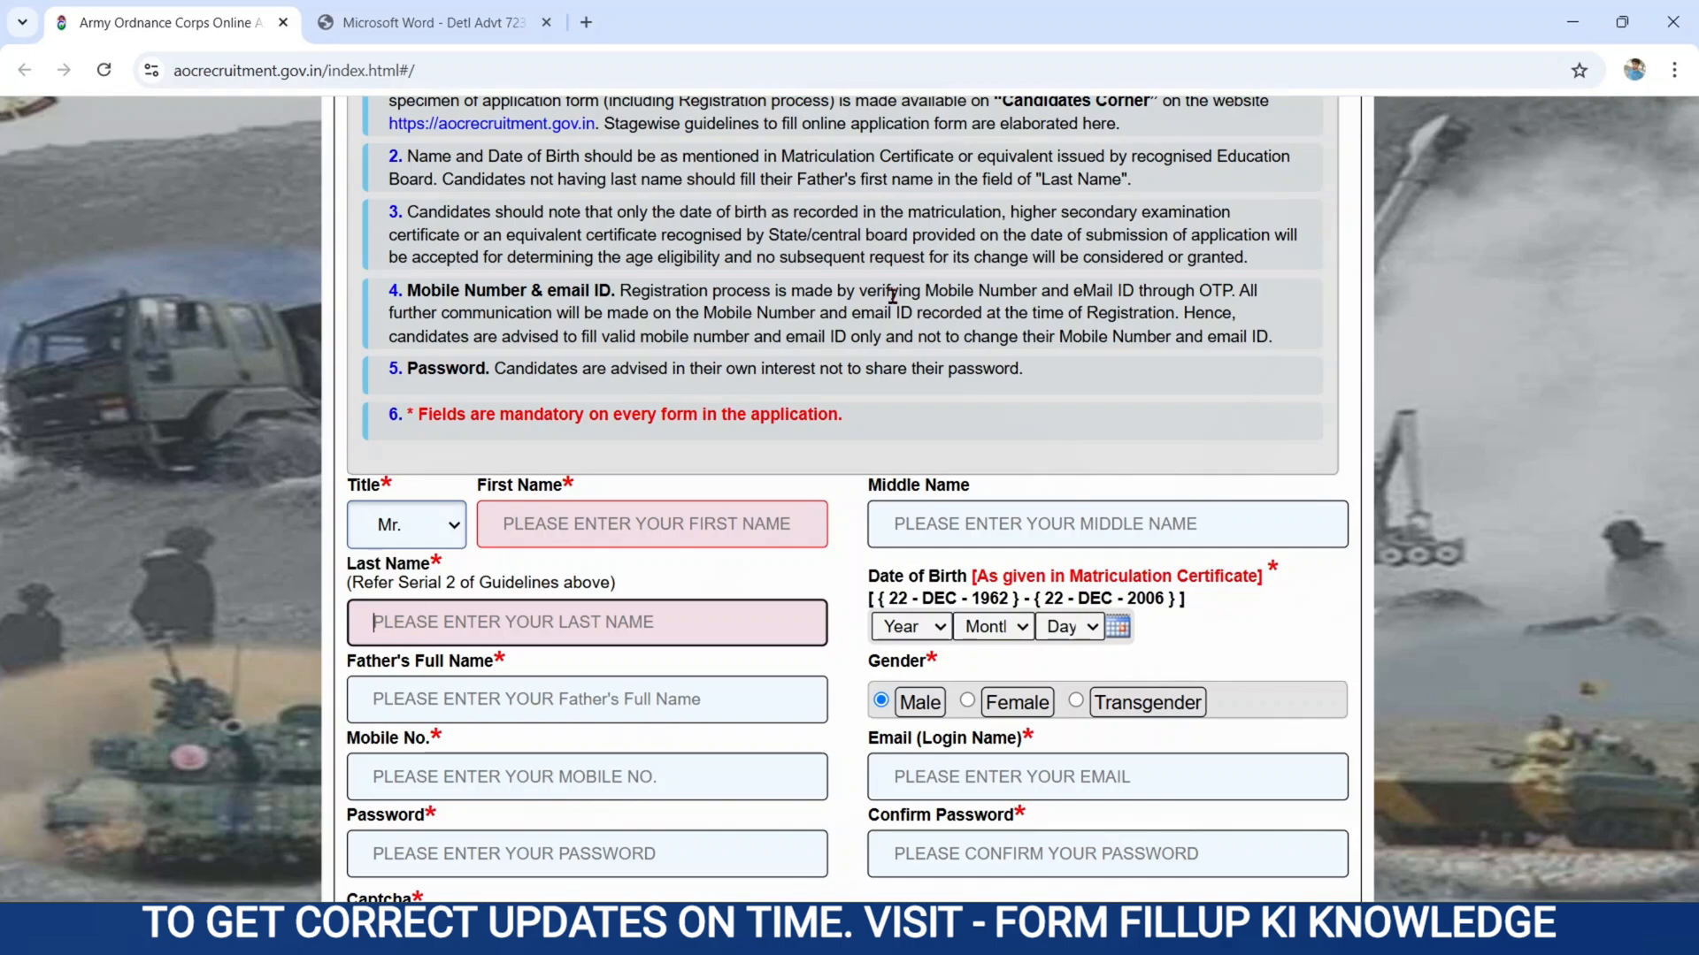
click(468, 154)
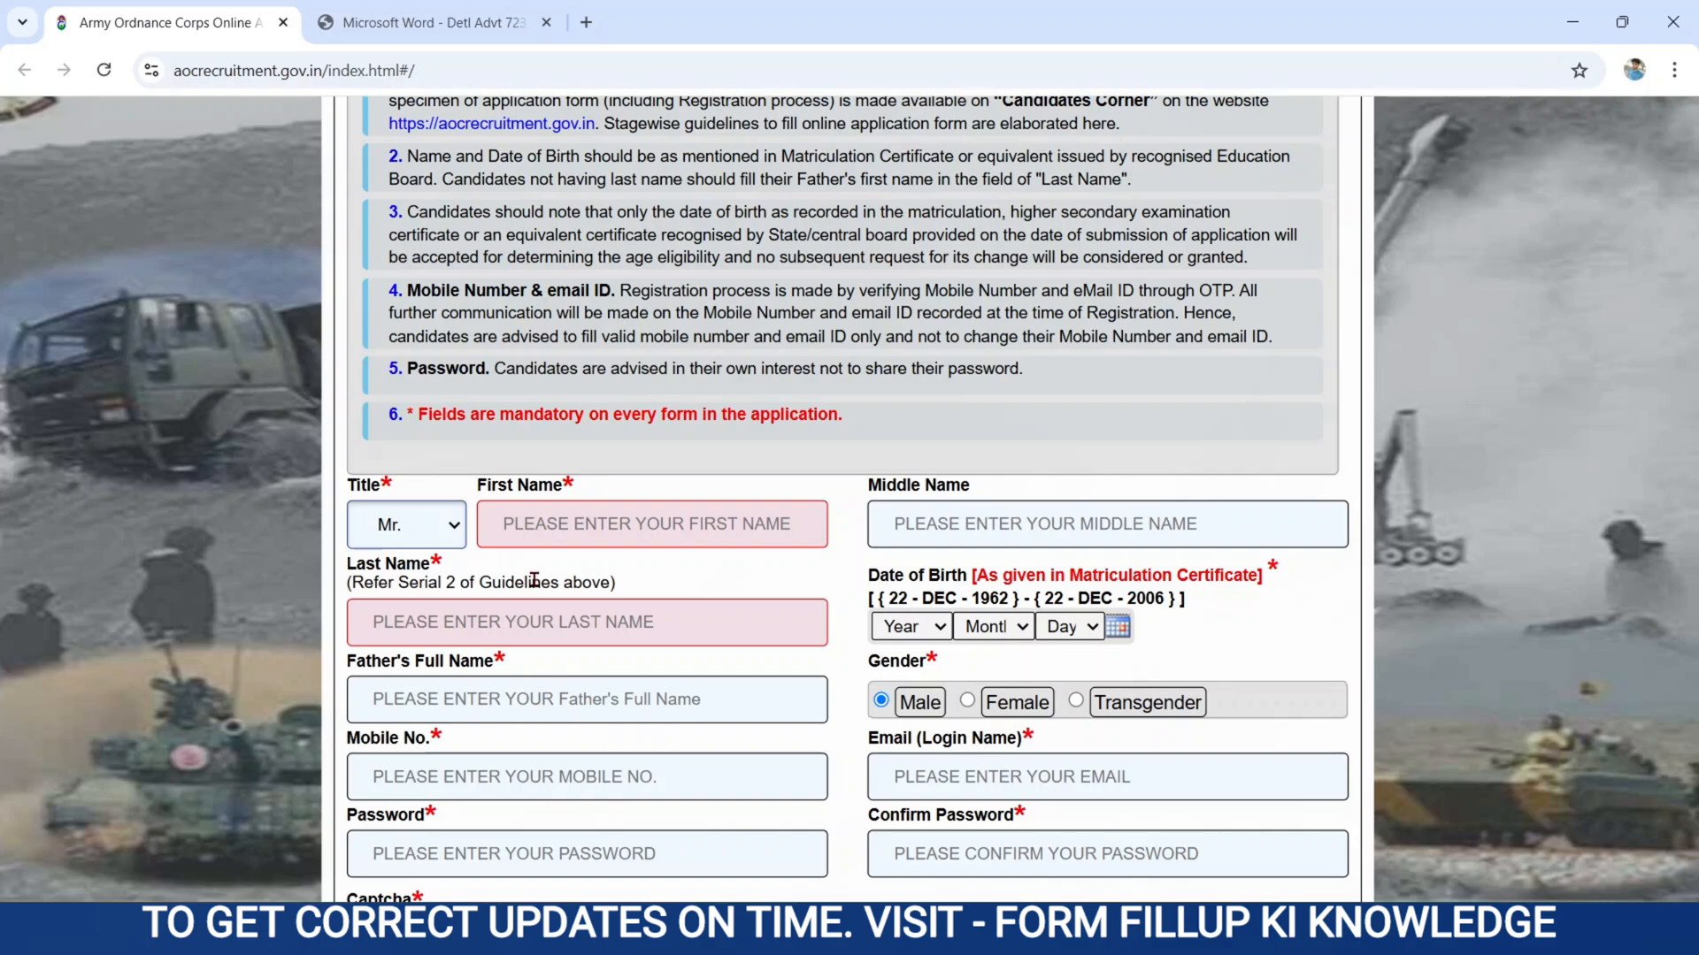
click(545, 523)
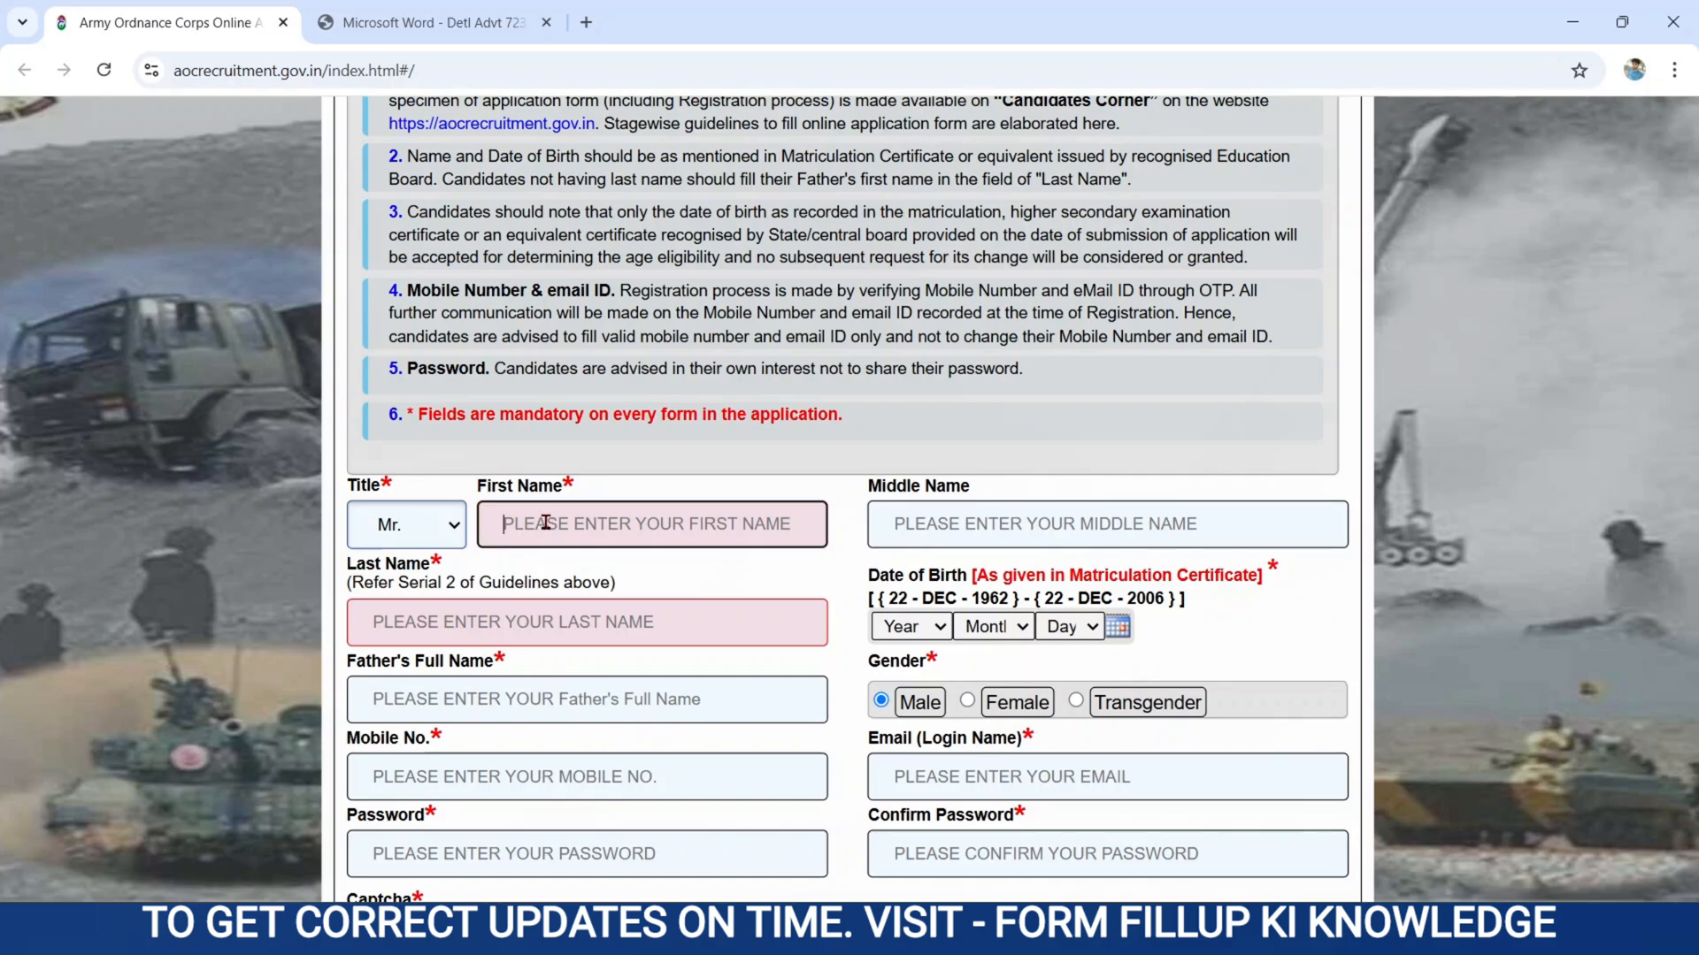
click(428, 621)
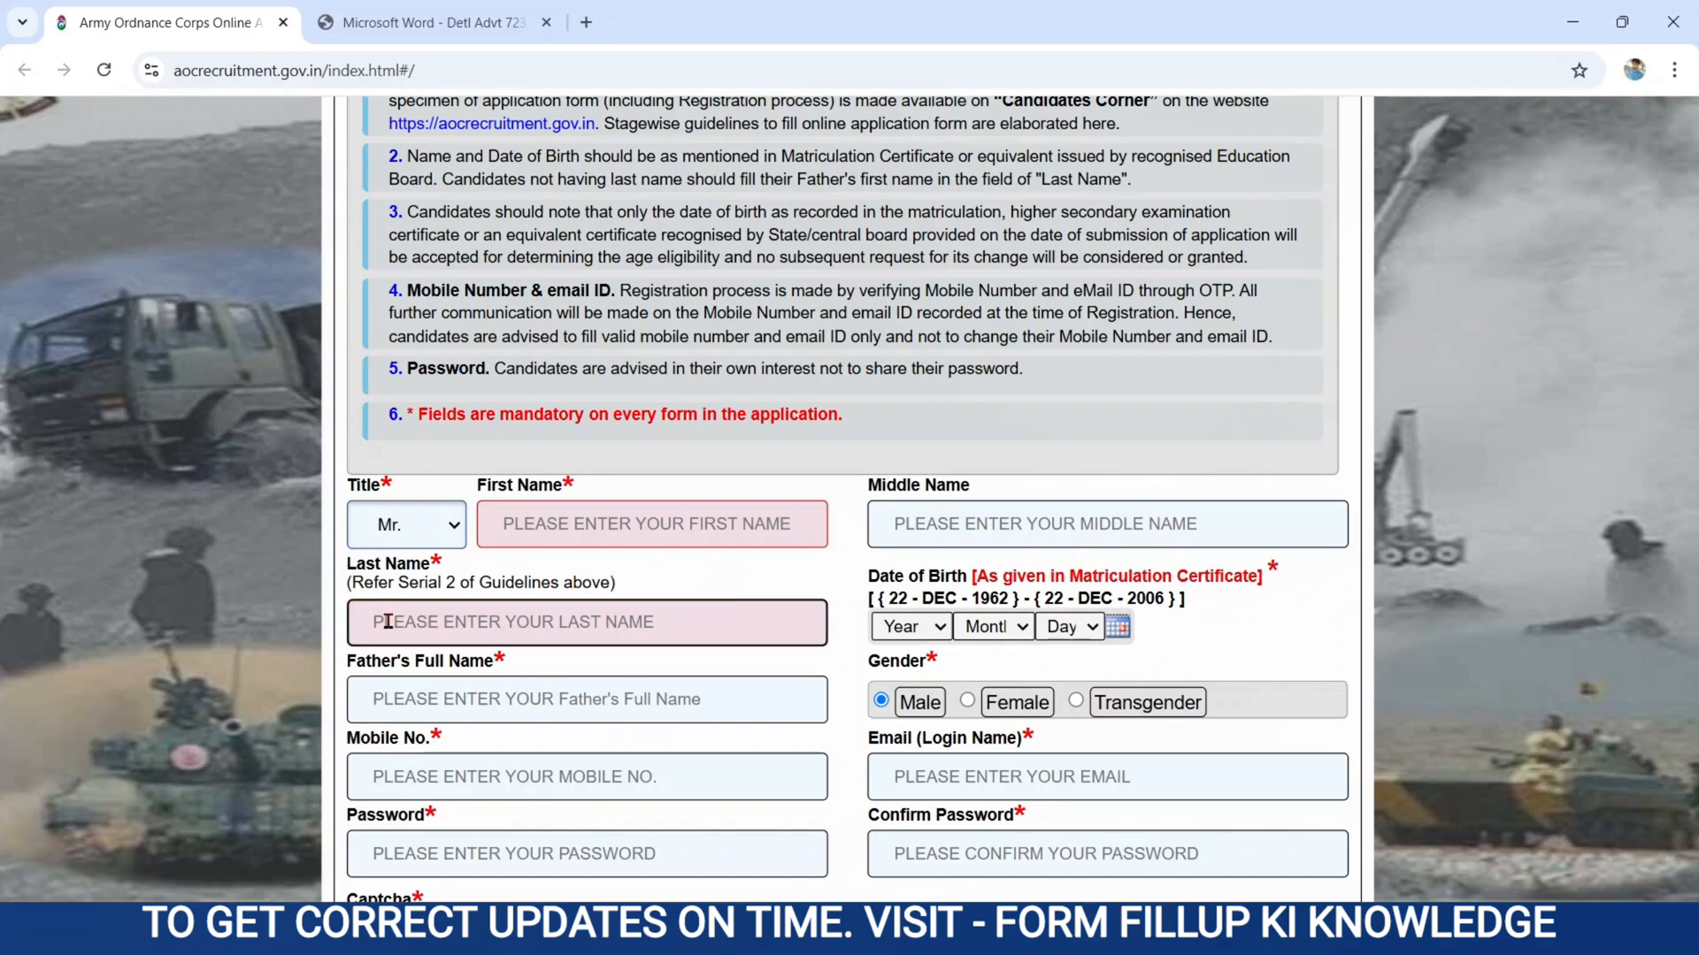
click(254, 664)
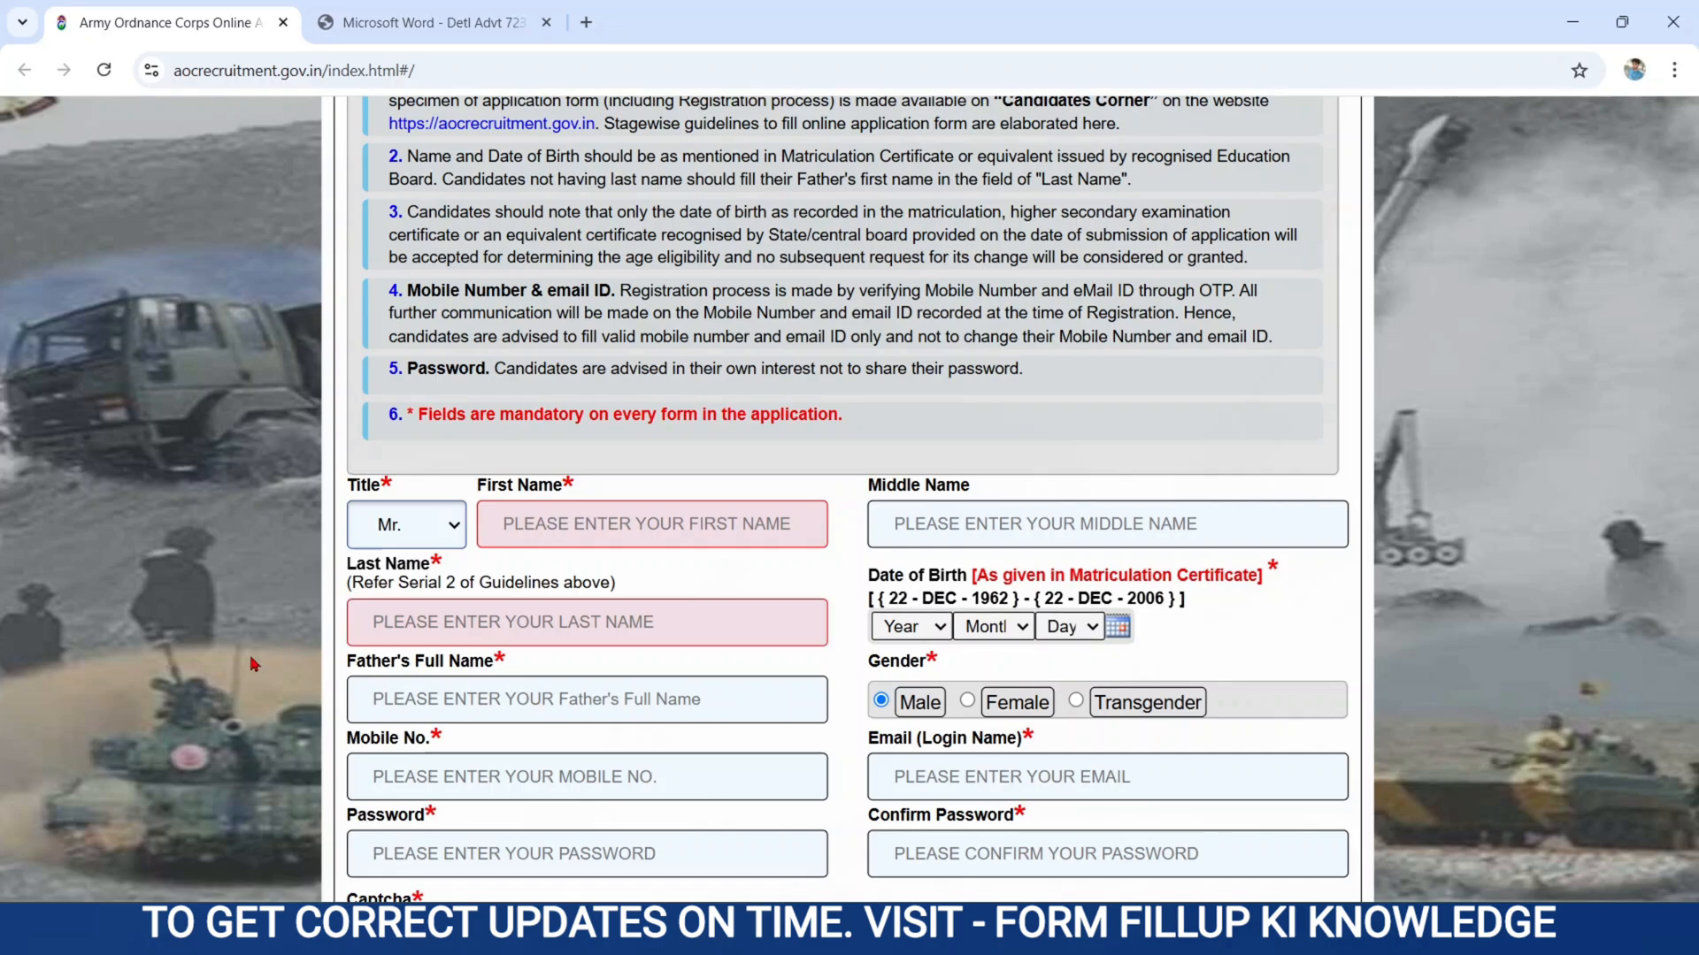
Examine the father's full name field and the year, month and day choices for the date of birth.
scroll(254, 664, down, 2)
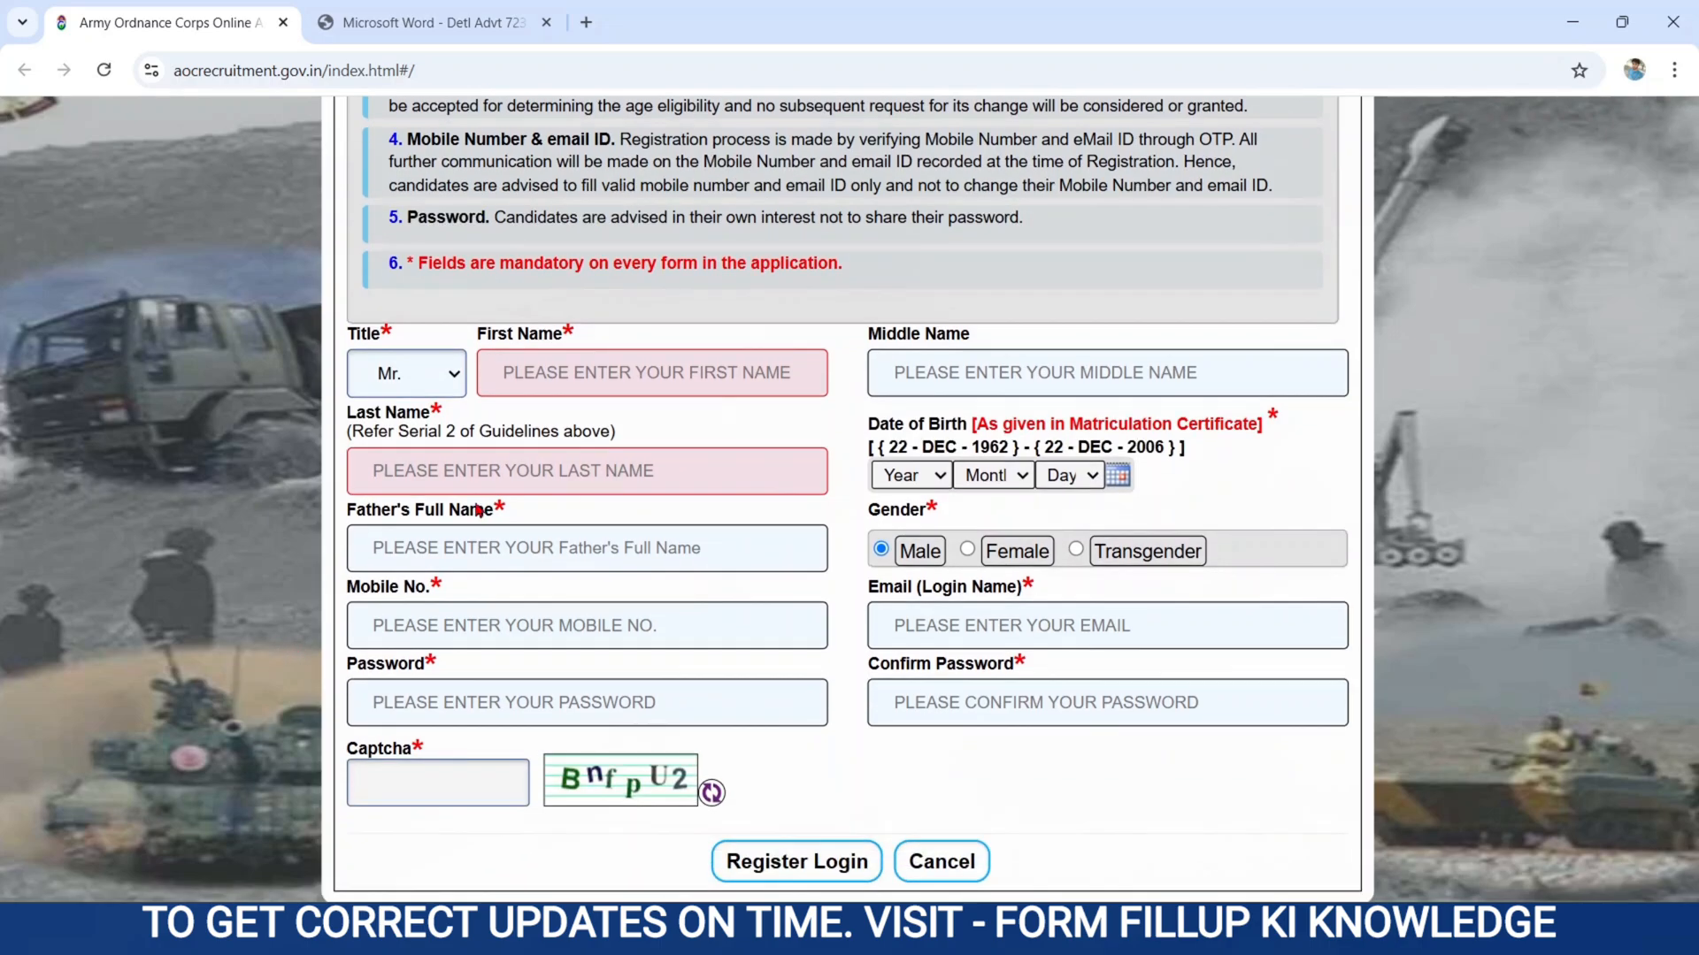
click(416, 539)
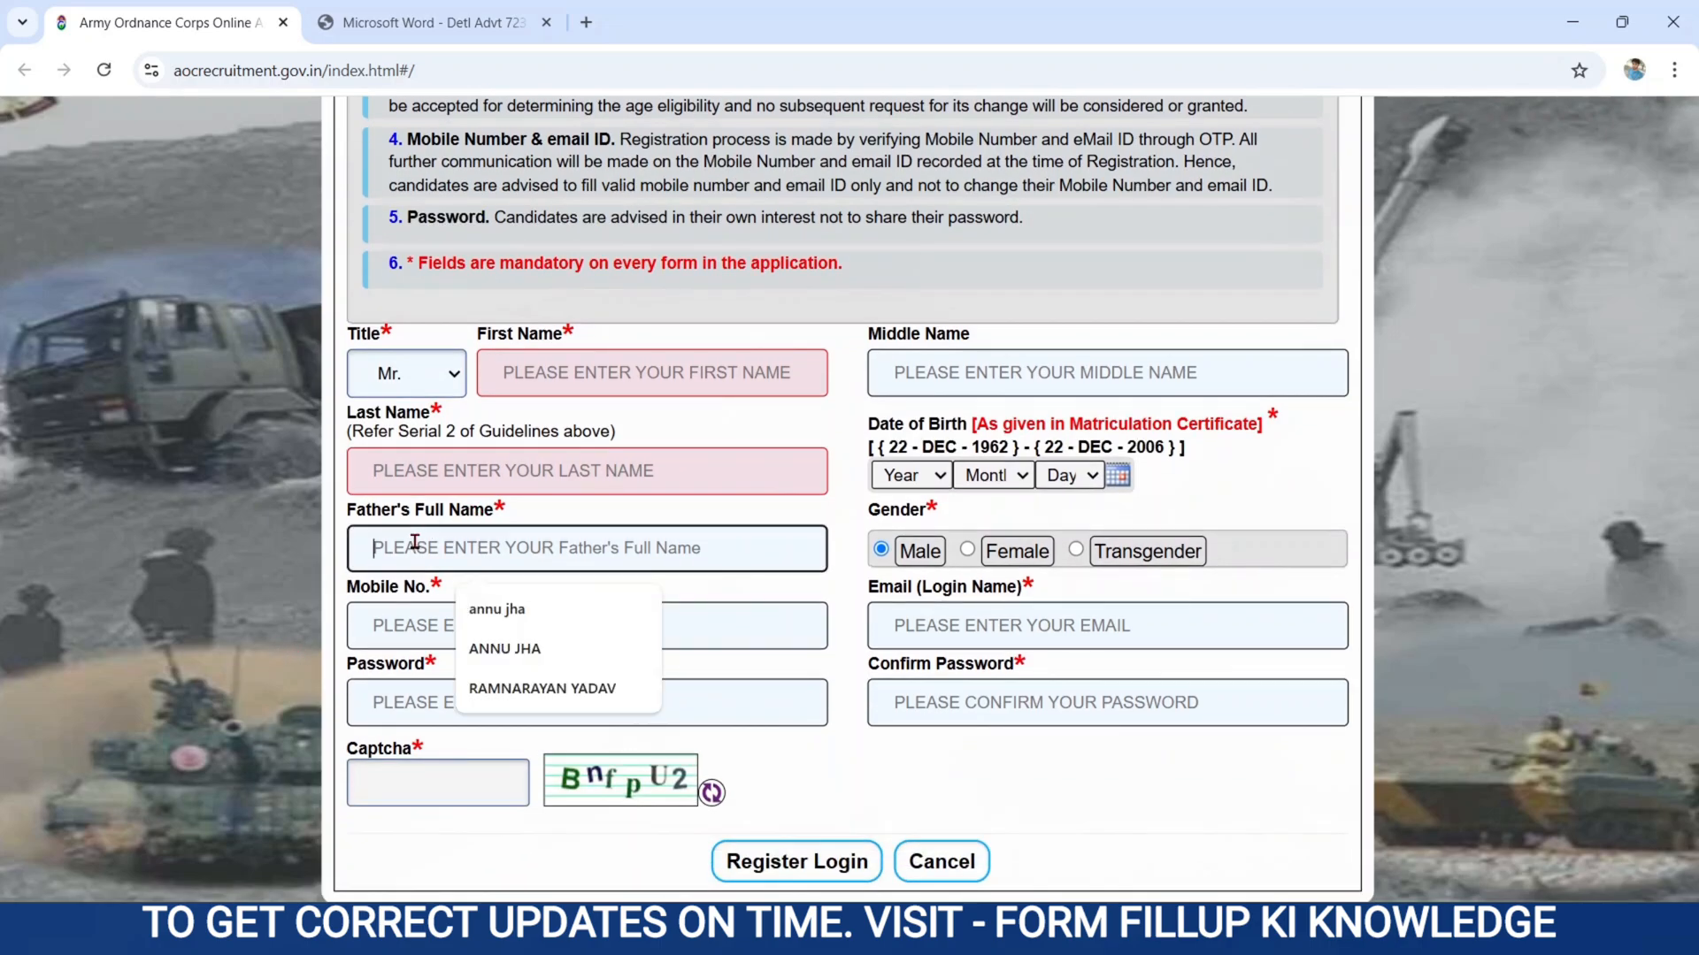
click(915, 486)
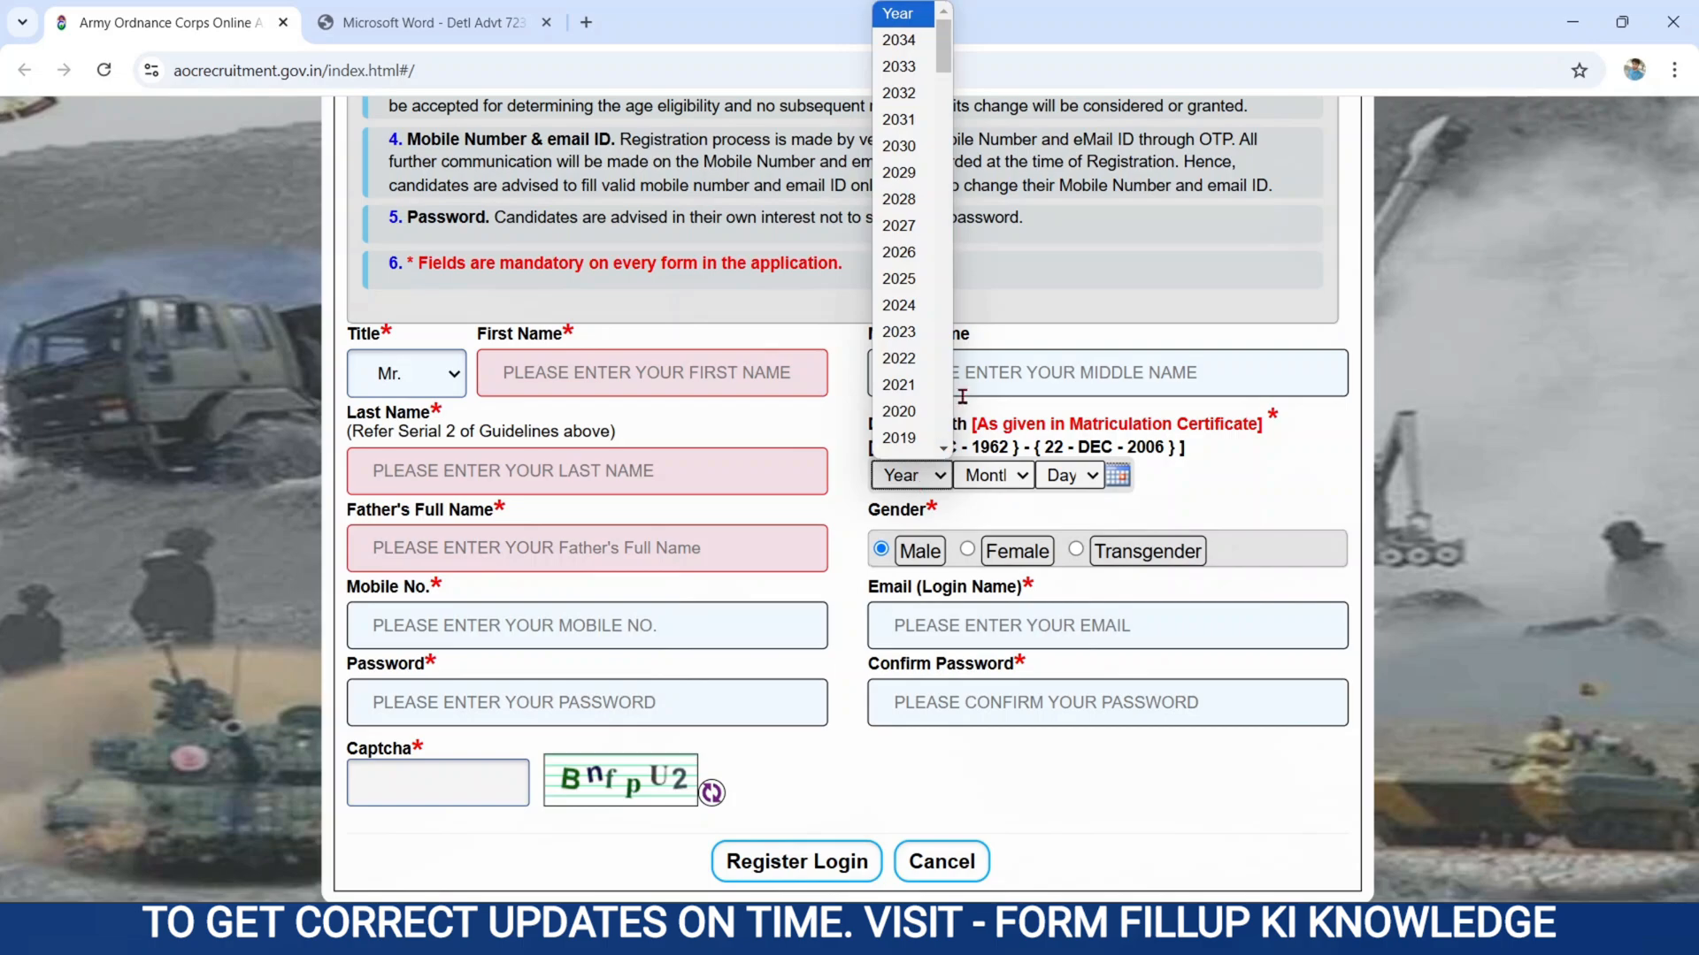
scroll(946, 386, down, 5)
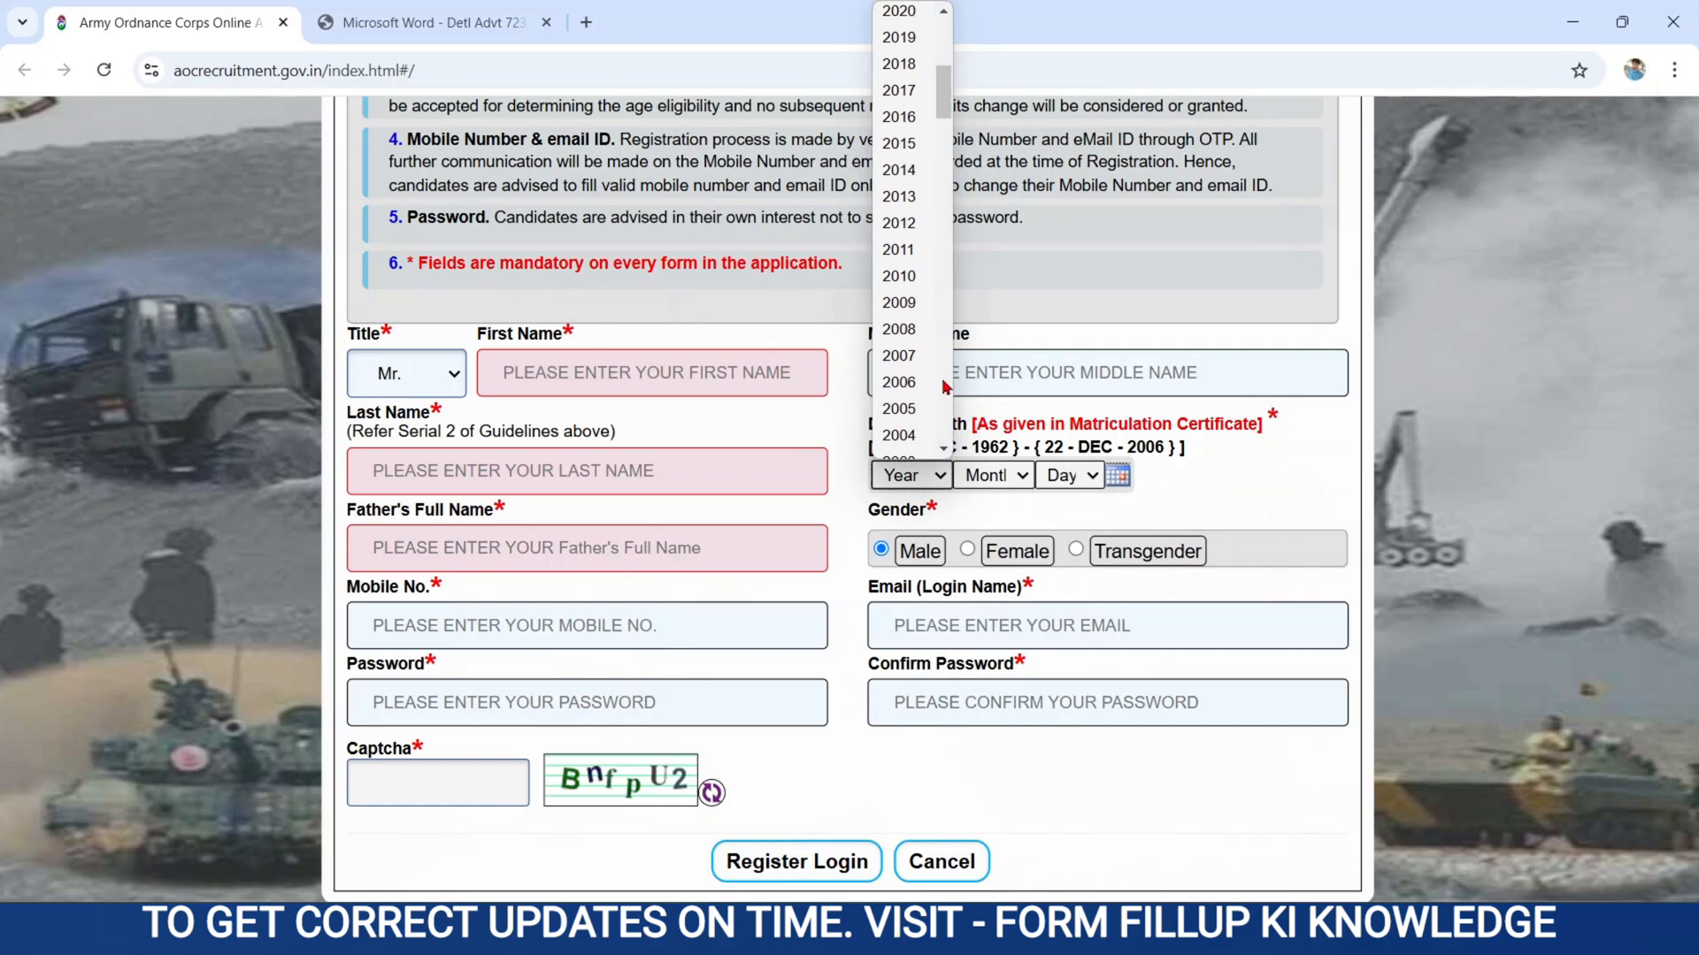
scroll(946, 387, down, 5)
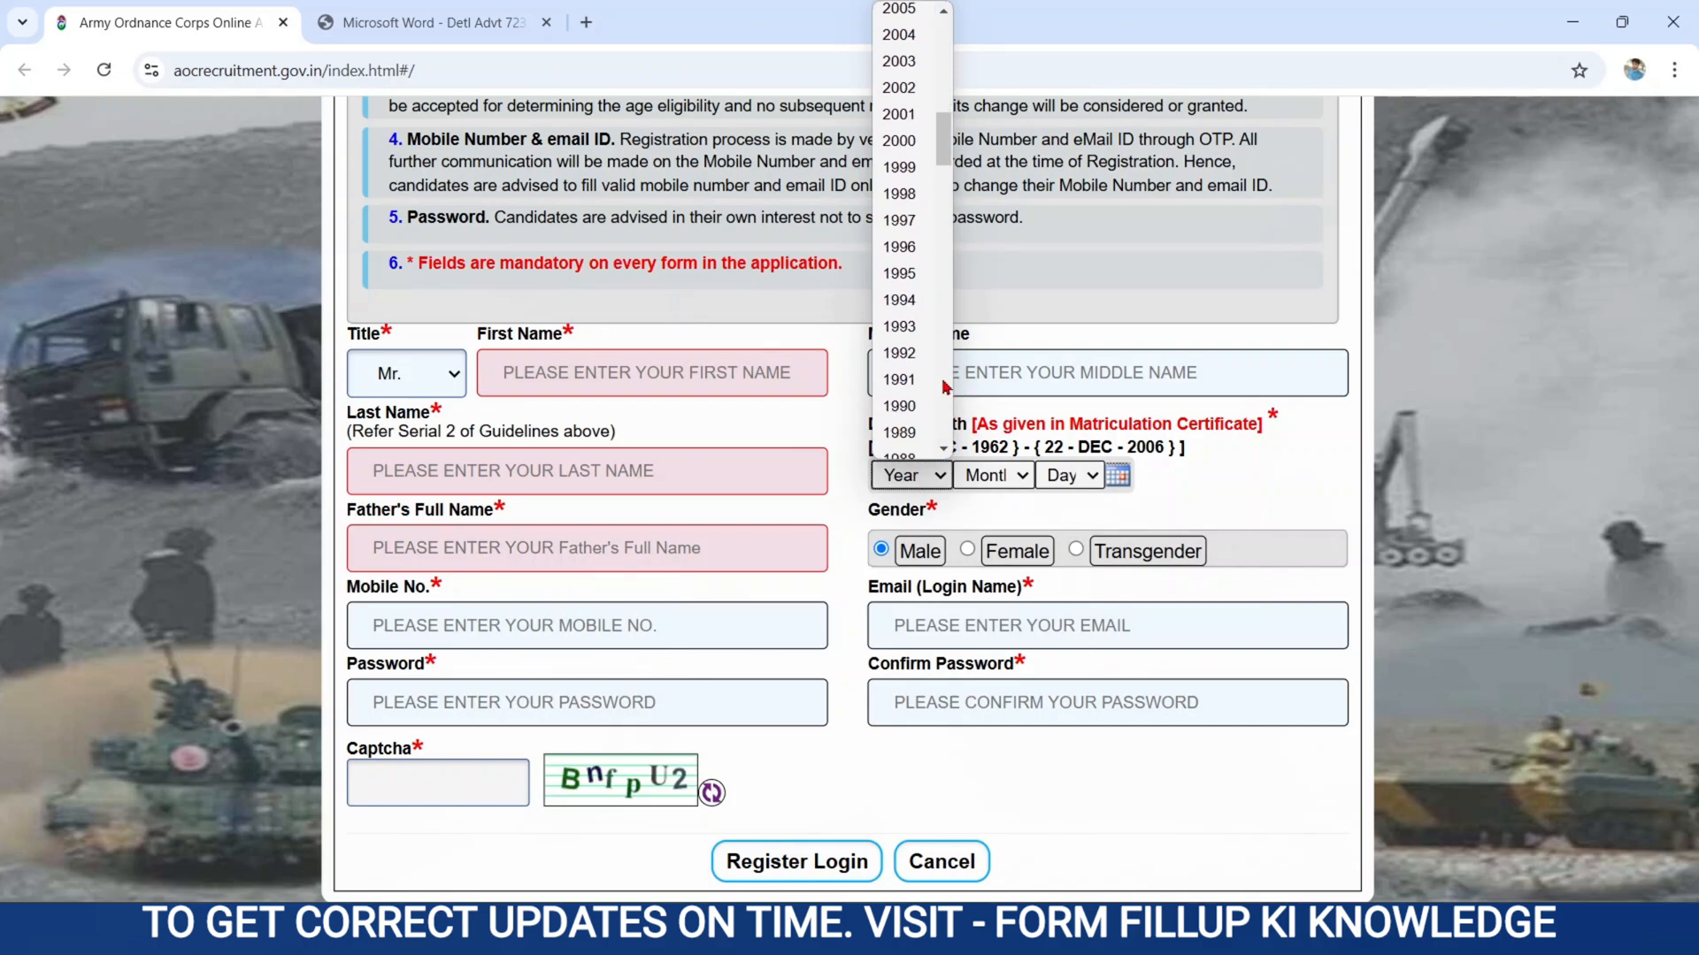
click(997, 478)
click(1070, 478)
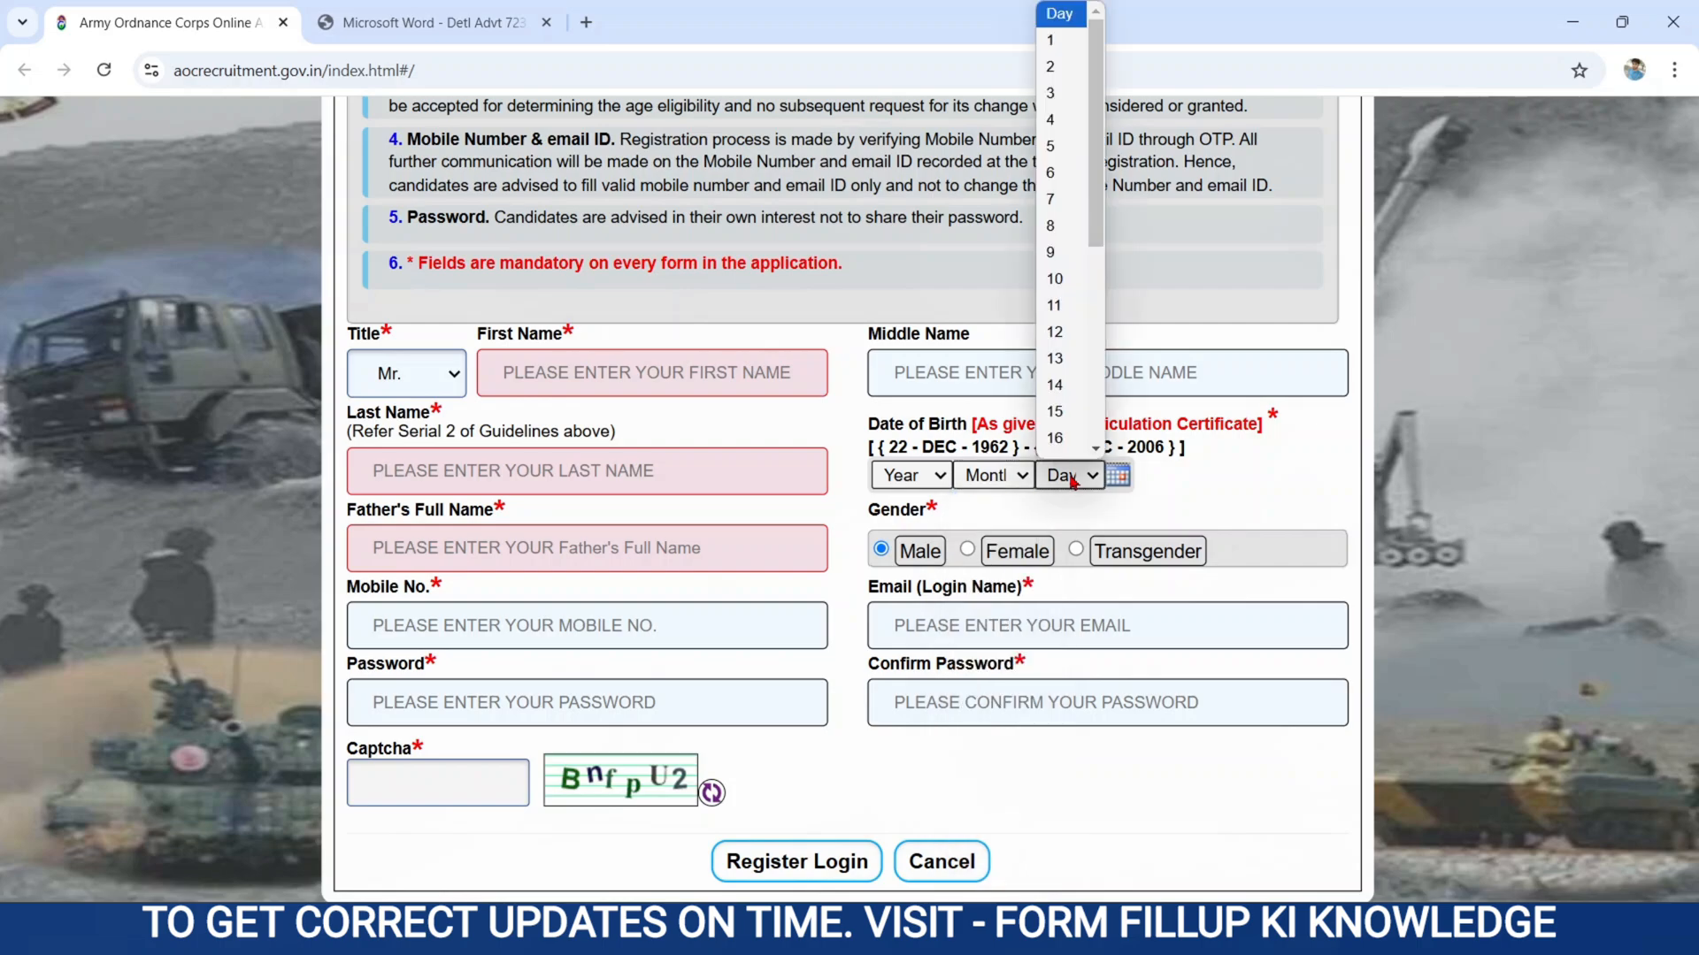
click(1071, 479)
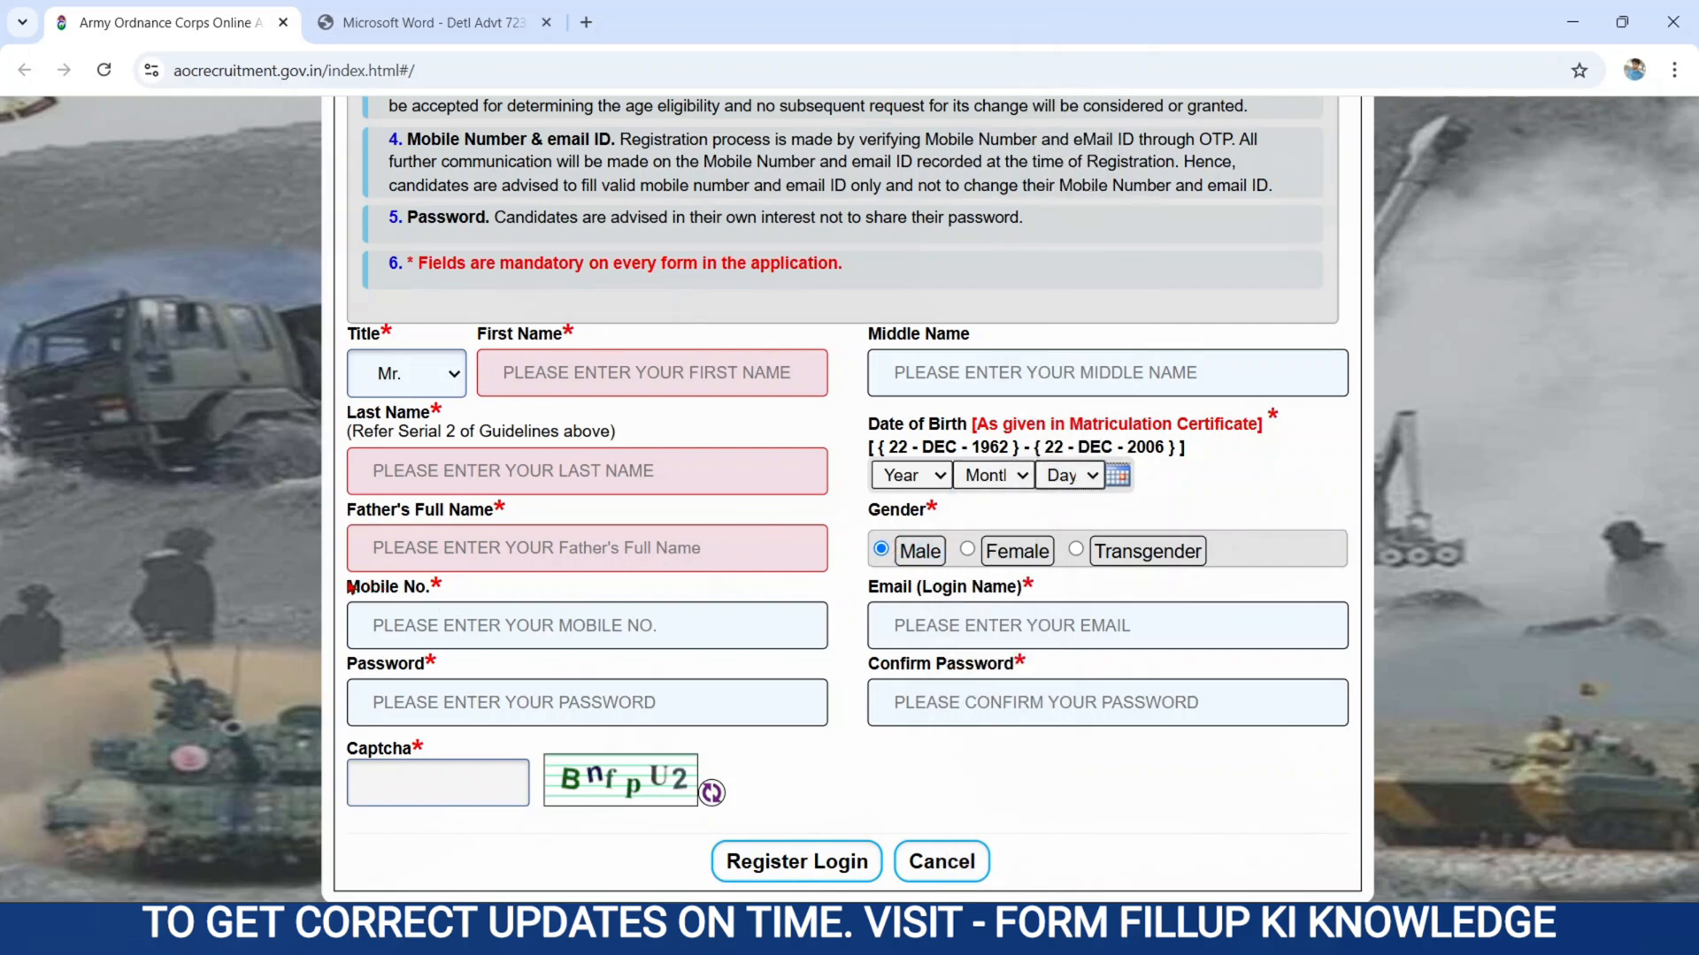
Examine the mobile number and email fields, and enter a trial character in the password field to read the password rules.
click(471, 584)
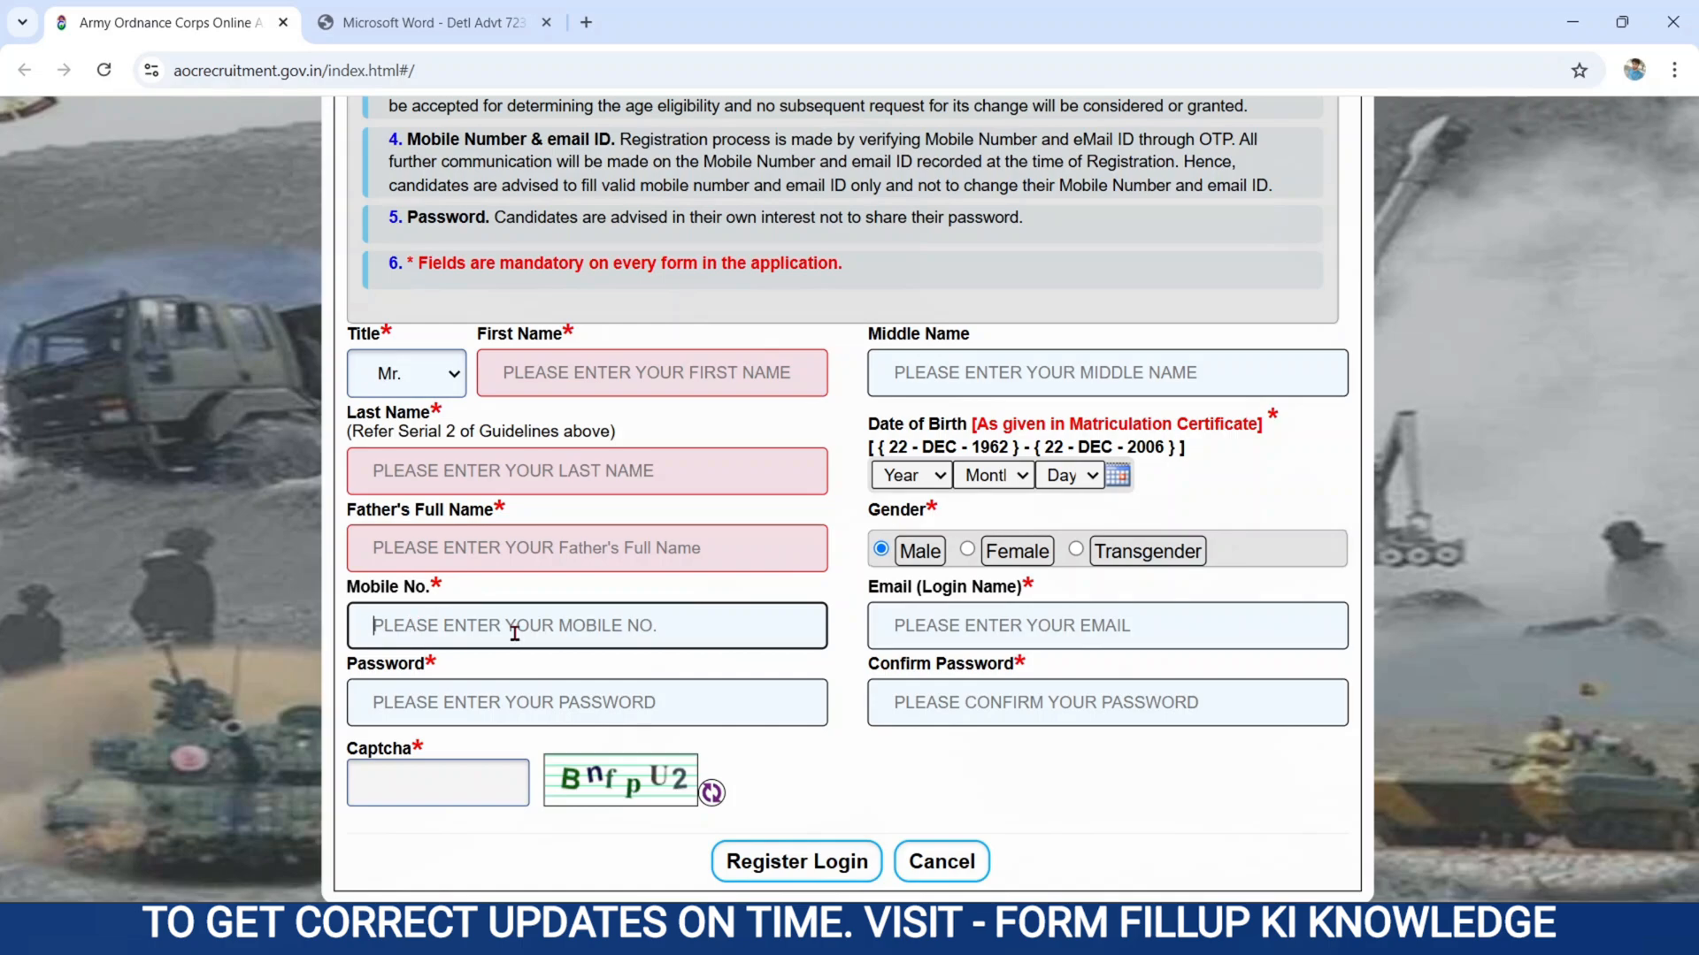
click(875, 592)
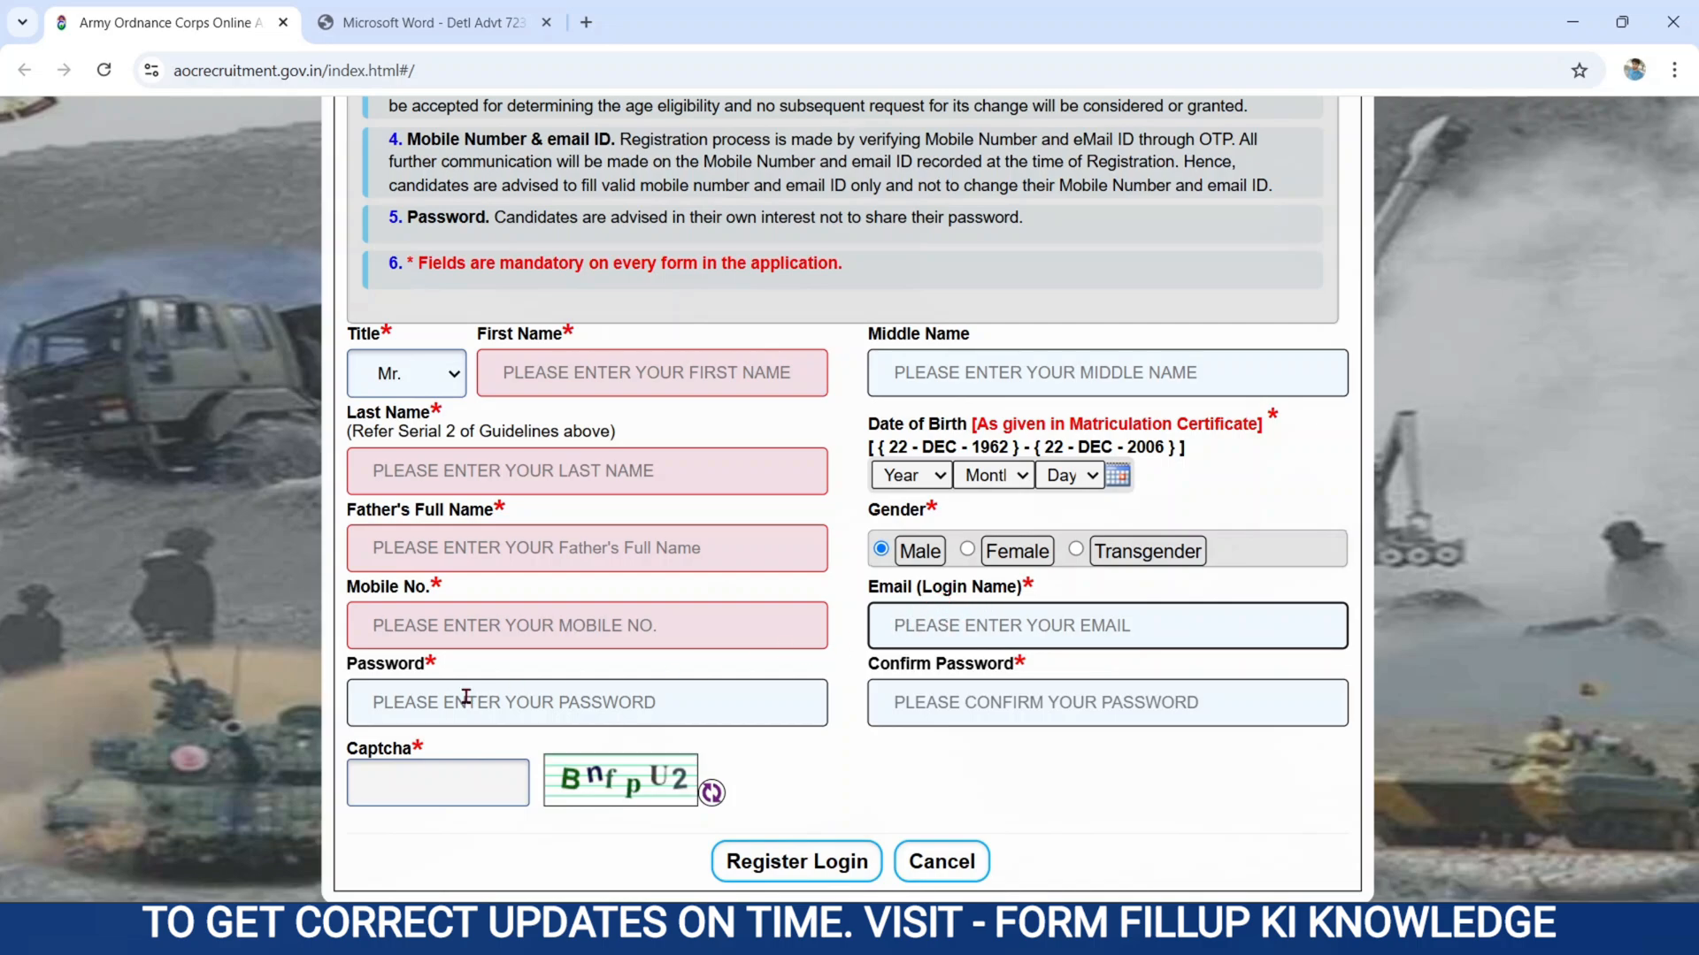
click(349, 666)
click(431, 673)
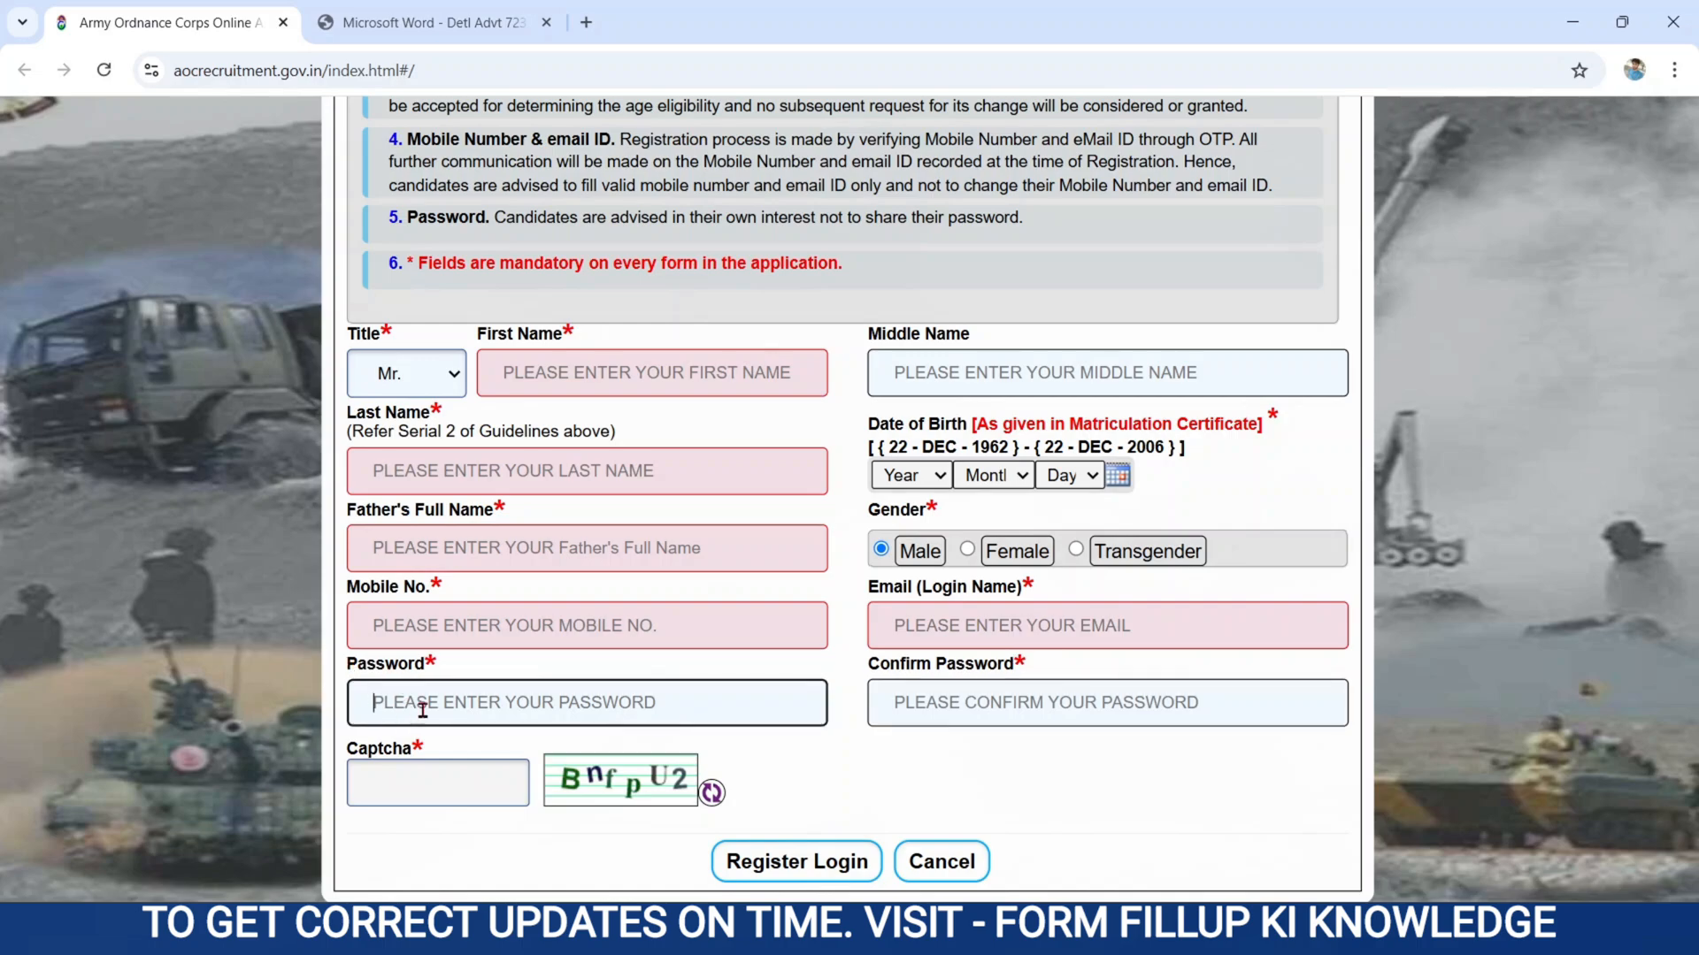
text(•)
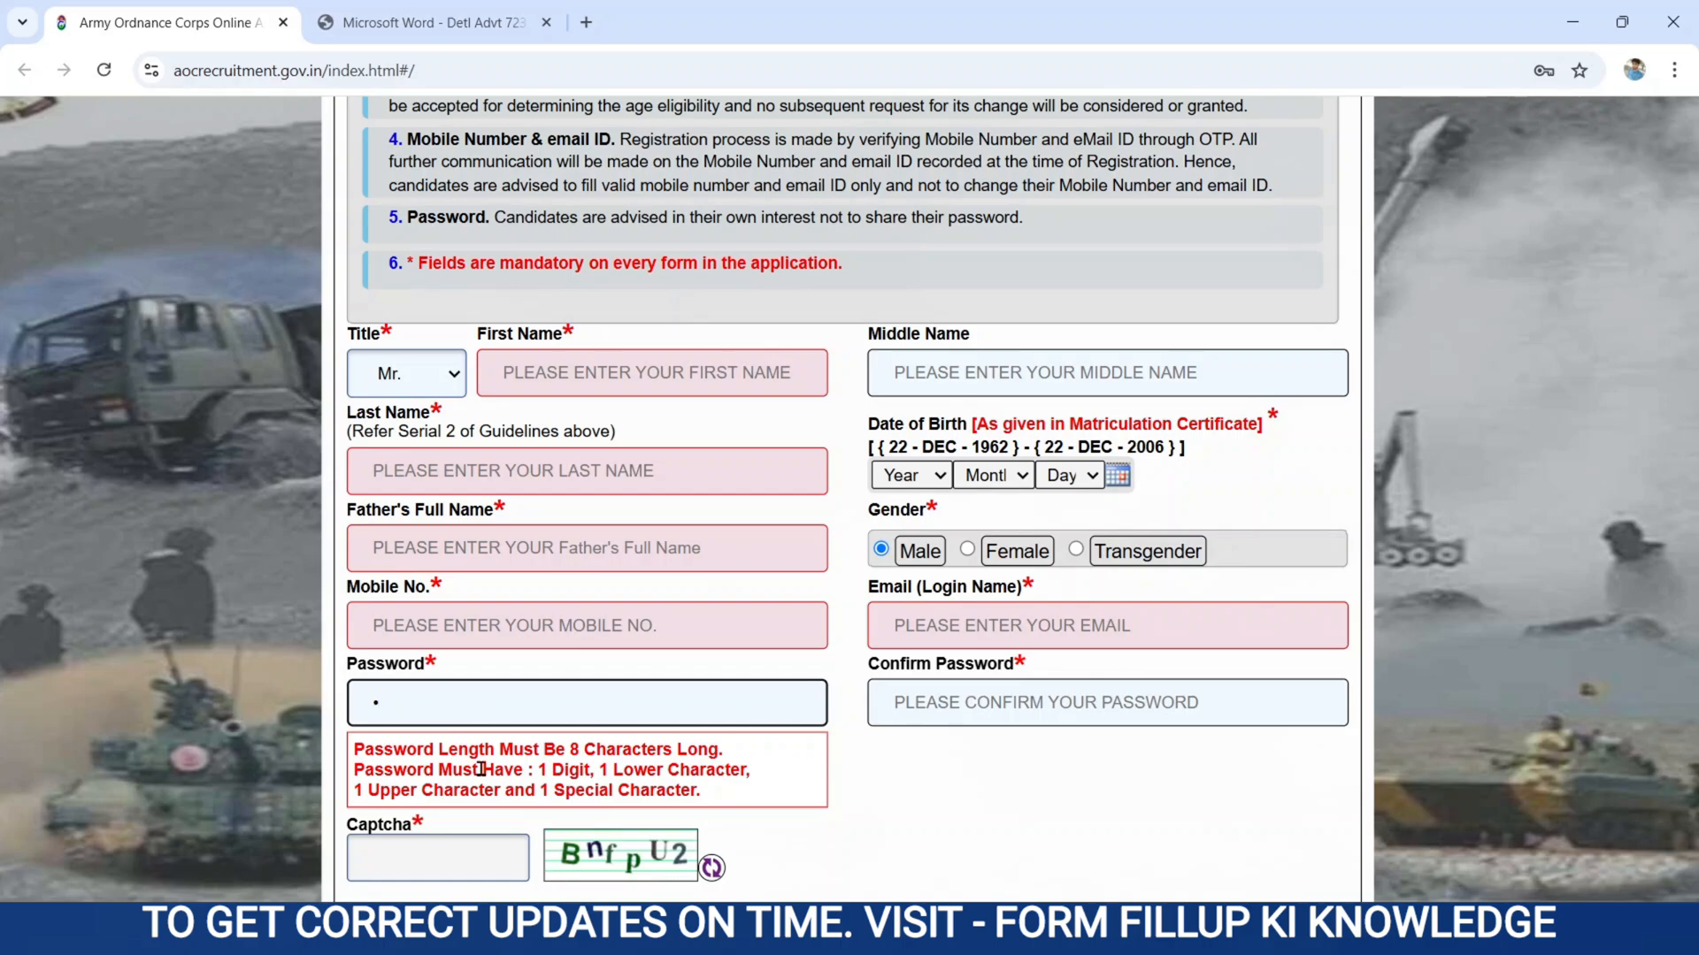
click(359, 769)
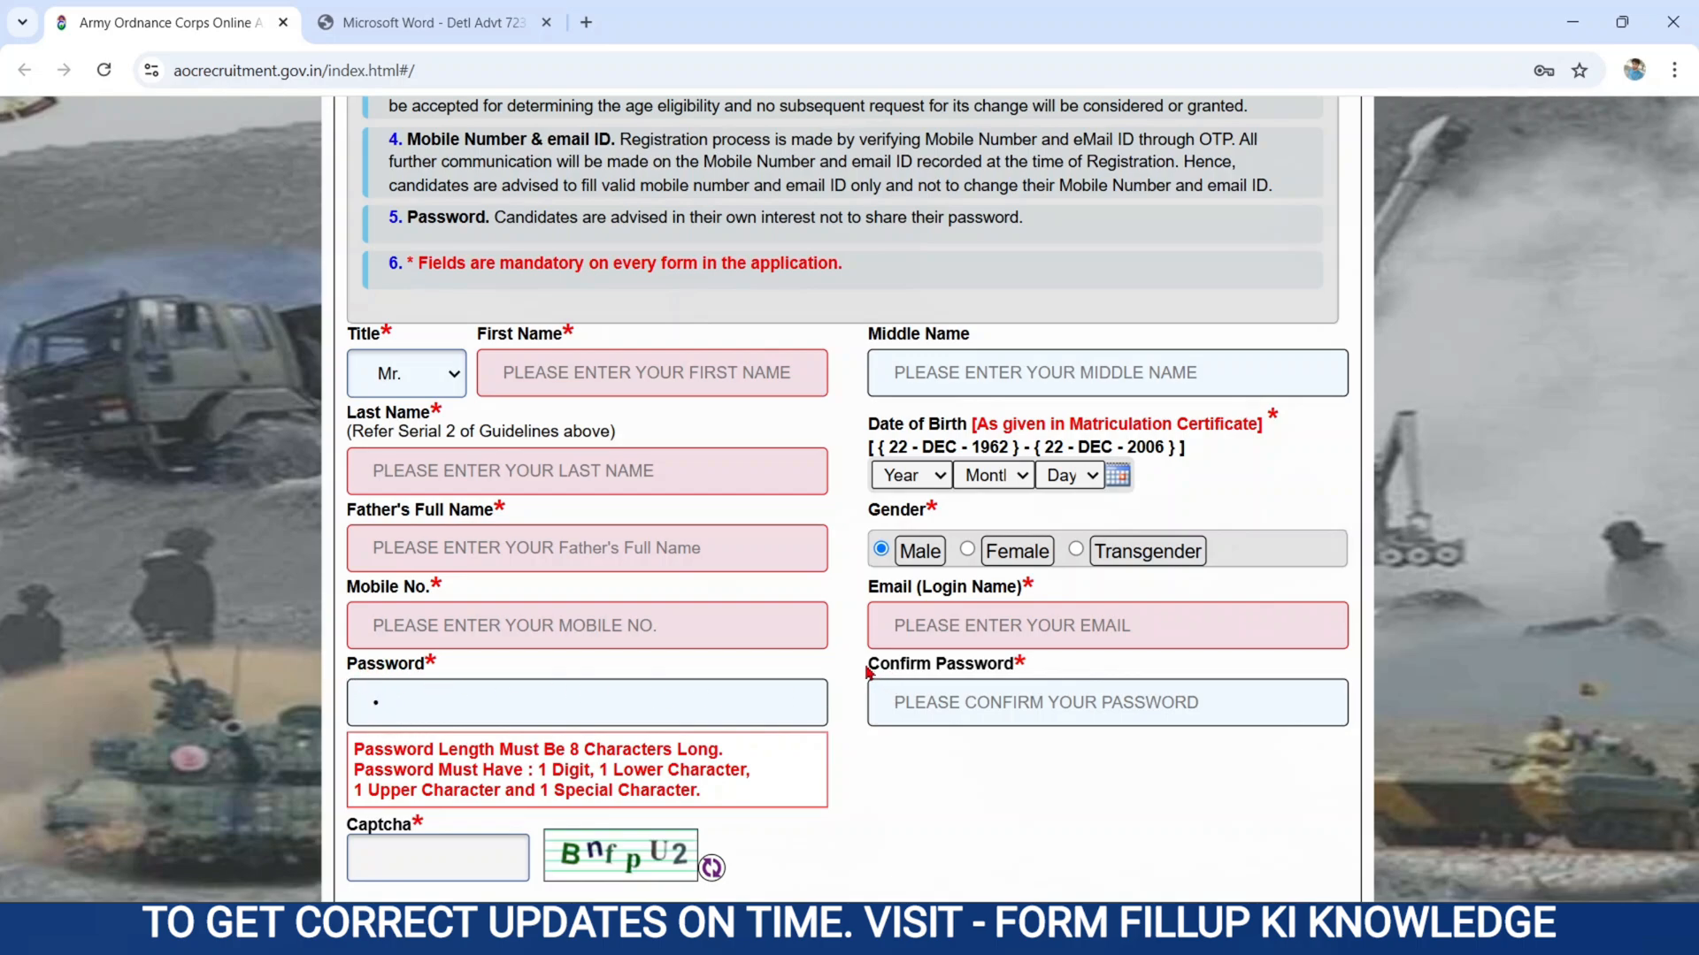
Complete the registration form with the applicant's details, confirmed account password and captcha, submit it, and dismiss the browser's password-saving offer.
click(977, 687)
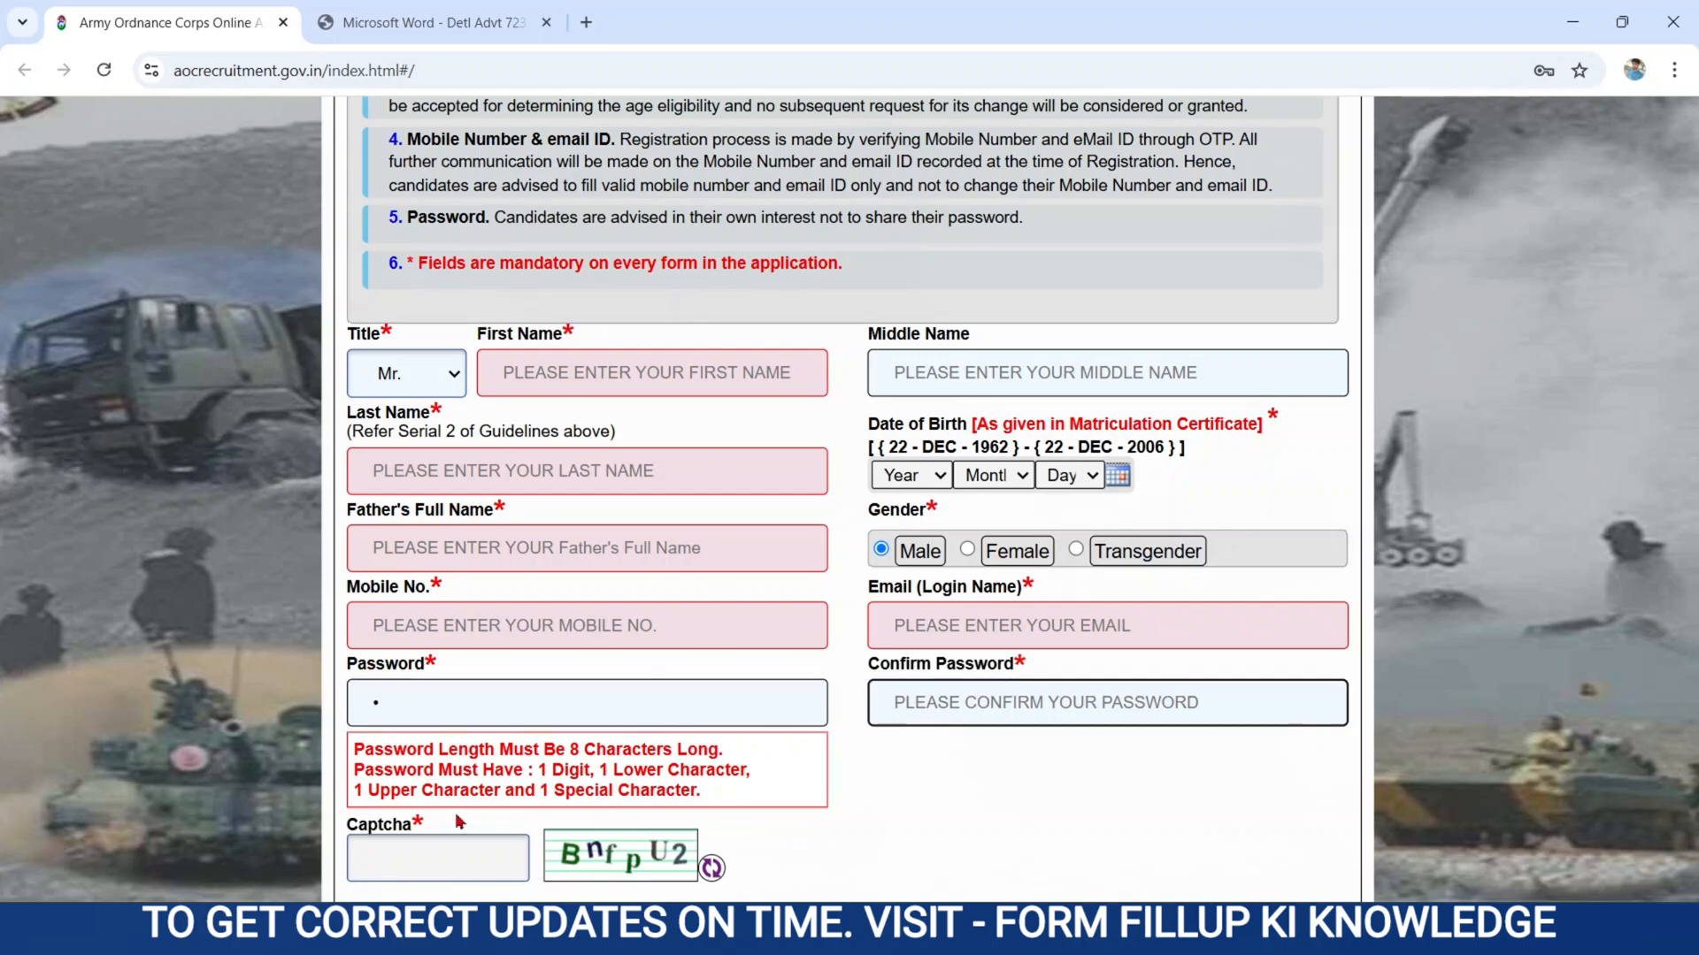
click(400, 842)
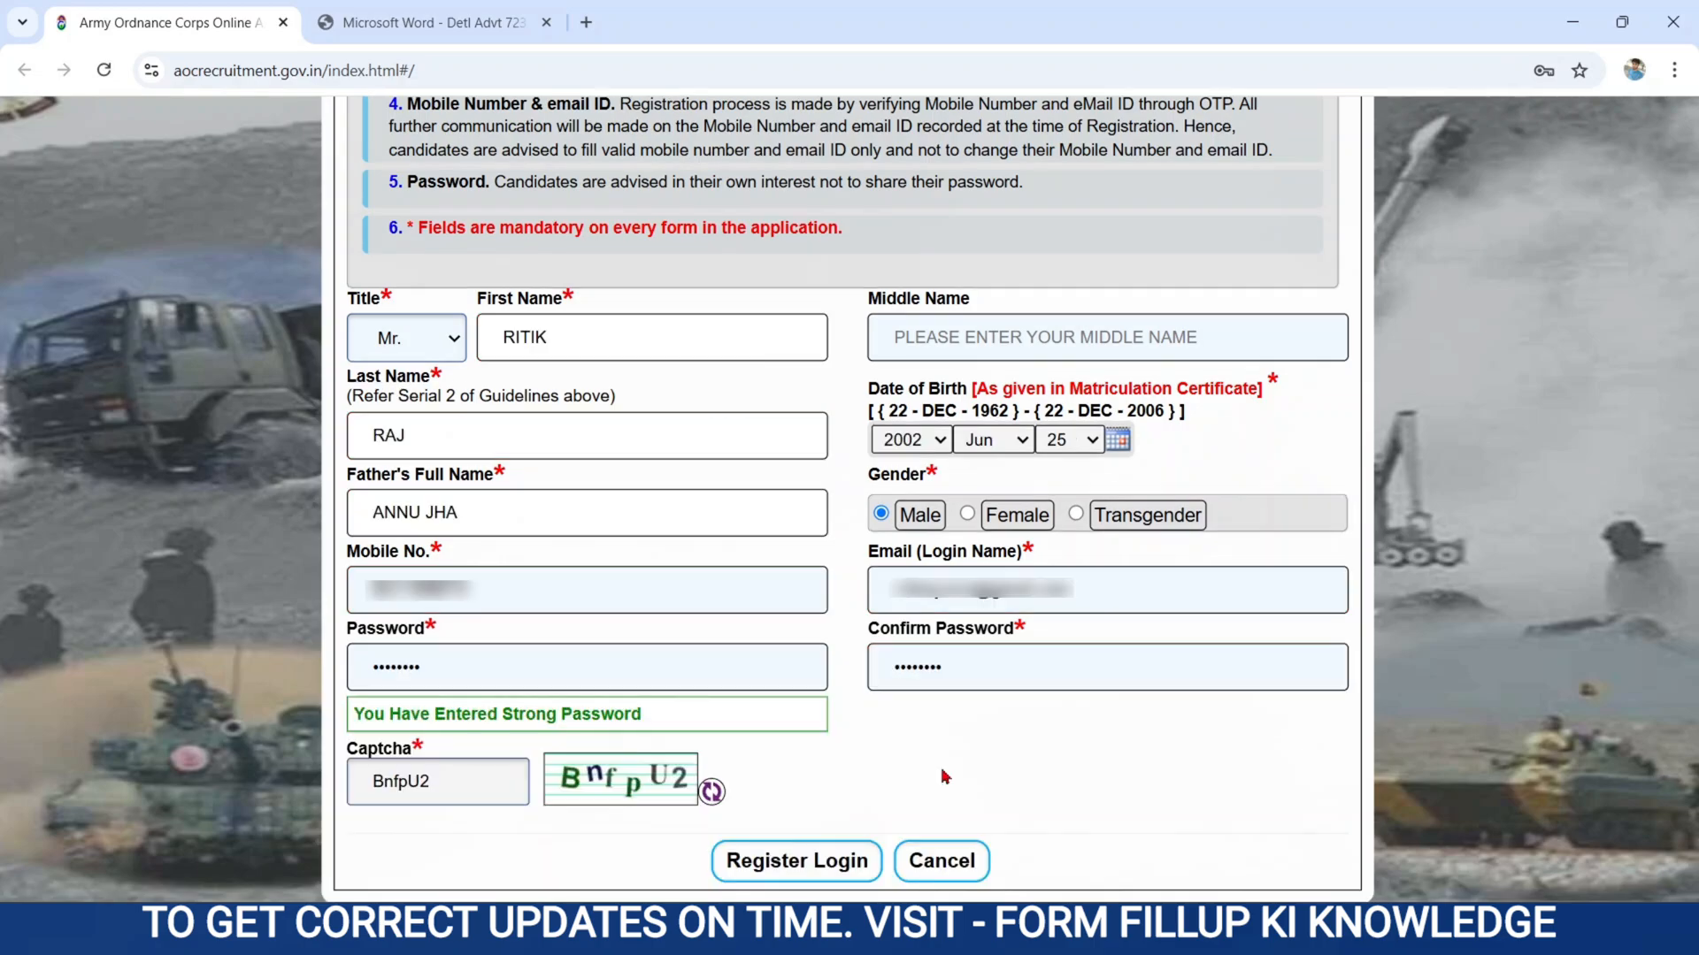
click(796, 860)
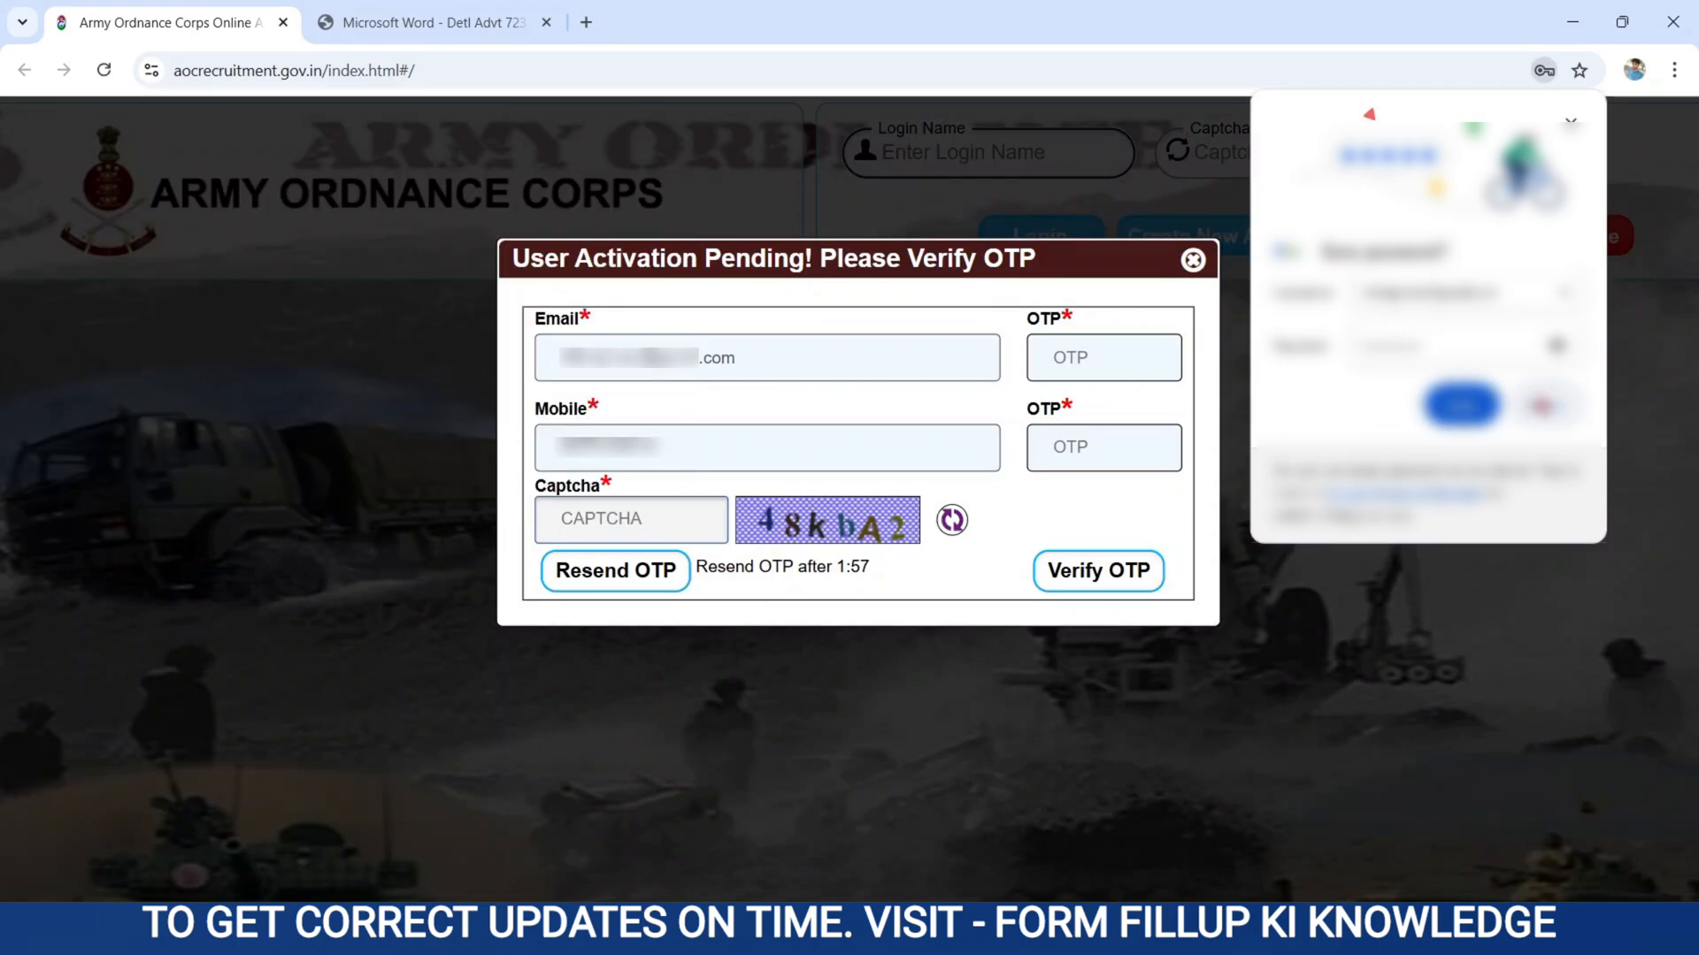
click(1548, 407)
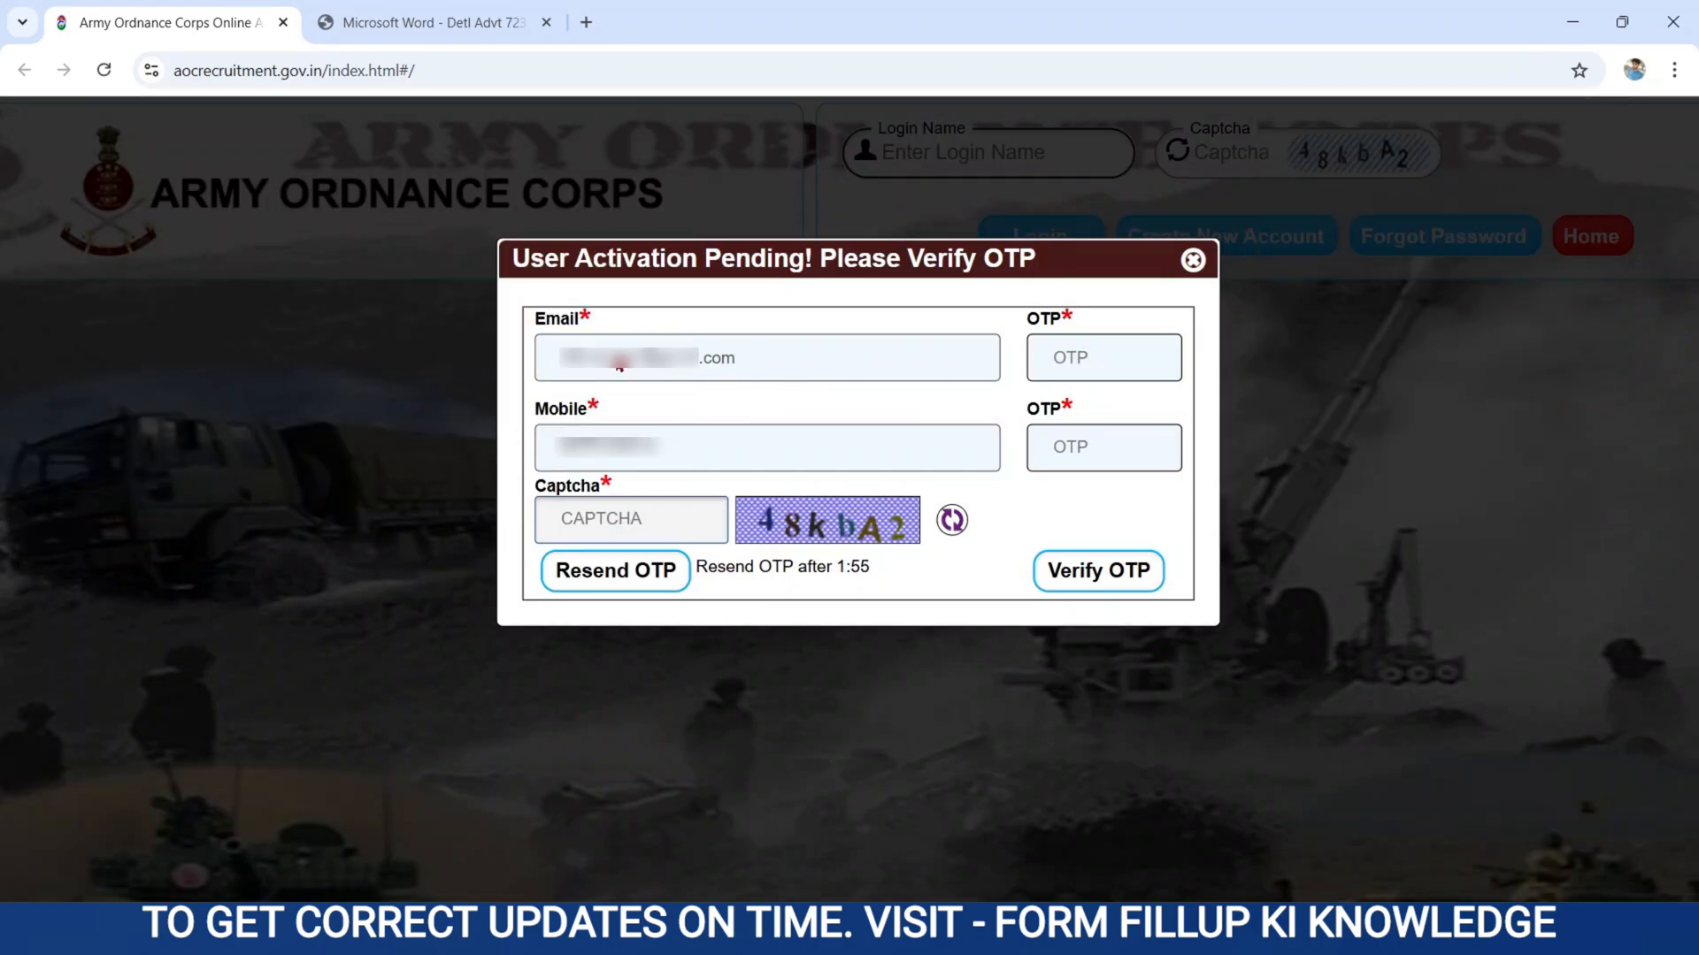
Verify the new account with the email OTP, mobile OTP and captcha, and acknowledge the verification message.
drag(555, 357, 759, 348)
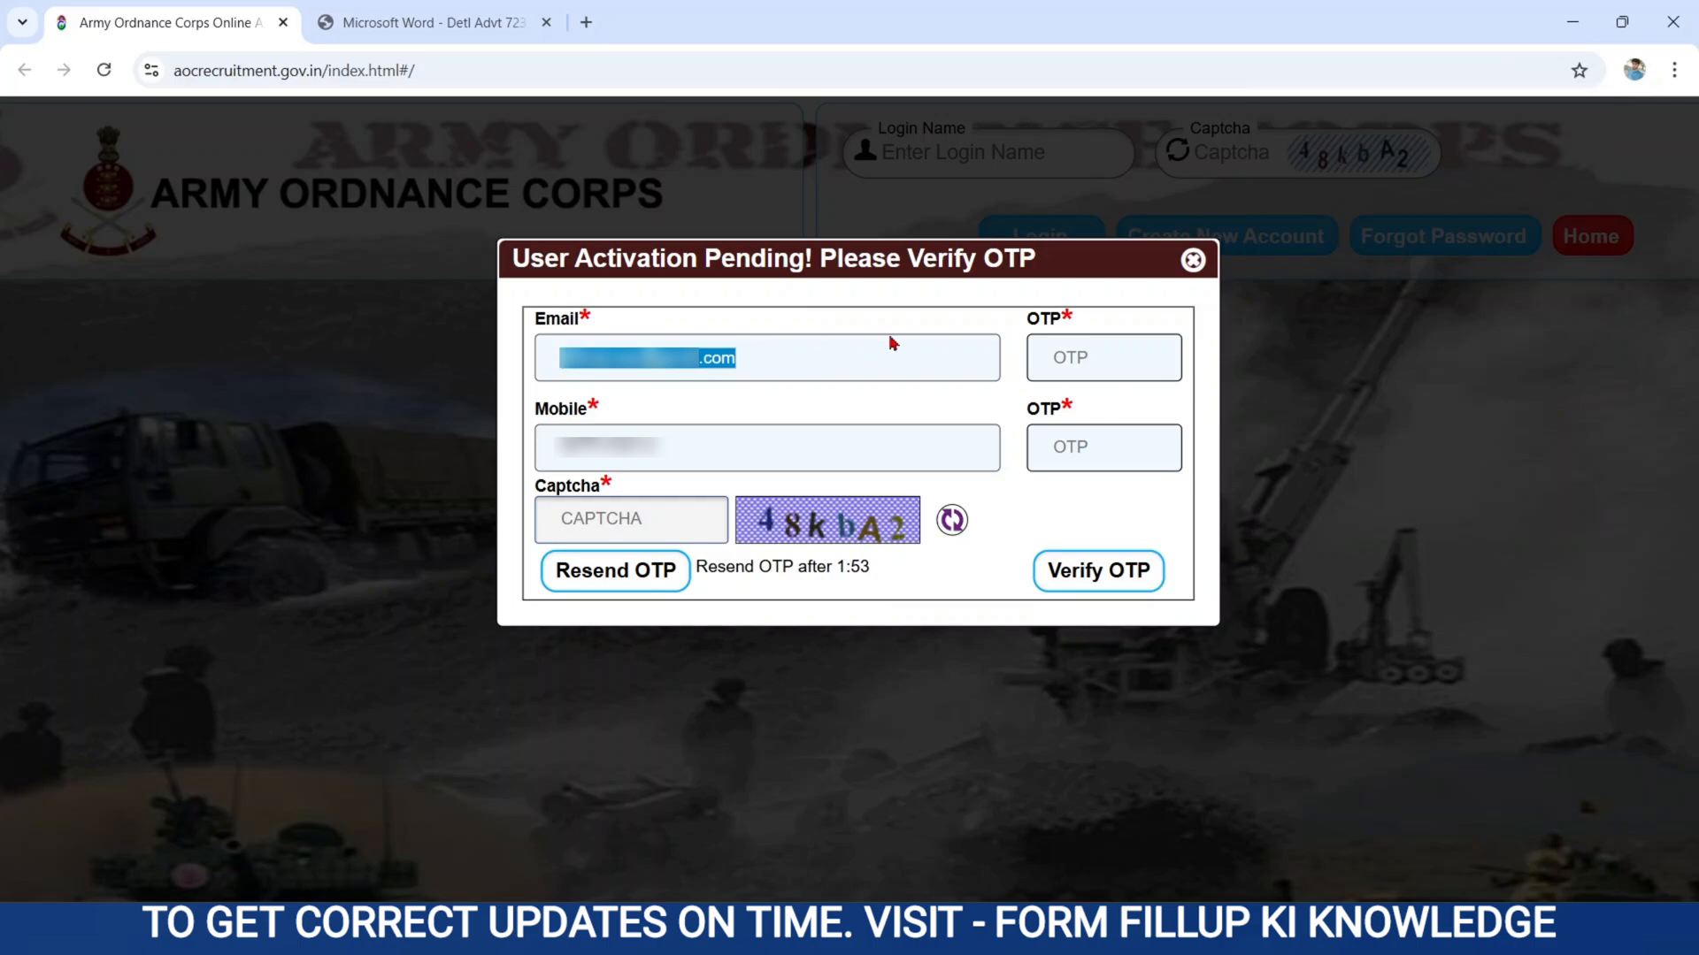
click(1096, 349)
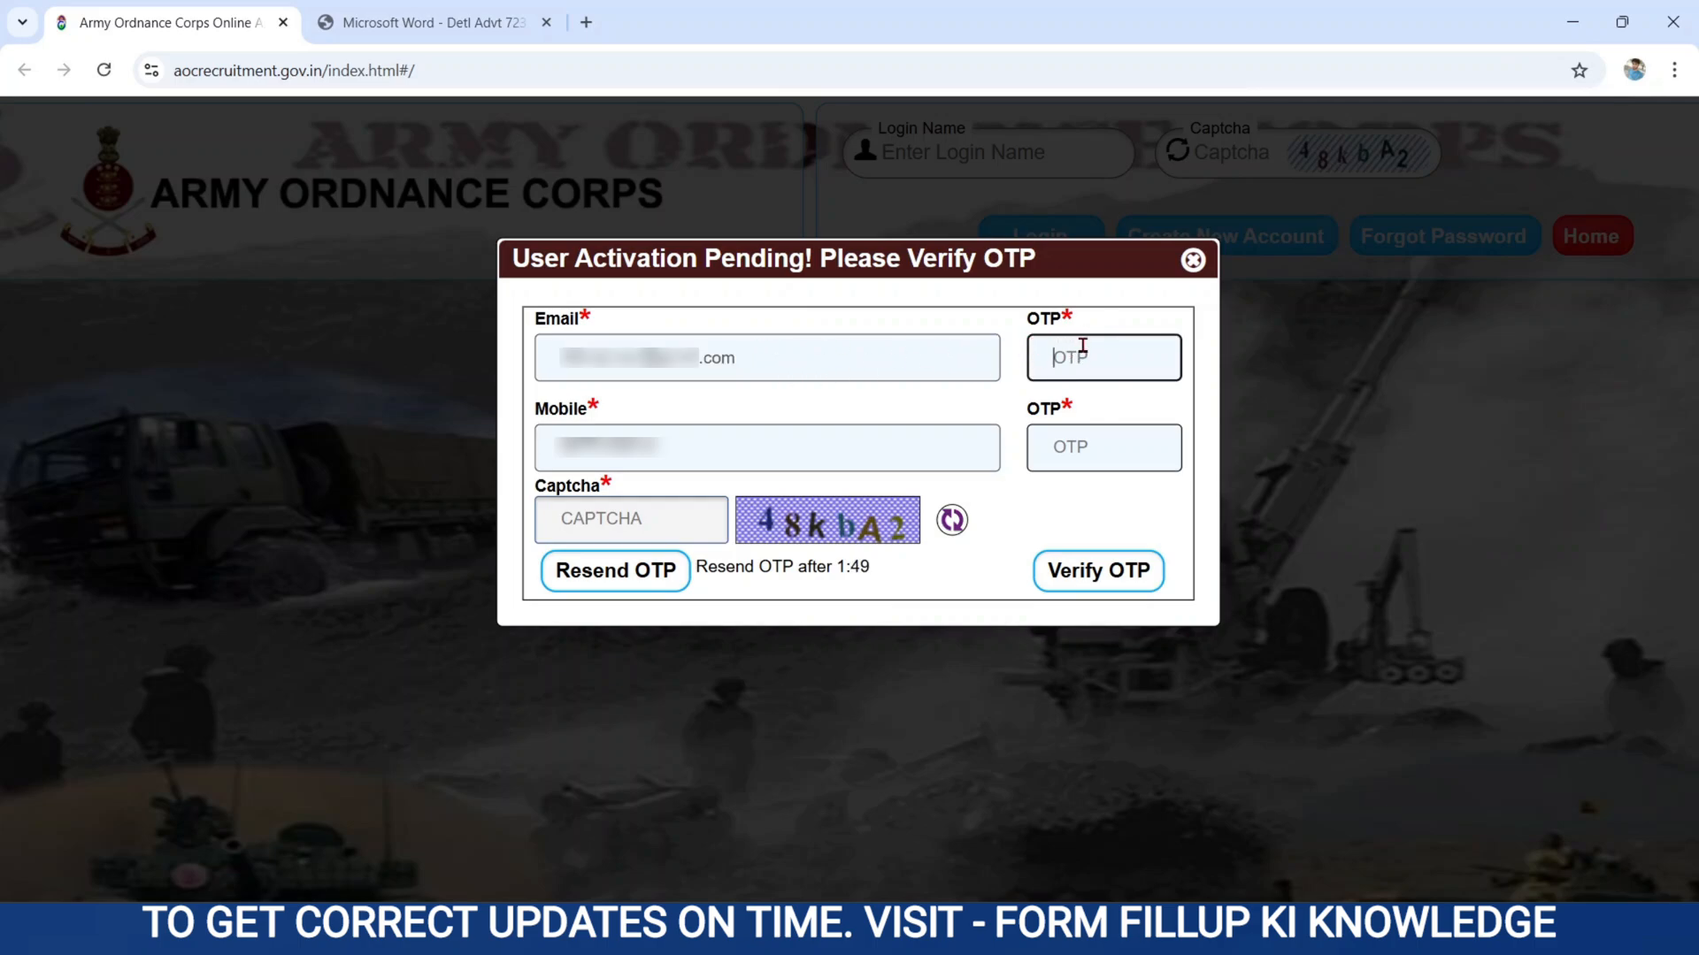
drag(558, 449, 733, 449)
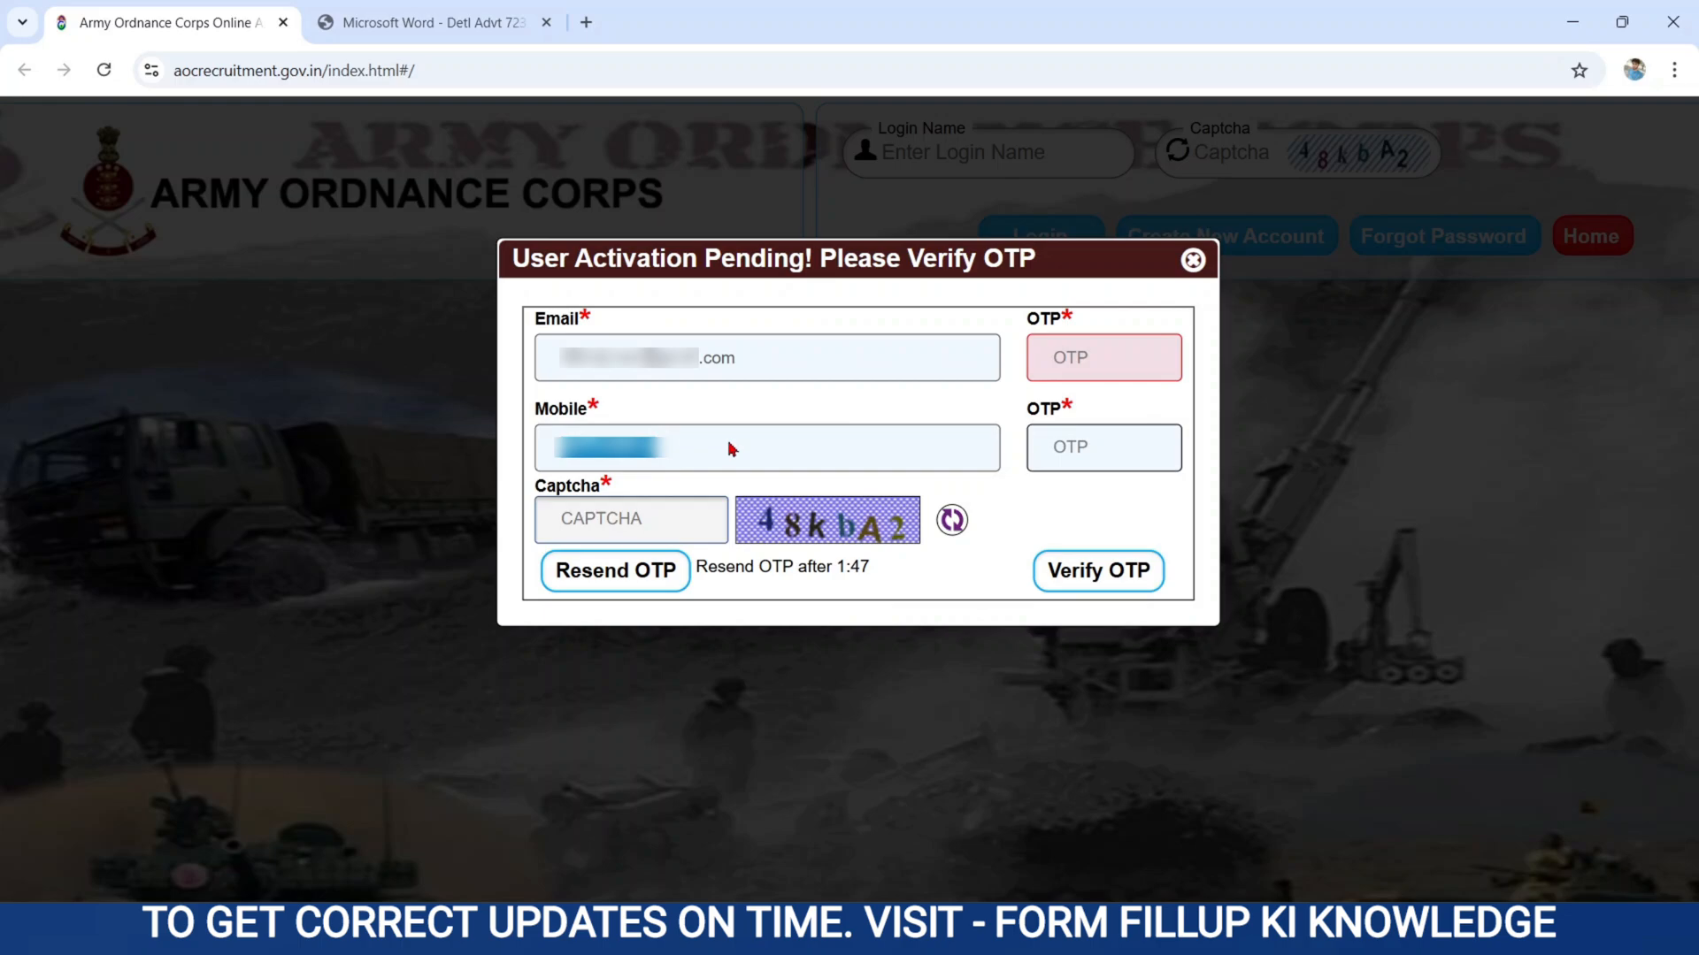
click(1045, 438)
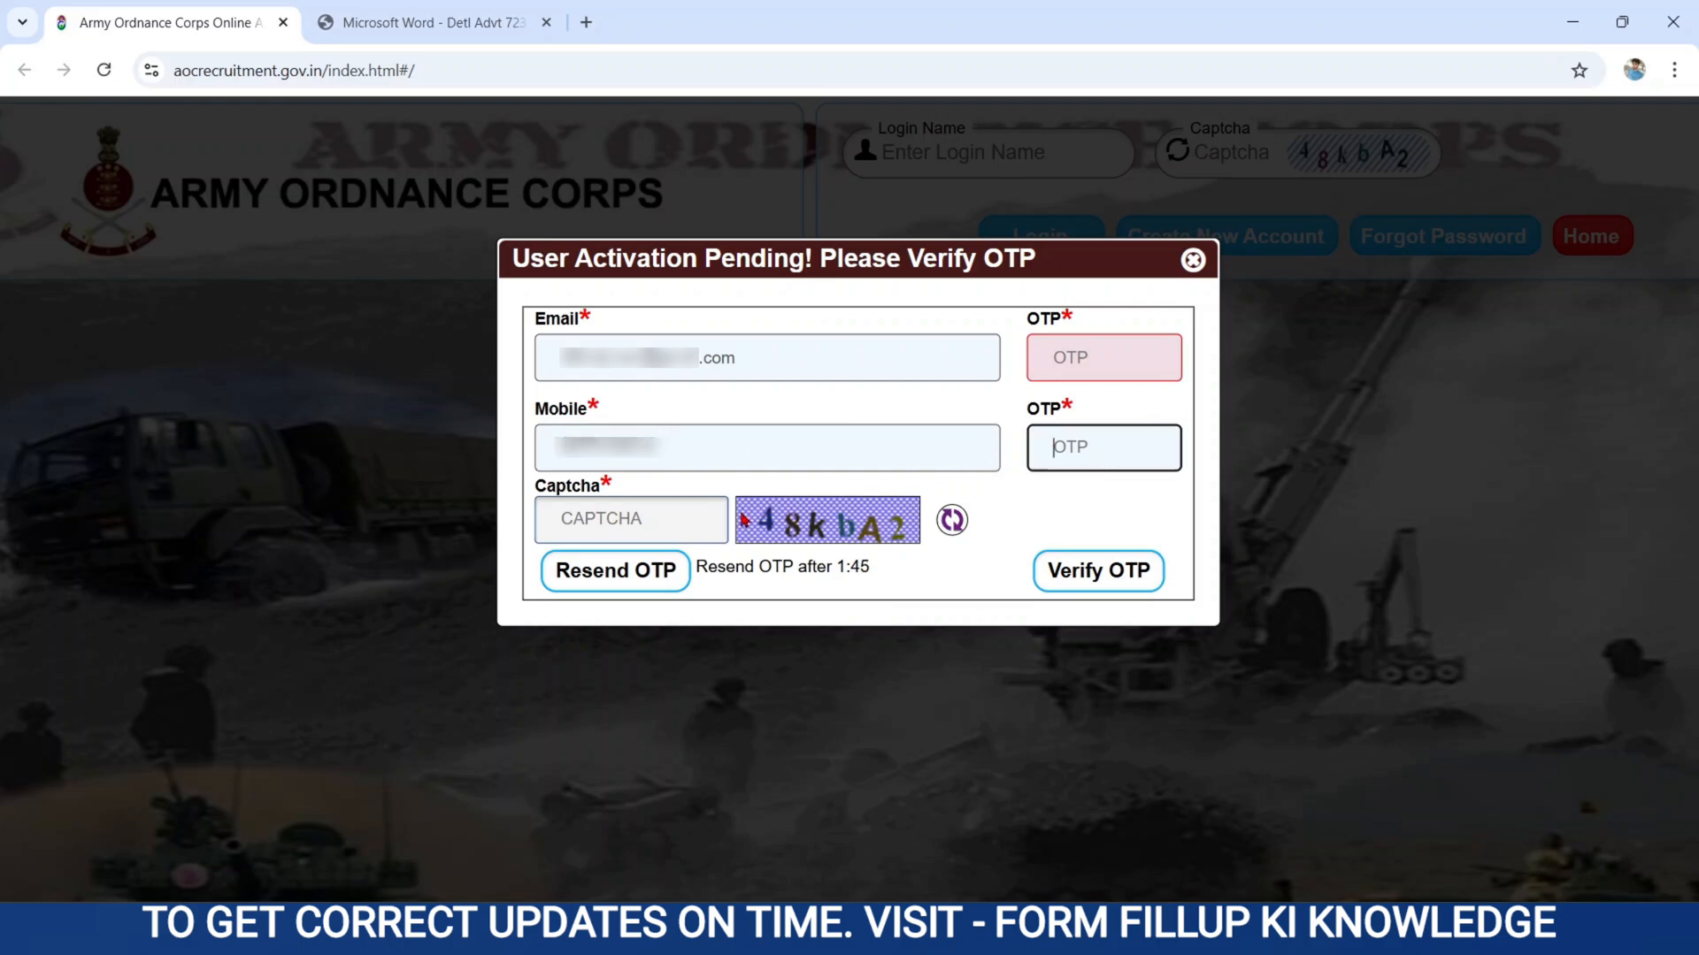
click(609, 518)
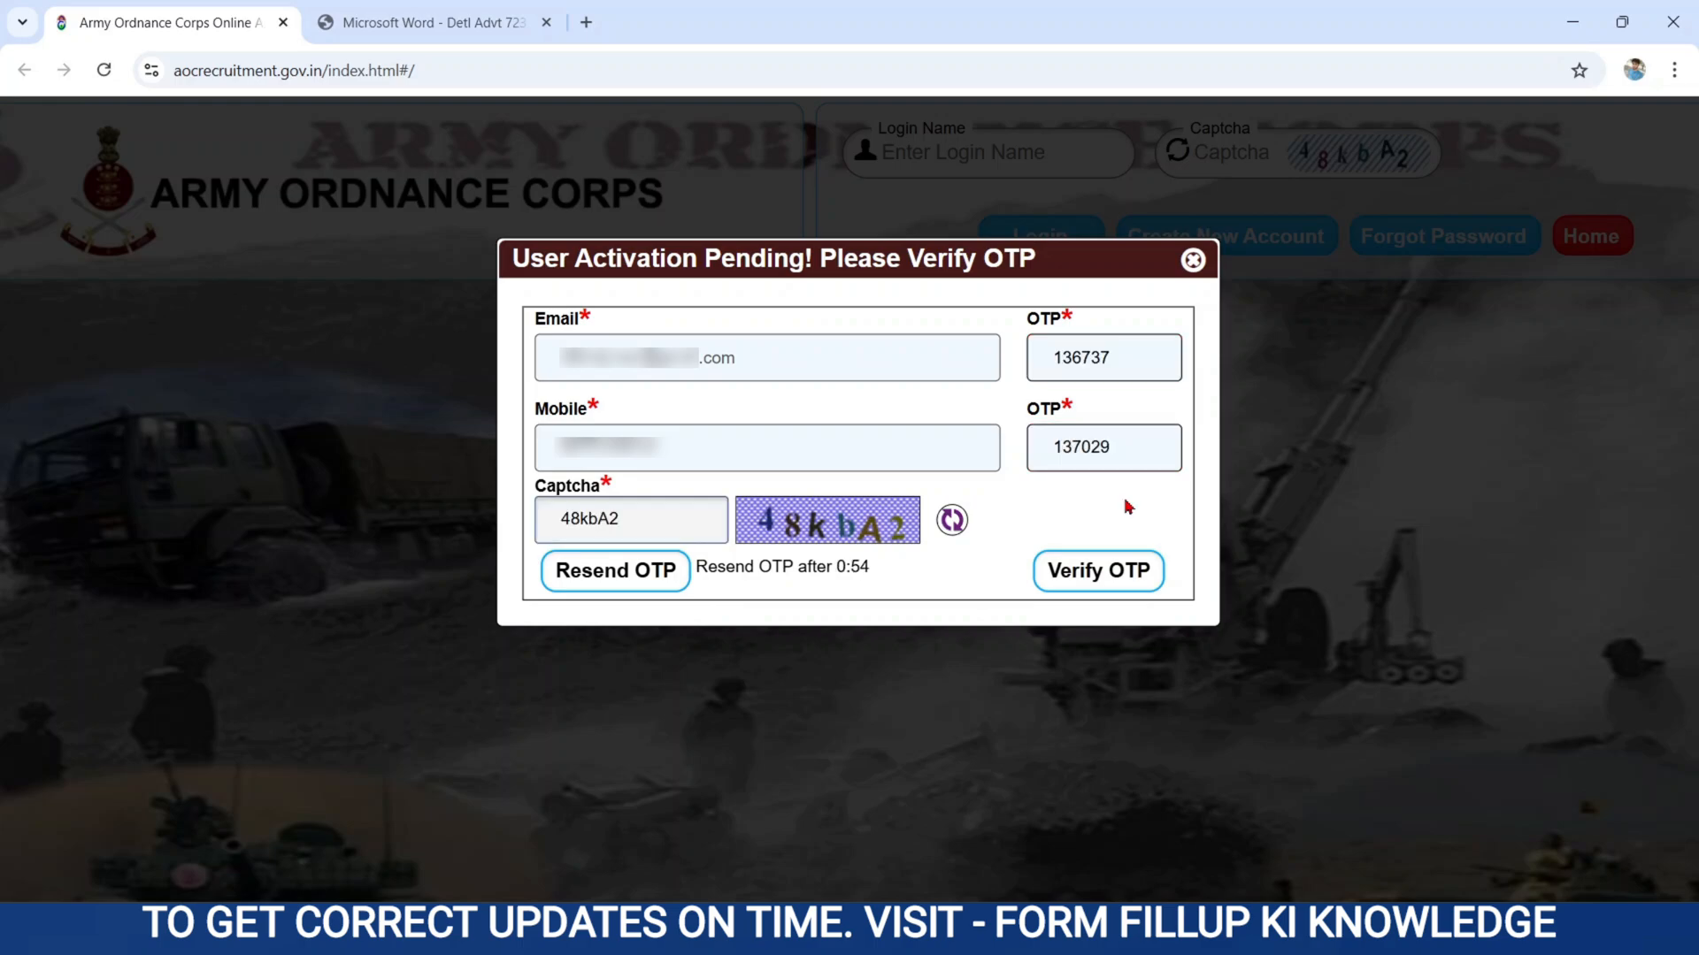
click(1111, 577)
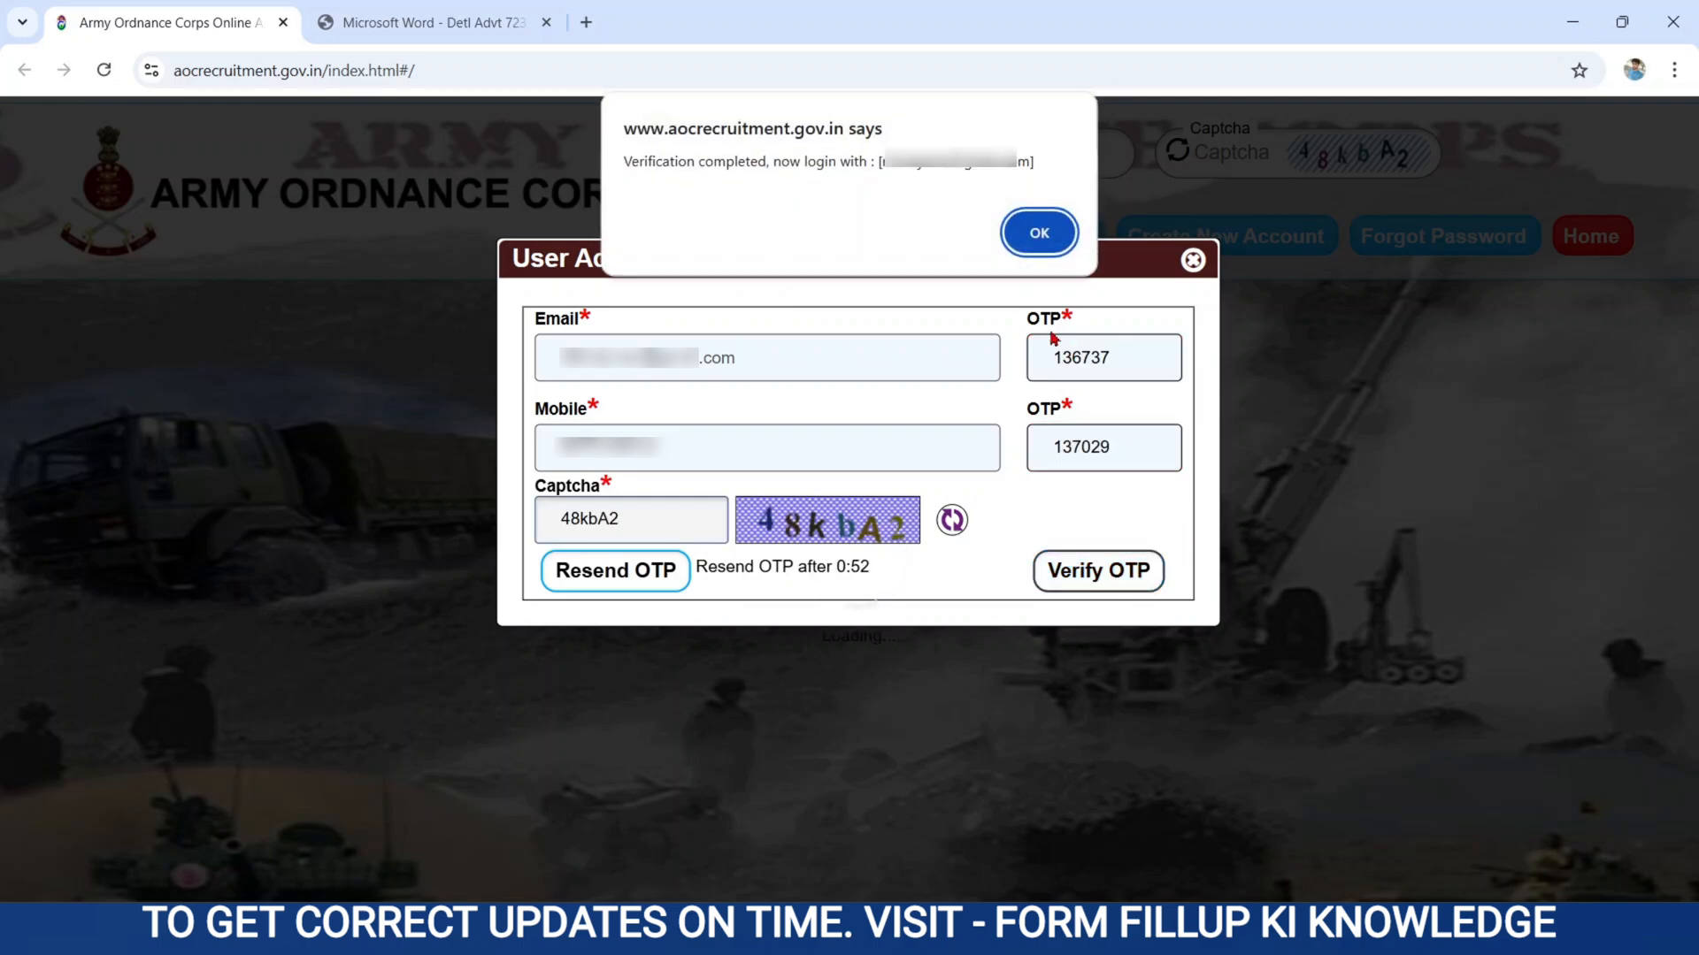
drag(629, 155, 1066, 178)
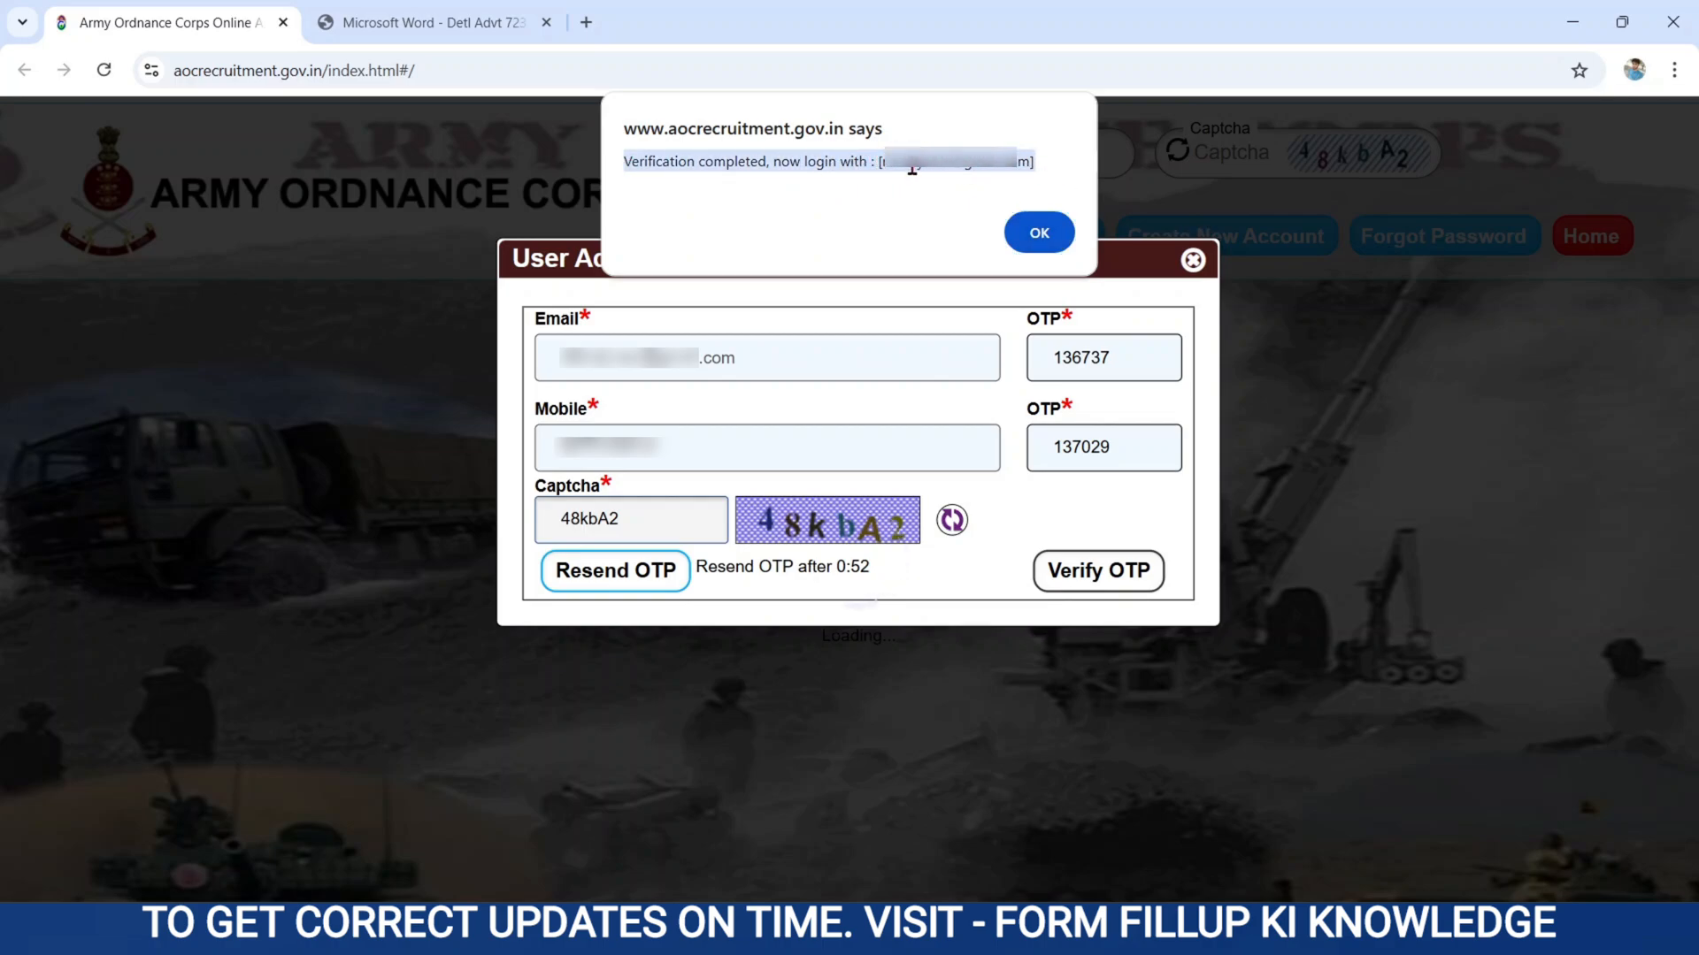
click(1039, 234)
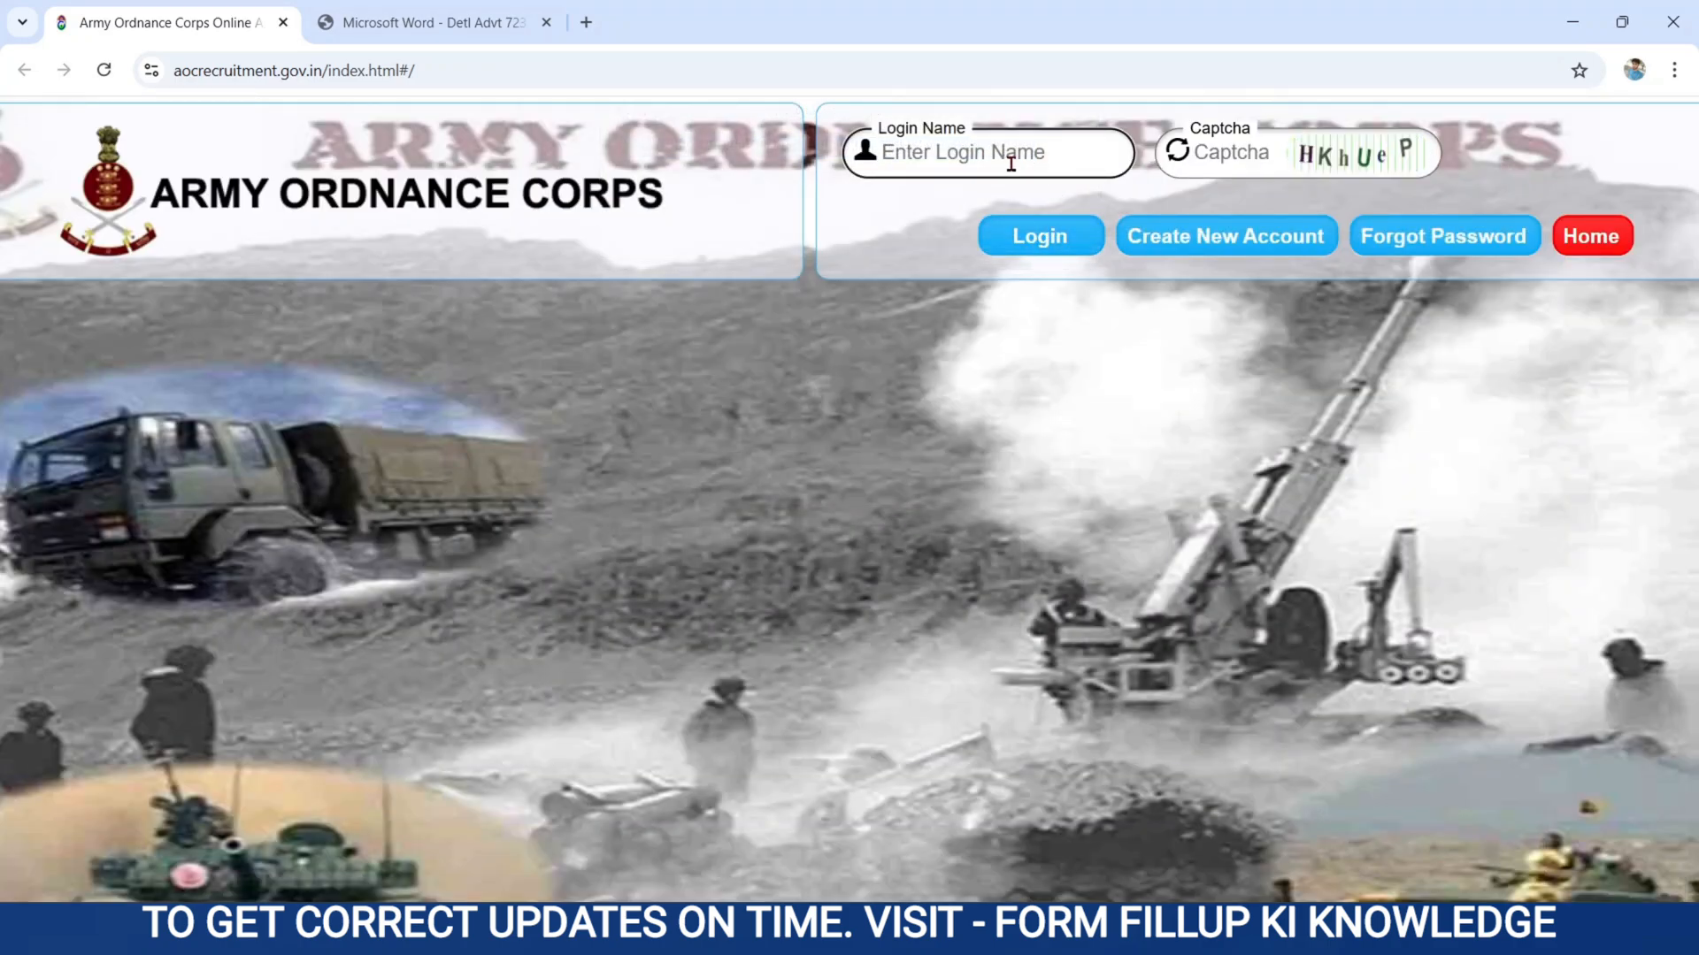
Sign in to the candidate account with the registered login name, account password and the captchas shown.
click(964, 155)
click(1247, 157)
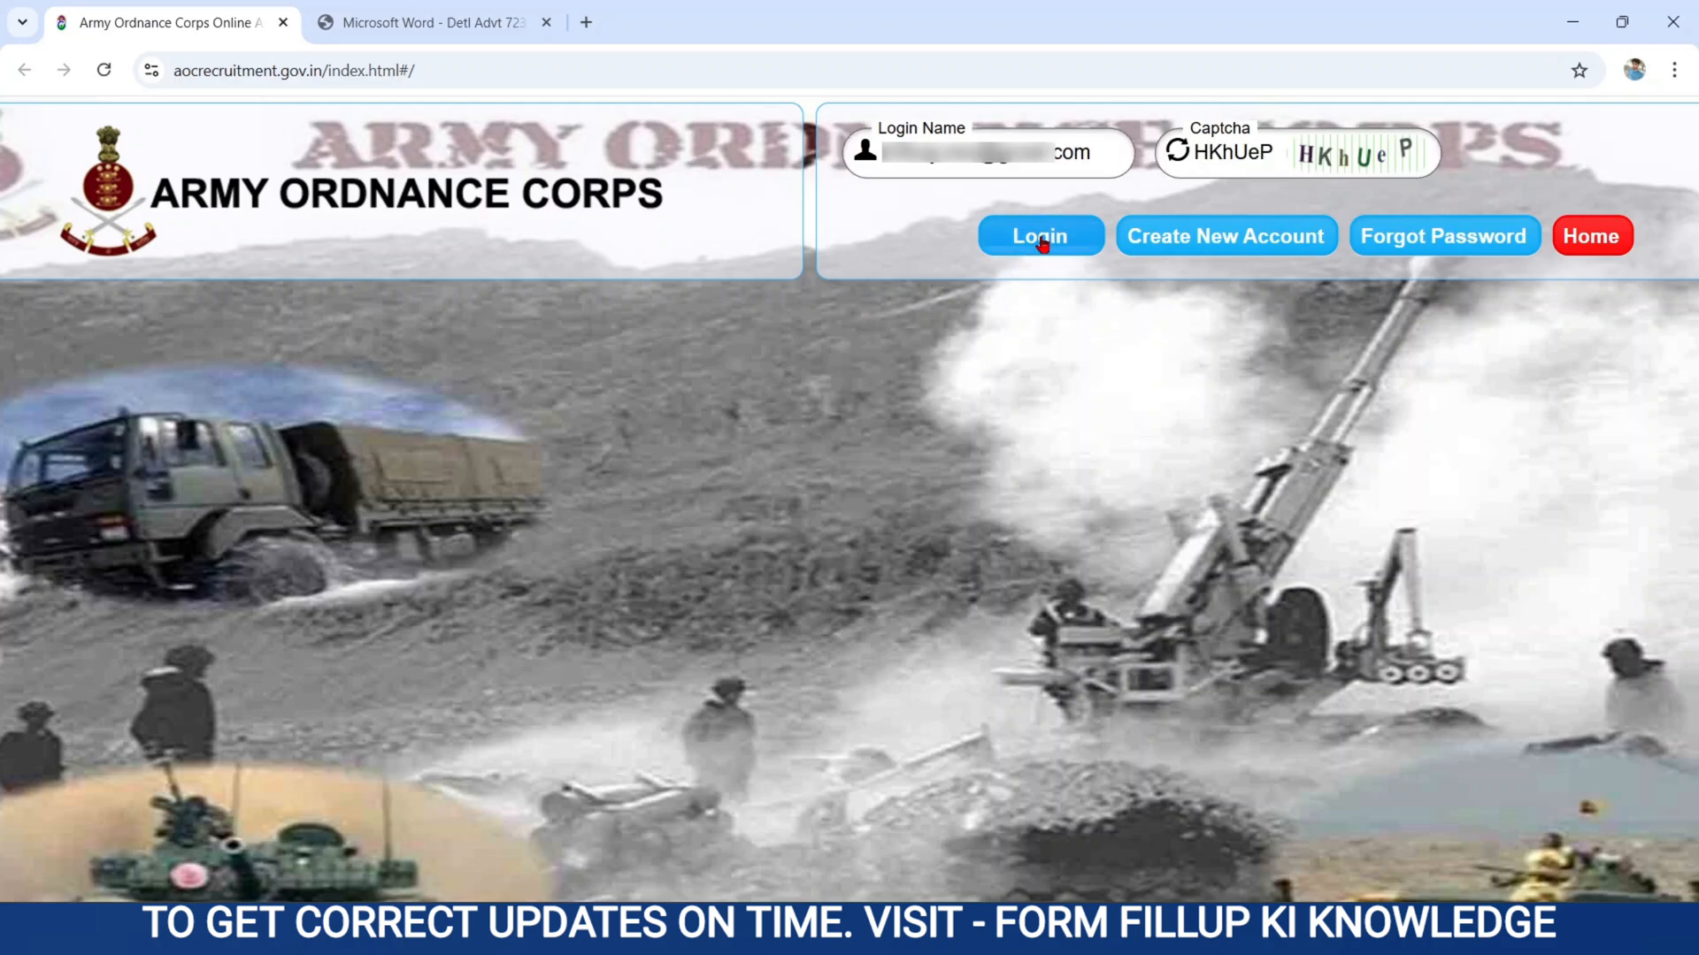
click(1043, 245)
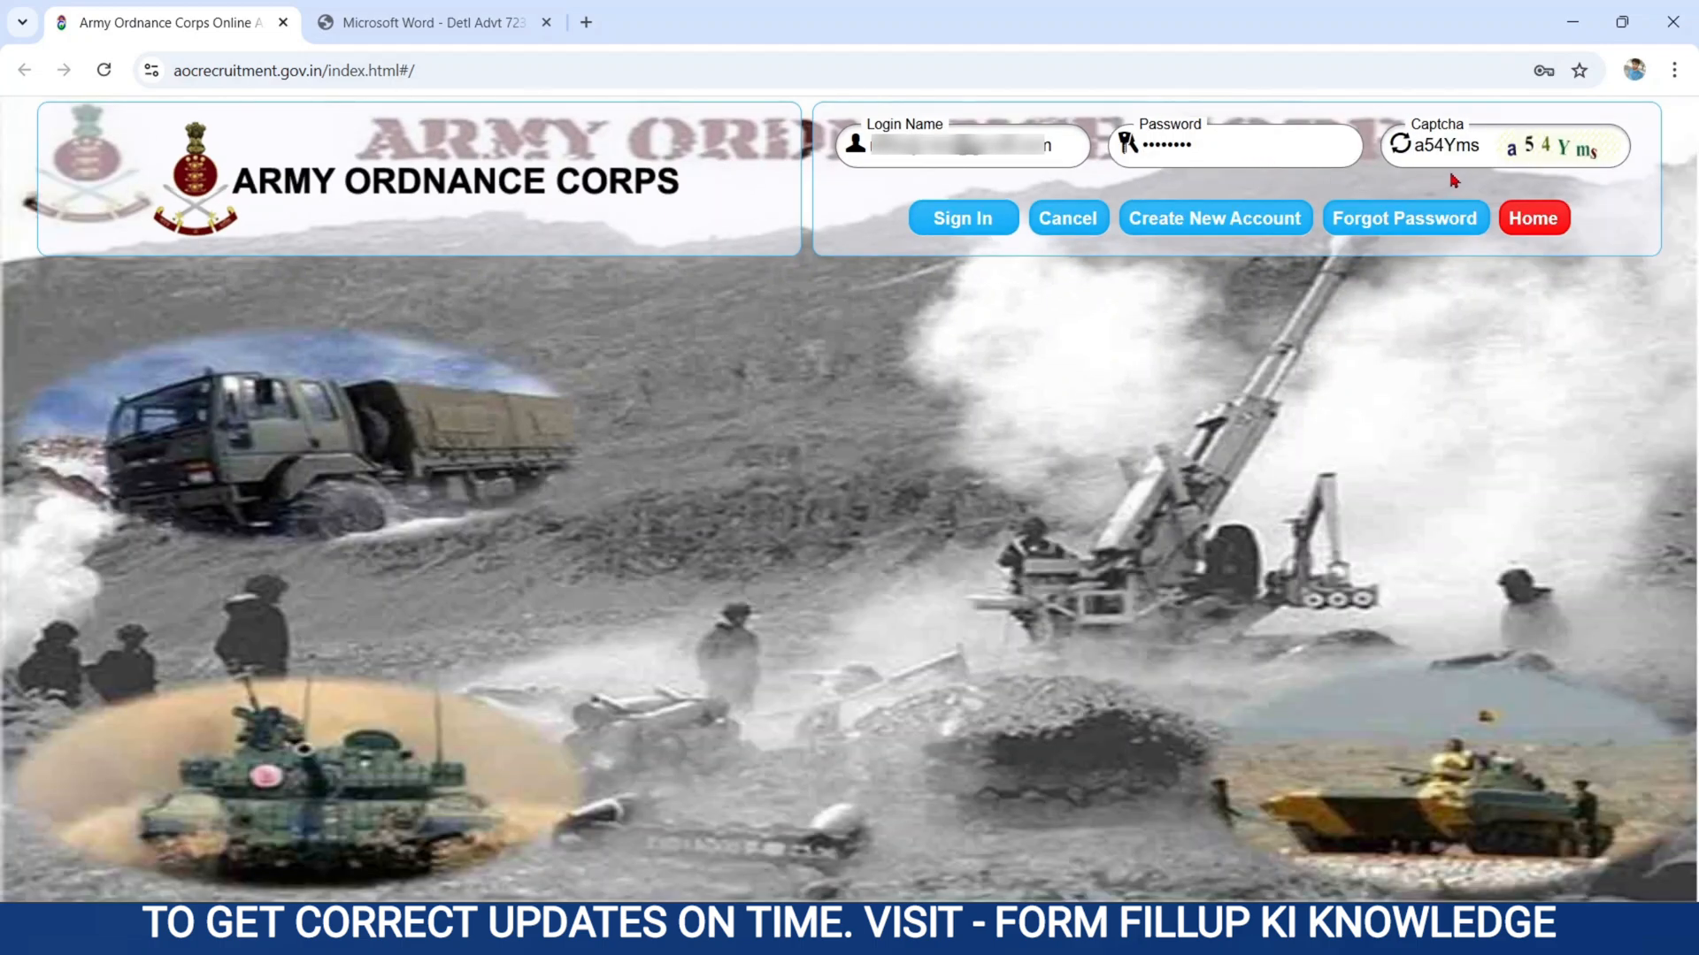
click(974, 226)
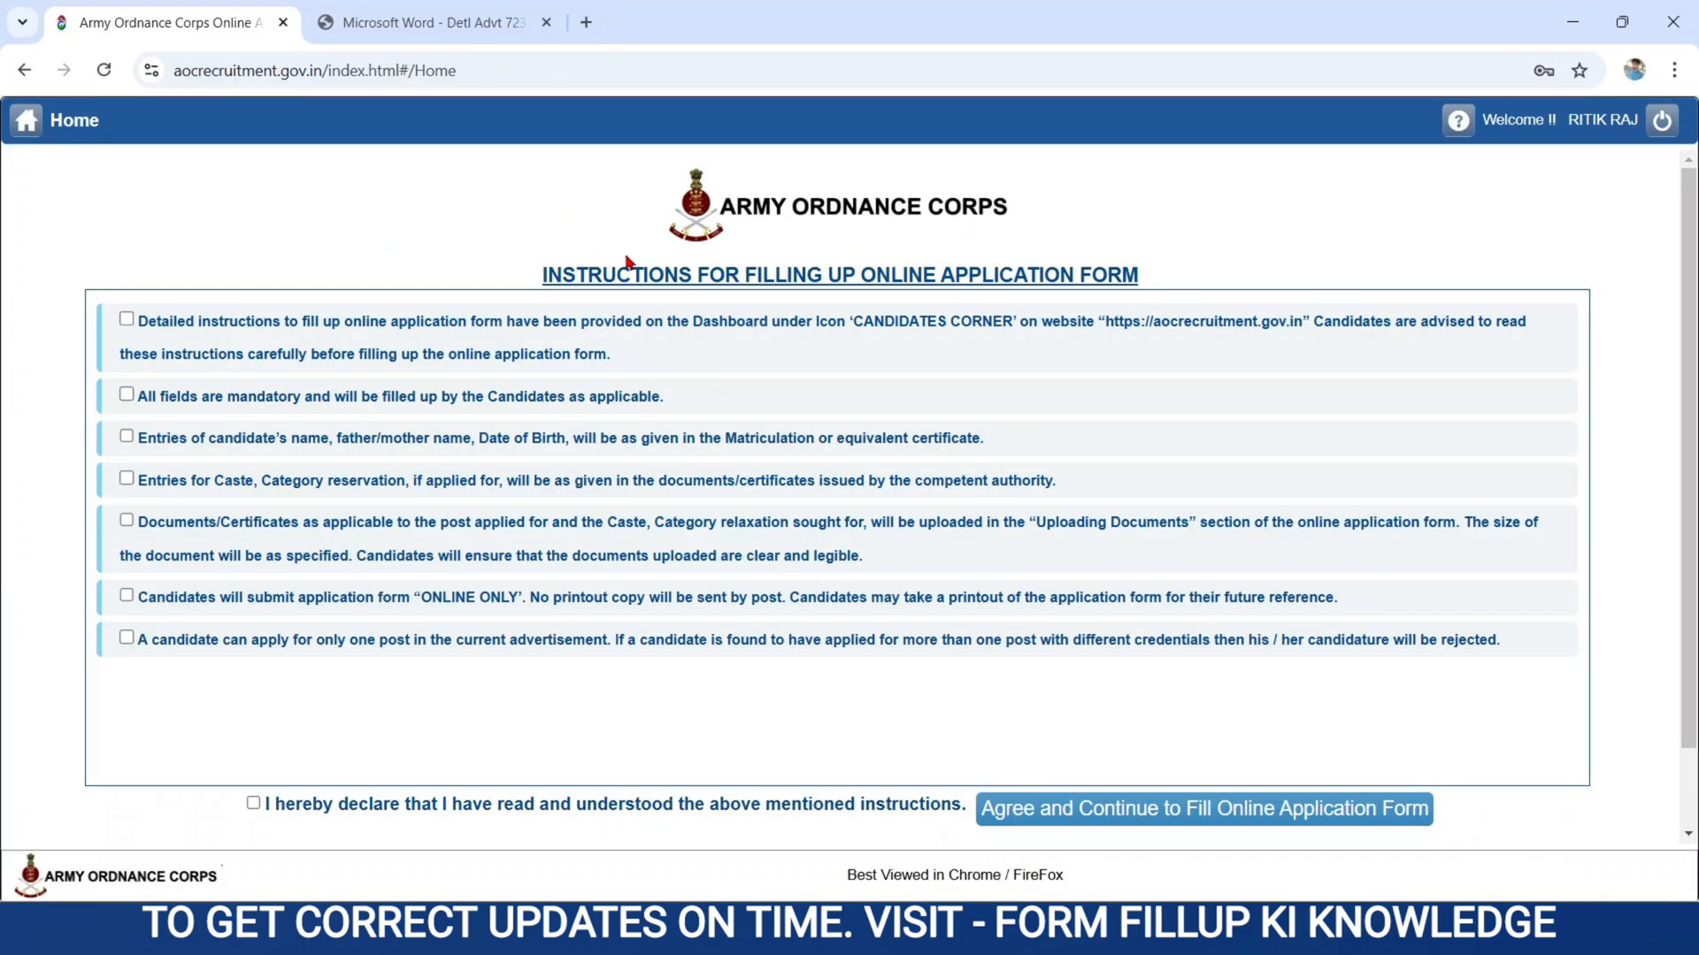
Accept all seven application instructions and the declaration of having read them, and continue to the online application form.
click(127, 319)
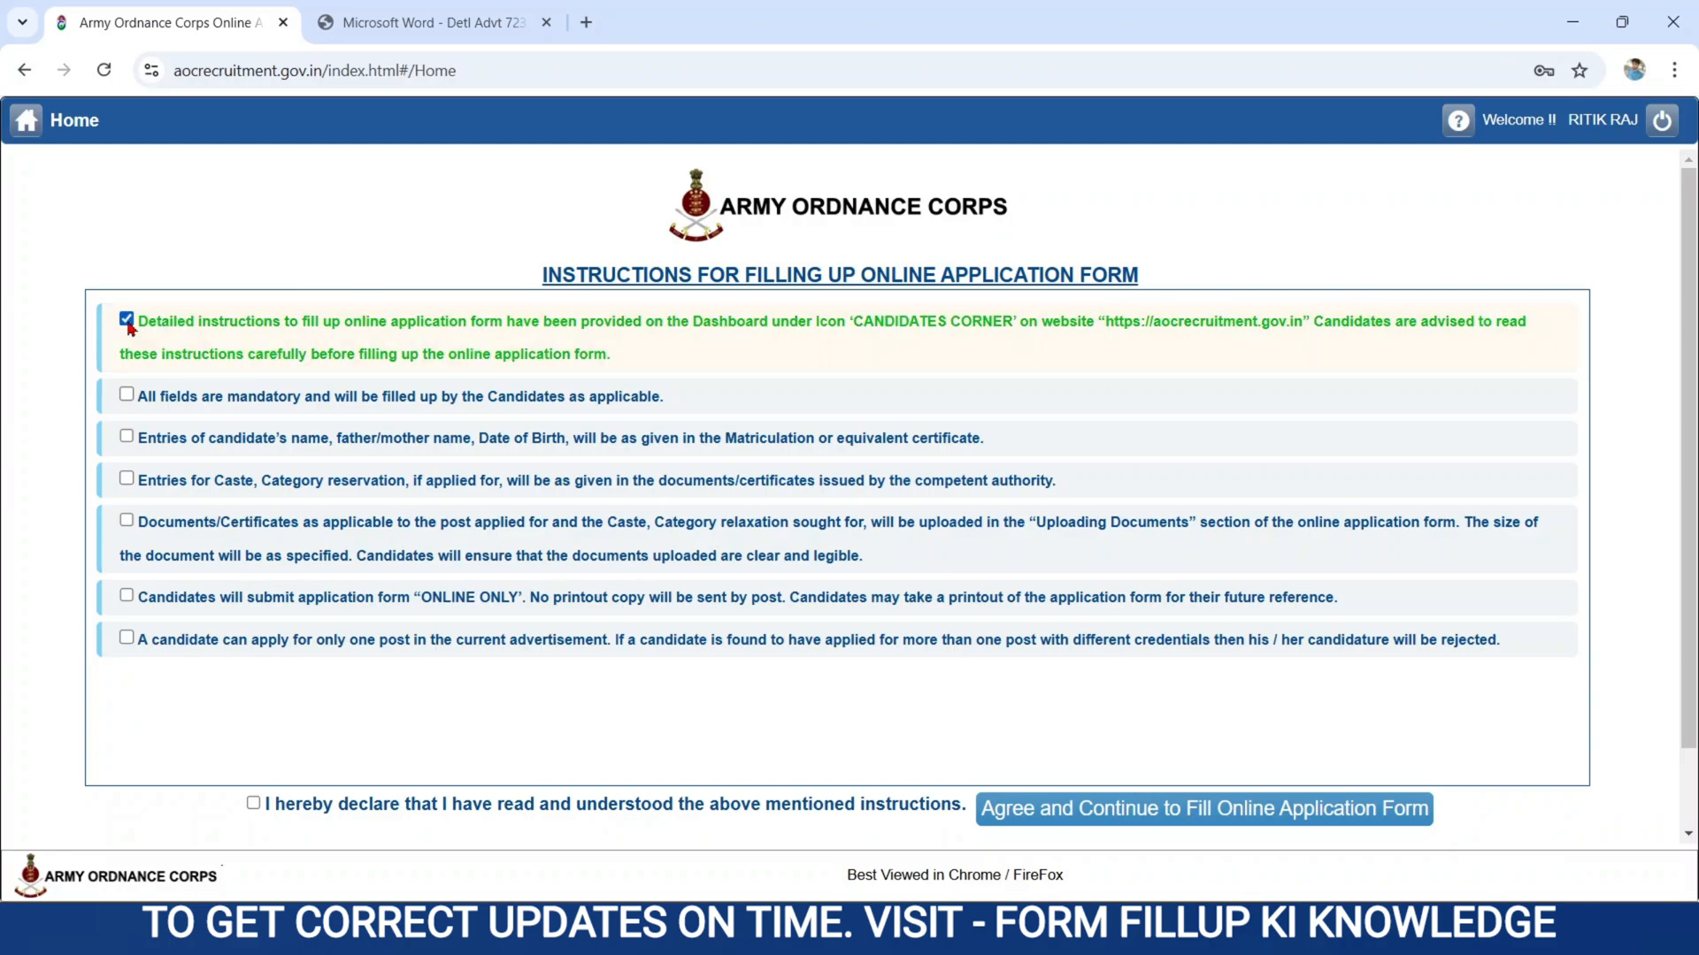
click(127, 395)
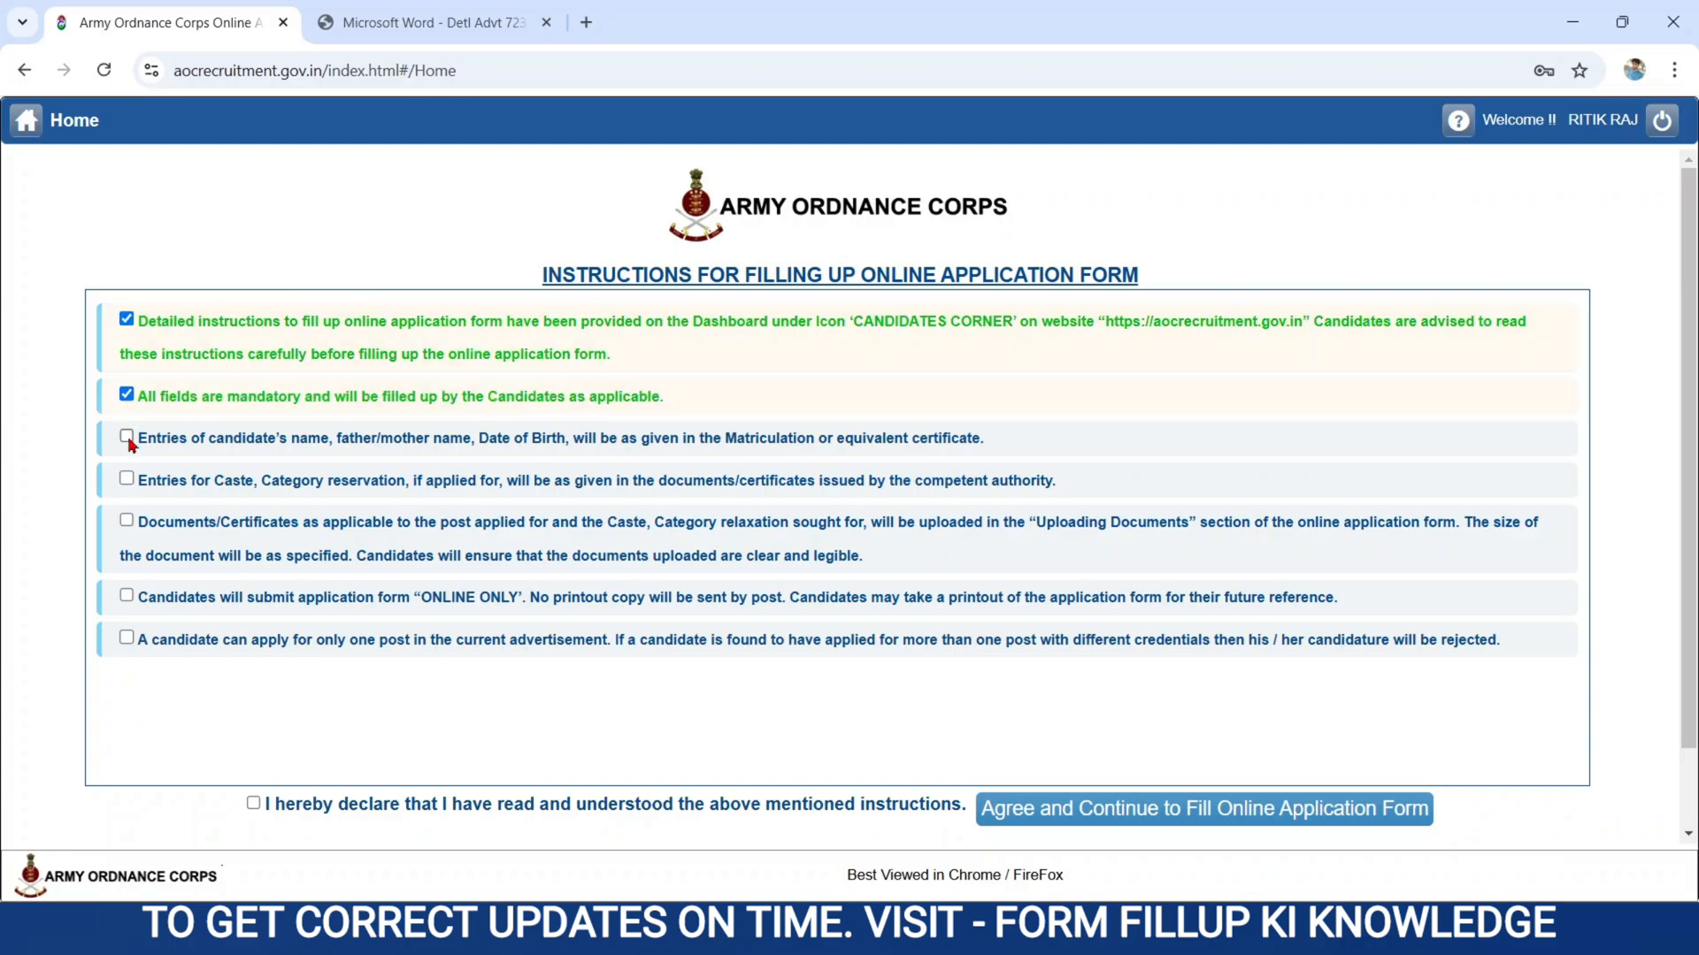
click(126, 437)
click(127, 478)
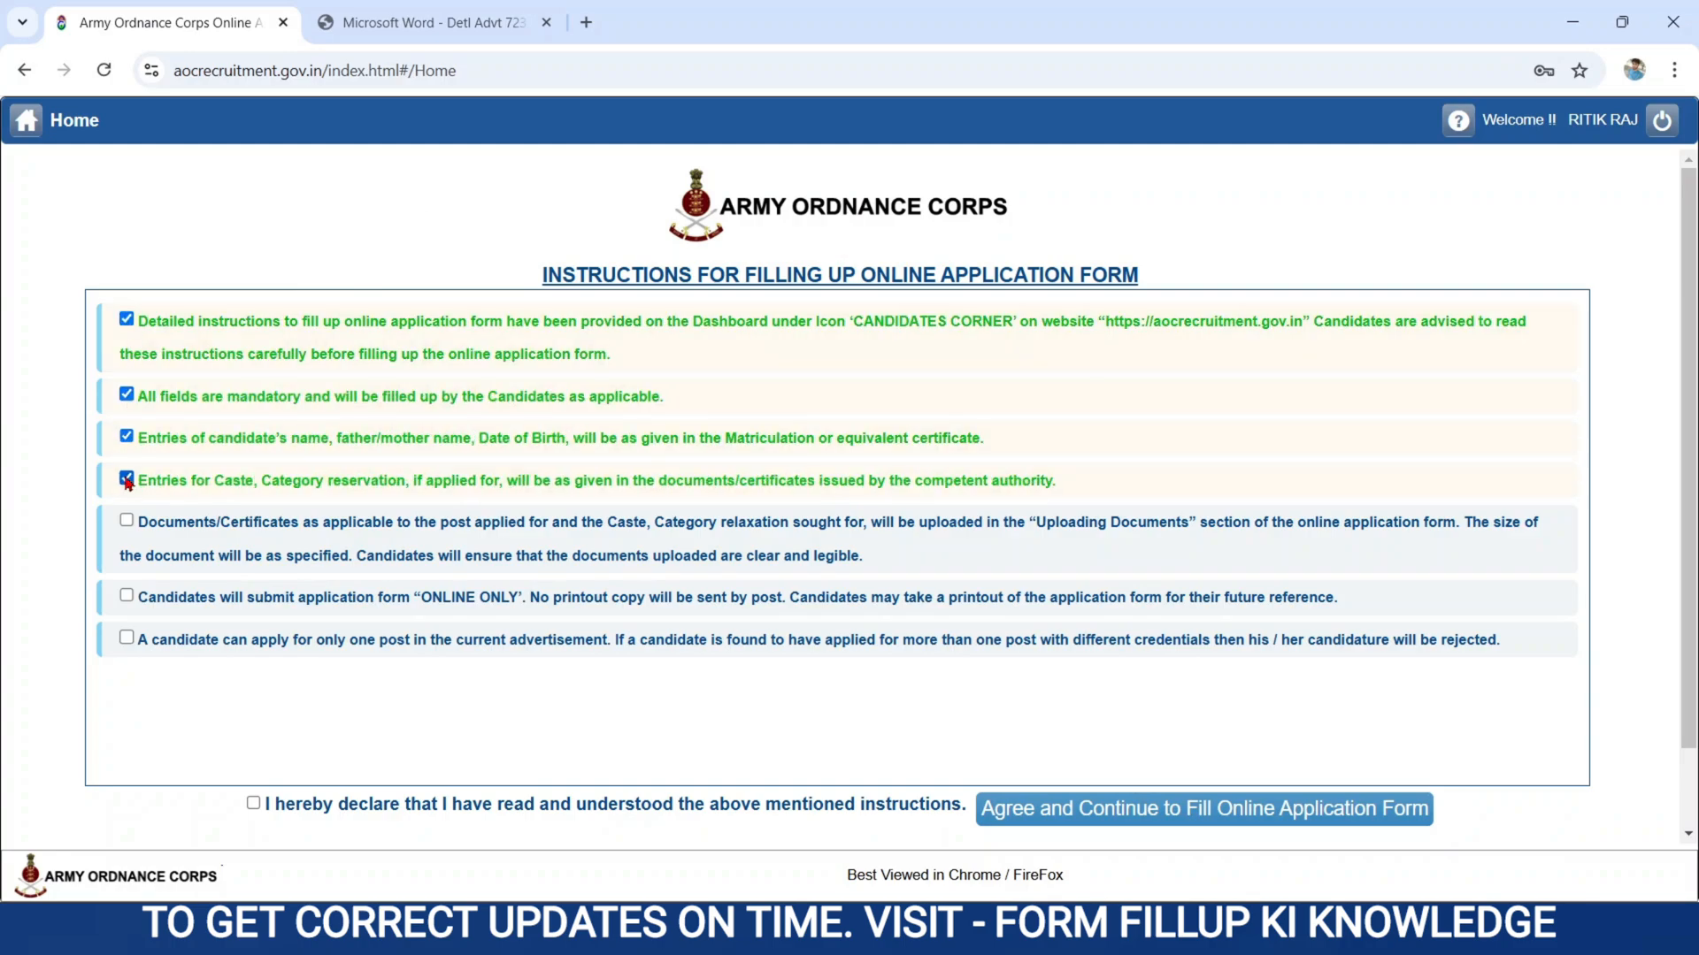
click(127, 520)
click(127, 595)
click(126, 637)
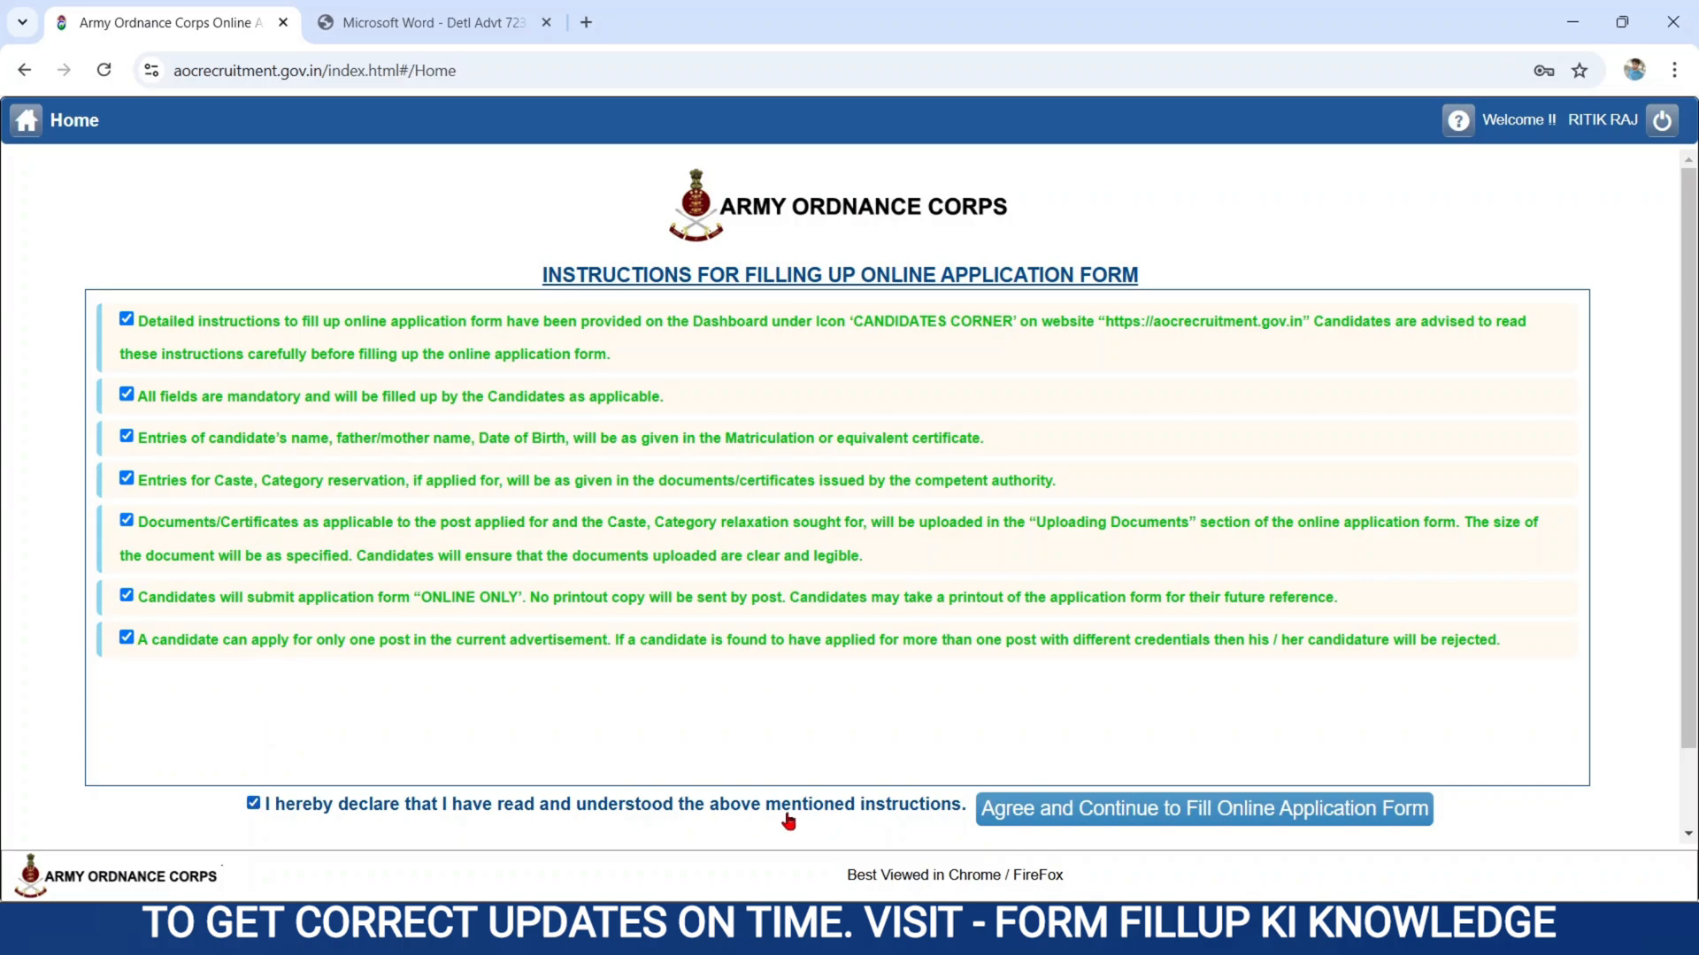
click(1053, 818)
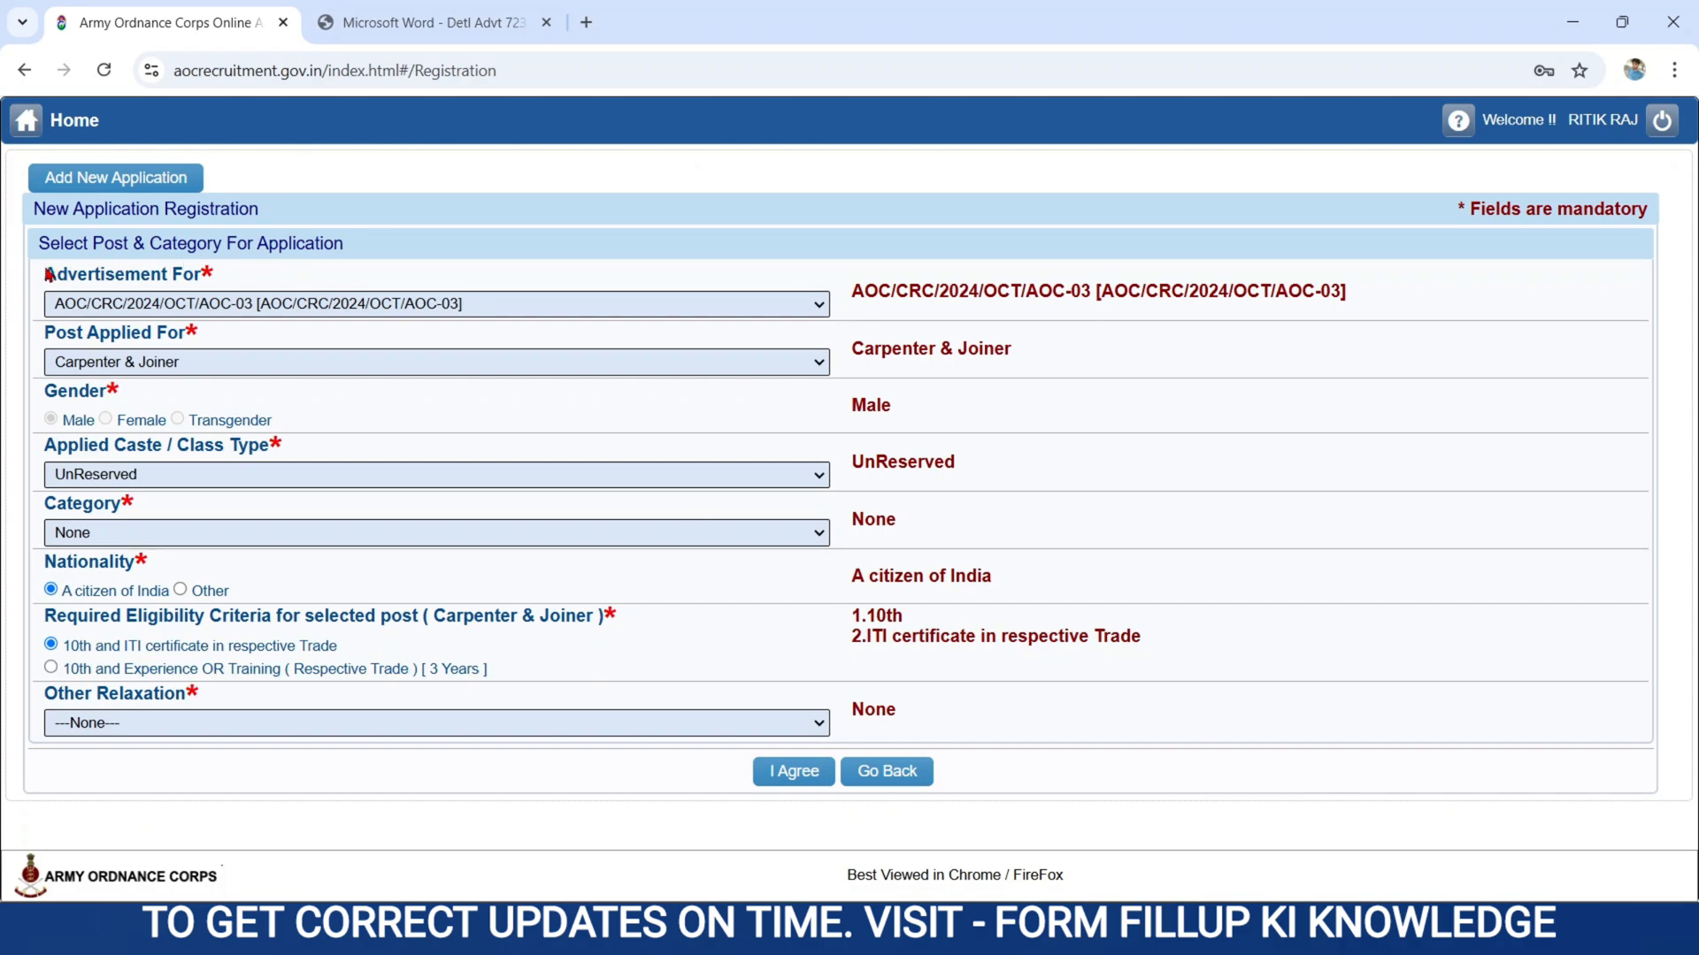
Keep advertisement AOC/CRC/2024/OCT/AOC-03 and choose Tradesman Mates as the post applied for.
click(180, 297)
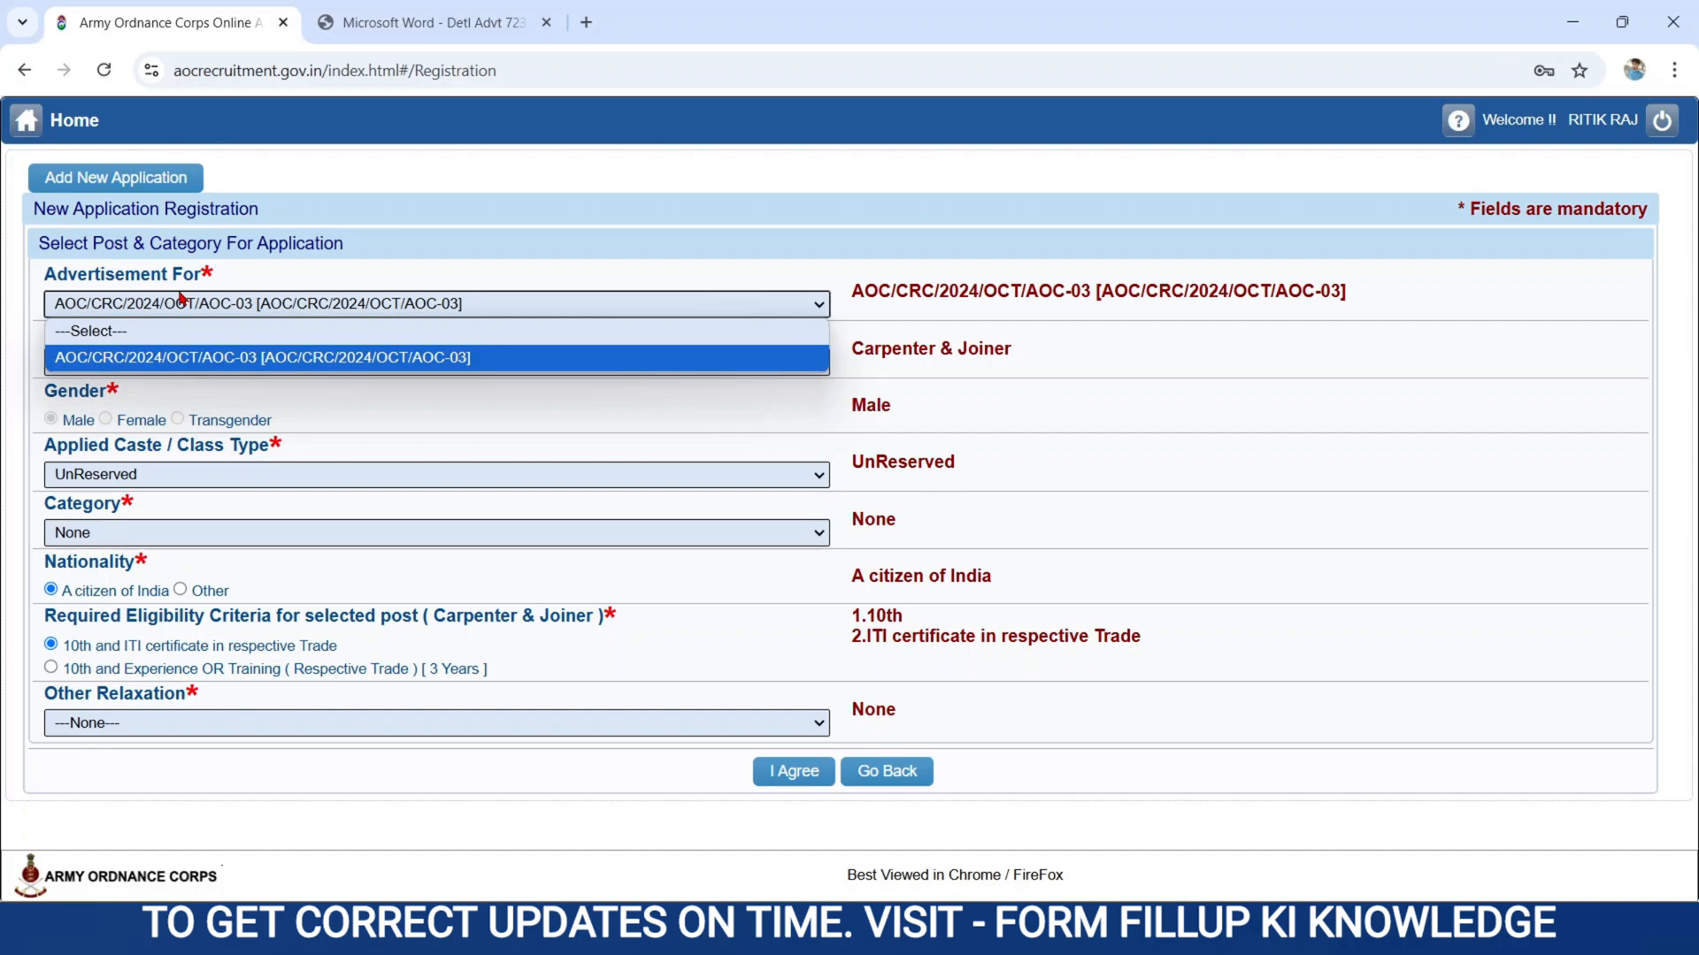
click(180, 297)
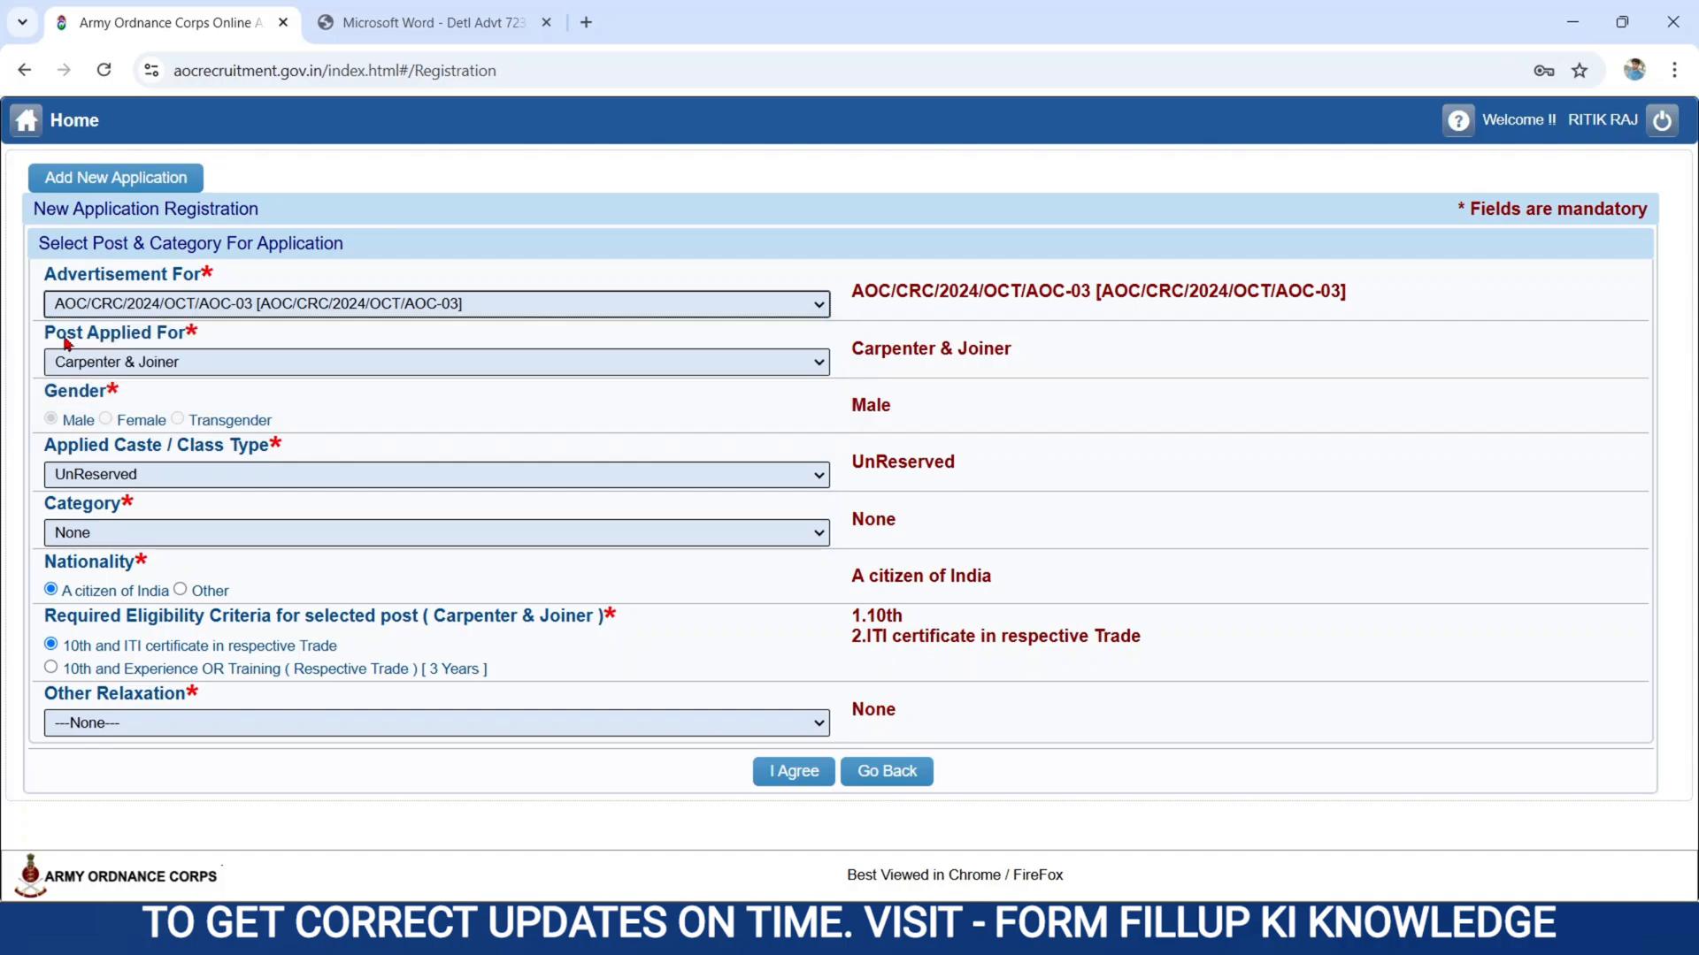
click(158, 363)
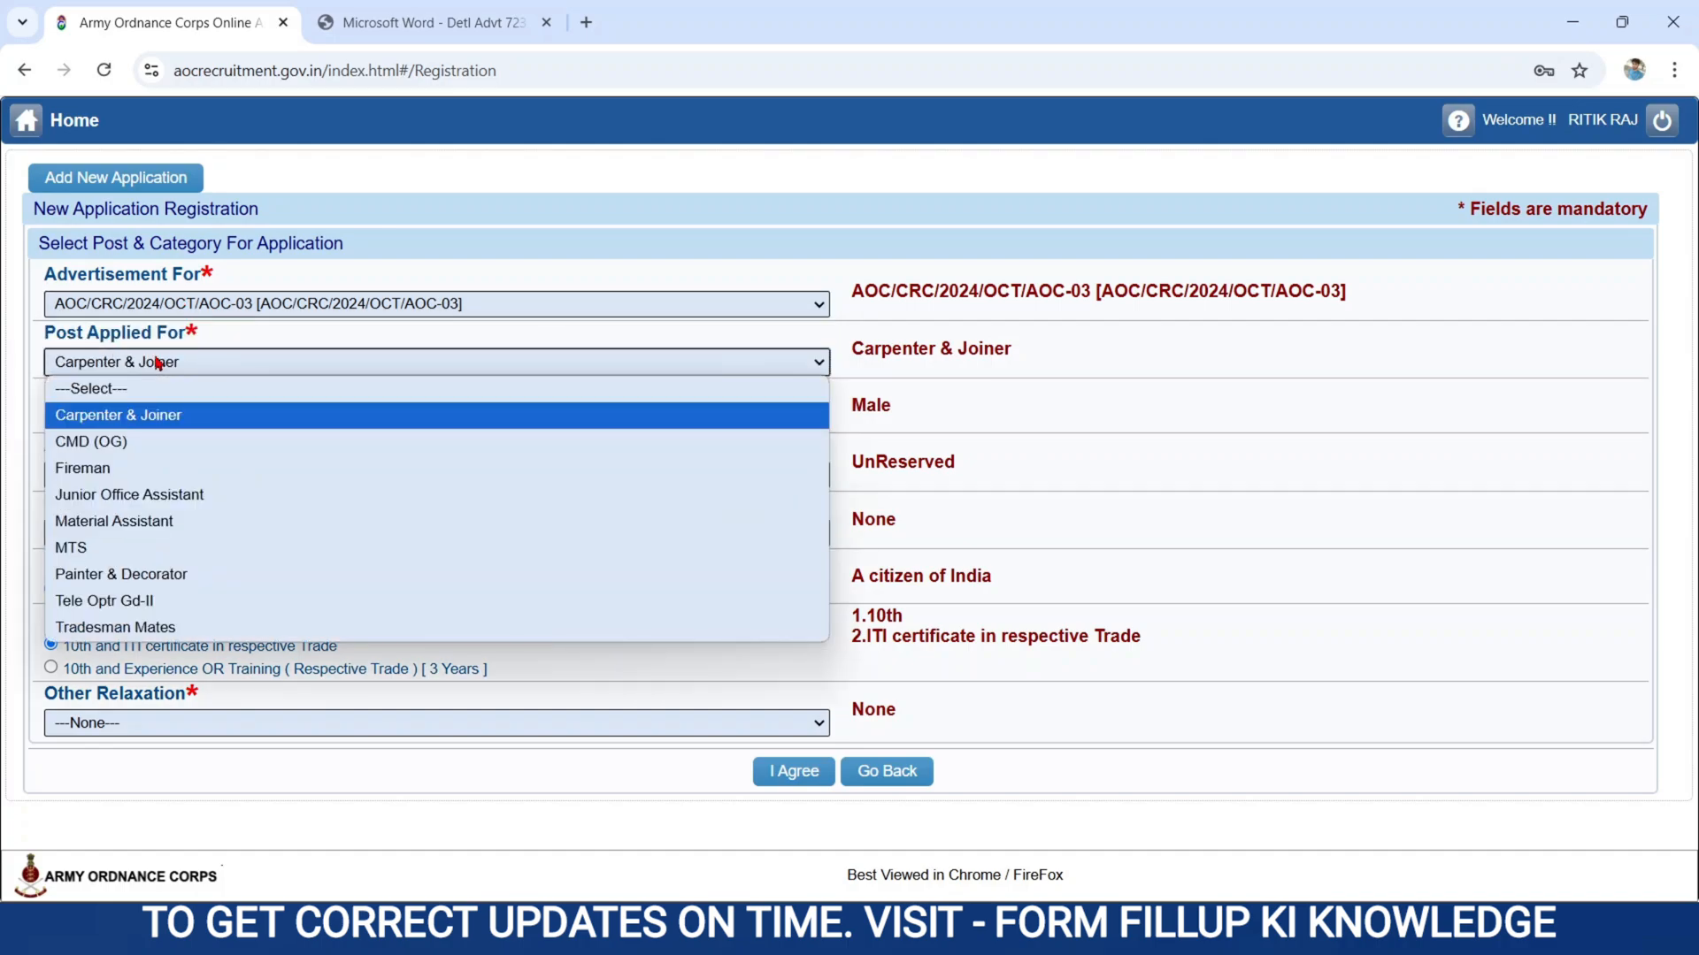
click(131, 628)
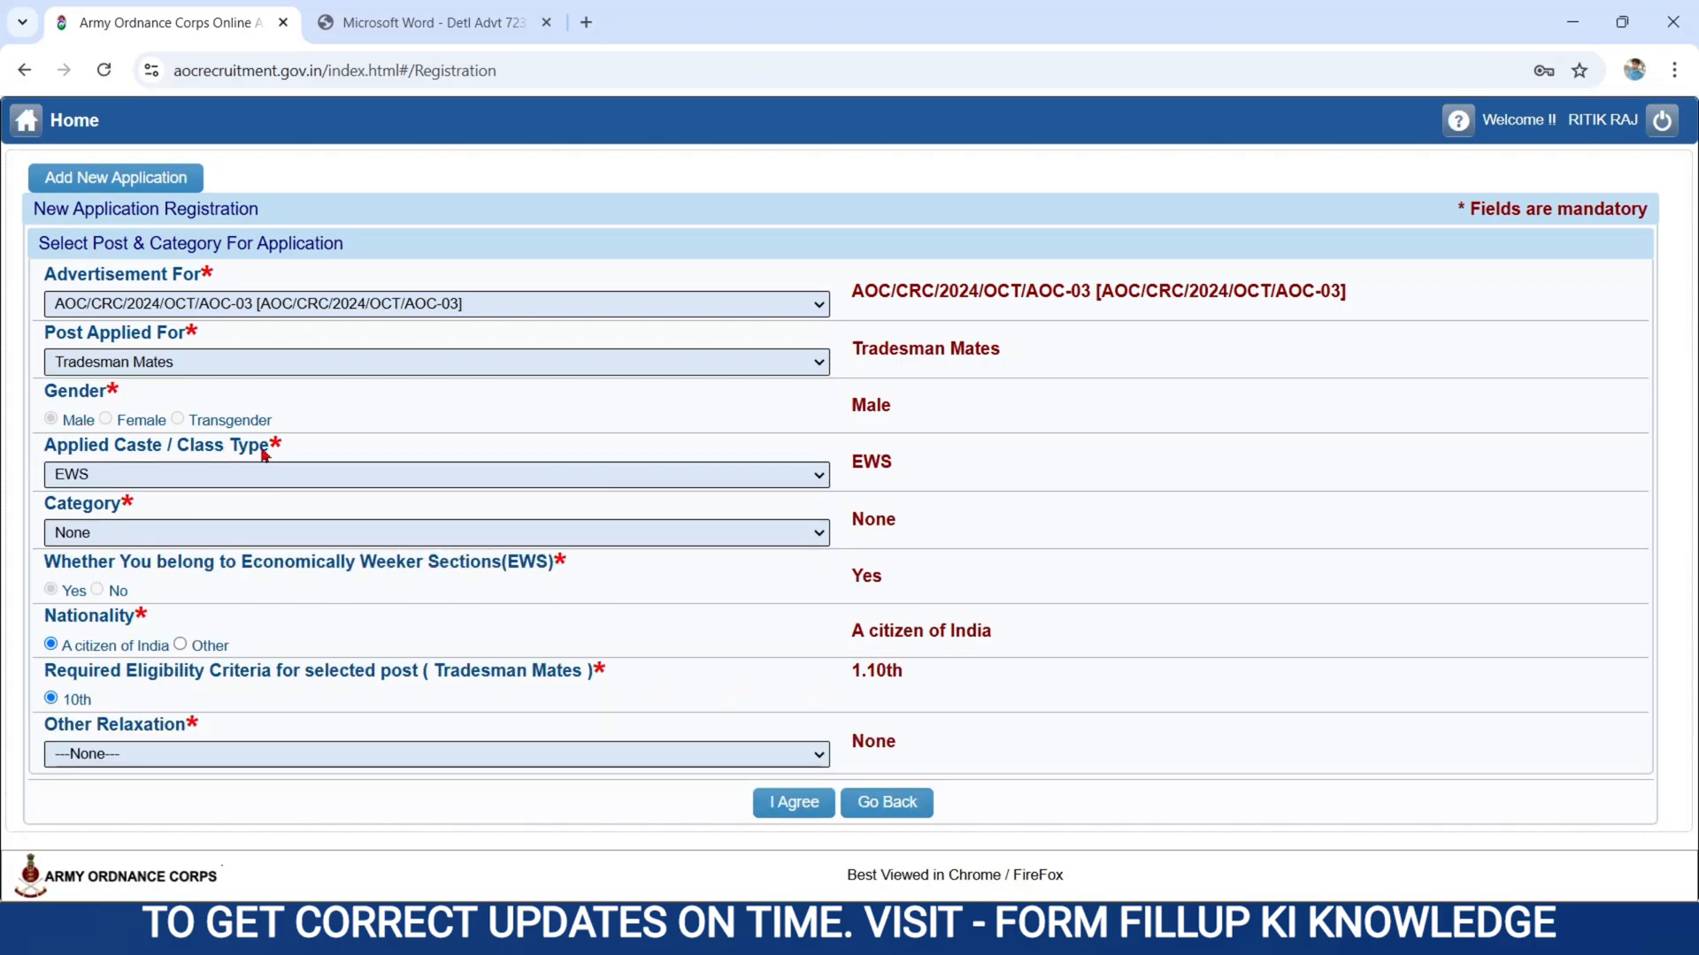
Set the applied caste / class type to EWS and the category to None.
click(147, 478)
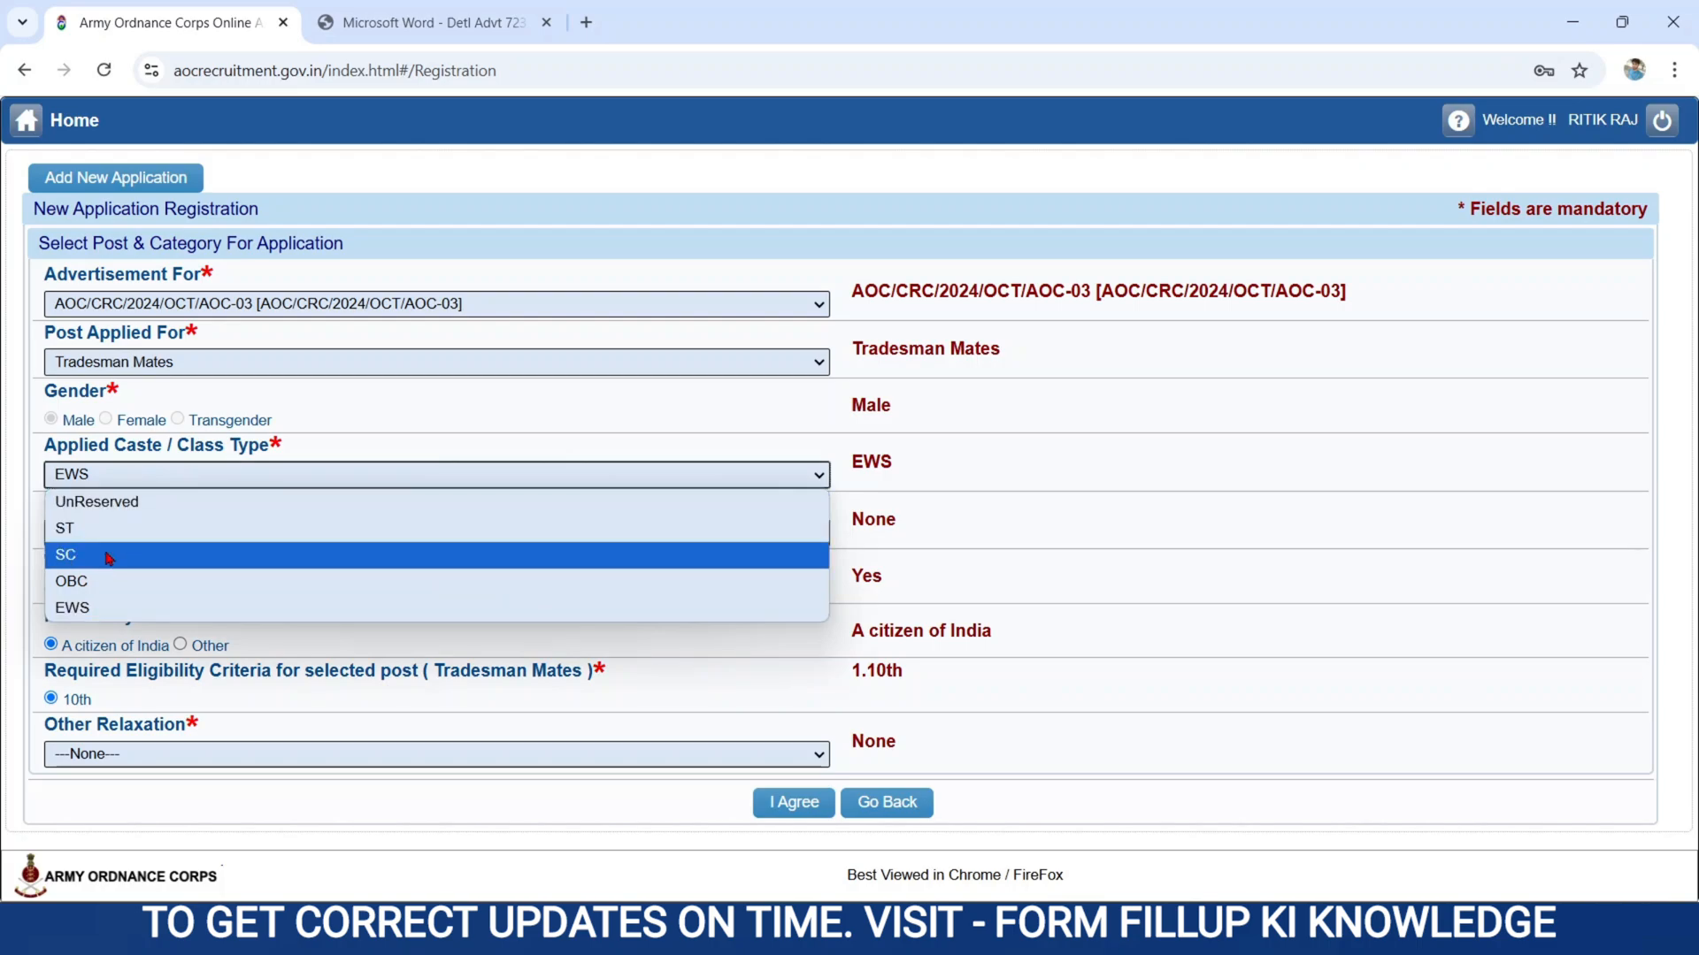
click(84, 609)
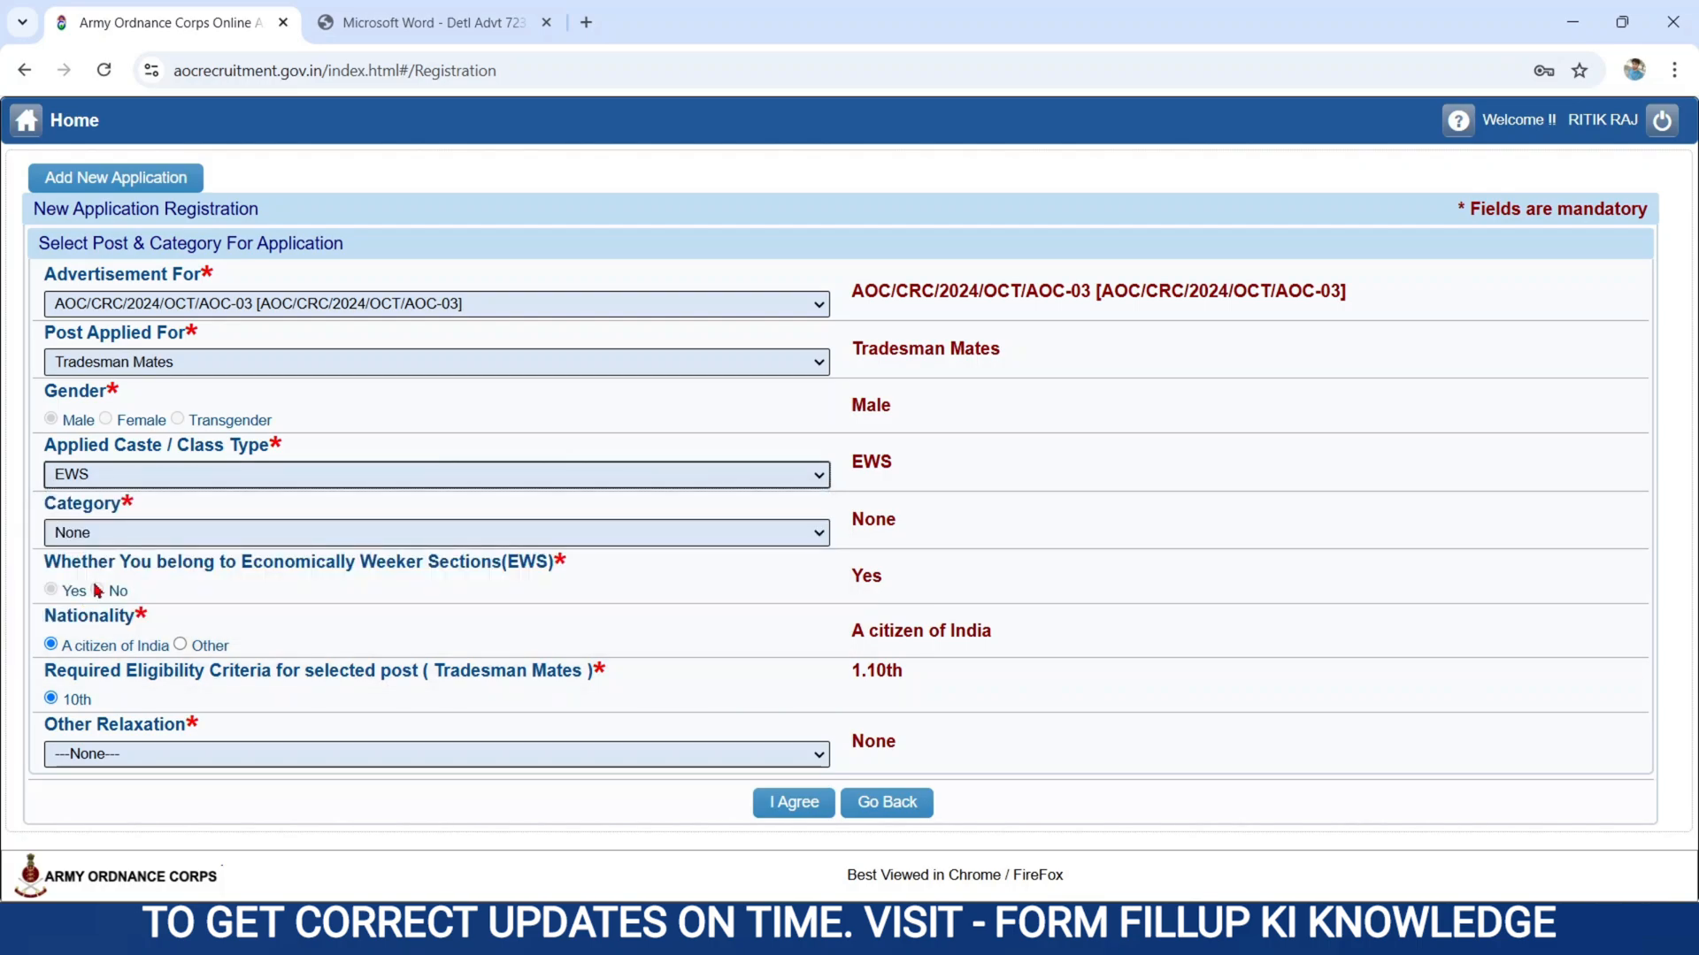
click(139, 537)
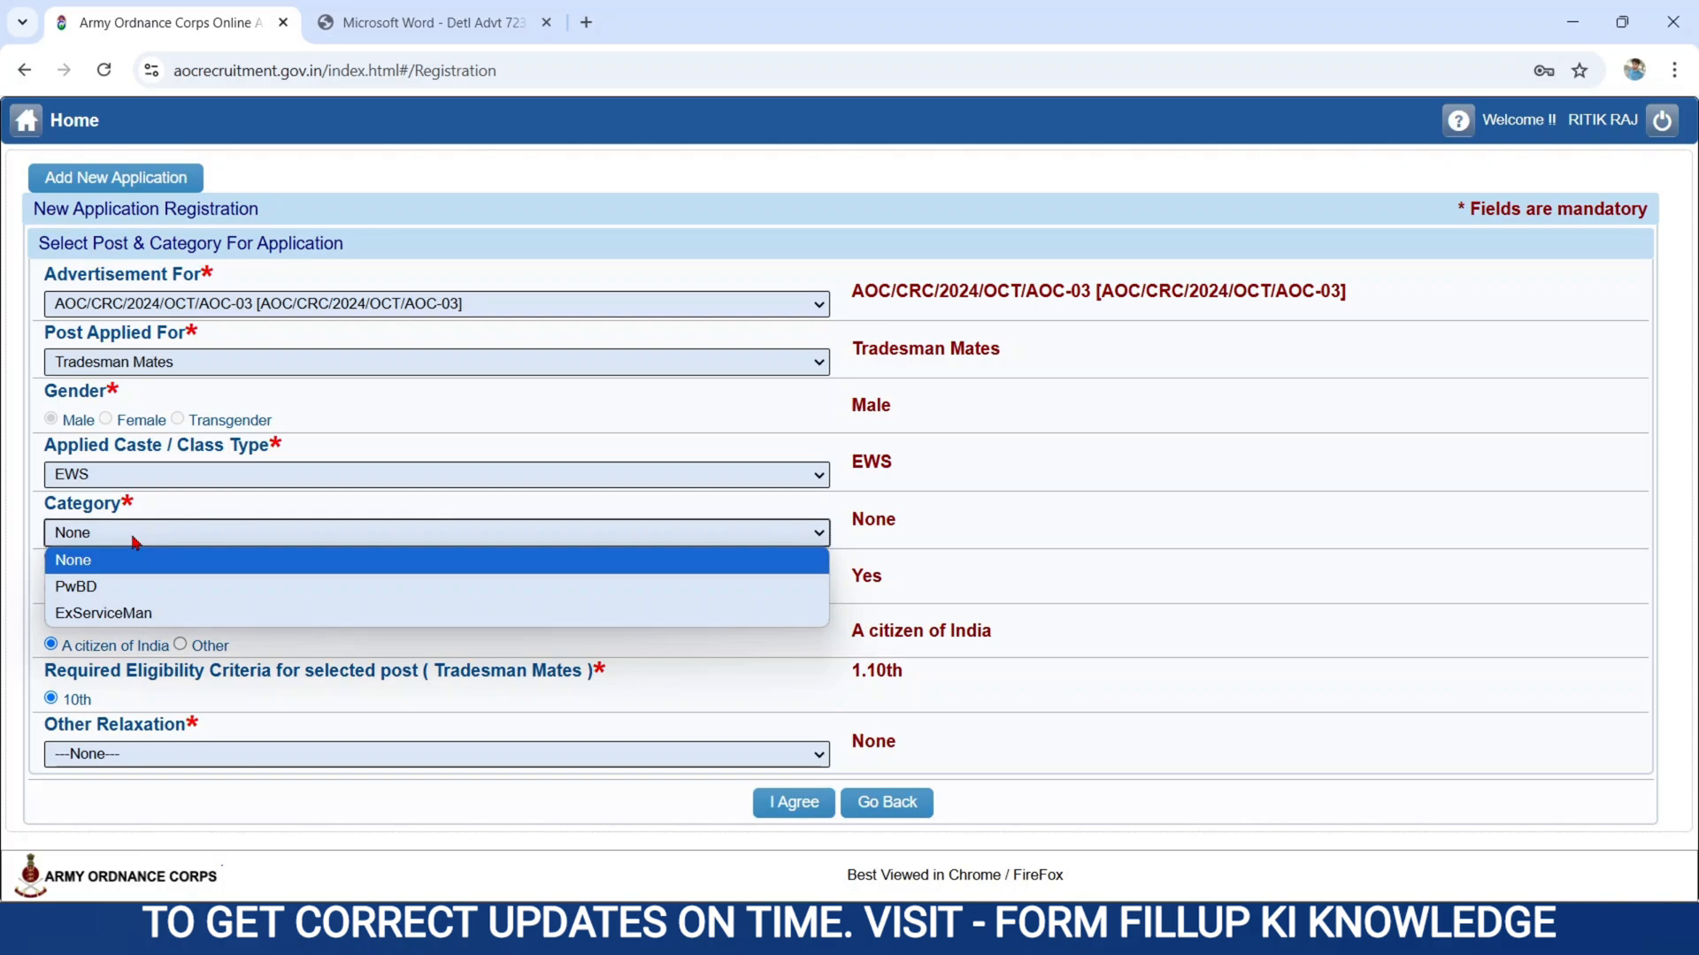
click(87, 571)
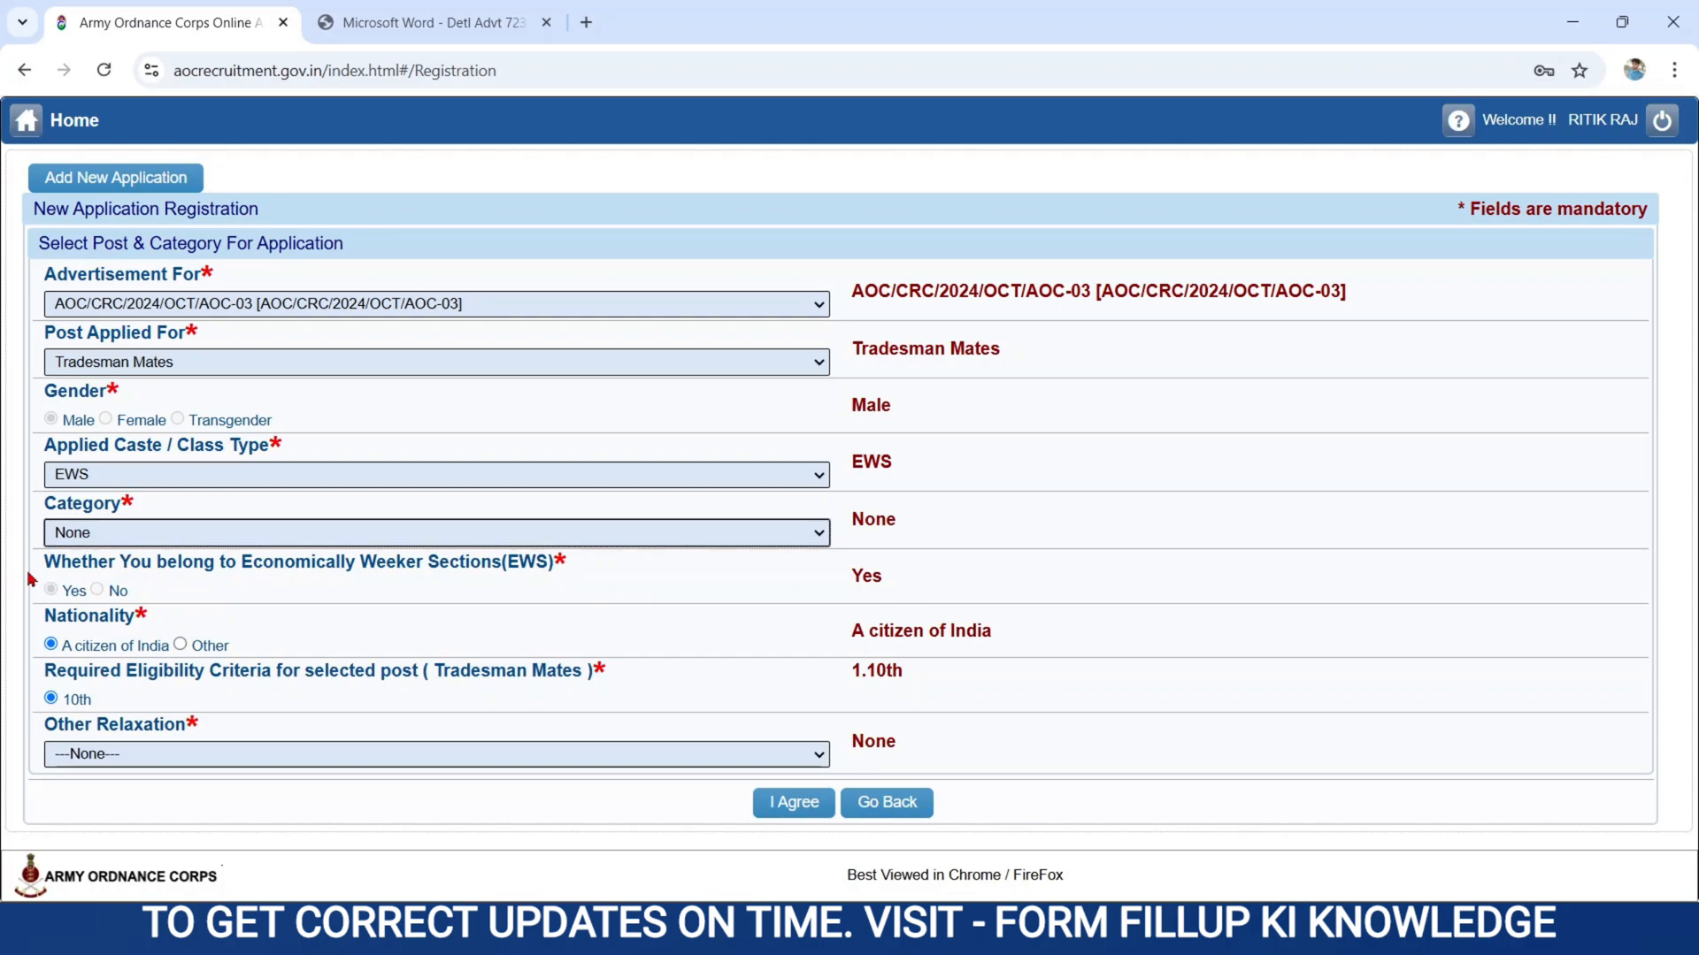
Keep Other Relaxation at None, agree to the post and category details, and confirm generating the new application.
click(53, 569)
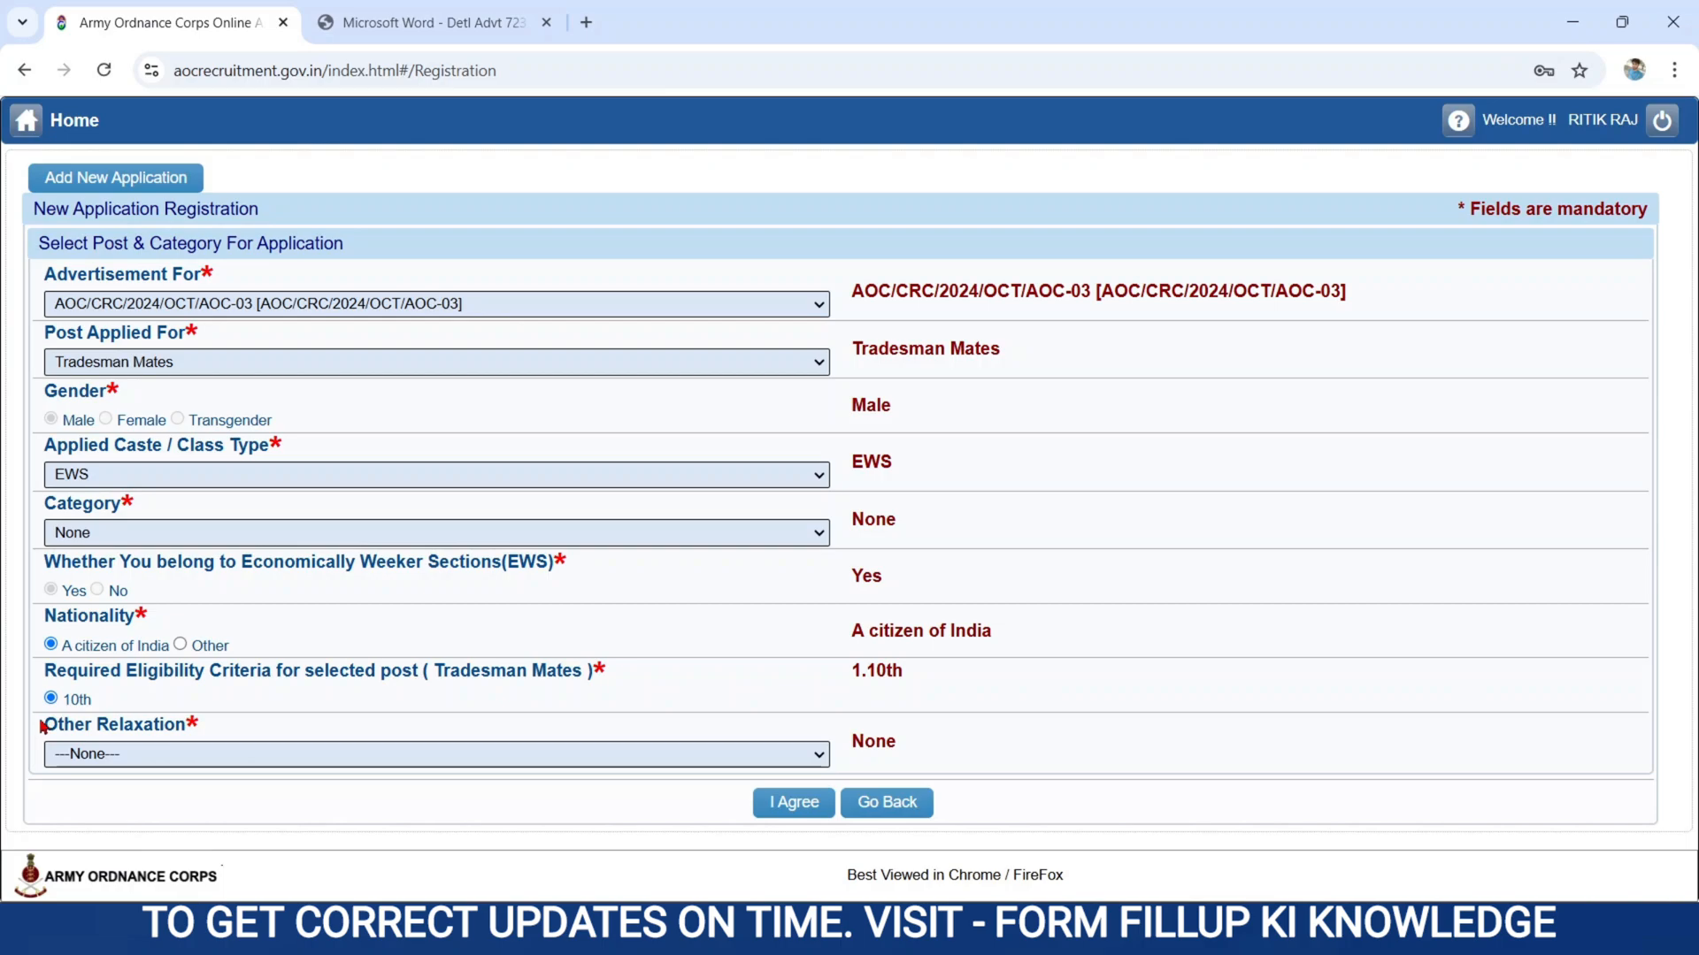
click(125, 757)
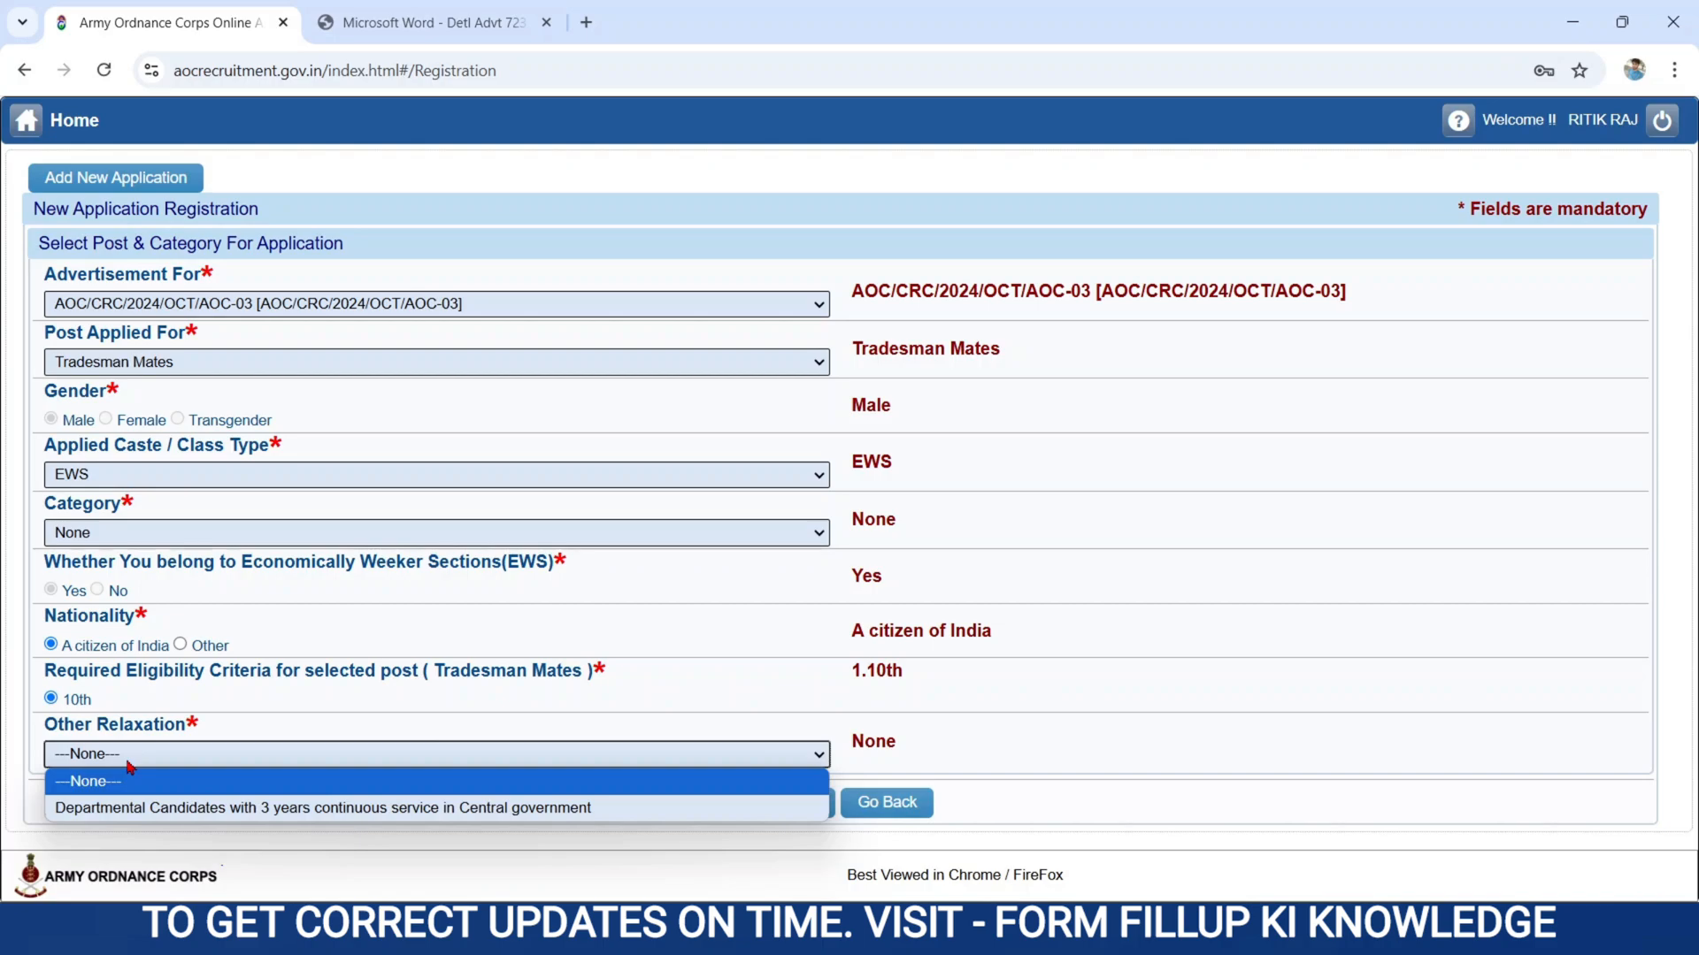
click(88, 782)
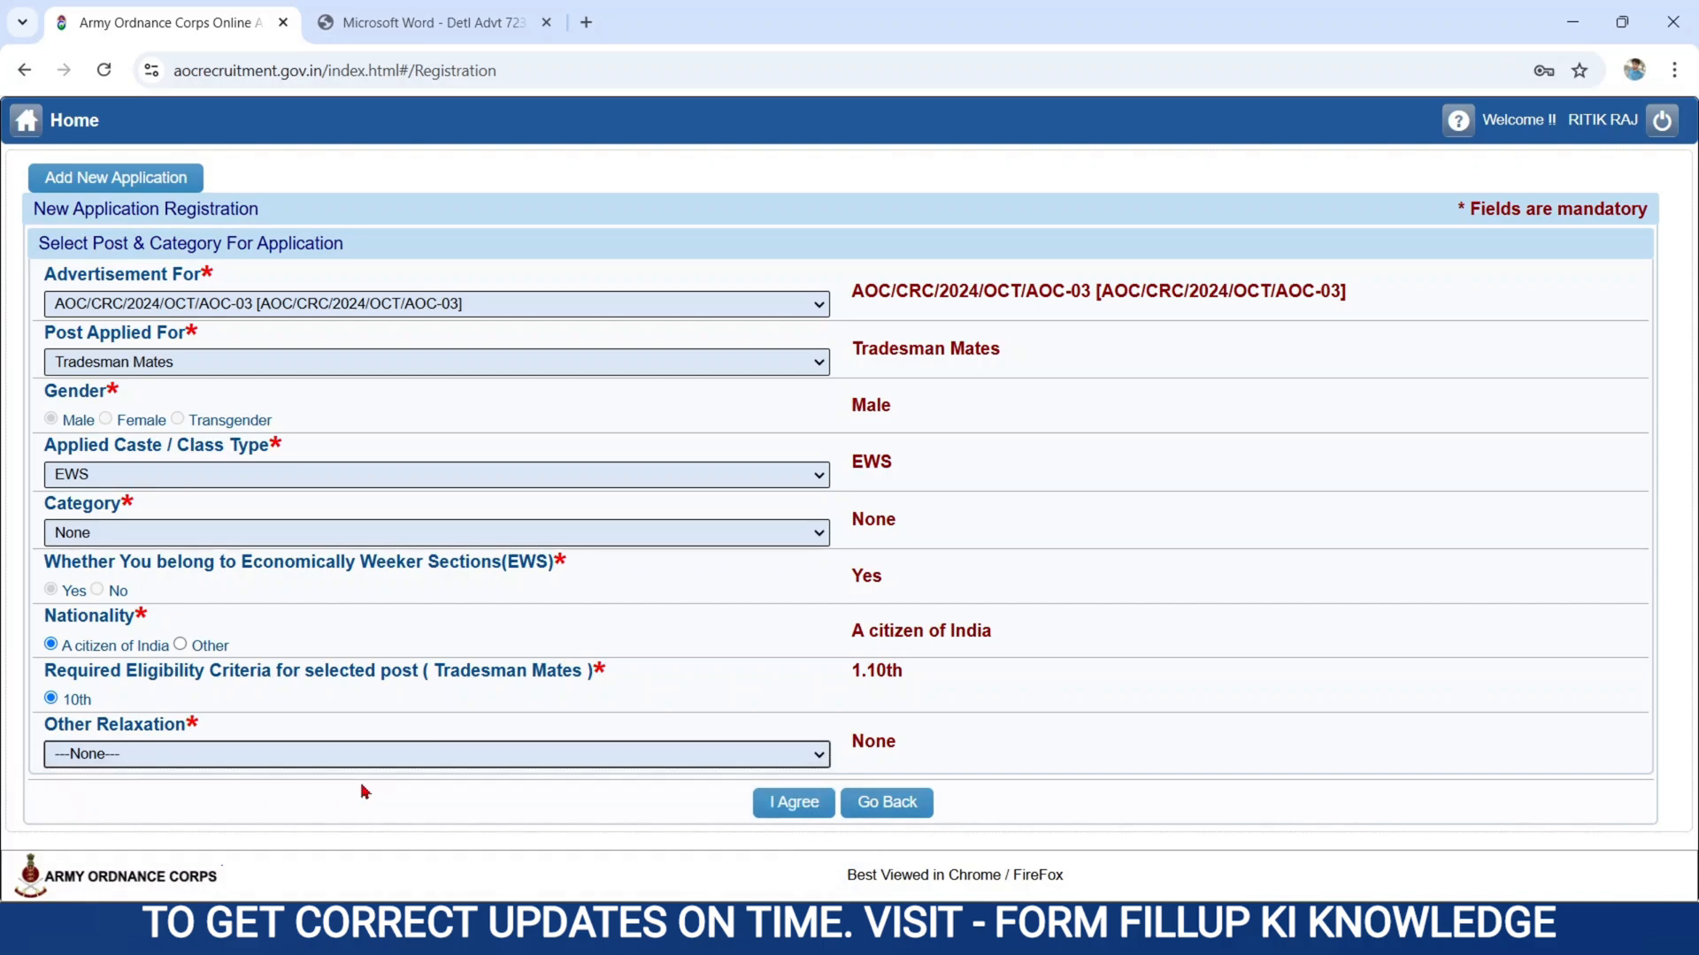
click(779, 803)
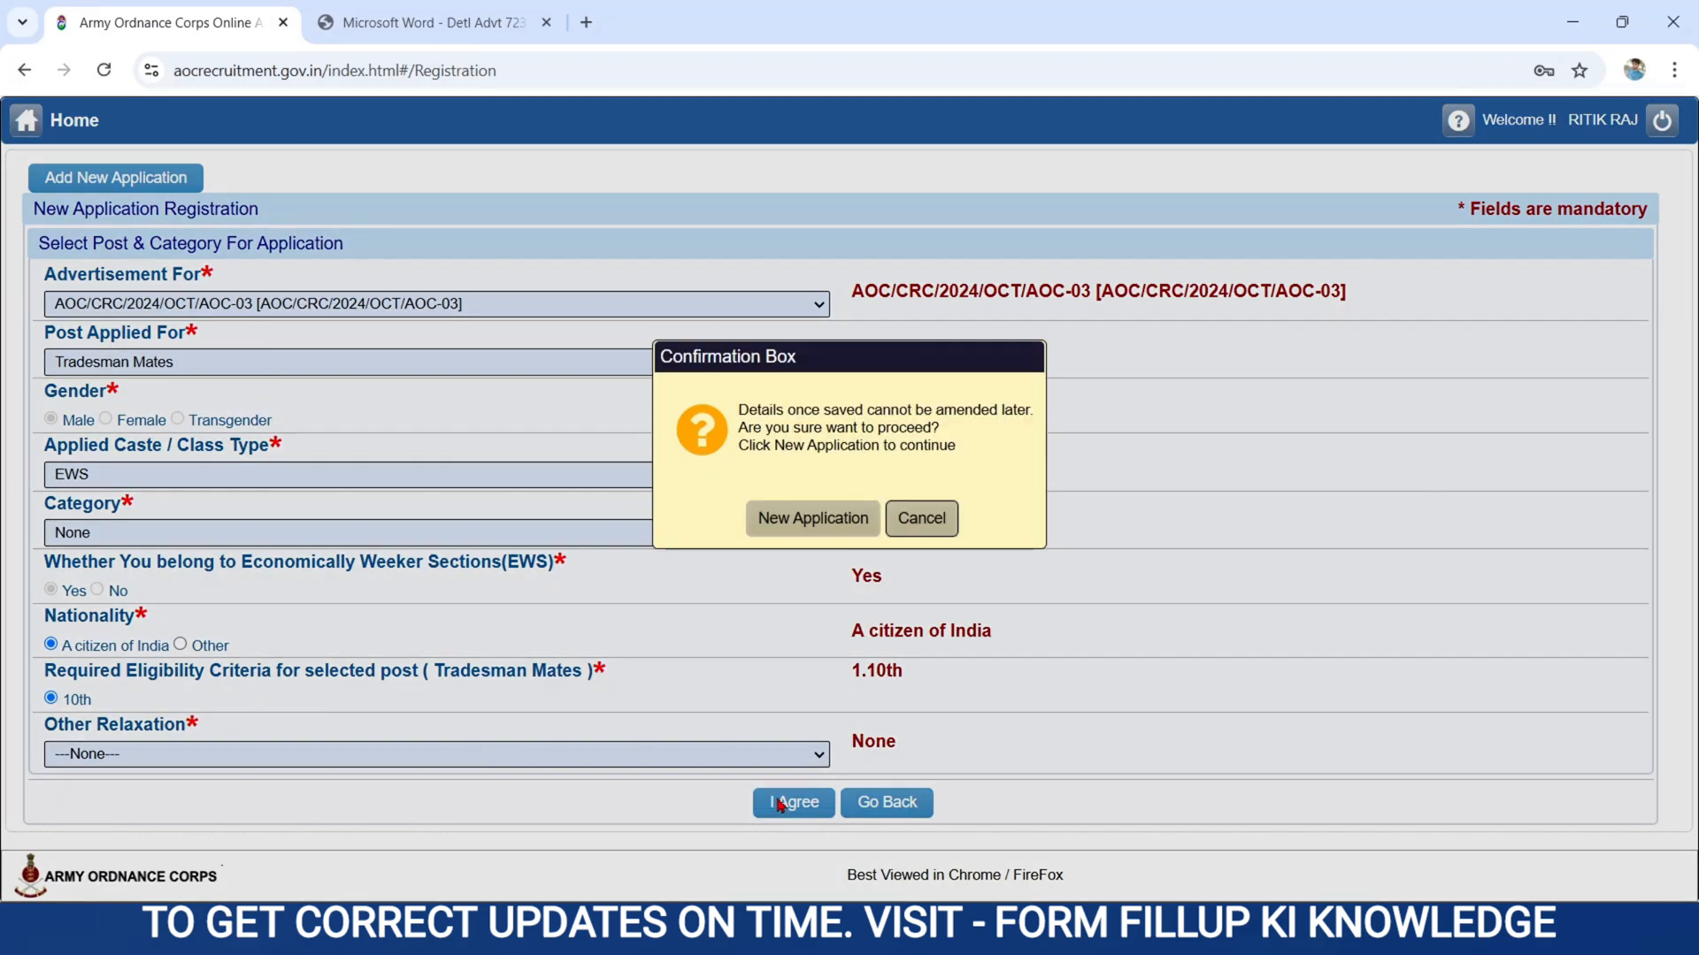
click(779, 524)
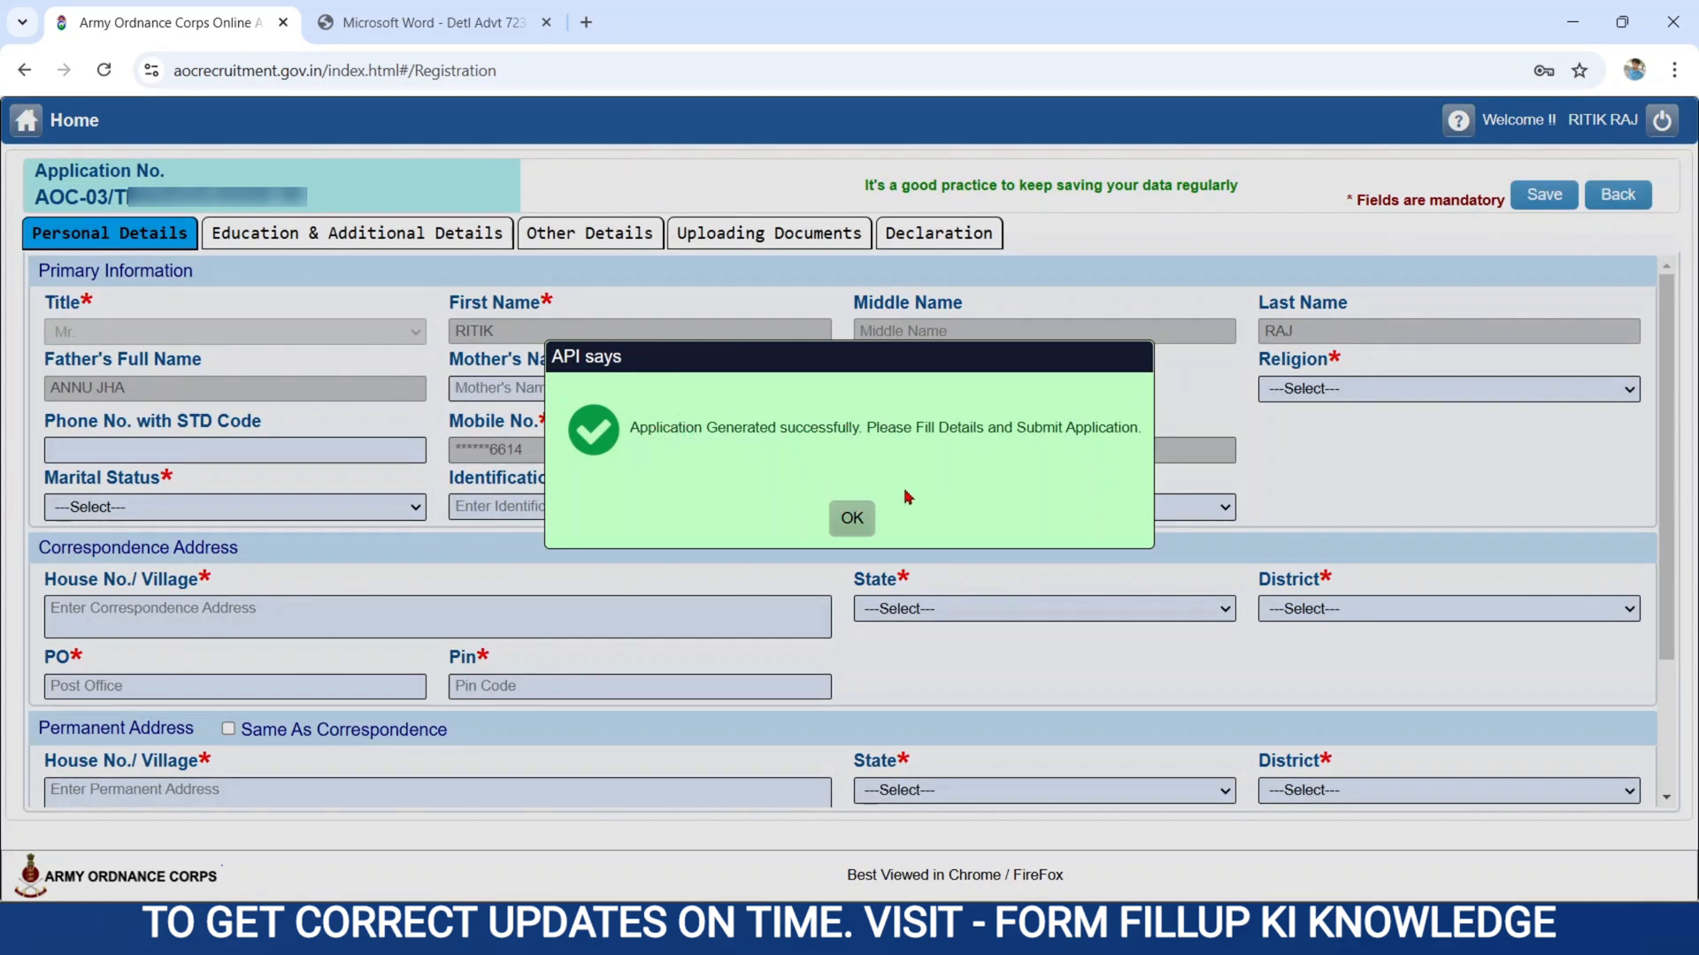
click(851, 527)
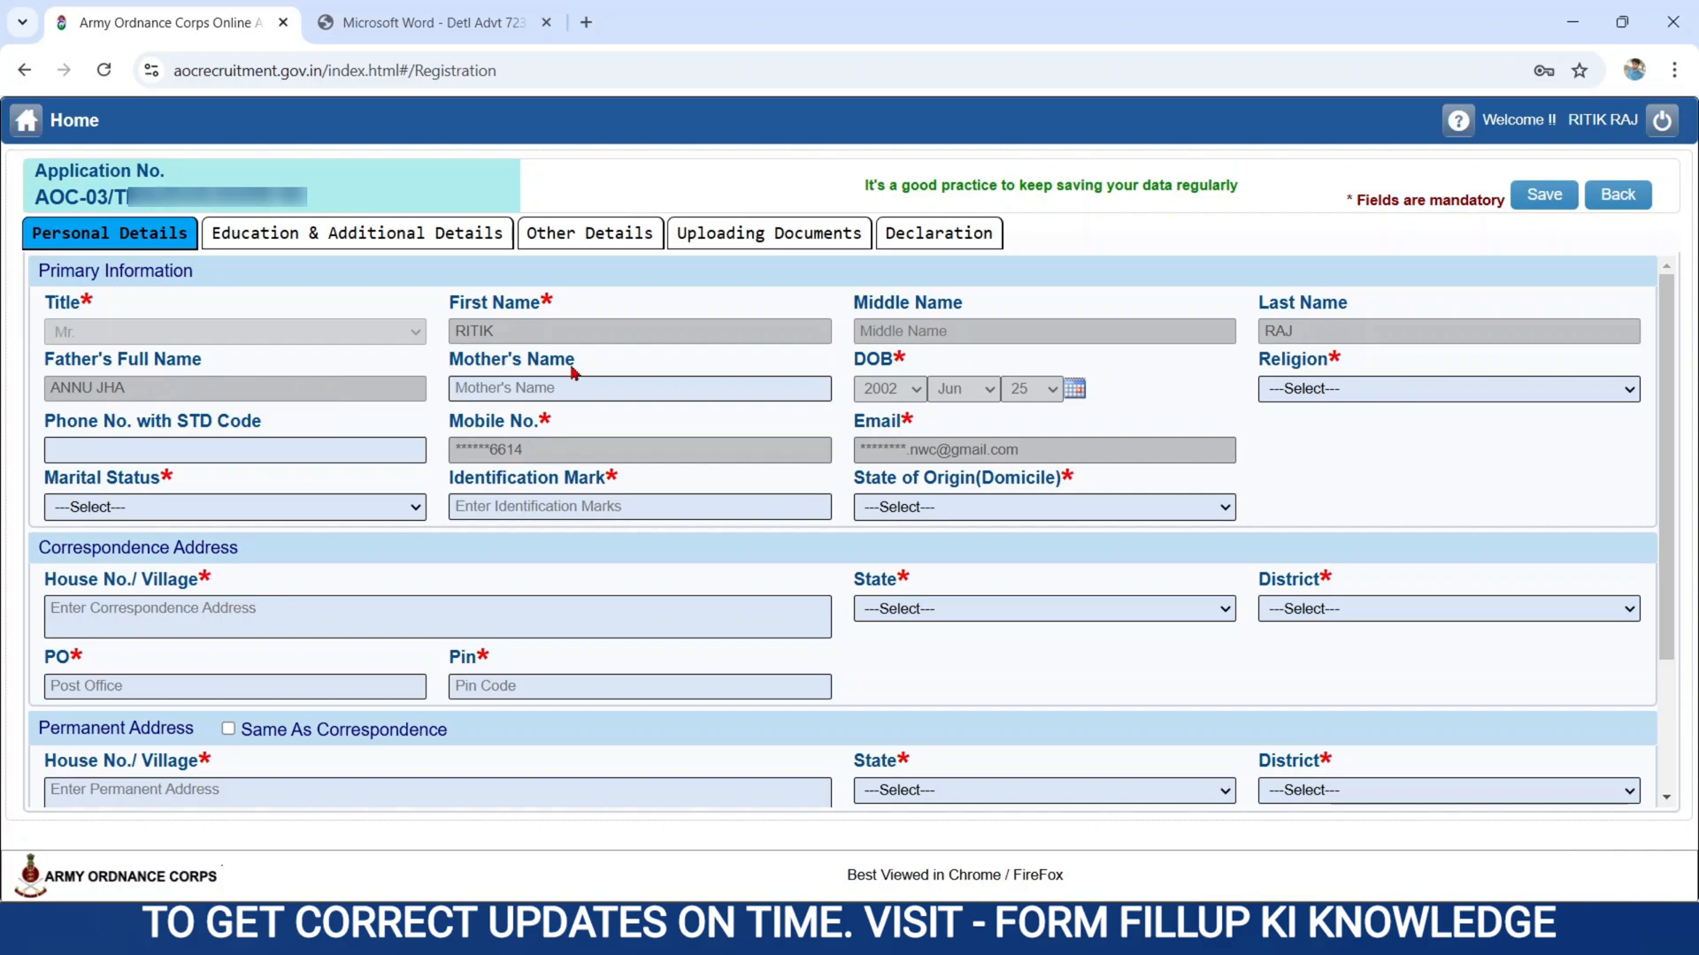
Enter the mother's name and set the religion to HINDU in the primary information.
click(499, 386)
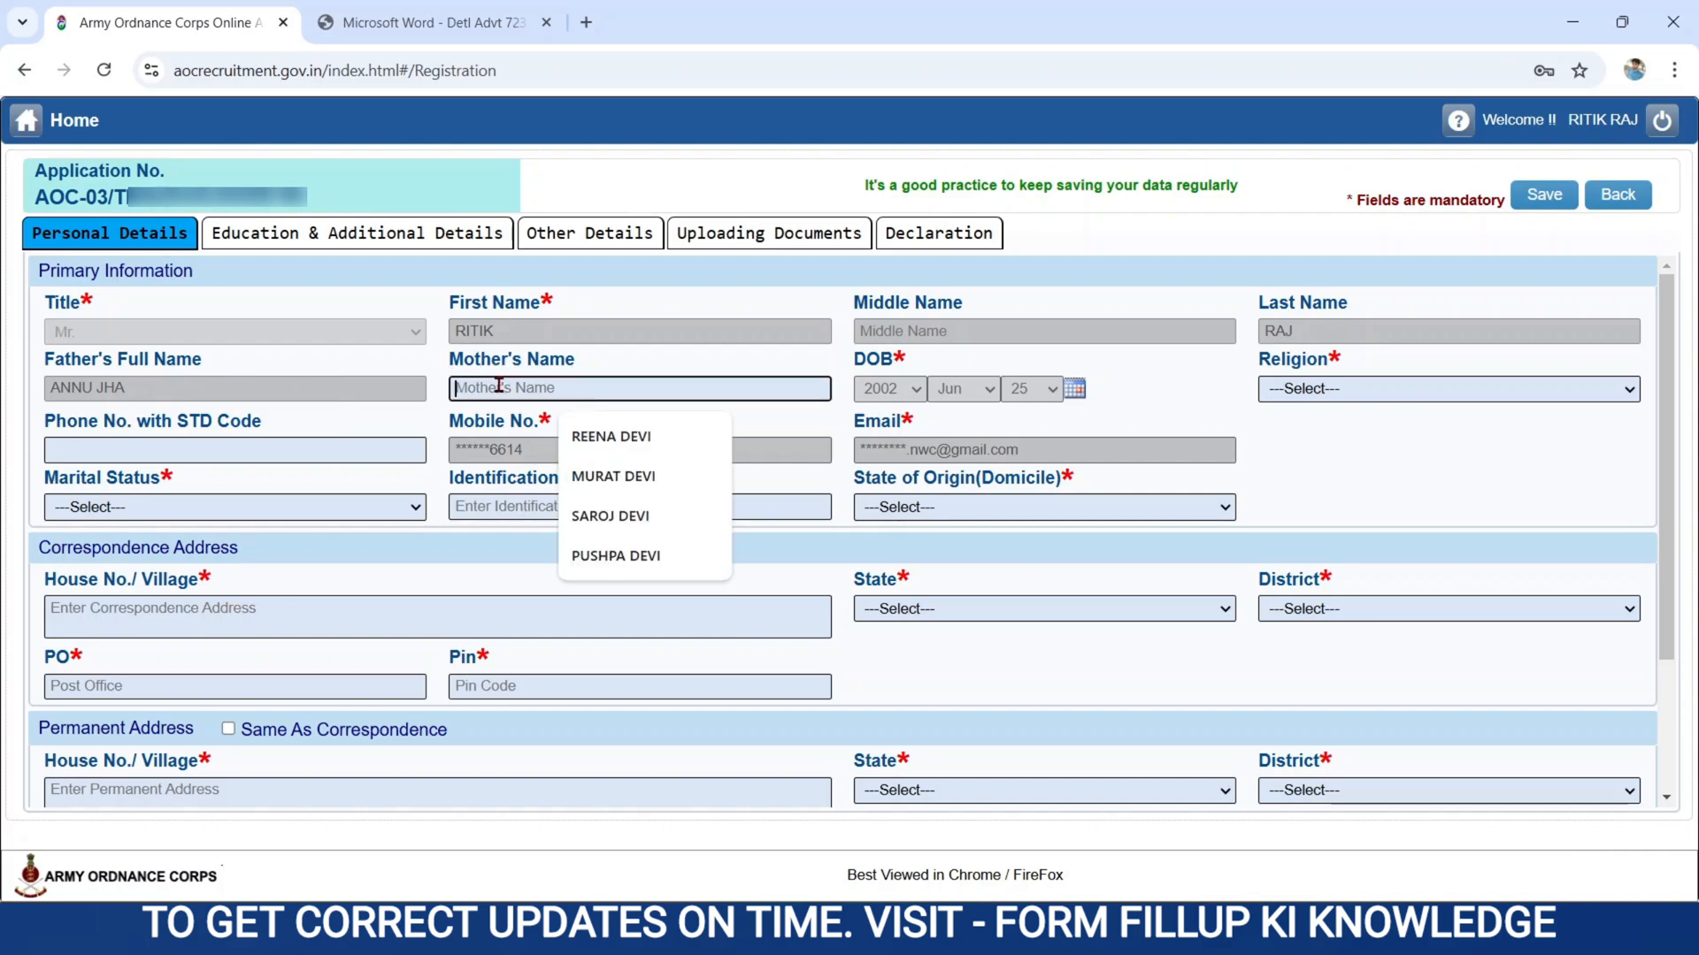
click(611, 436)
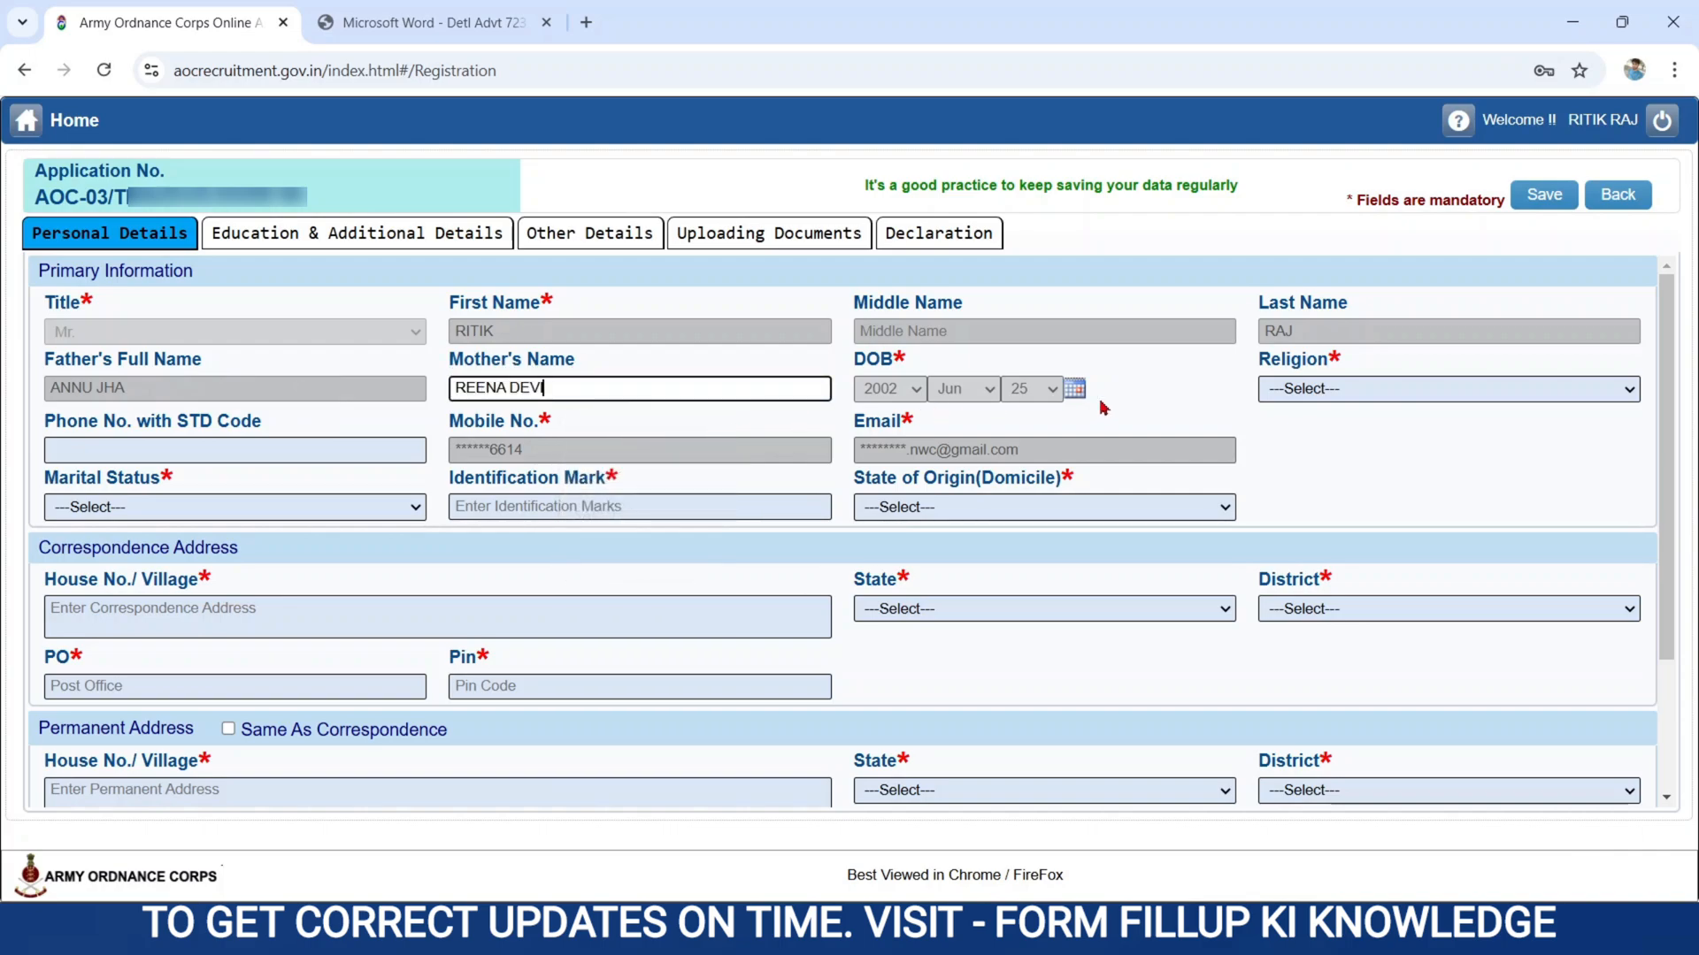
click(1403, 382)
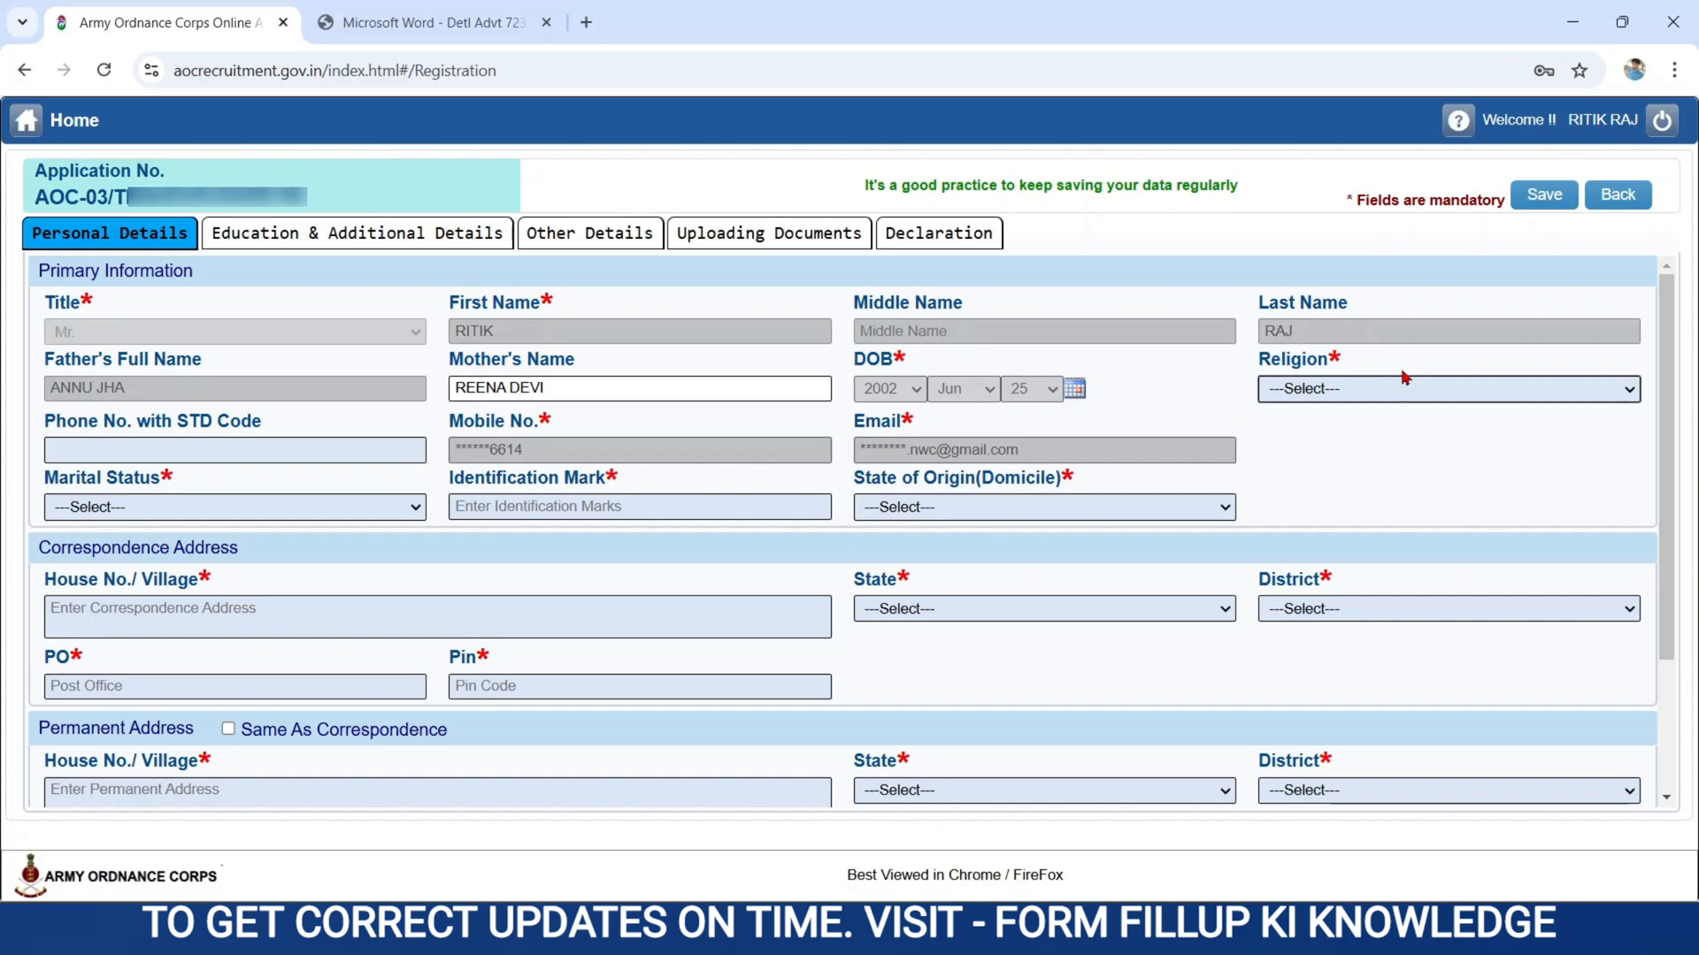
click(1359, 391)
click(1291, 443)
Set the marital status to Single and the state of origin (domicile) to BIHAR.
click(242, 426)
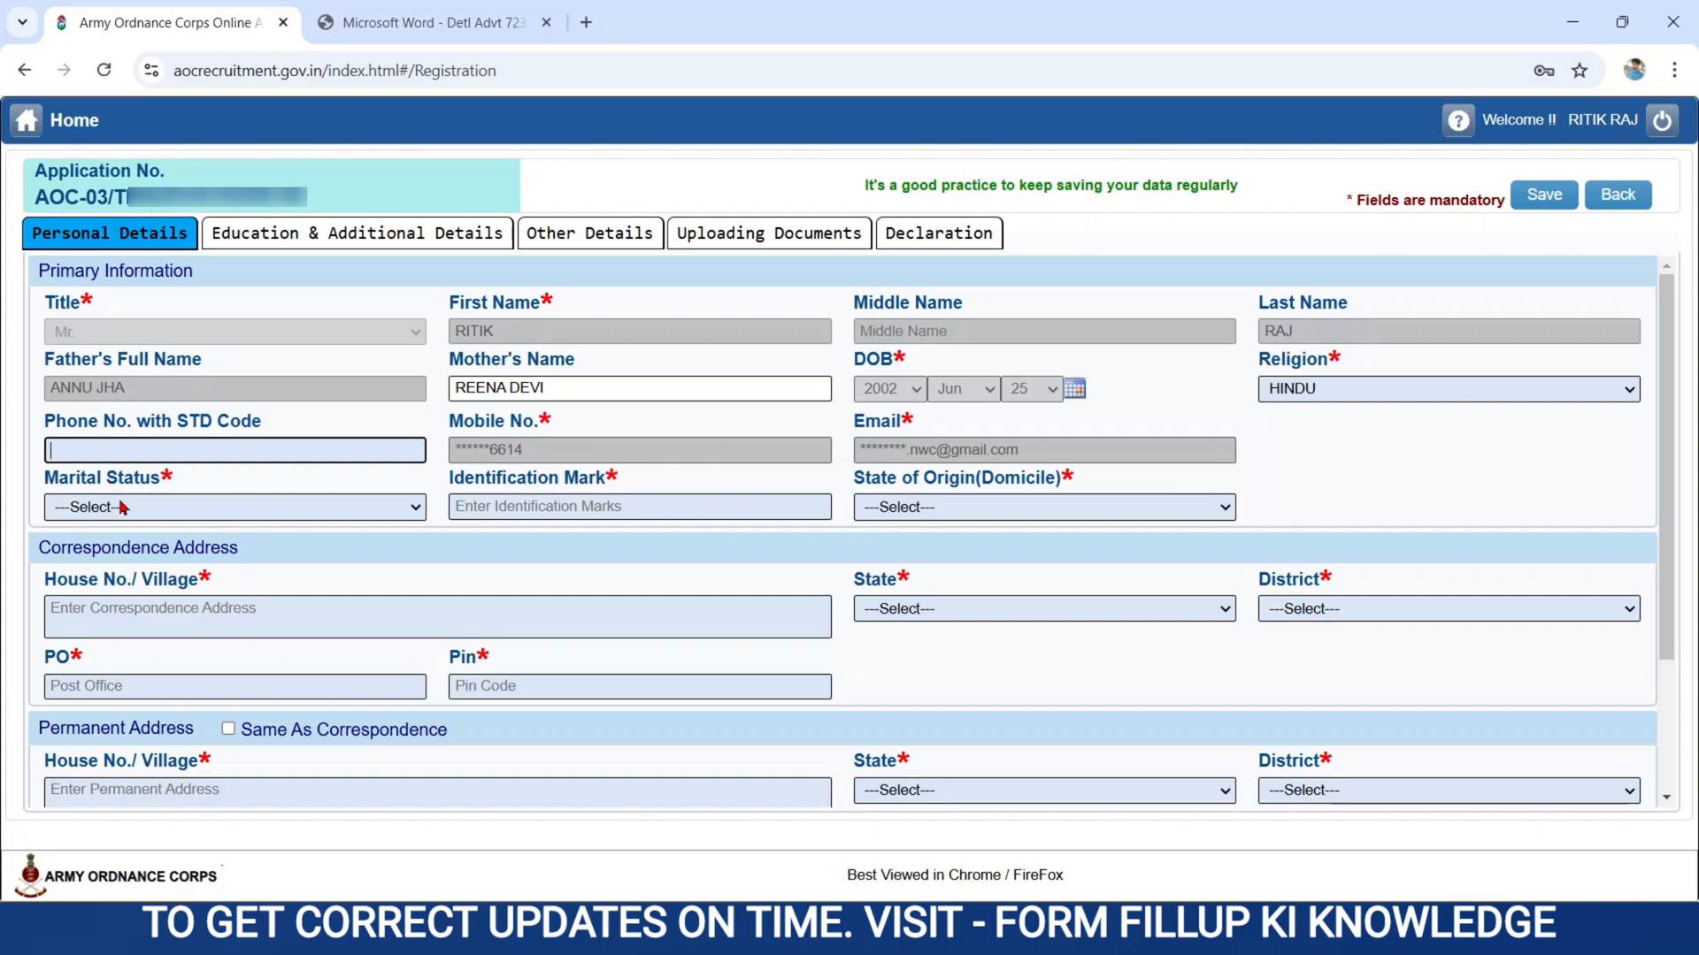
click(44, 485)
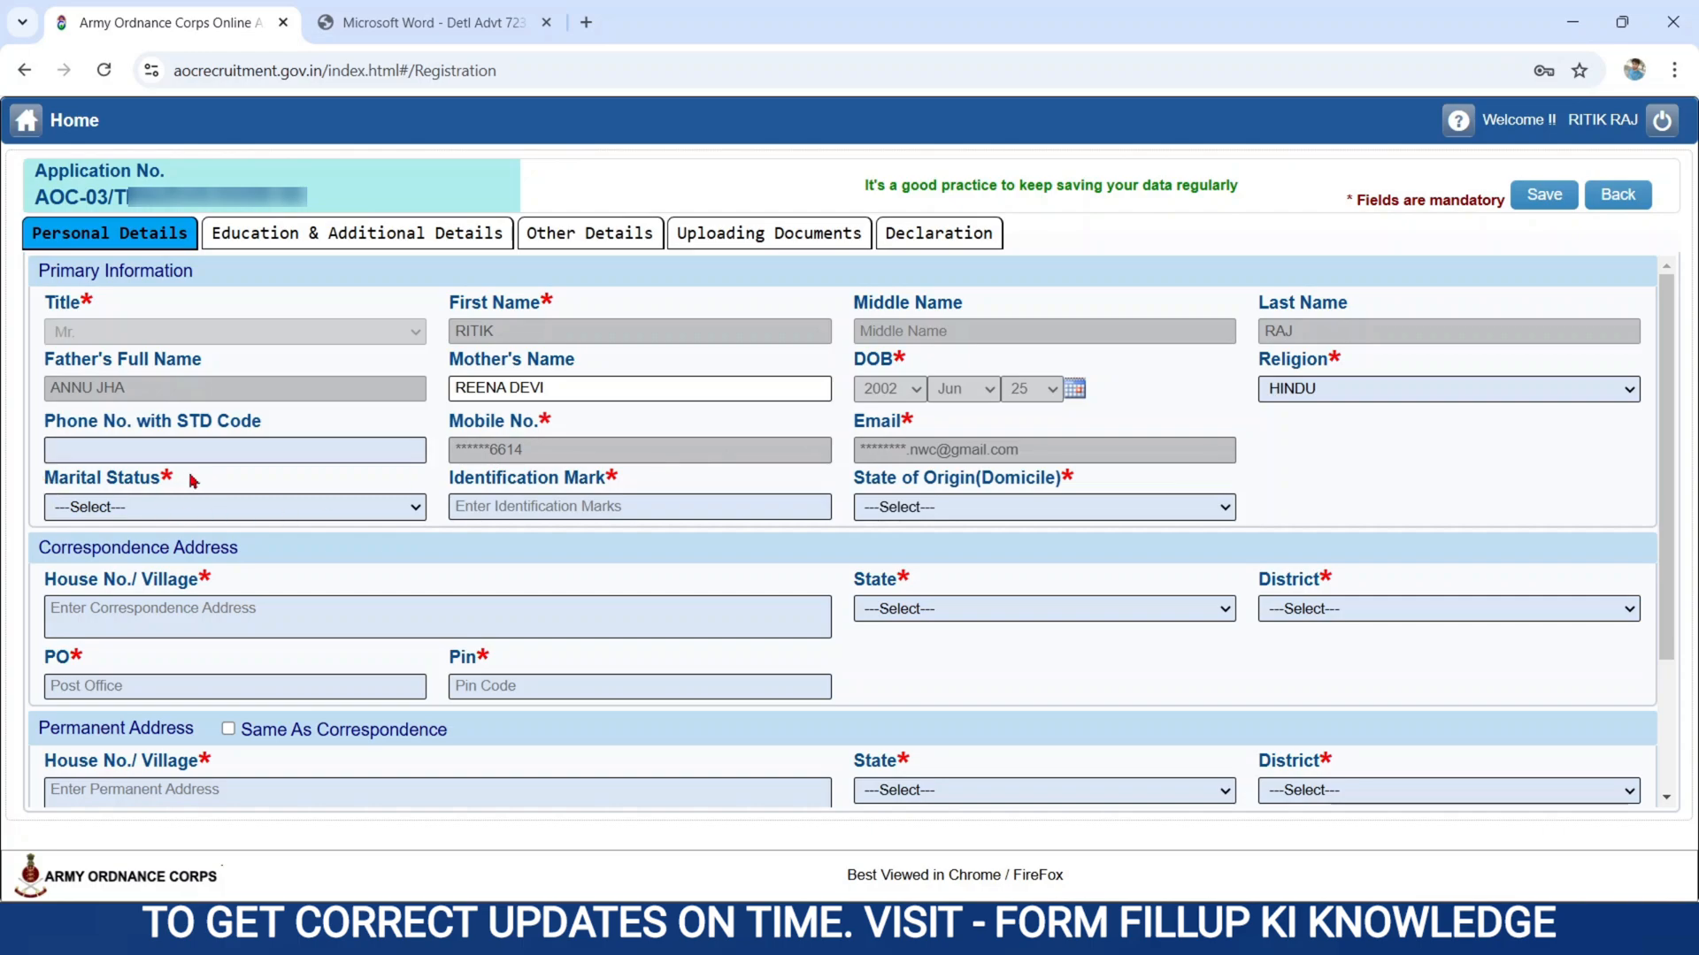
click(102, 511)
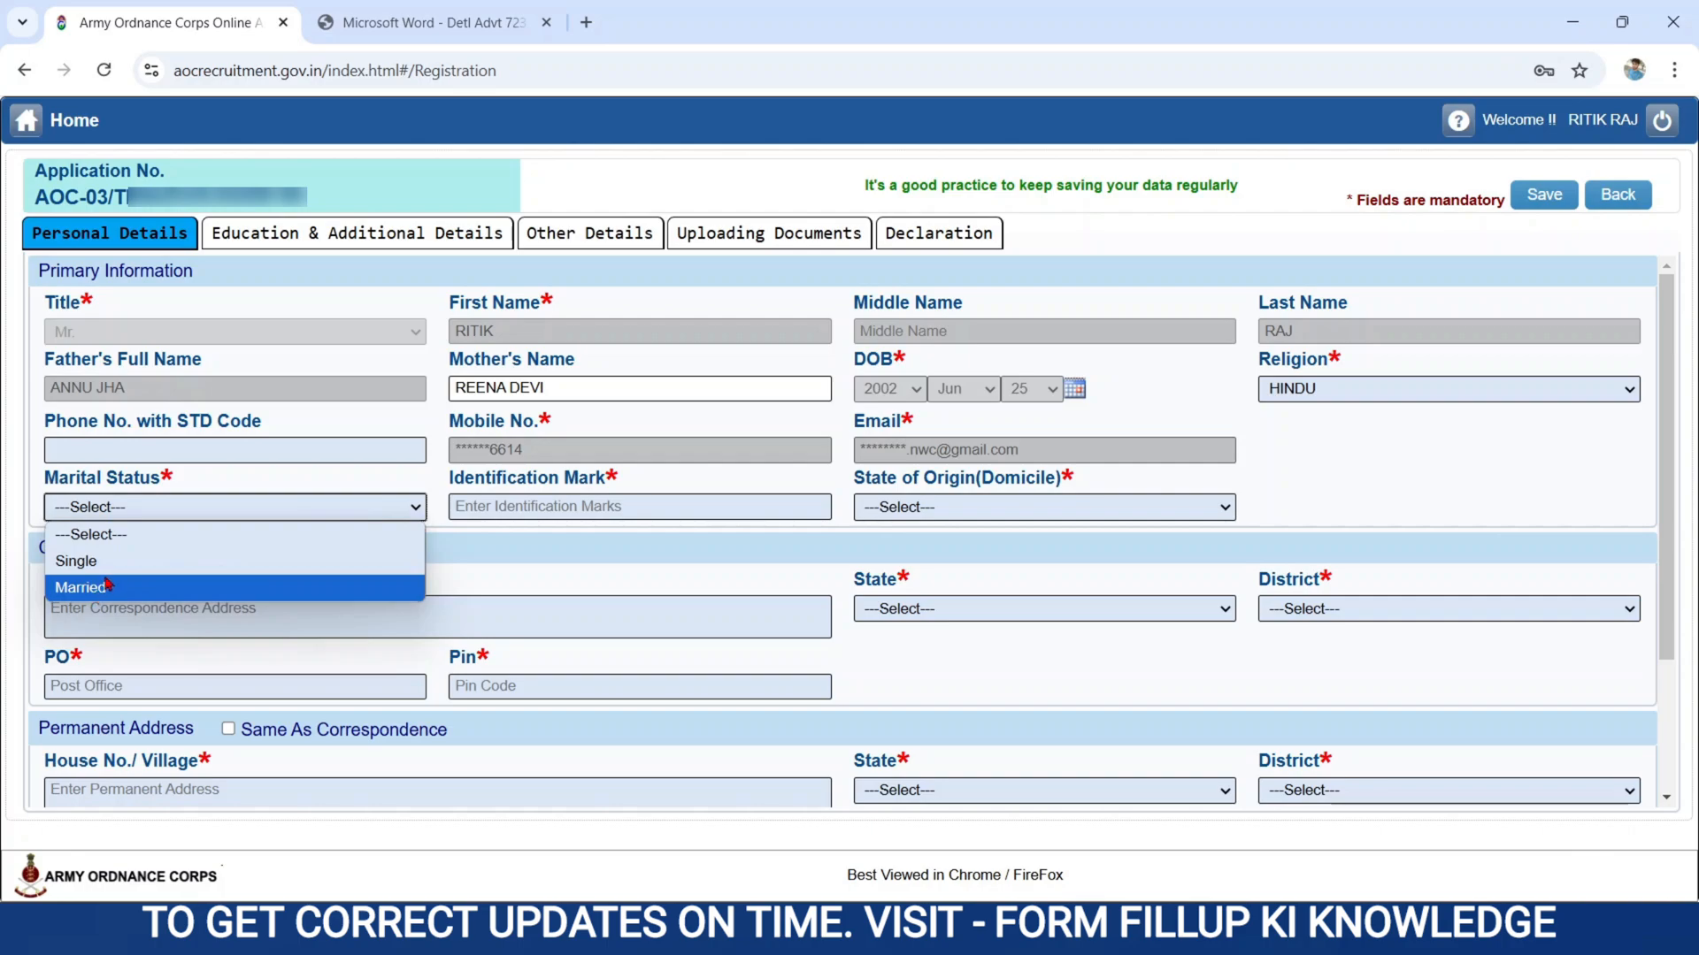
click(96, 563)
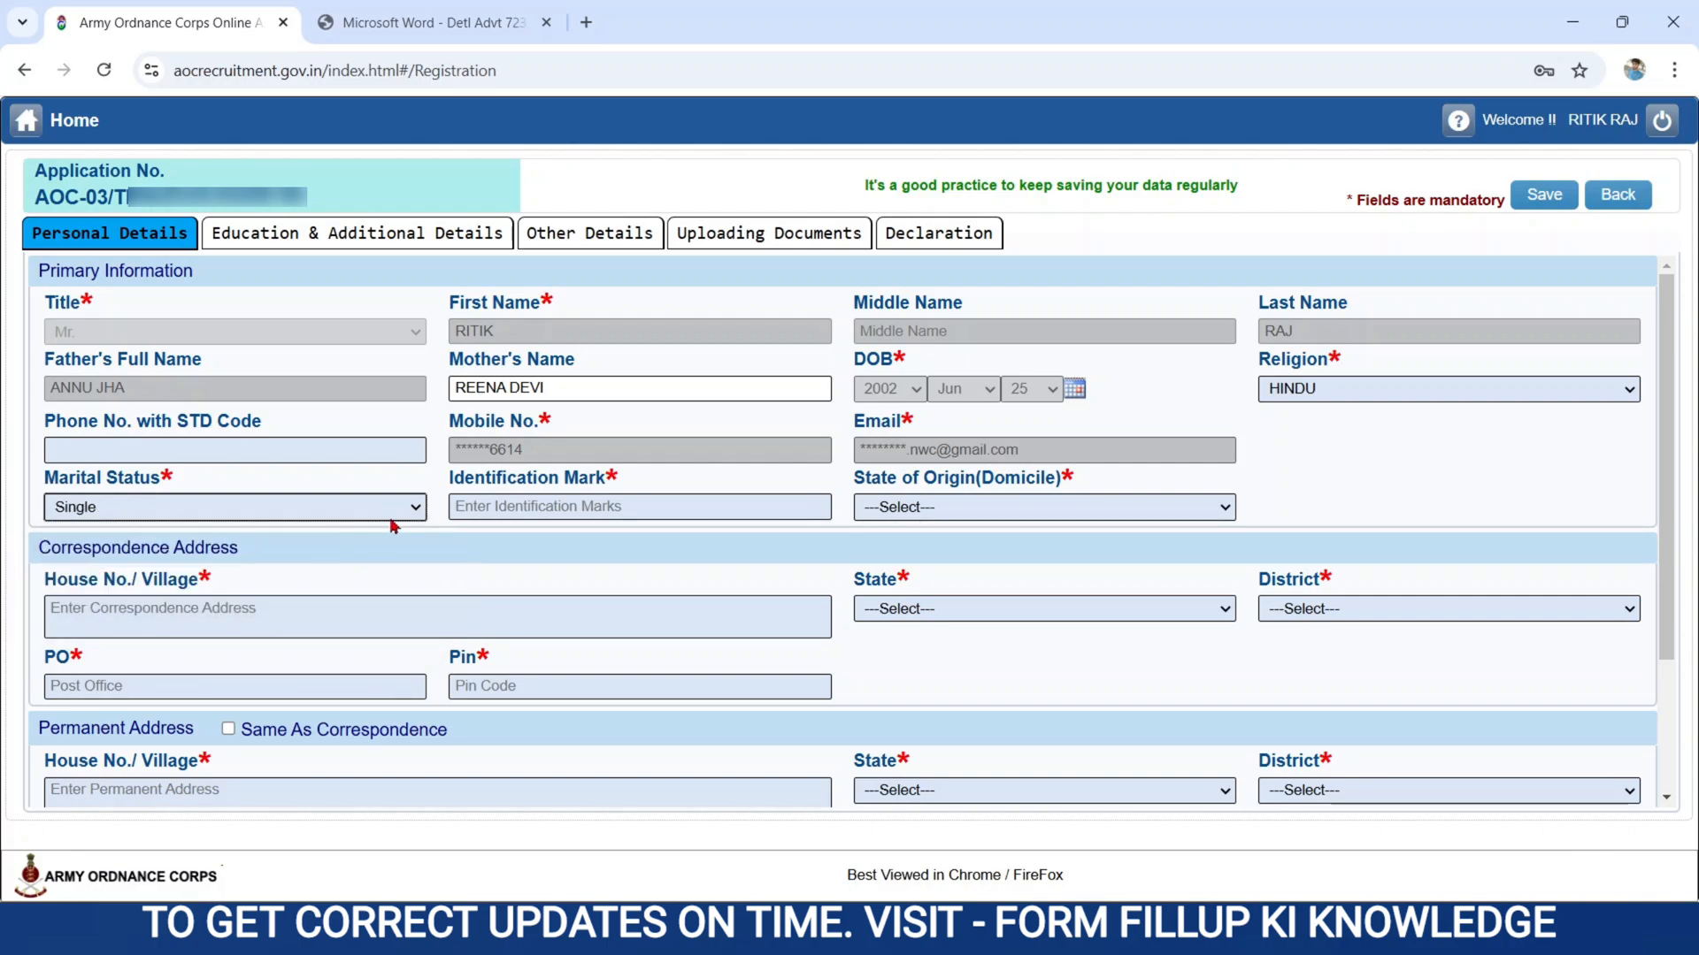
click(512, 507)
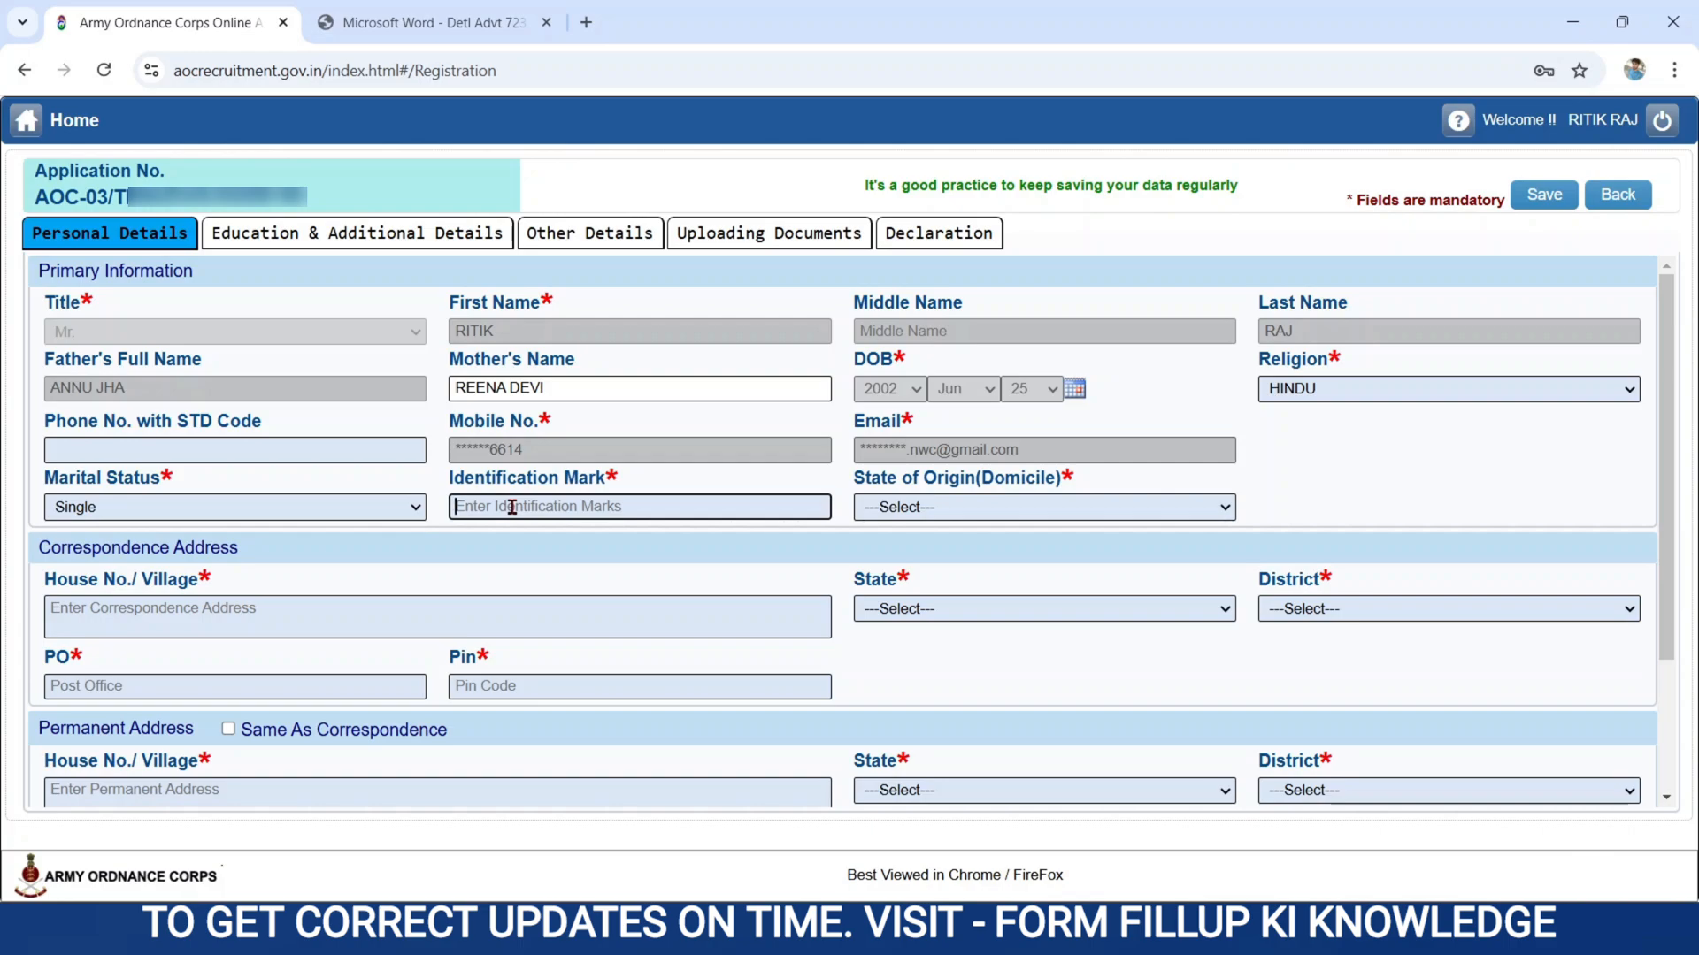
click(846, 479)
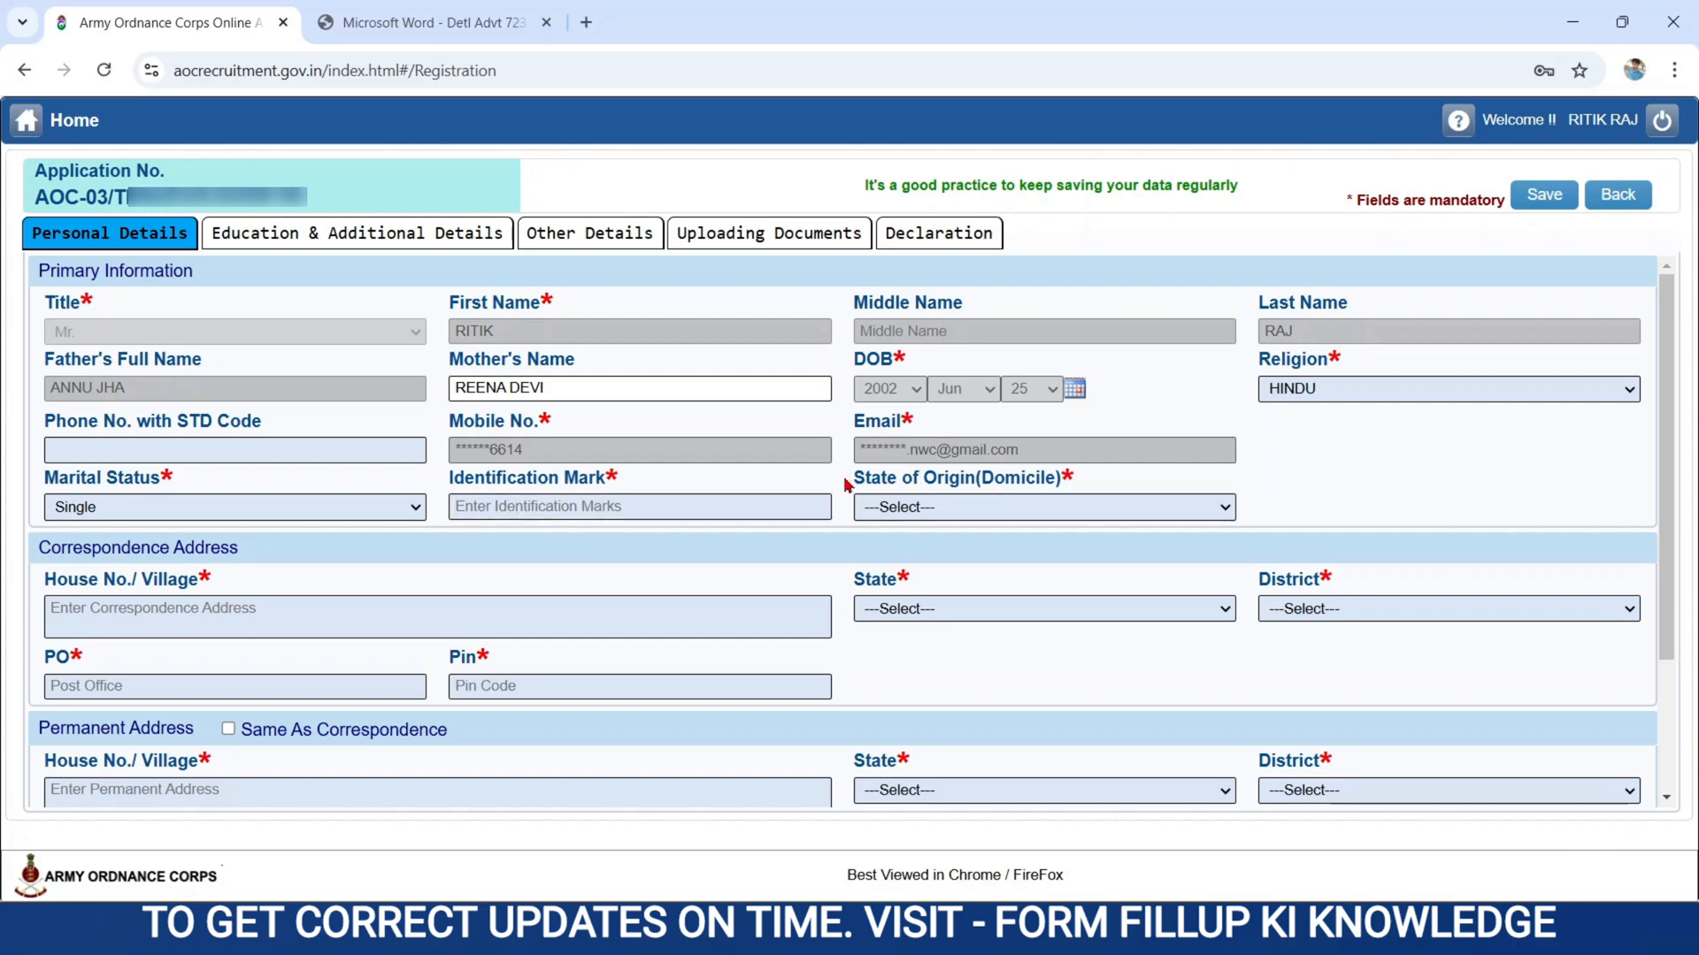
click(989, 518)
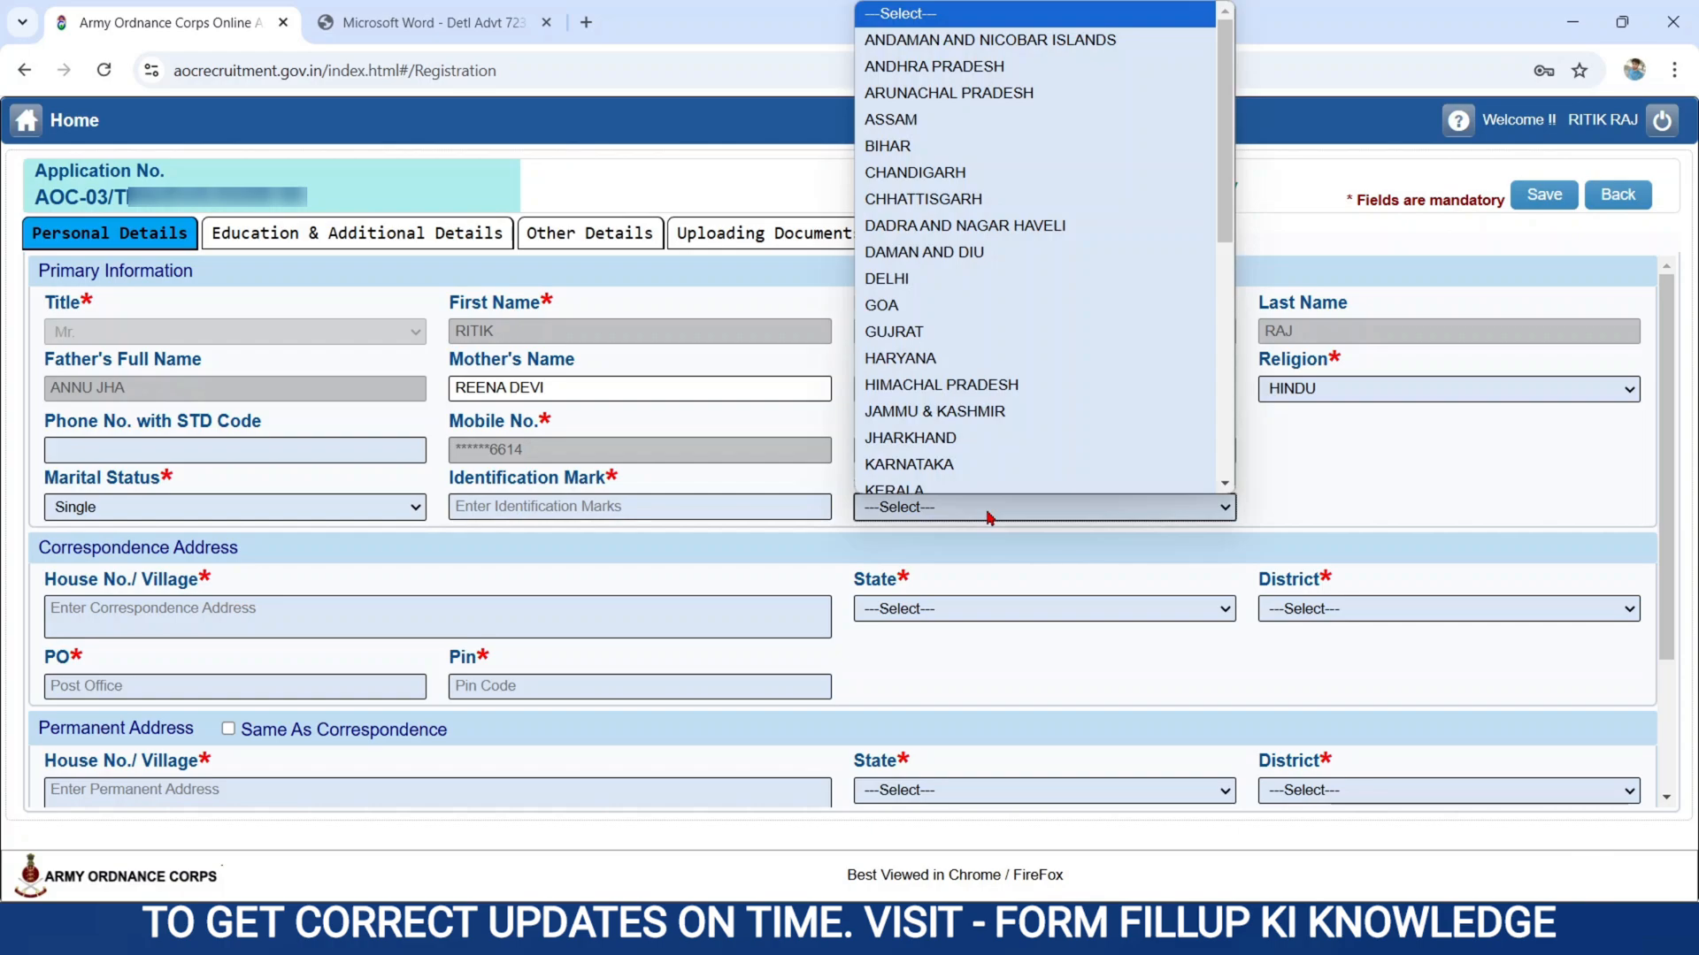
click(908, 144)
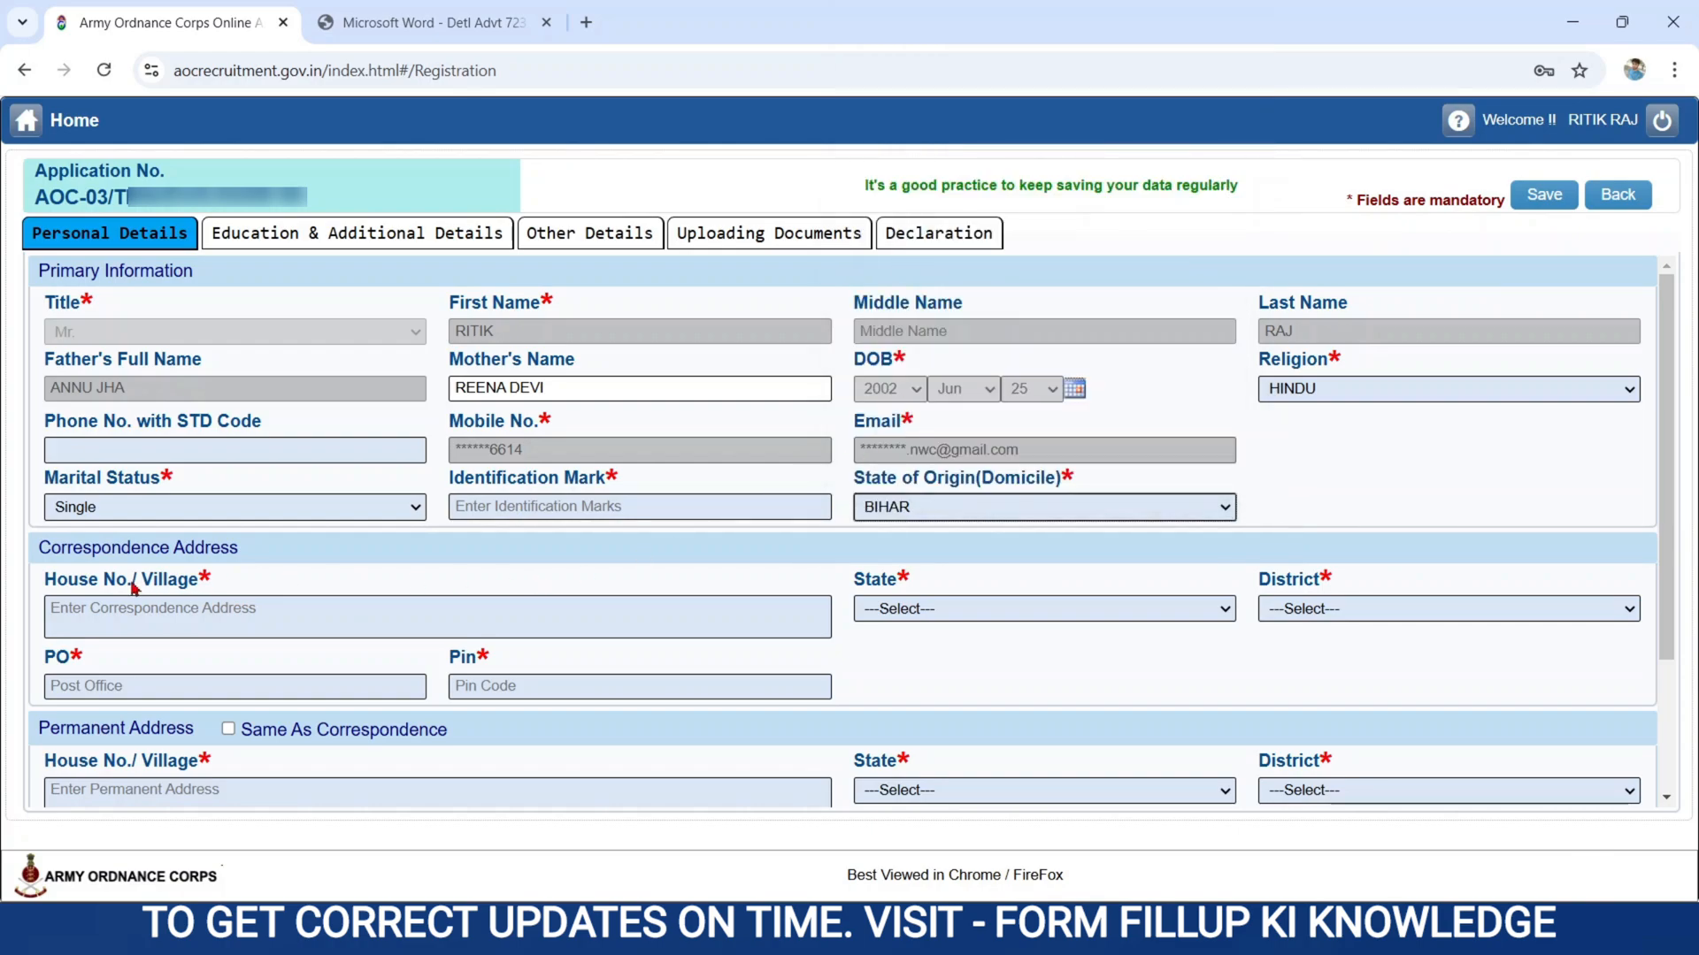
Choose the candidate's state and district for the correspondence address.
click(44, 547)
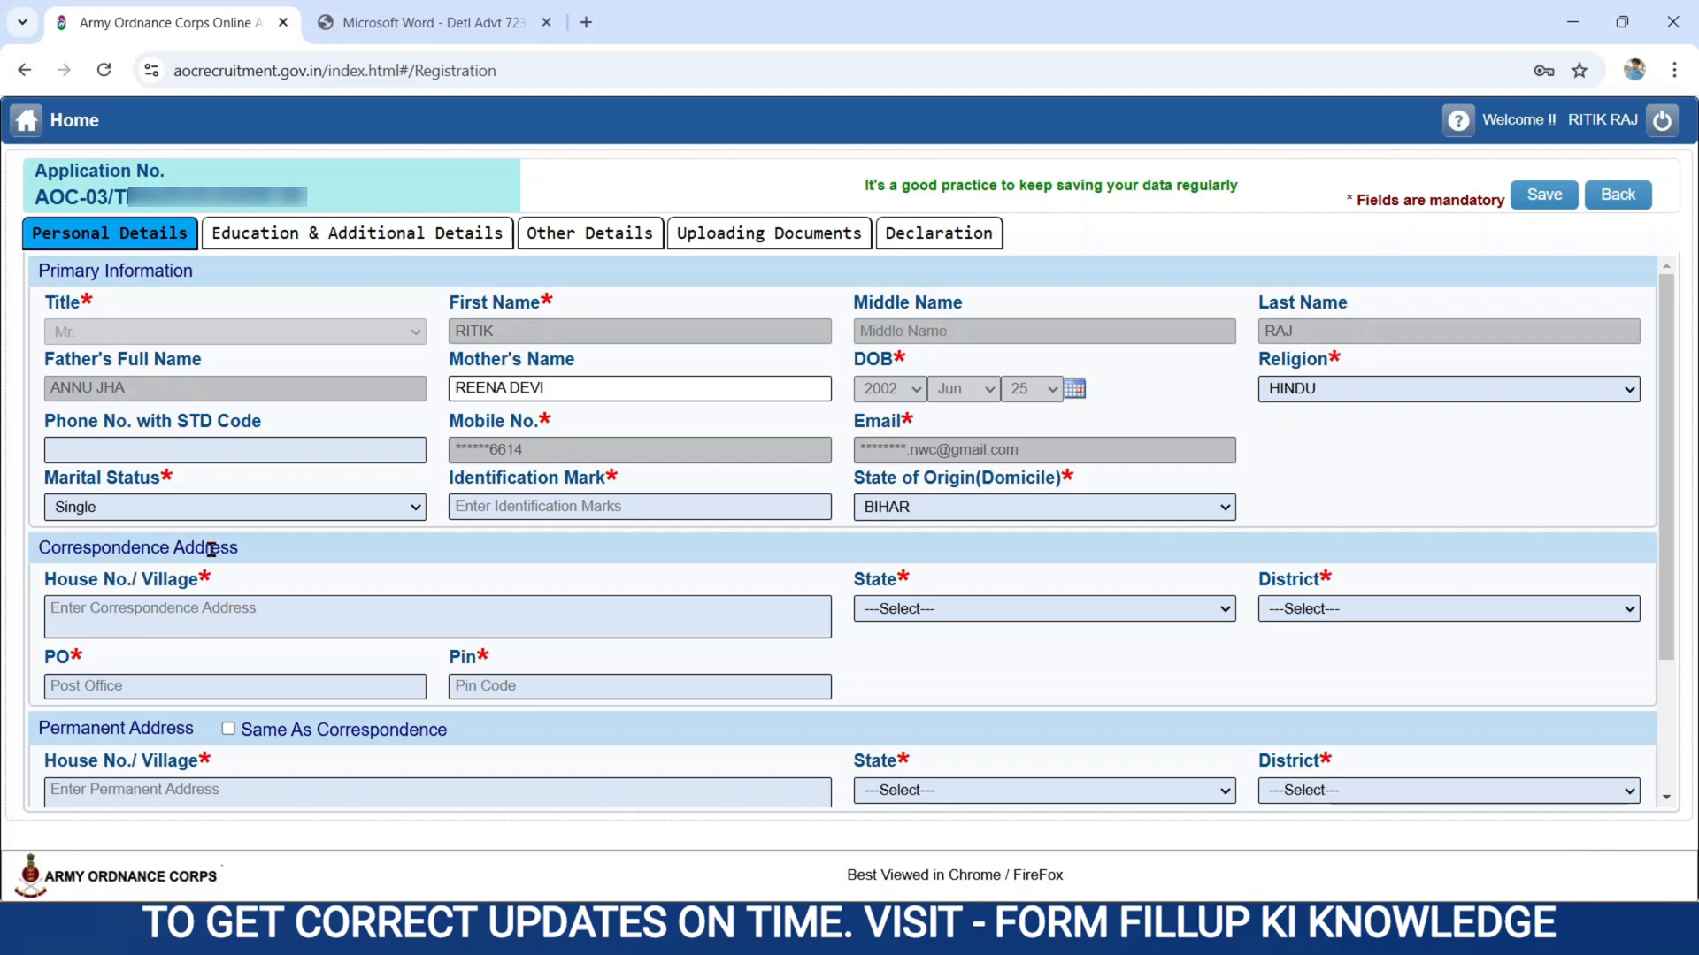
click(196, 600)
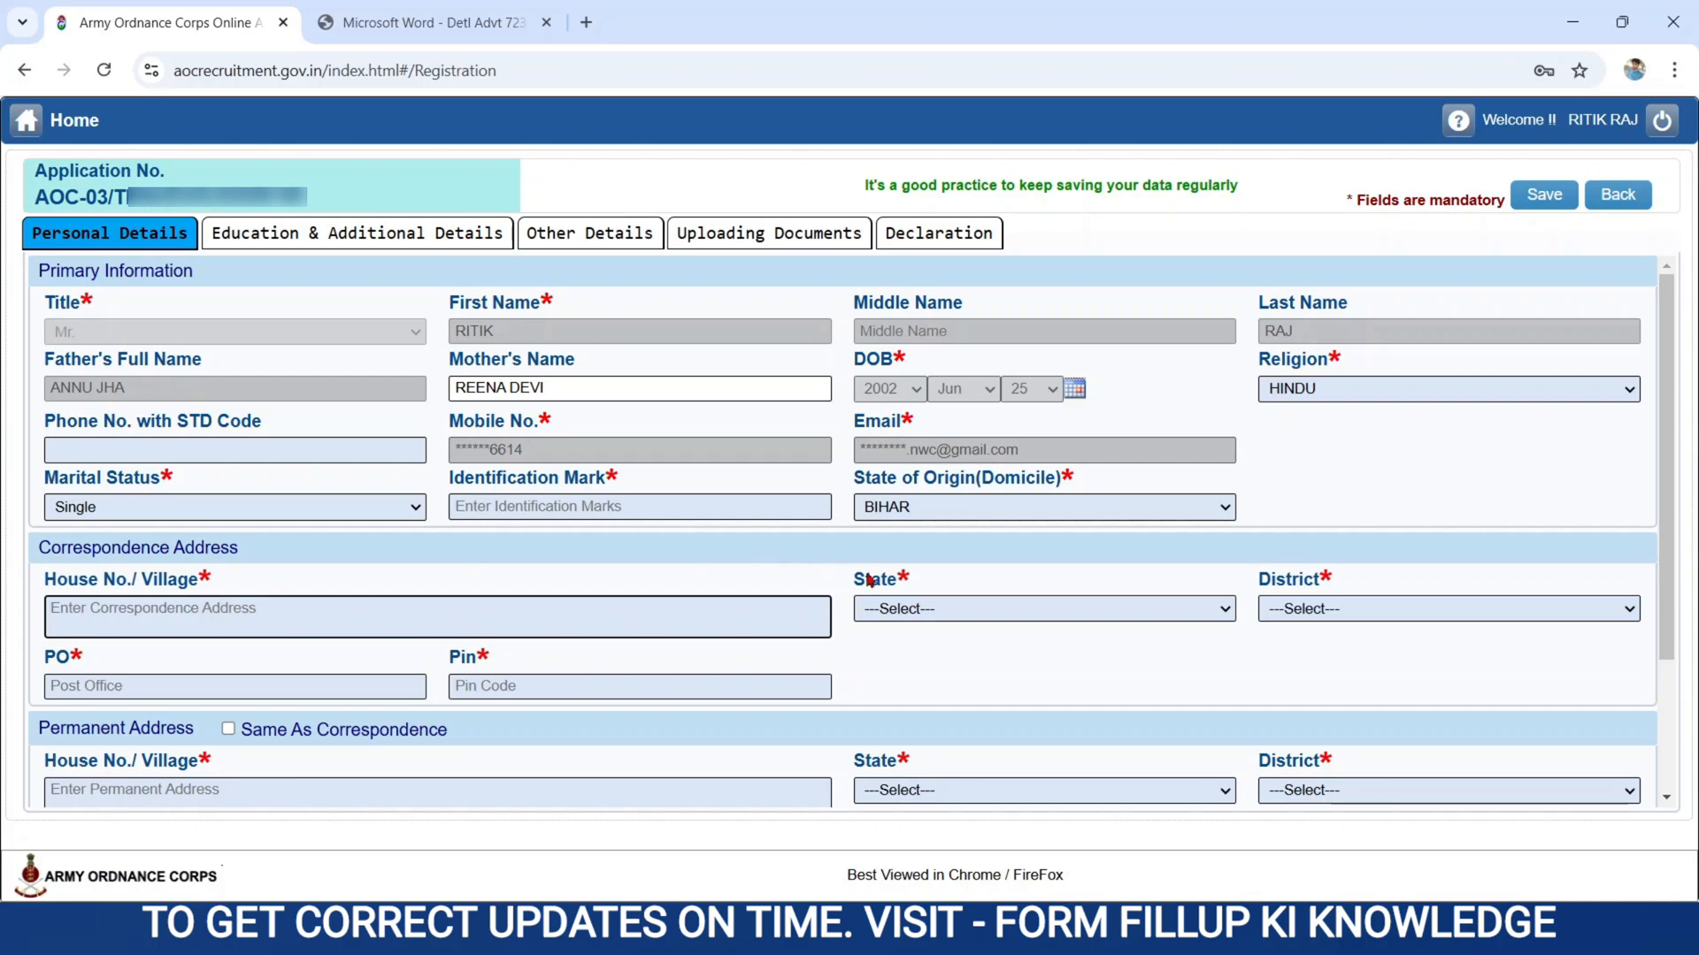
click(910, 597)
click(882, 610)
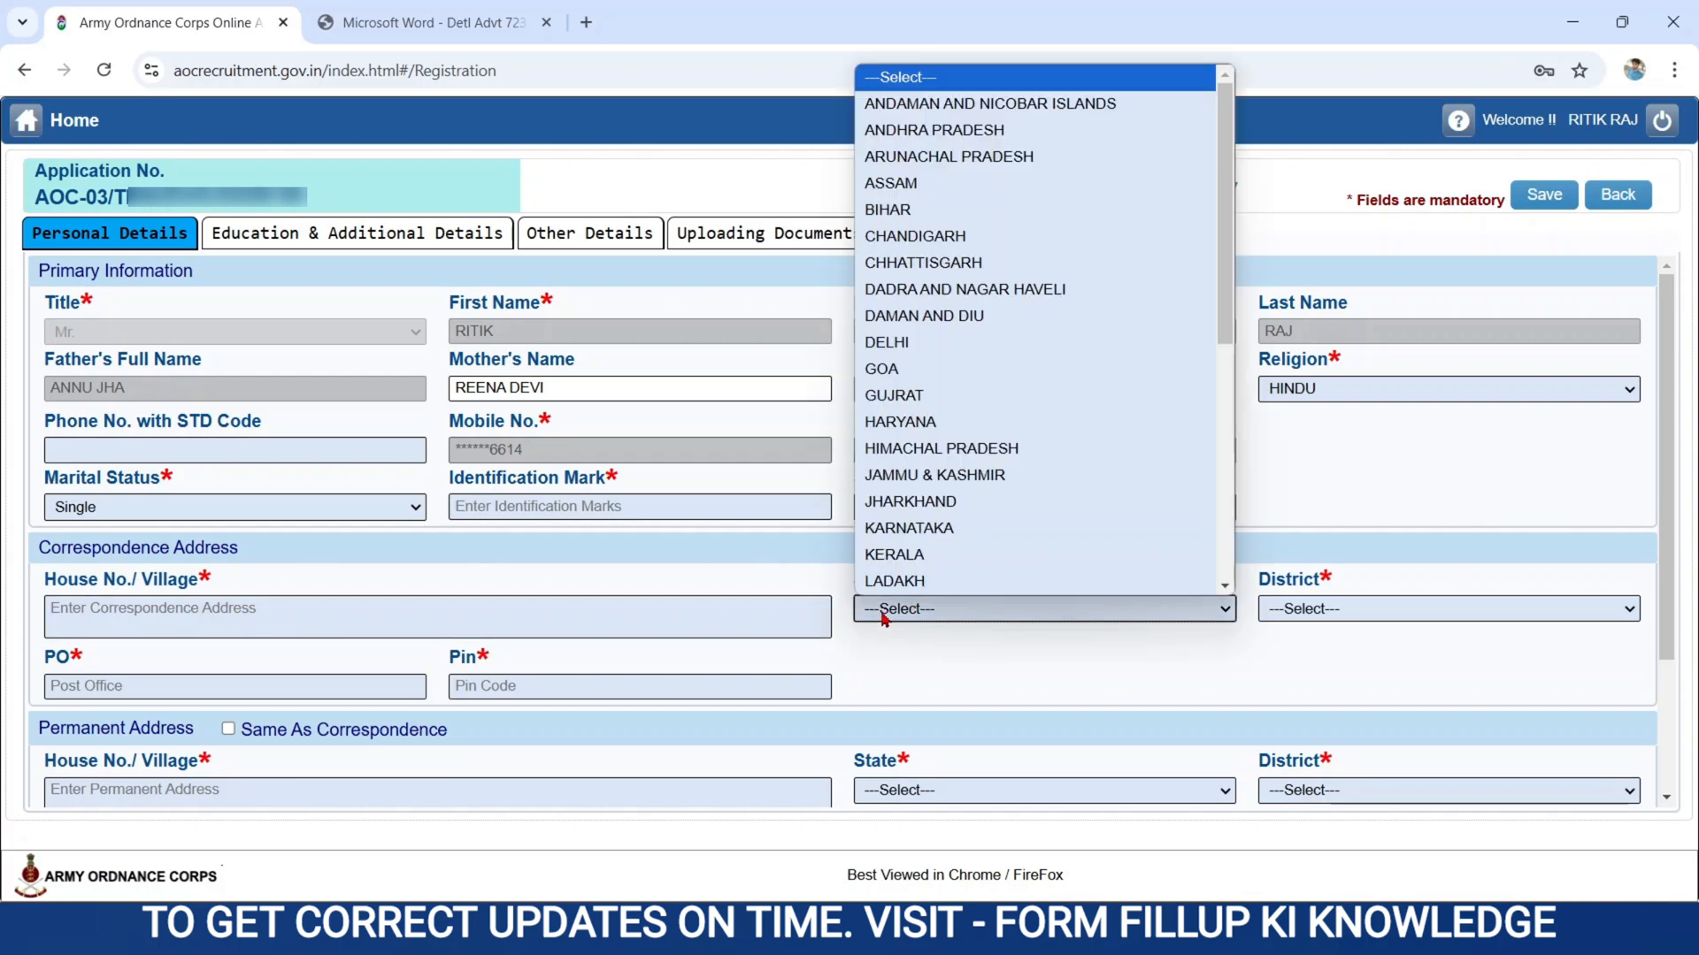
click(890, 213)
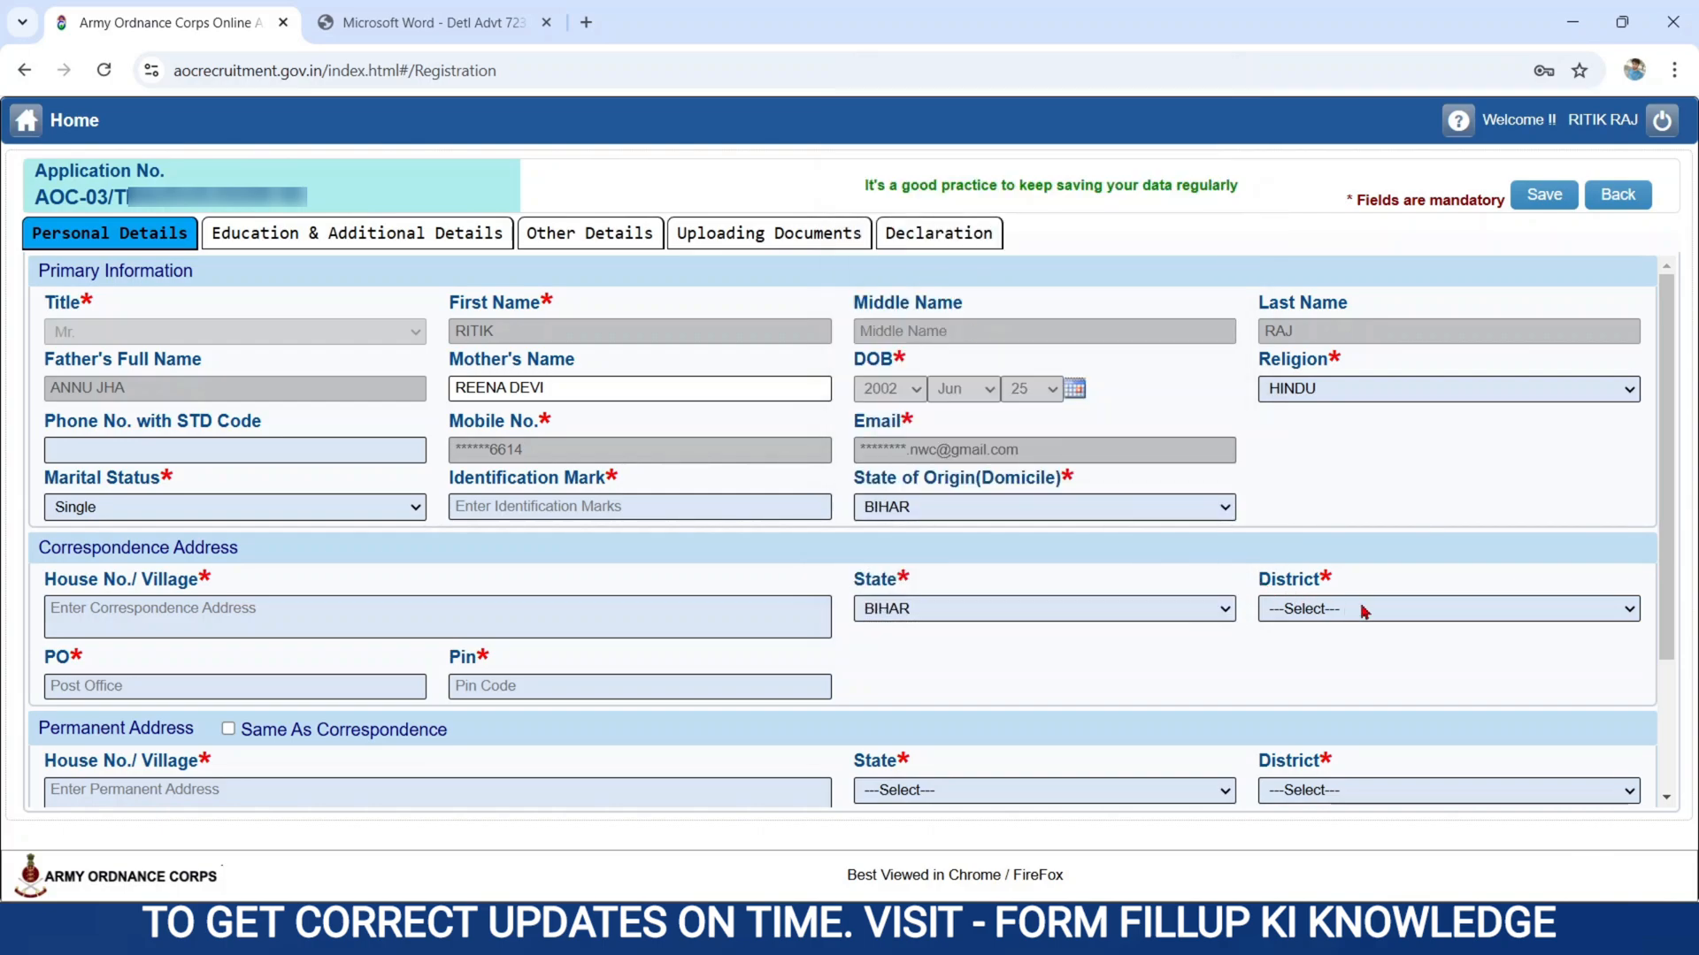
click(1335, 617)
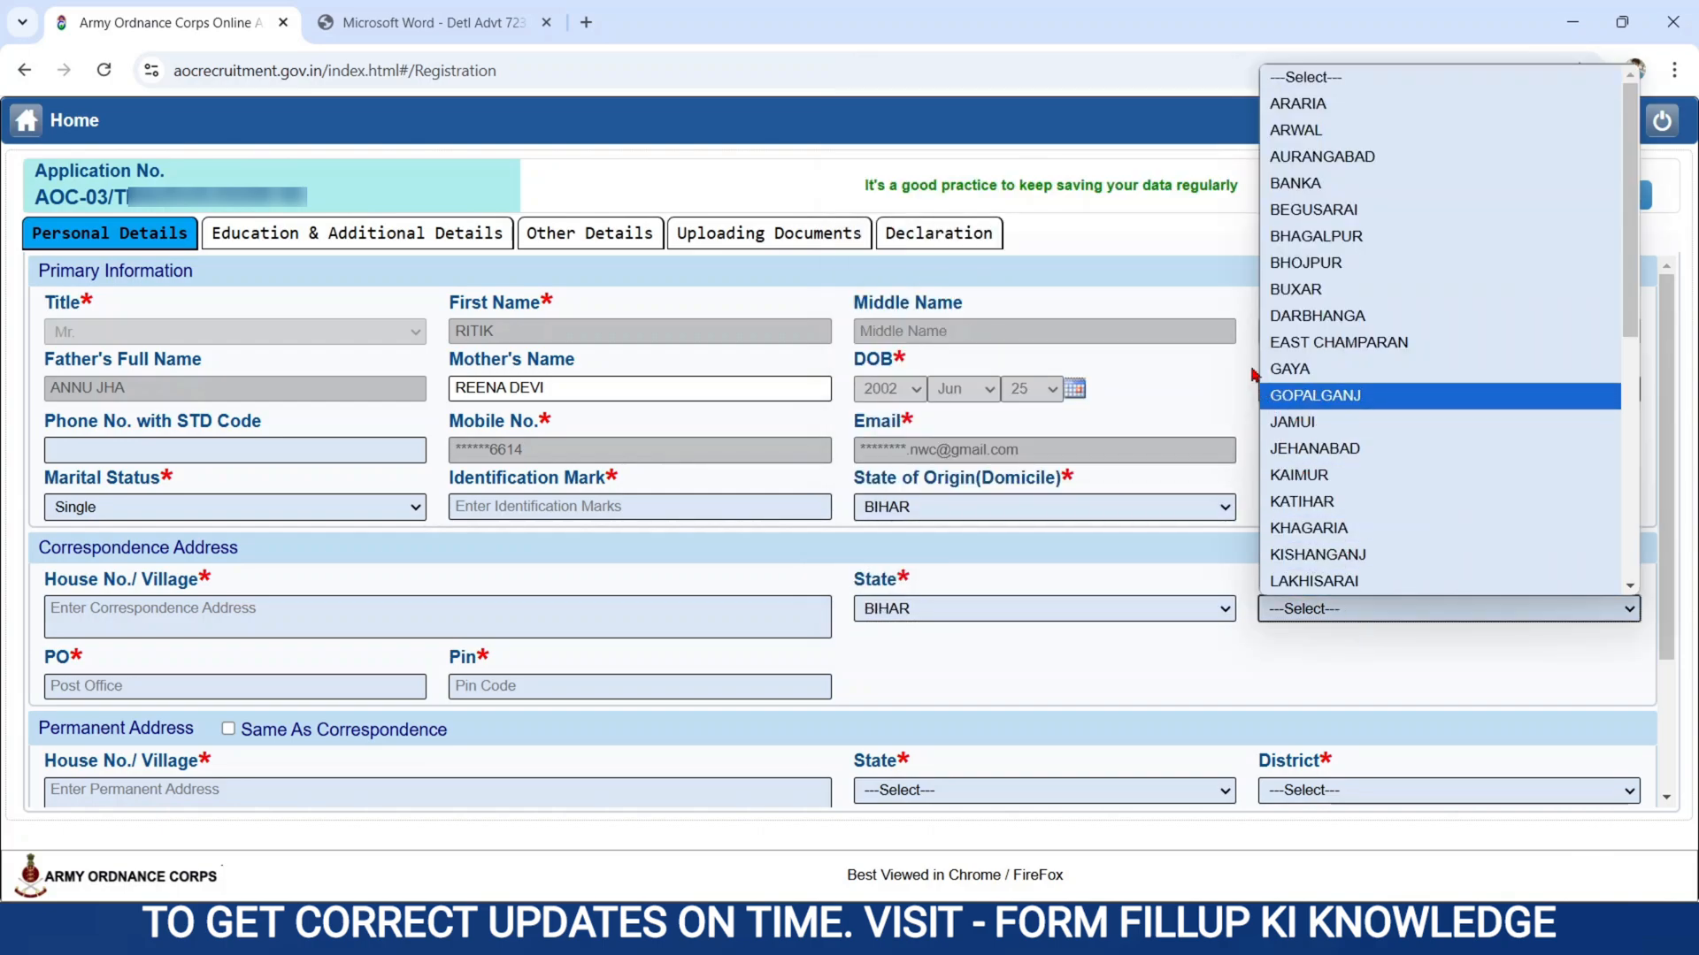
click(1269, 347)
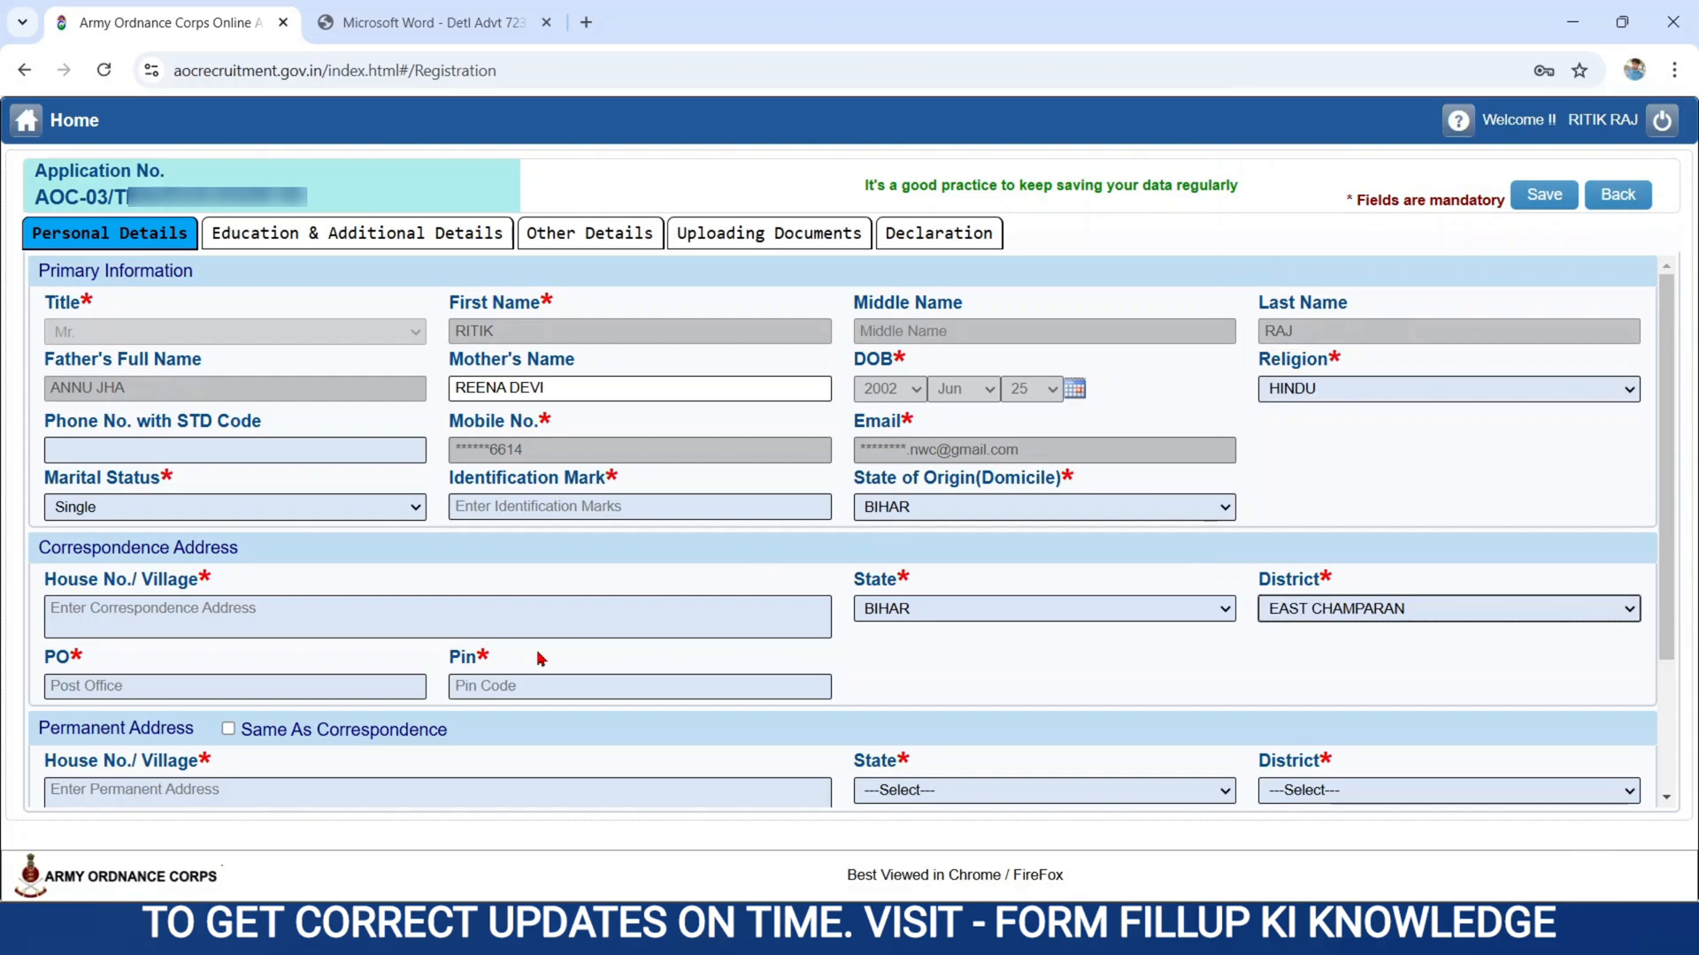
click(108, 686)
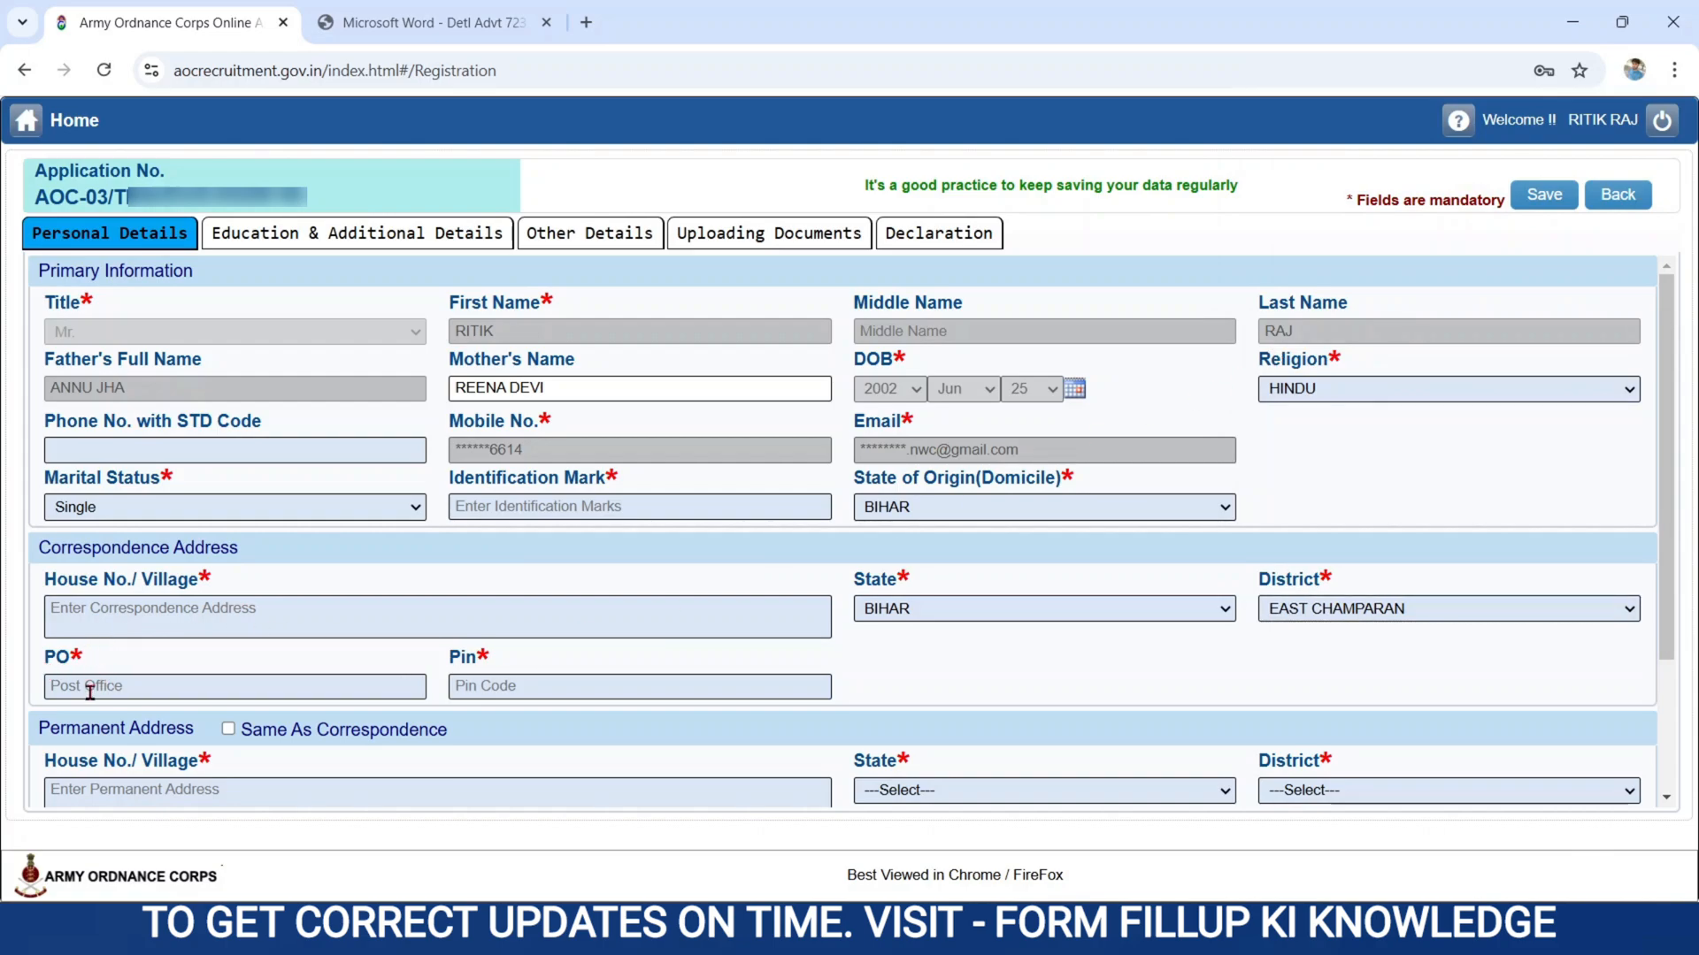
click(91, 691)
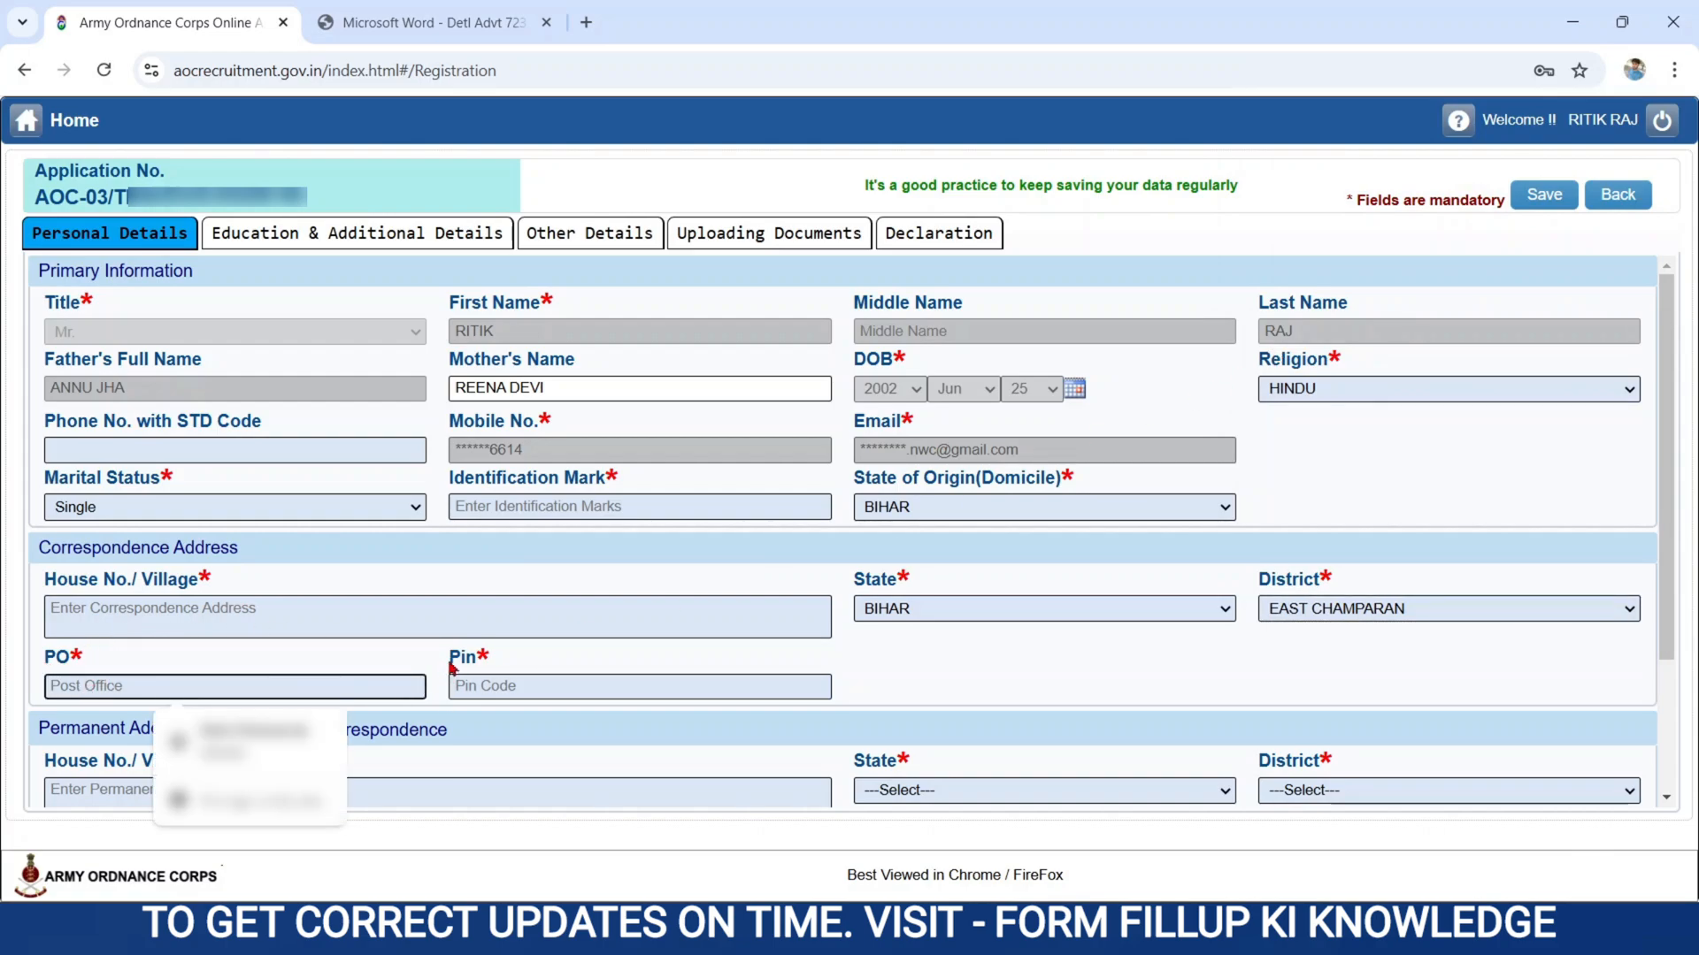
click(529, 692)
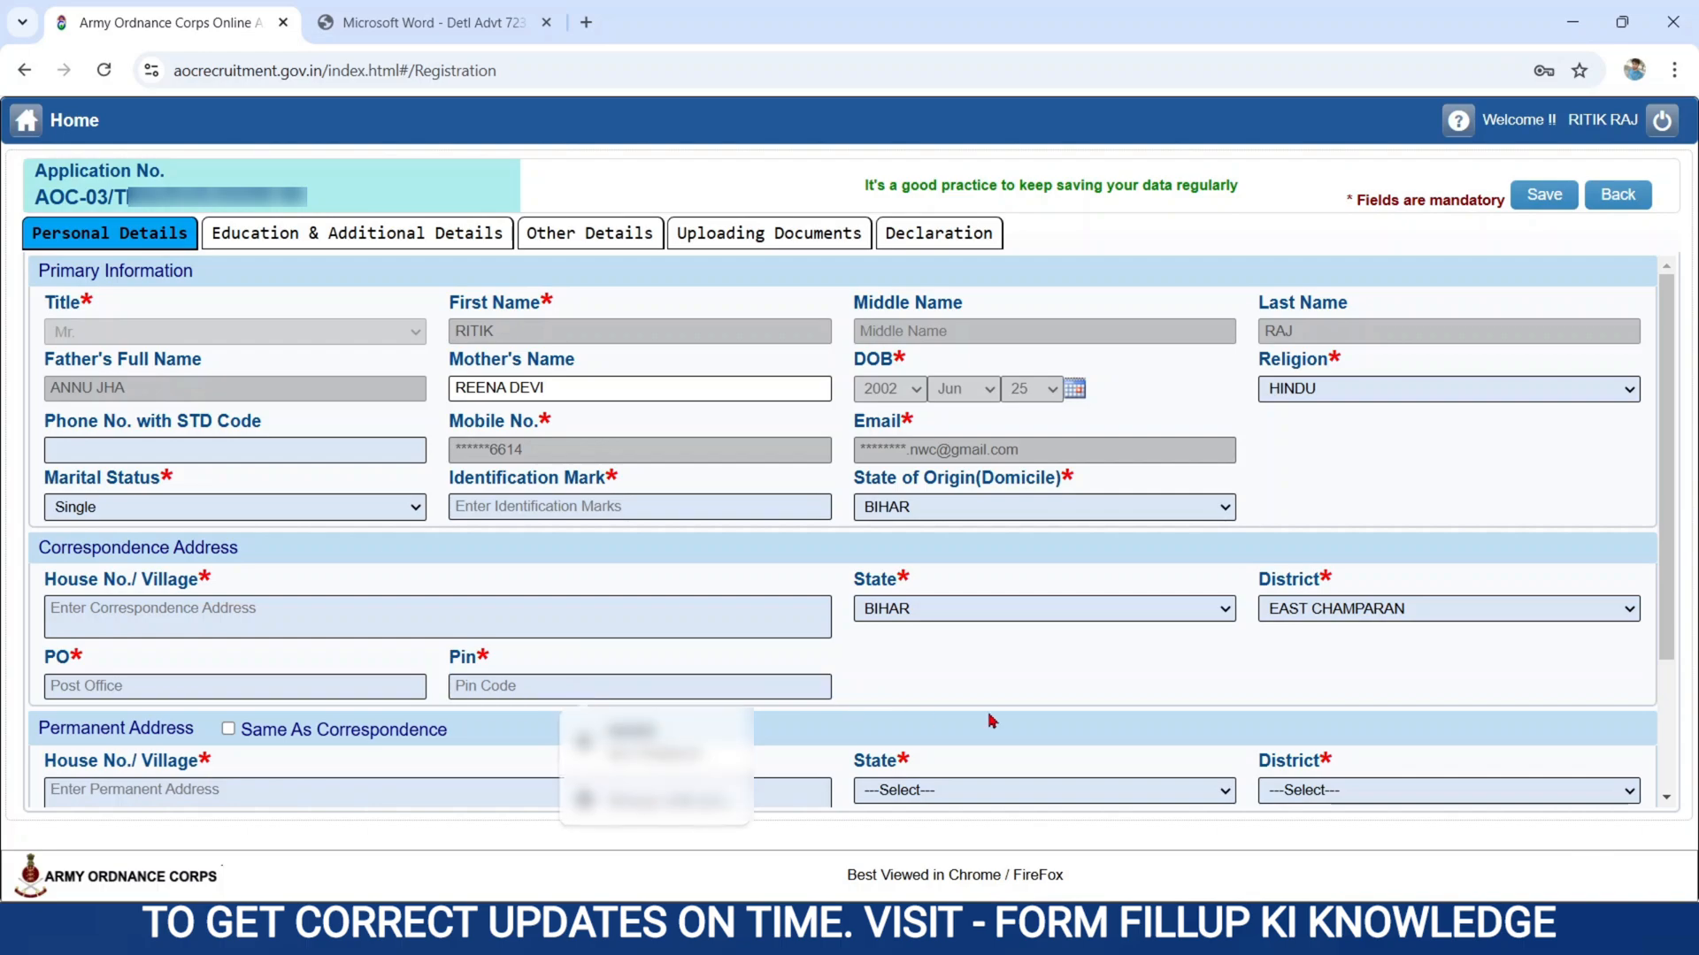
scroll(41, 548, down, 2)
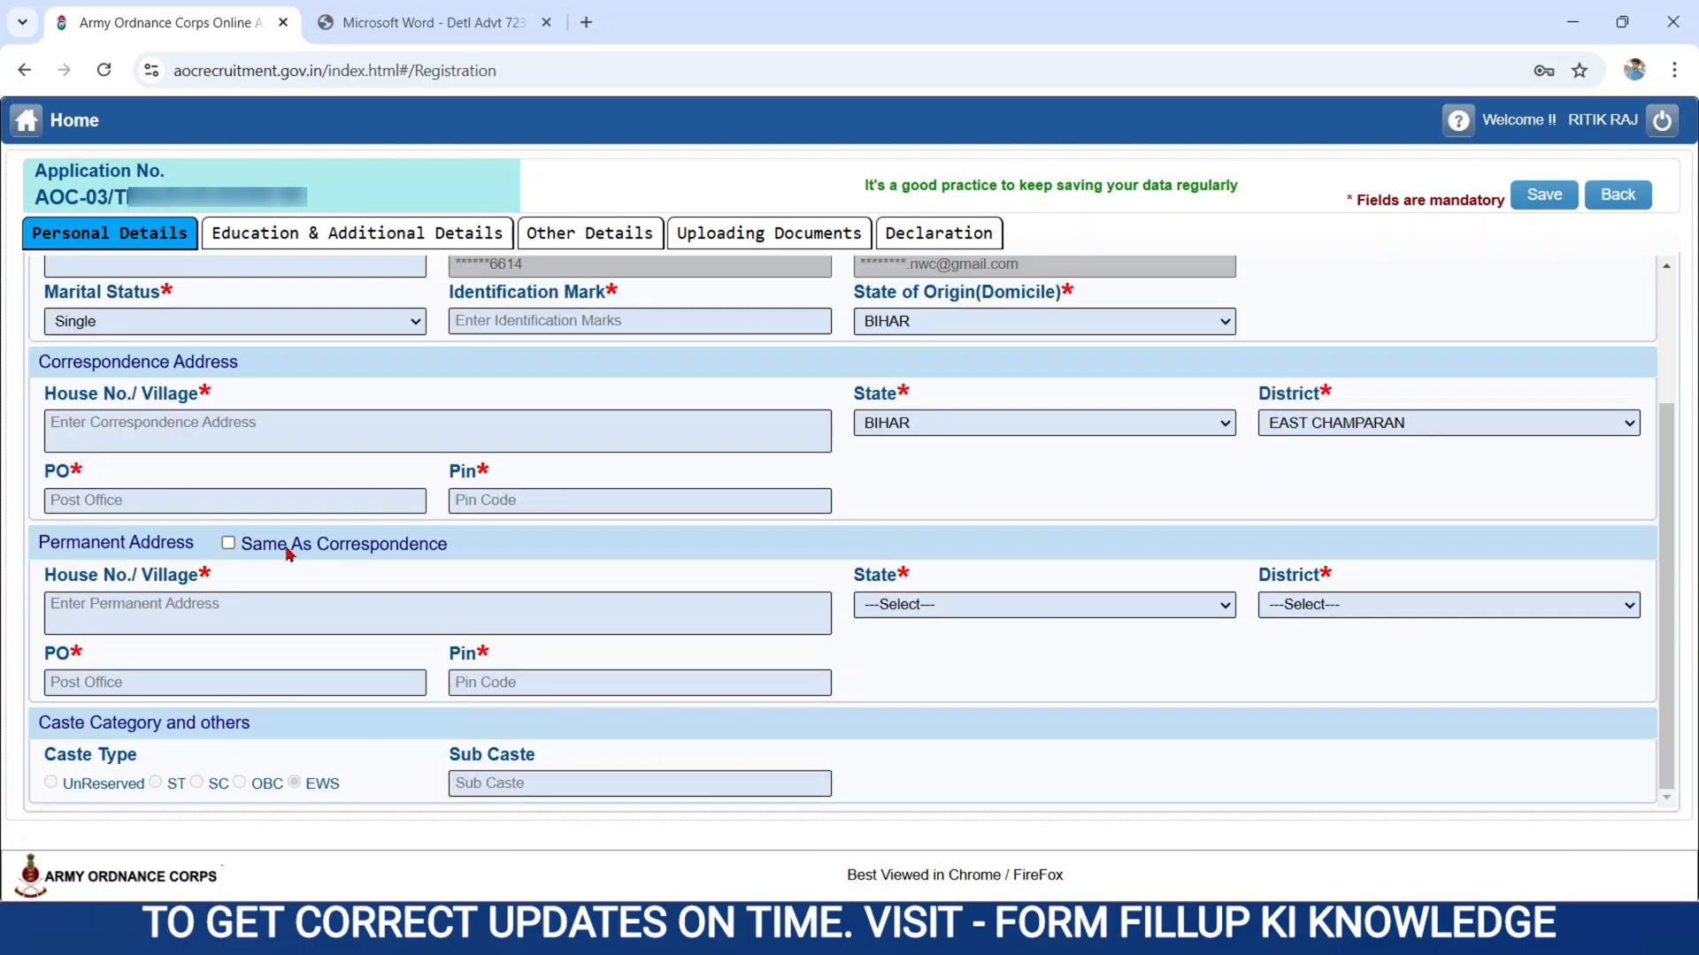
click(411, 552)
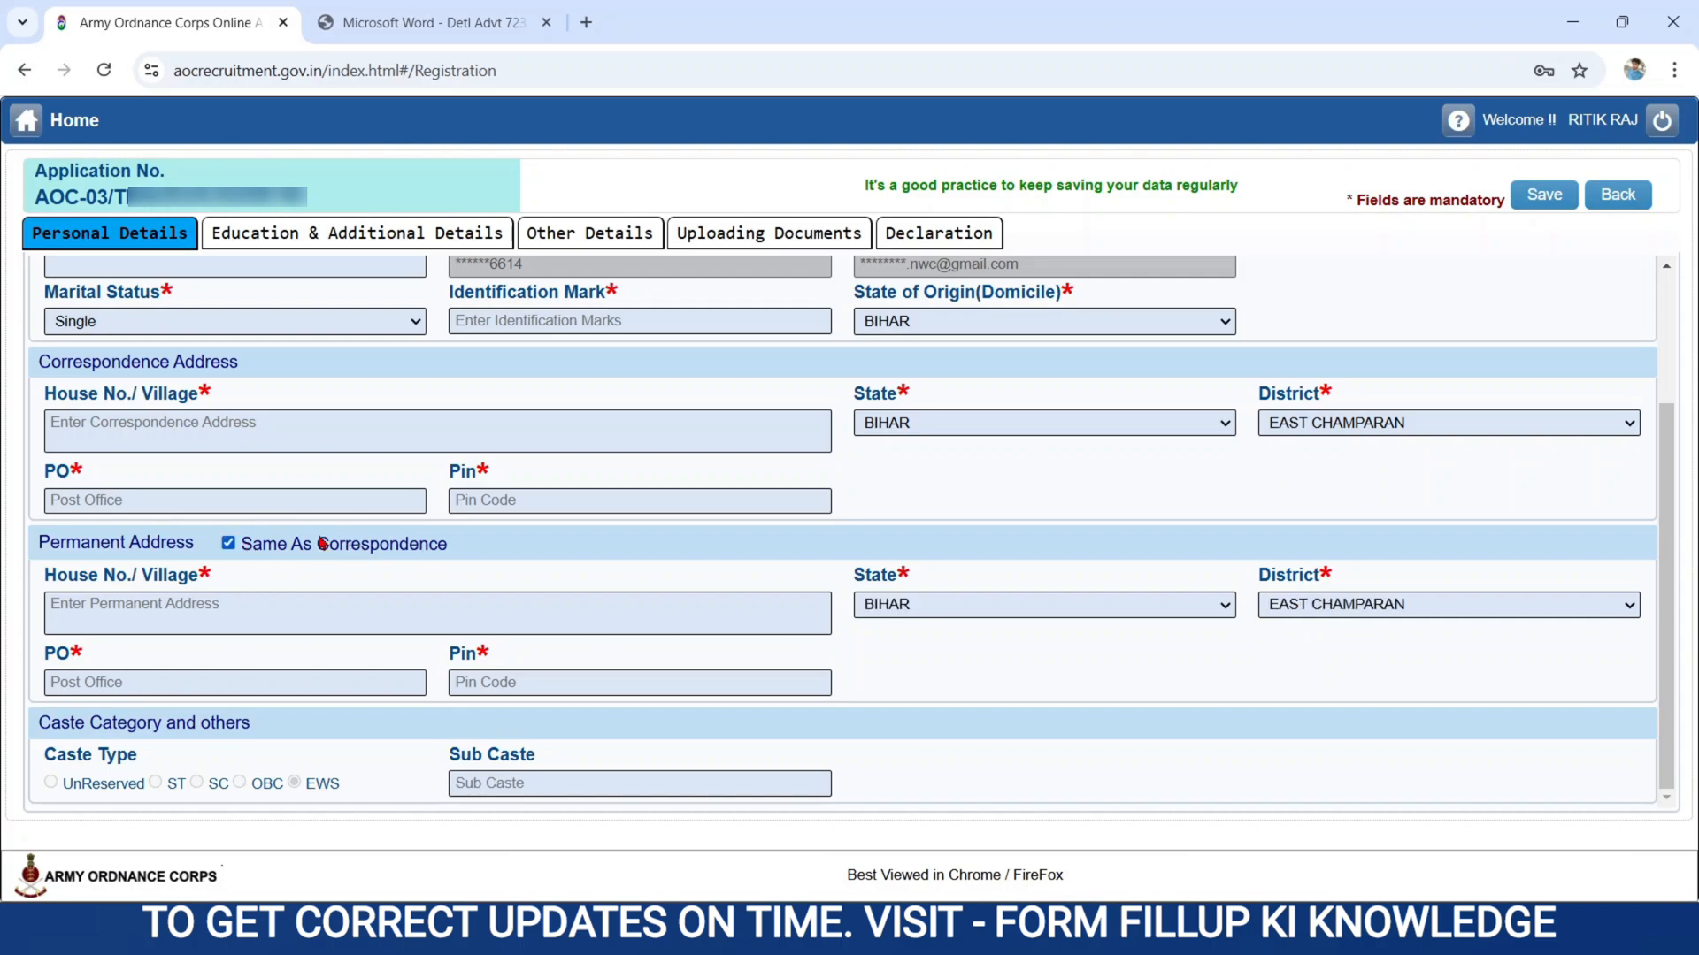
click(228, 545)
click(104, 618)
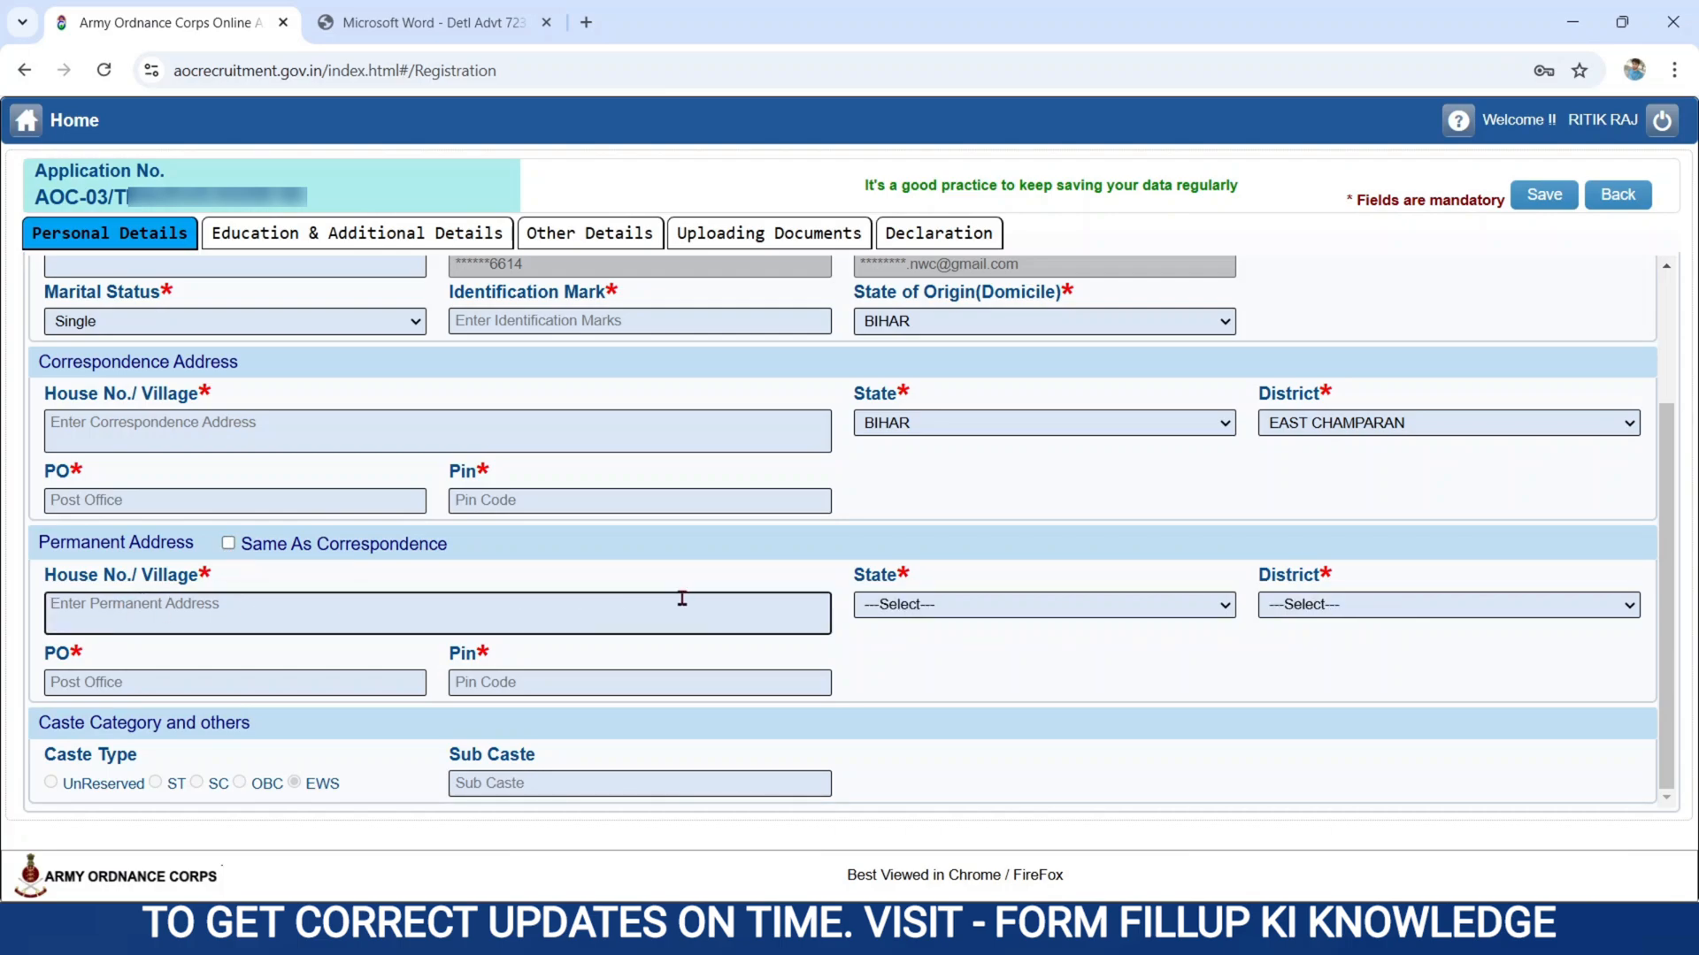
click(877, 607)
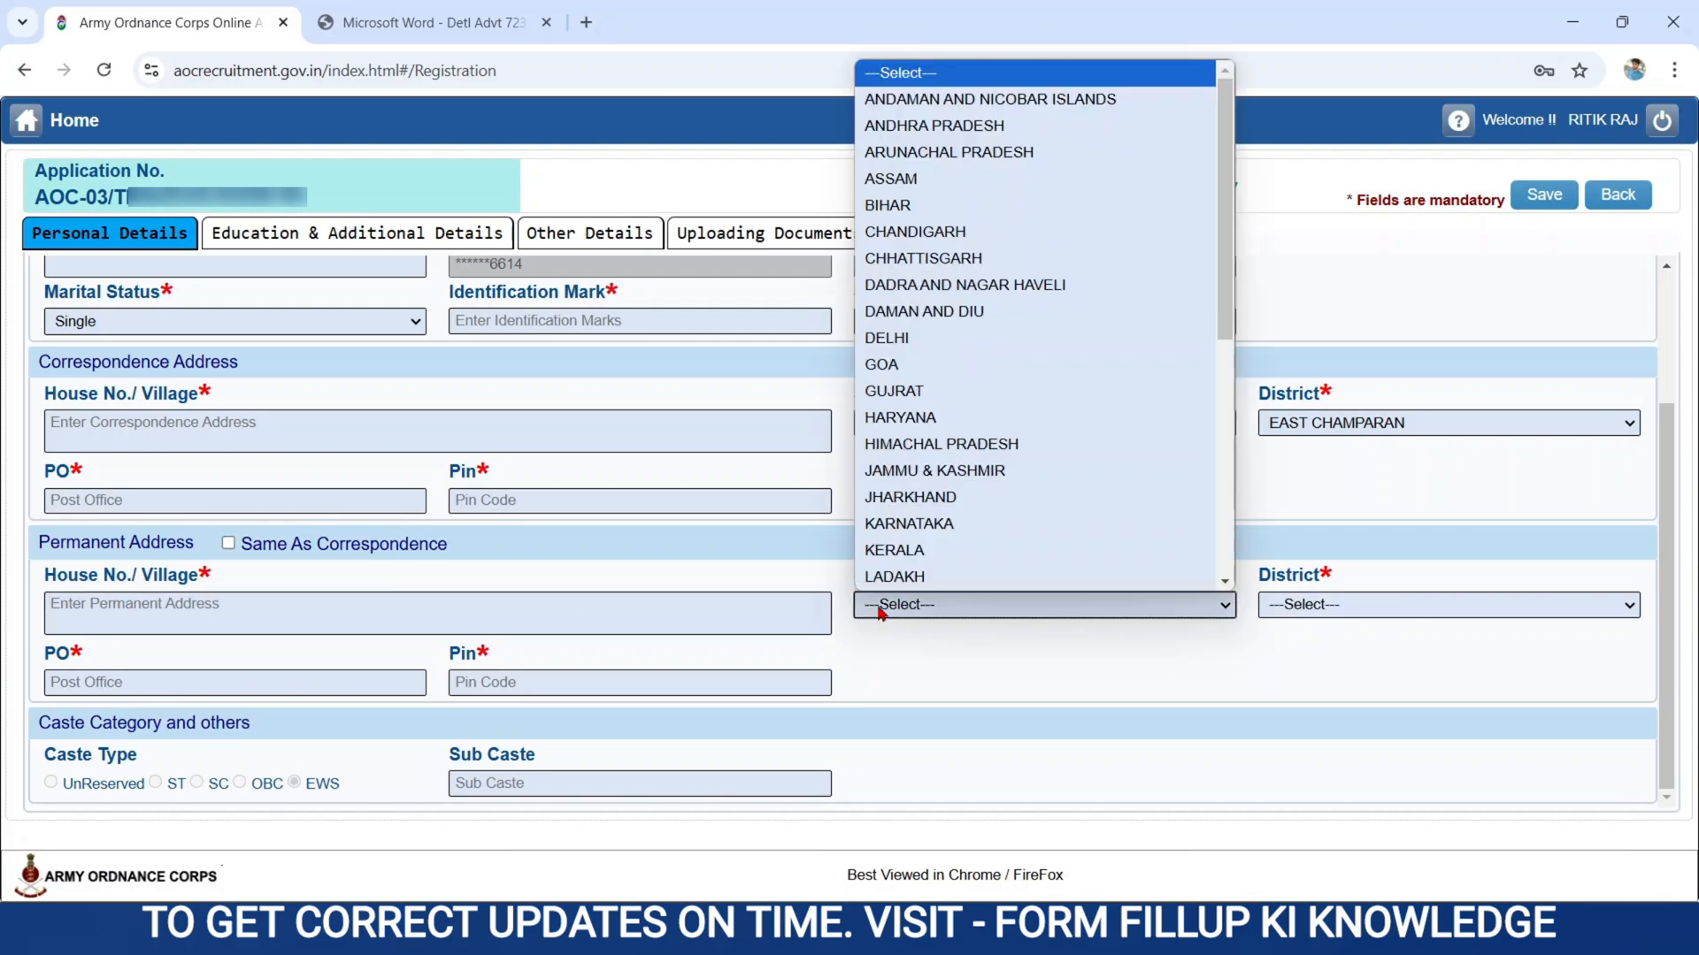
click(1447, 607)
click(252, 687)
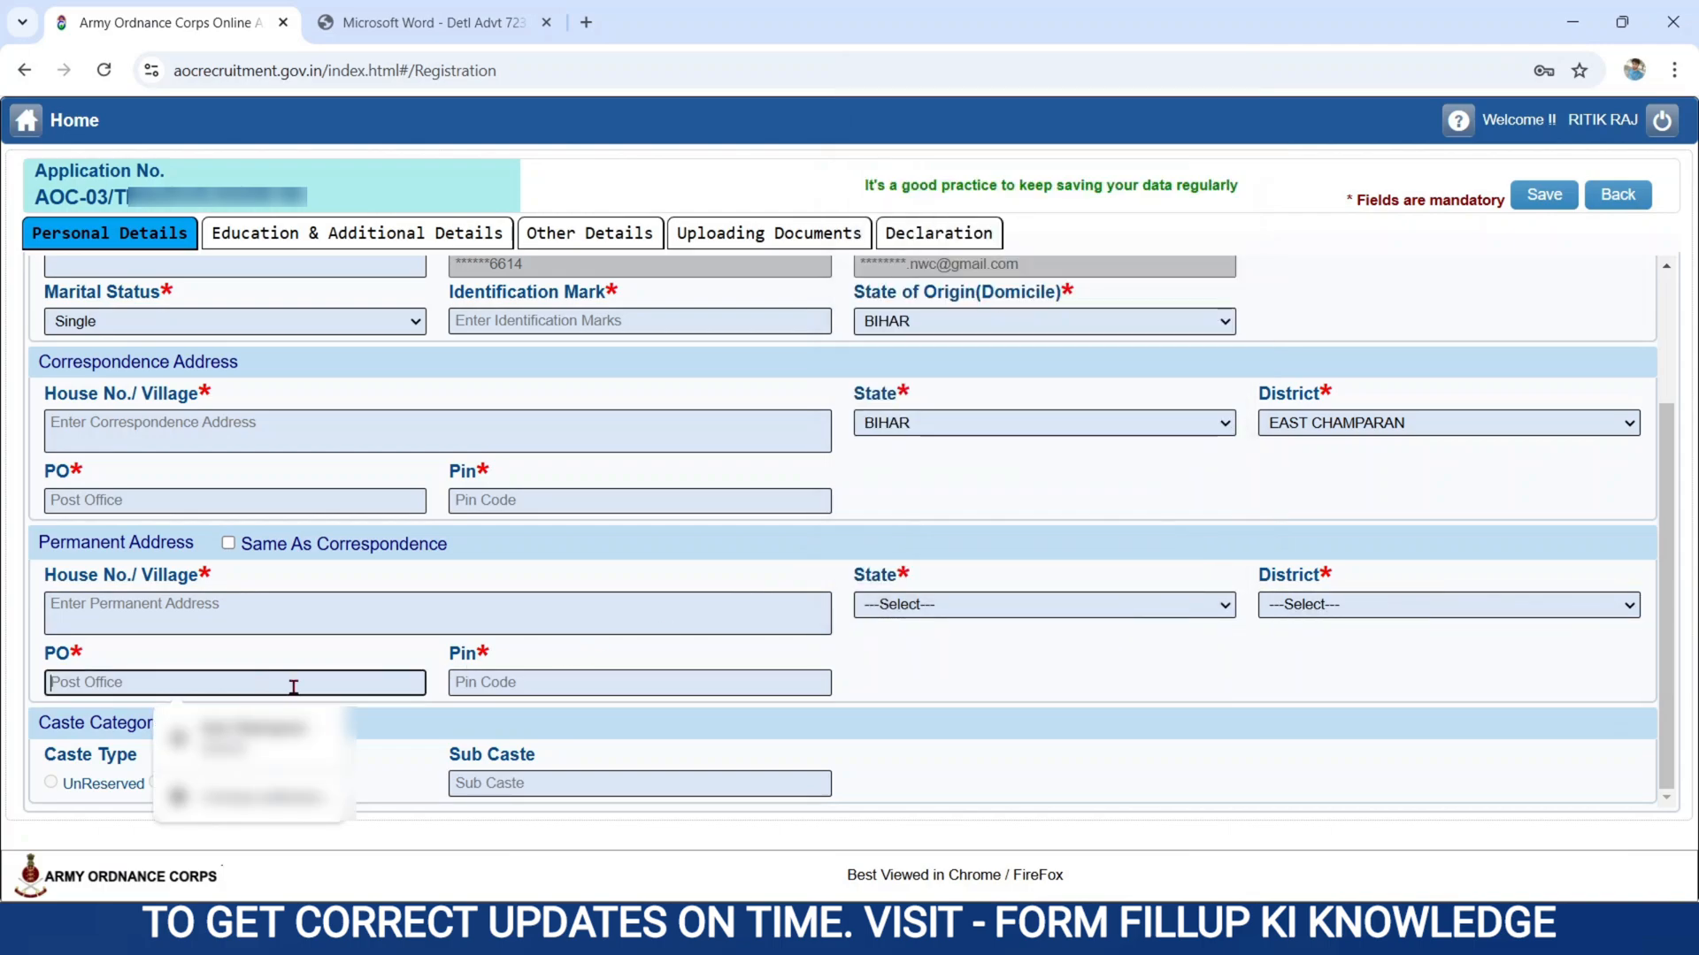
click(475, 690)
click(1012, 726)
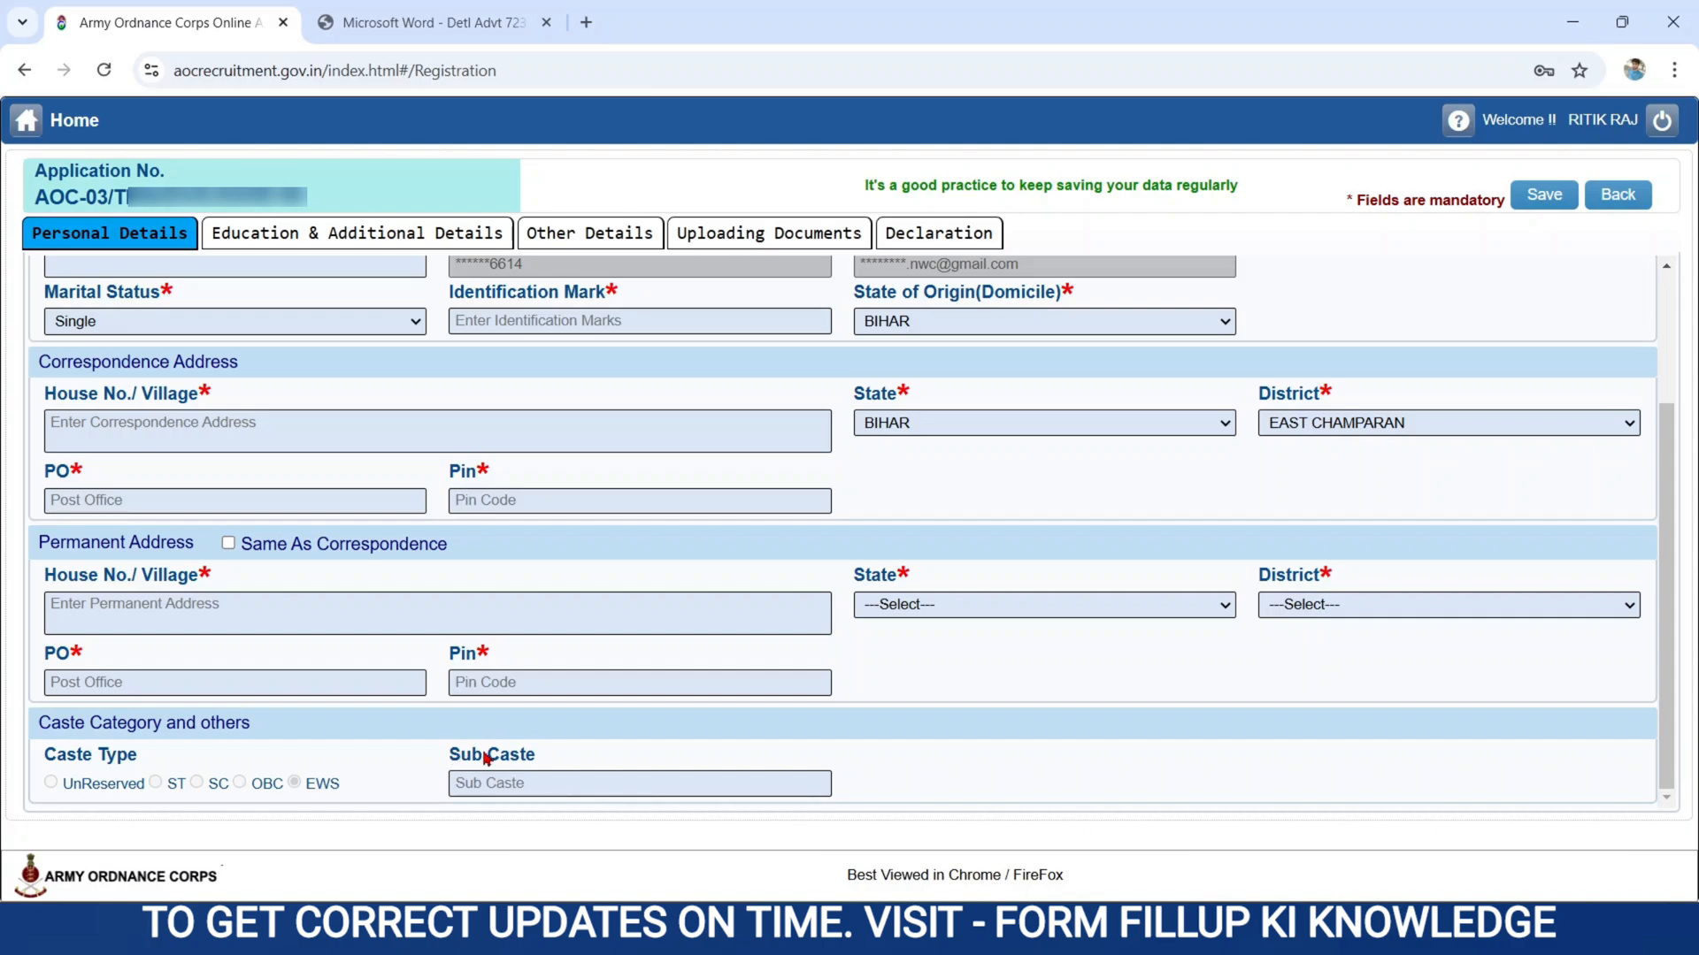
Complete the identification mark as A CUT MARK ON RIGHT FOOT, both addresses as identical and the sub caste as BRAHMIN, and save the personal details.
click(503, 778)
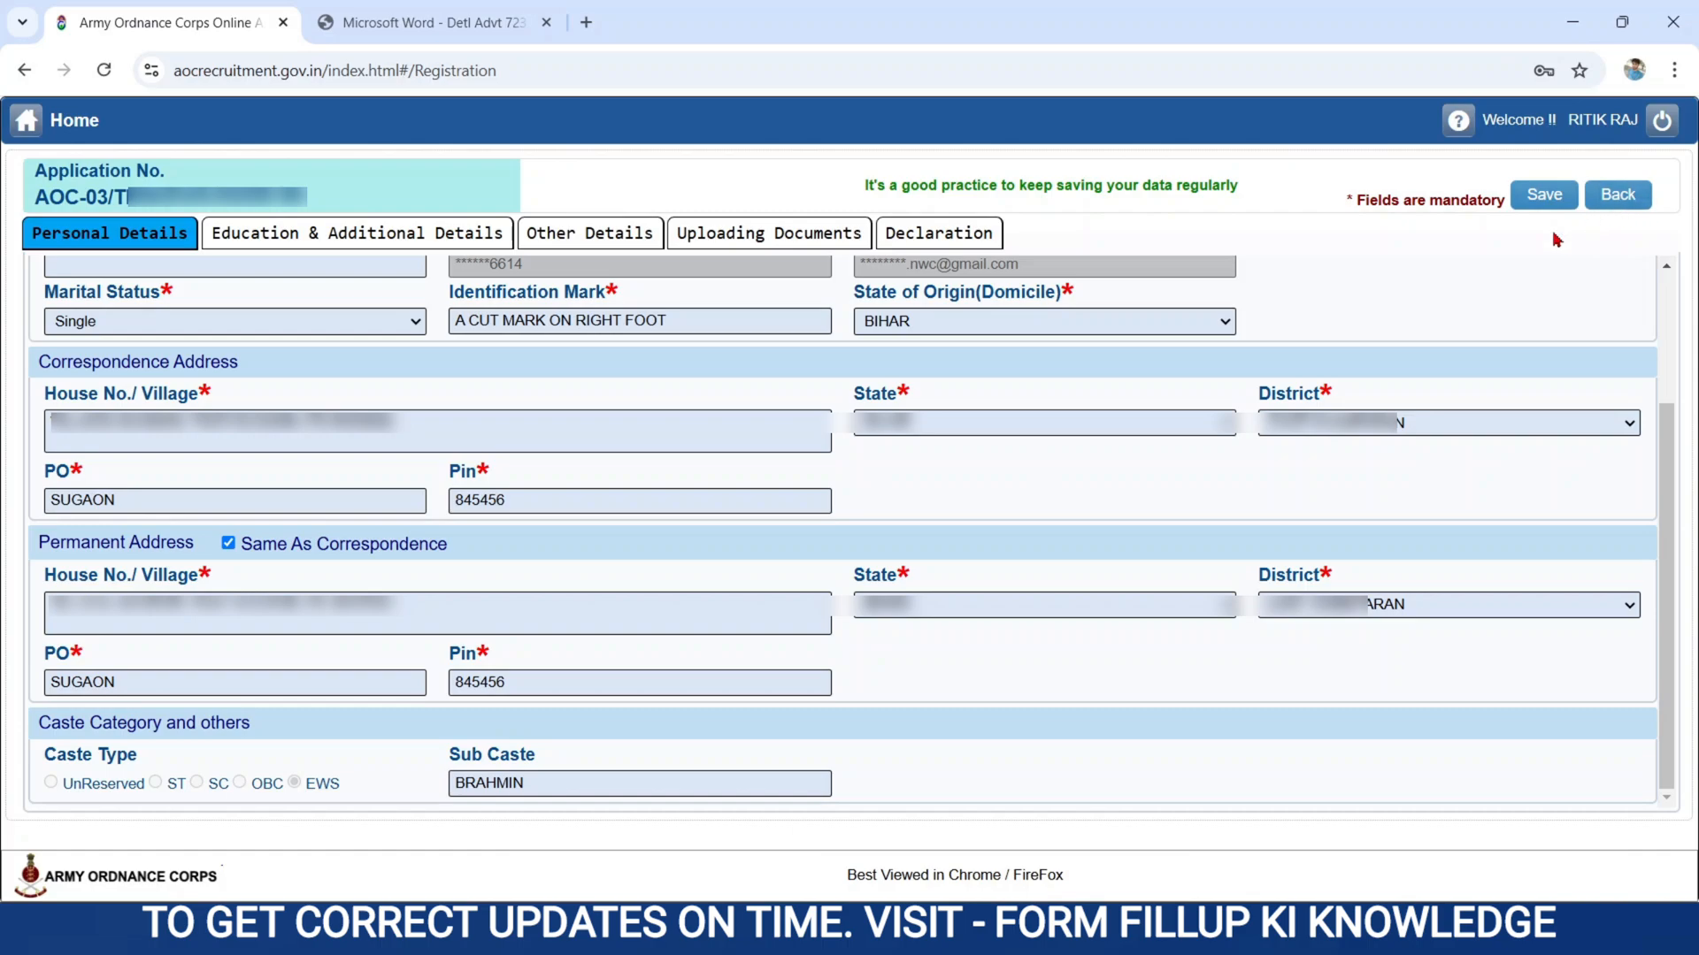
click(1544, 200)
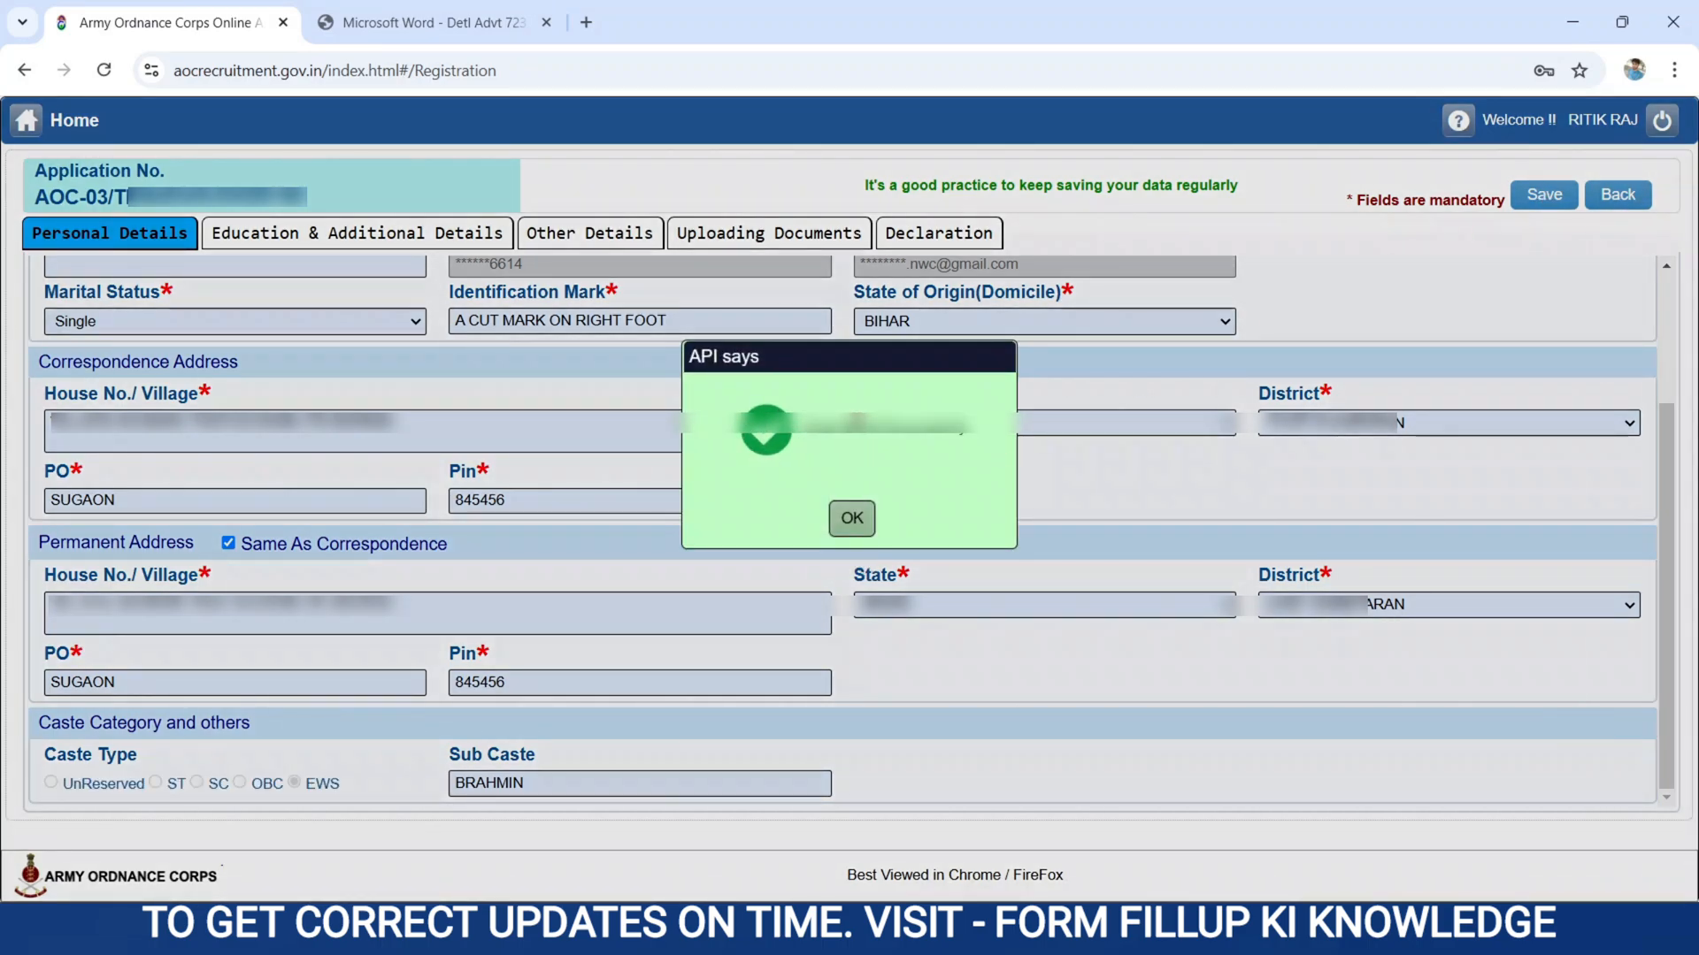
In the education details, set the 10th qualification's state to BIHAR and its board to Bihar School Examination Board.
click(845, 522)
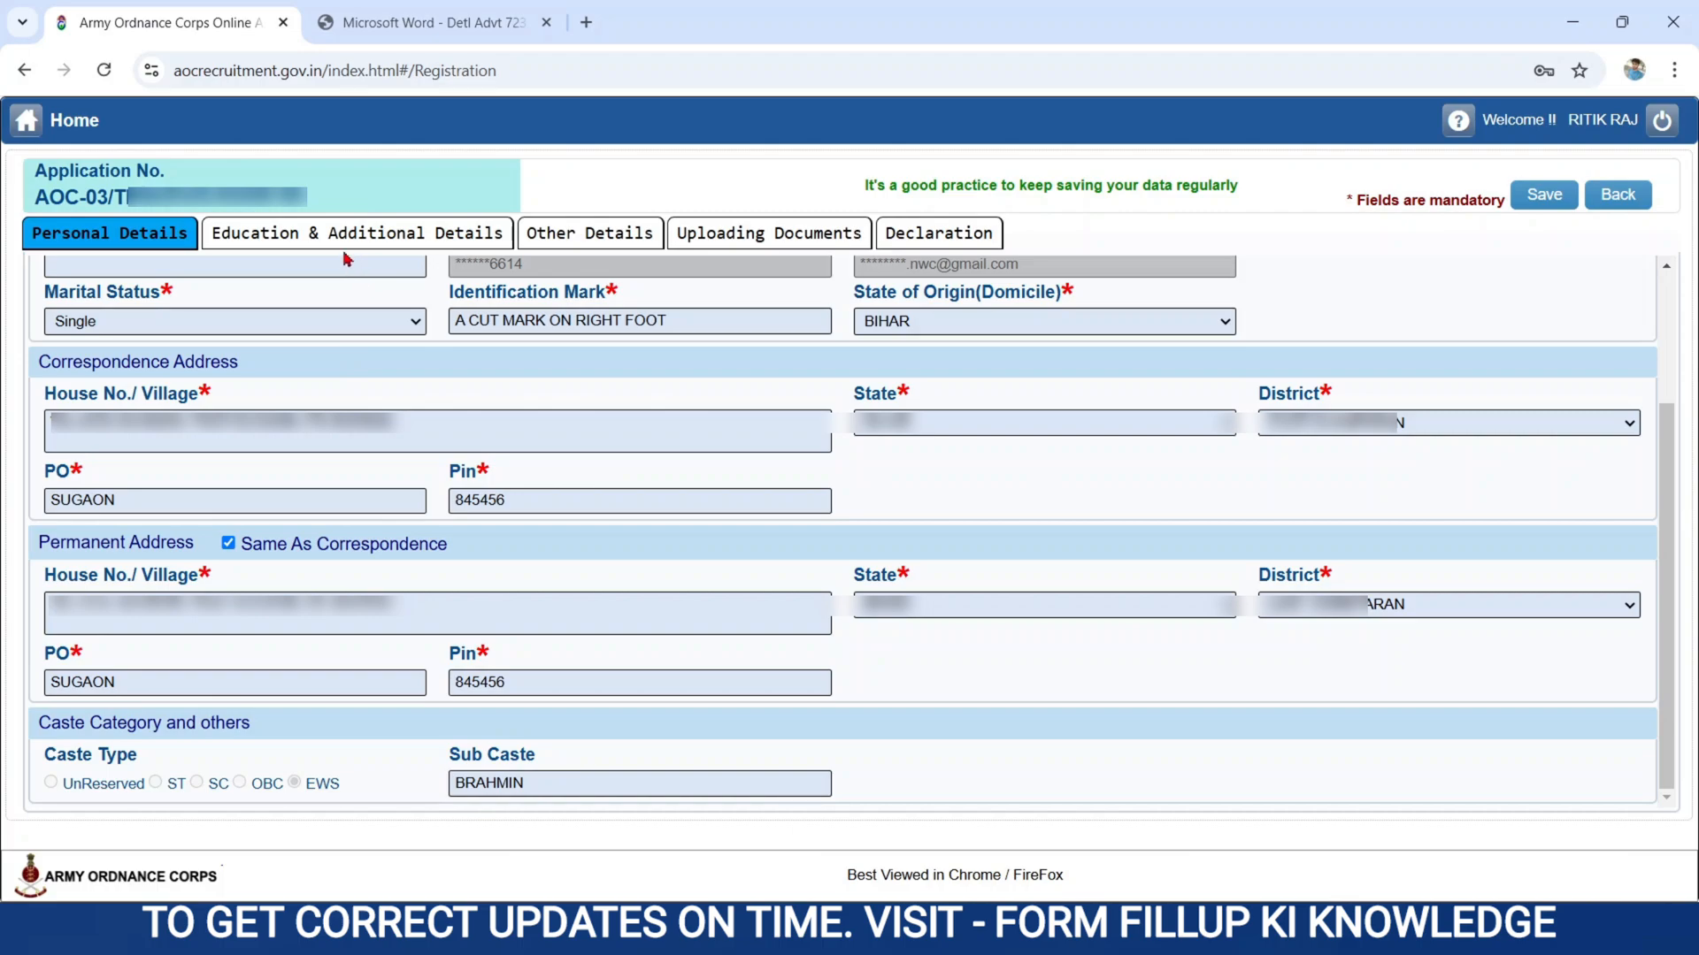
click(319, 243)
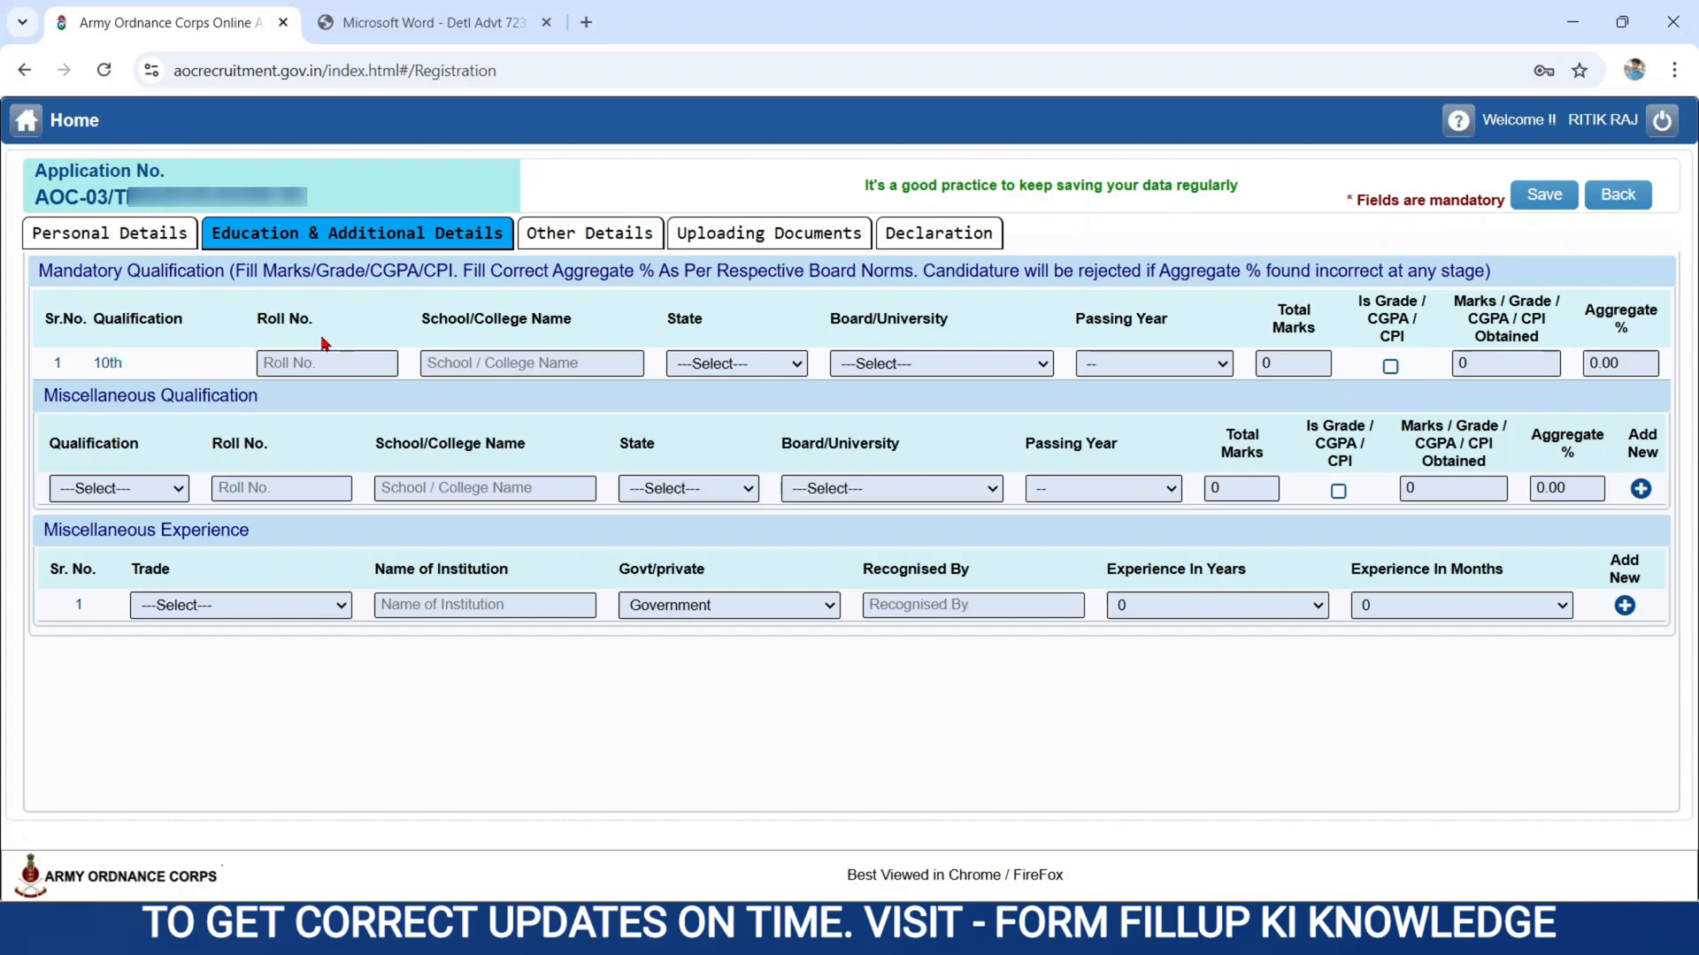
click(292, 359)
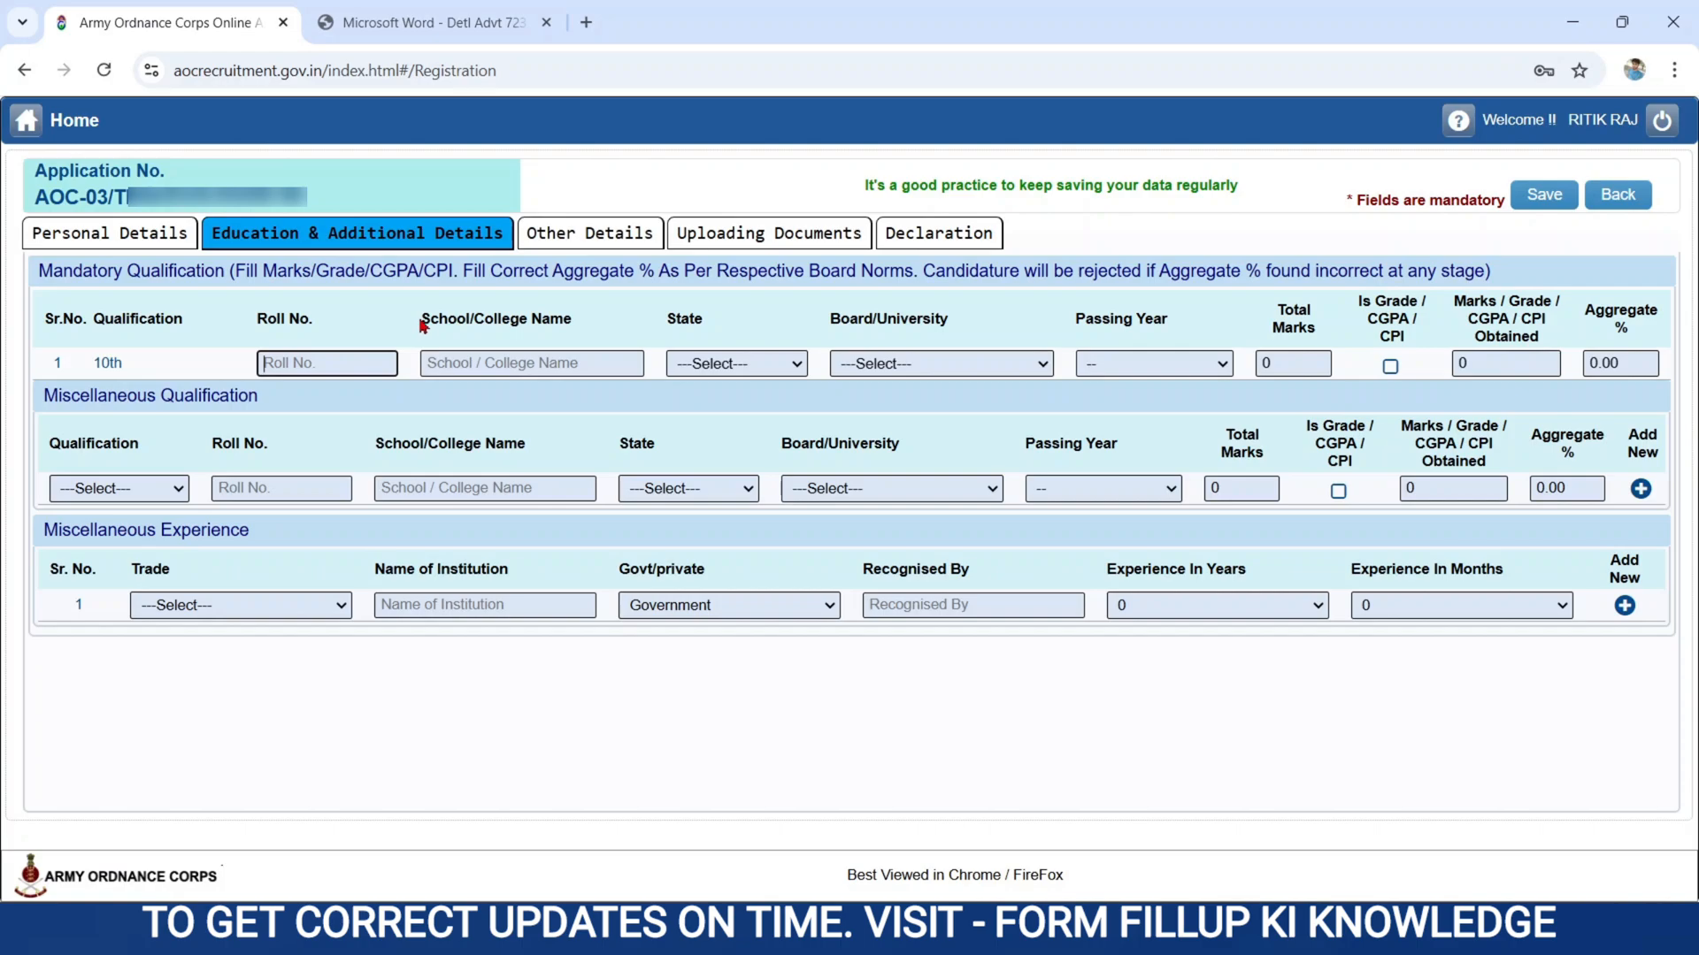
click(453, 318)
click(474, 365)
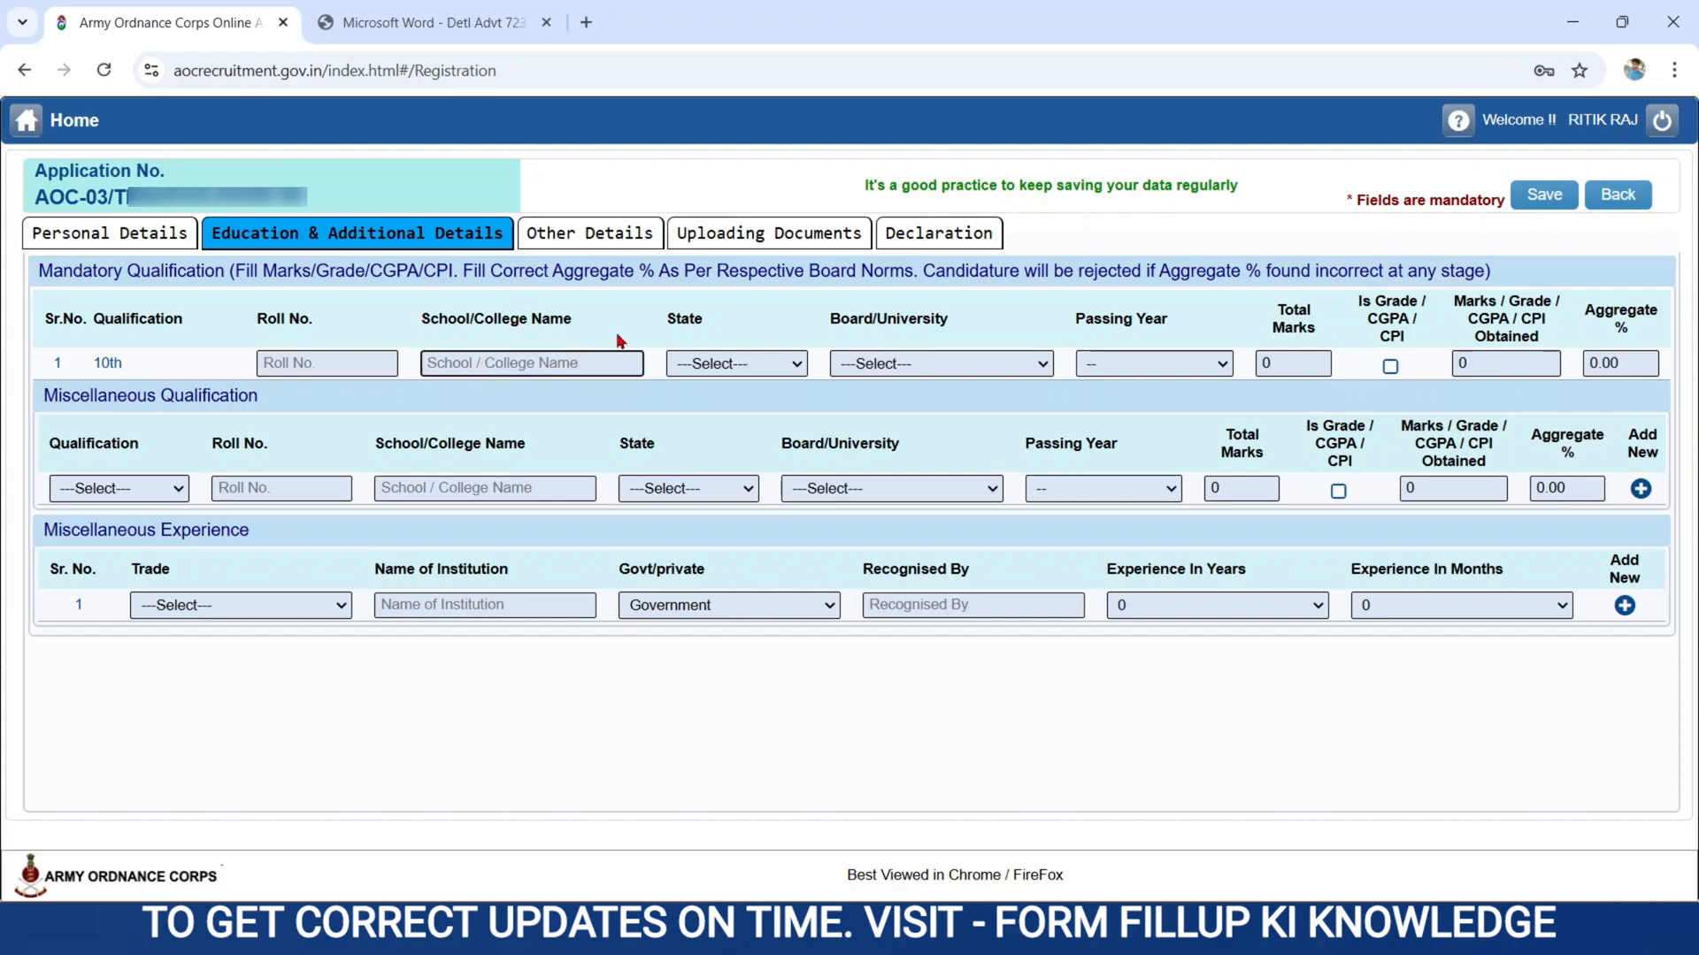
click(758, 344)
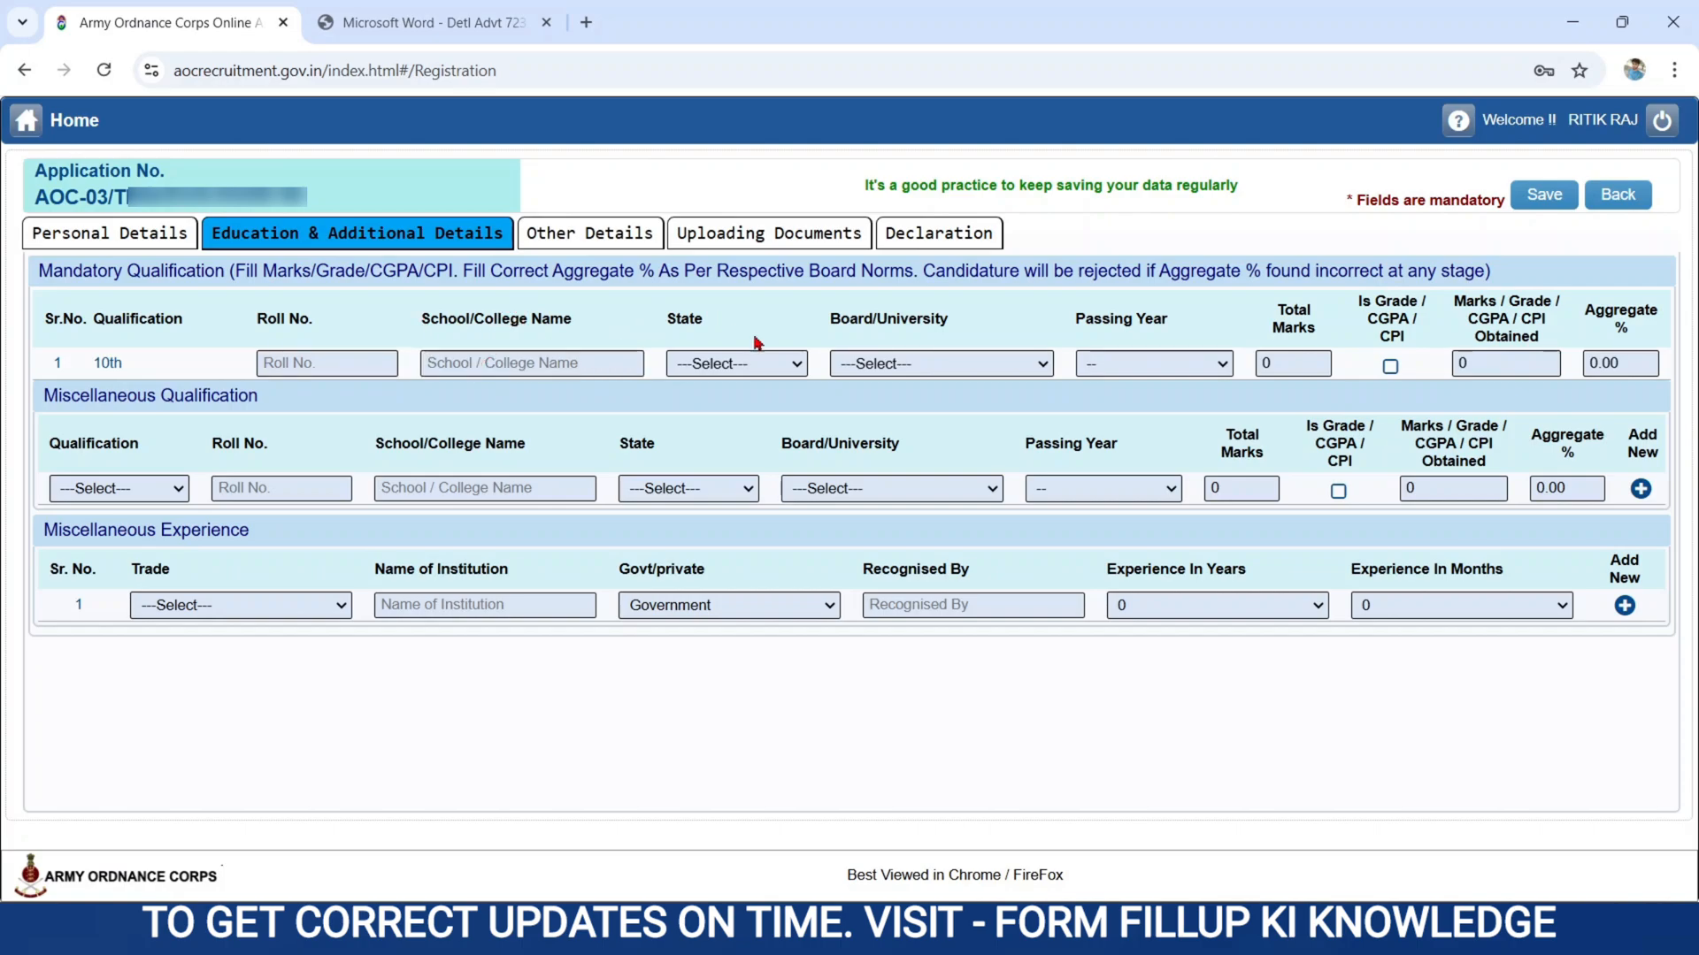
click(694, 363)
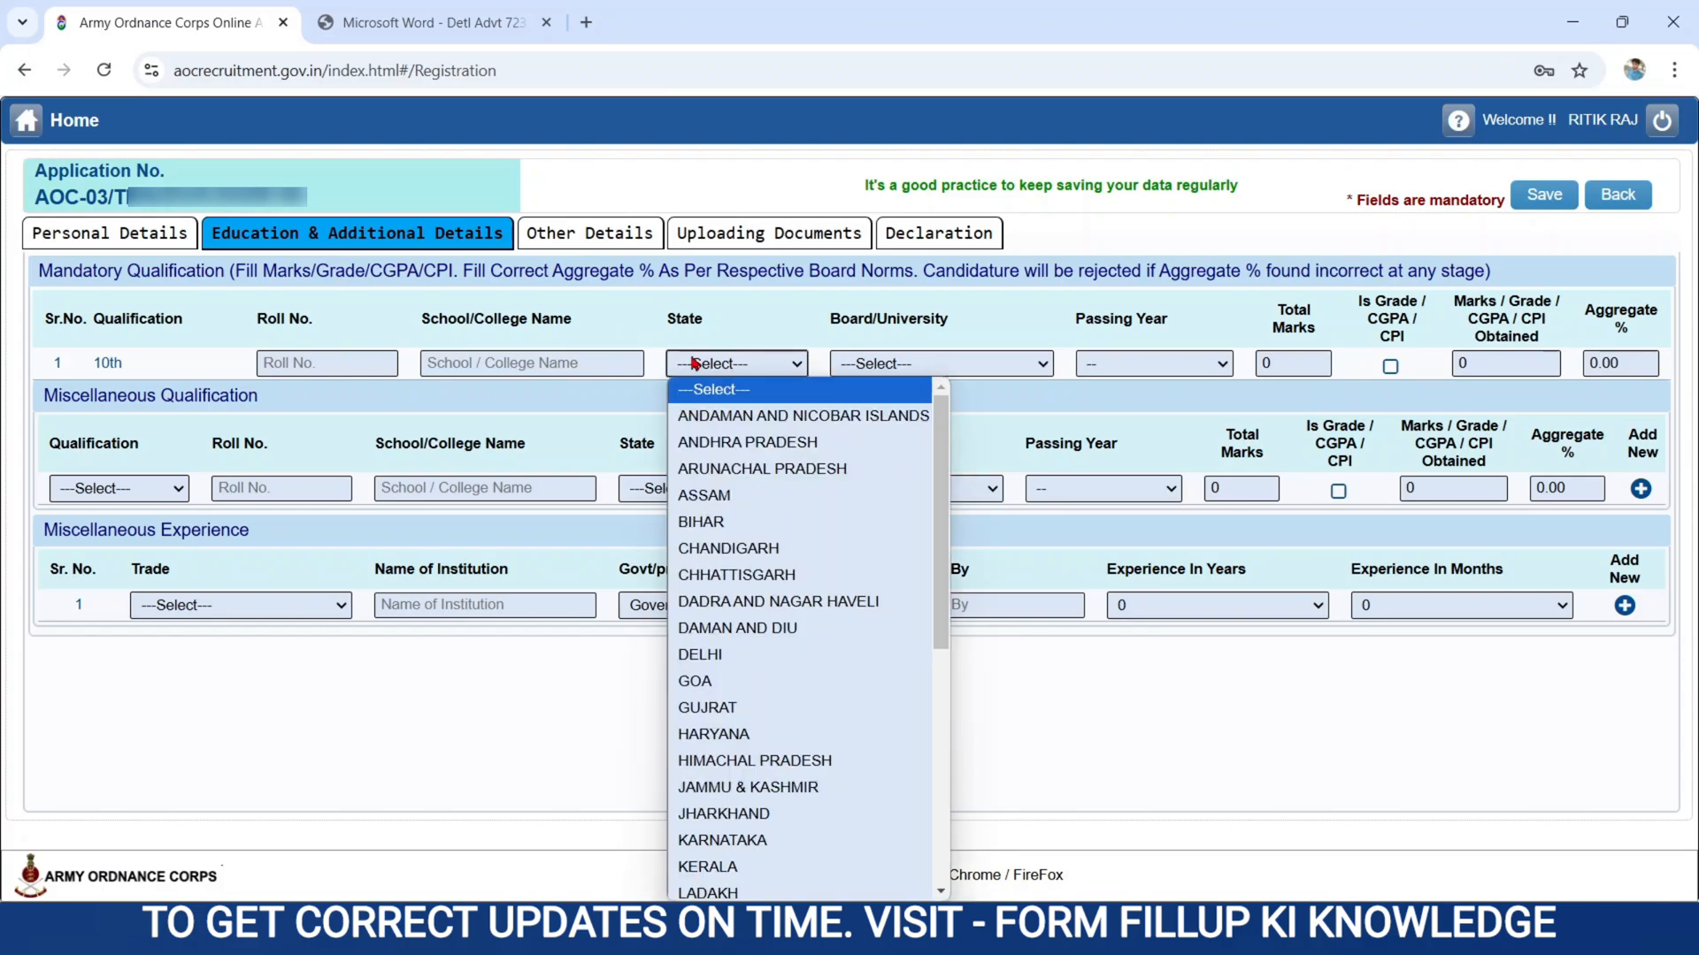
click(705, 523)
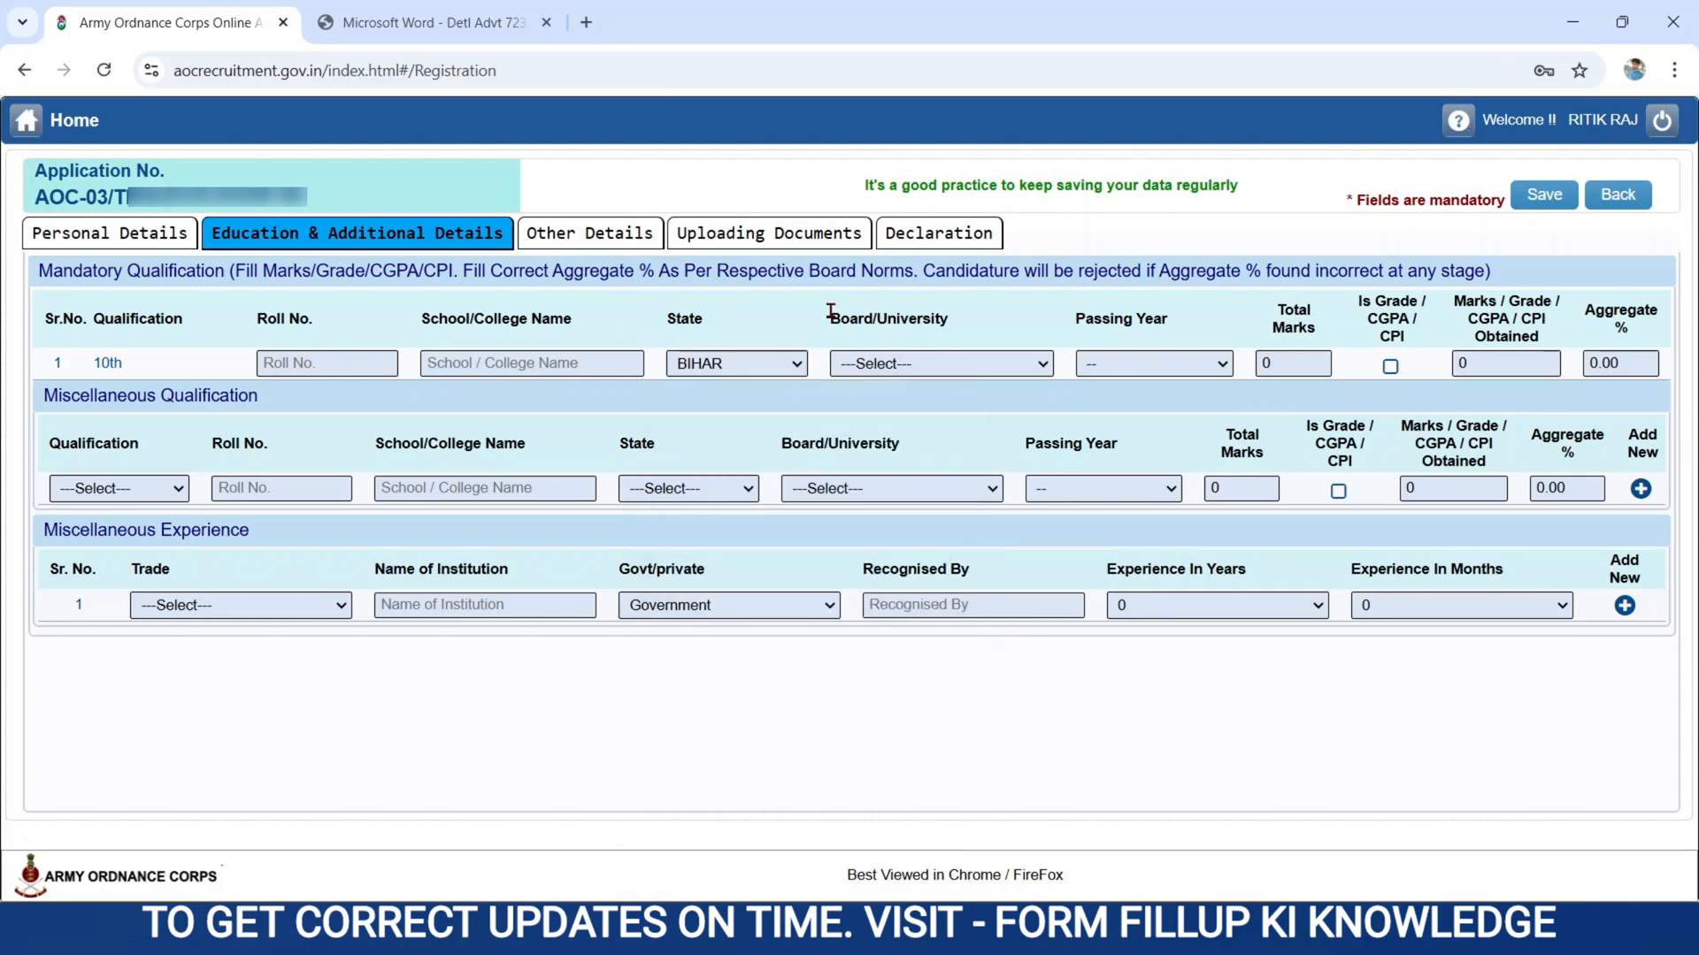
click(895, 360)
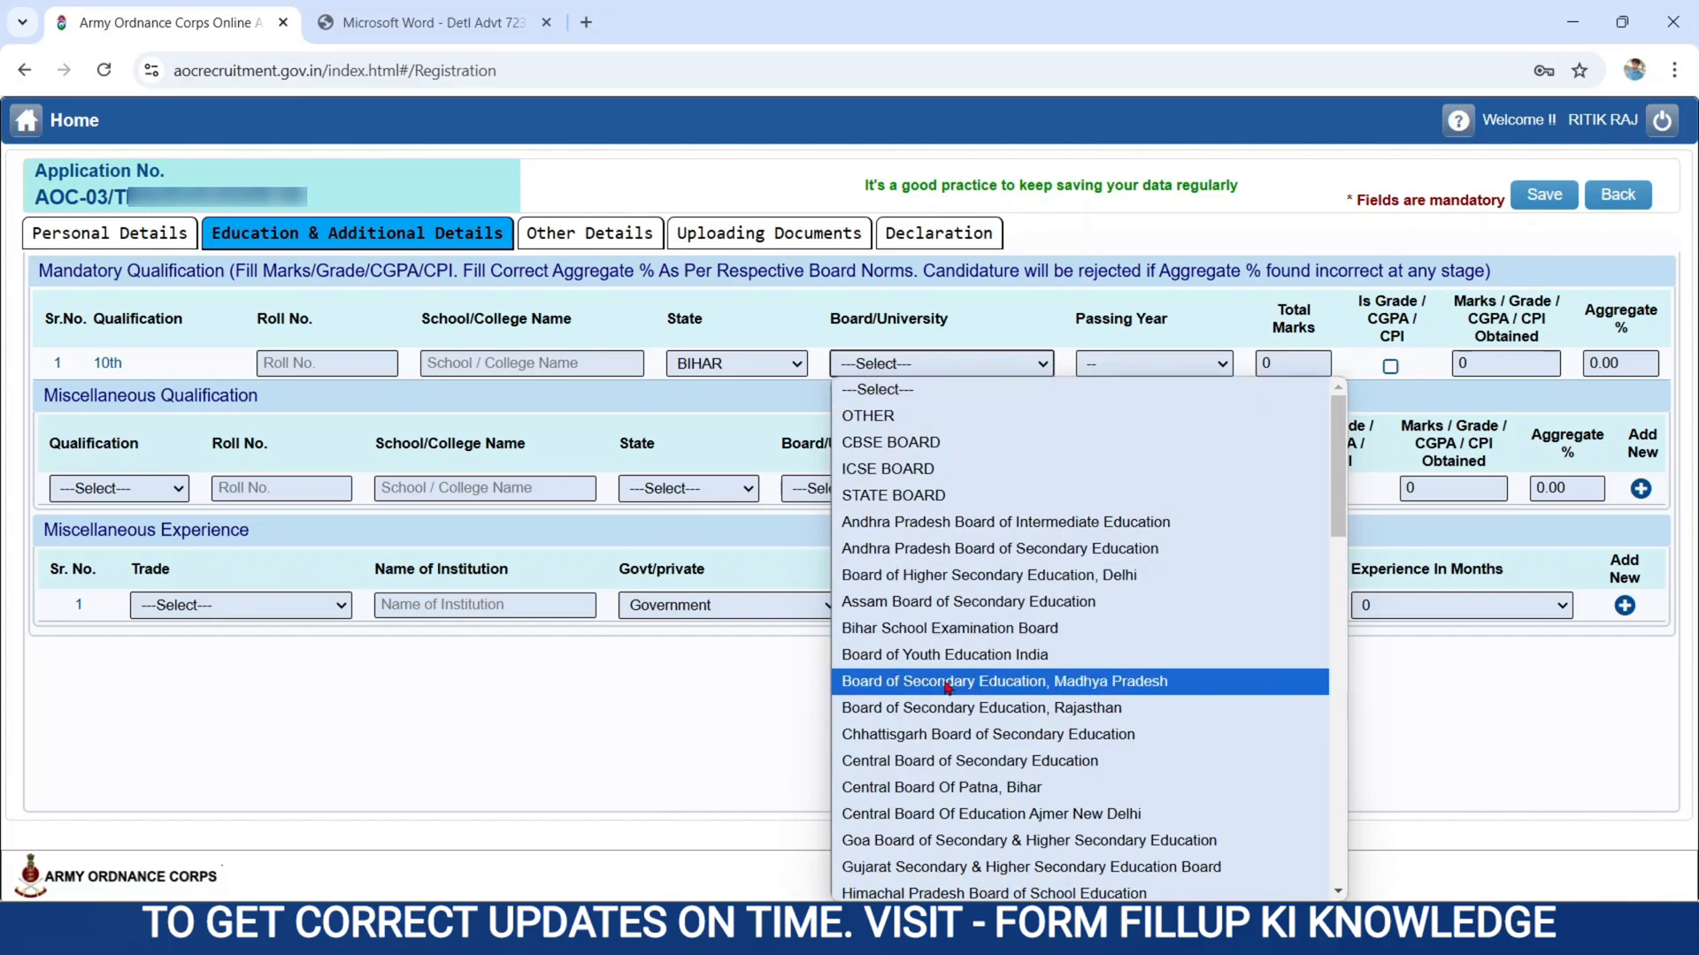
click(903, 634)
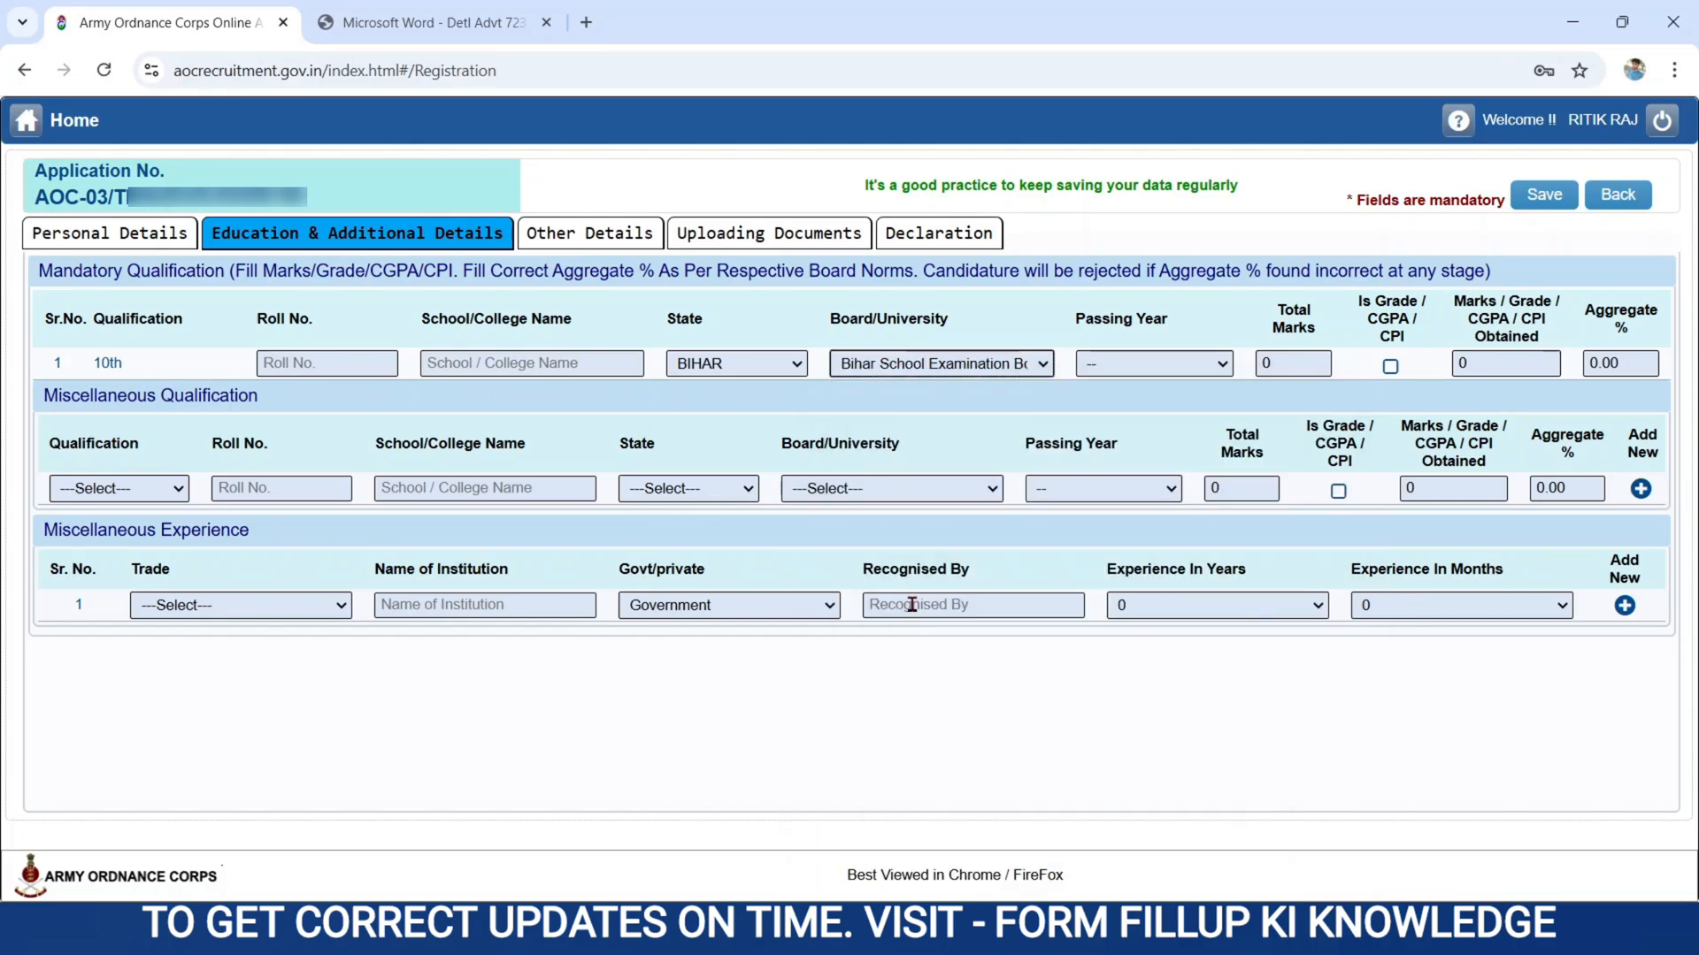
Set the 10th passing year to 2017, total marks to 500 and marks obtained to 300.
click(1102, 362)
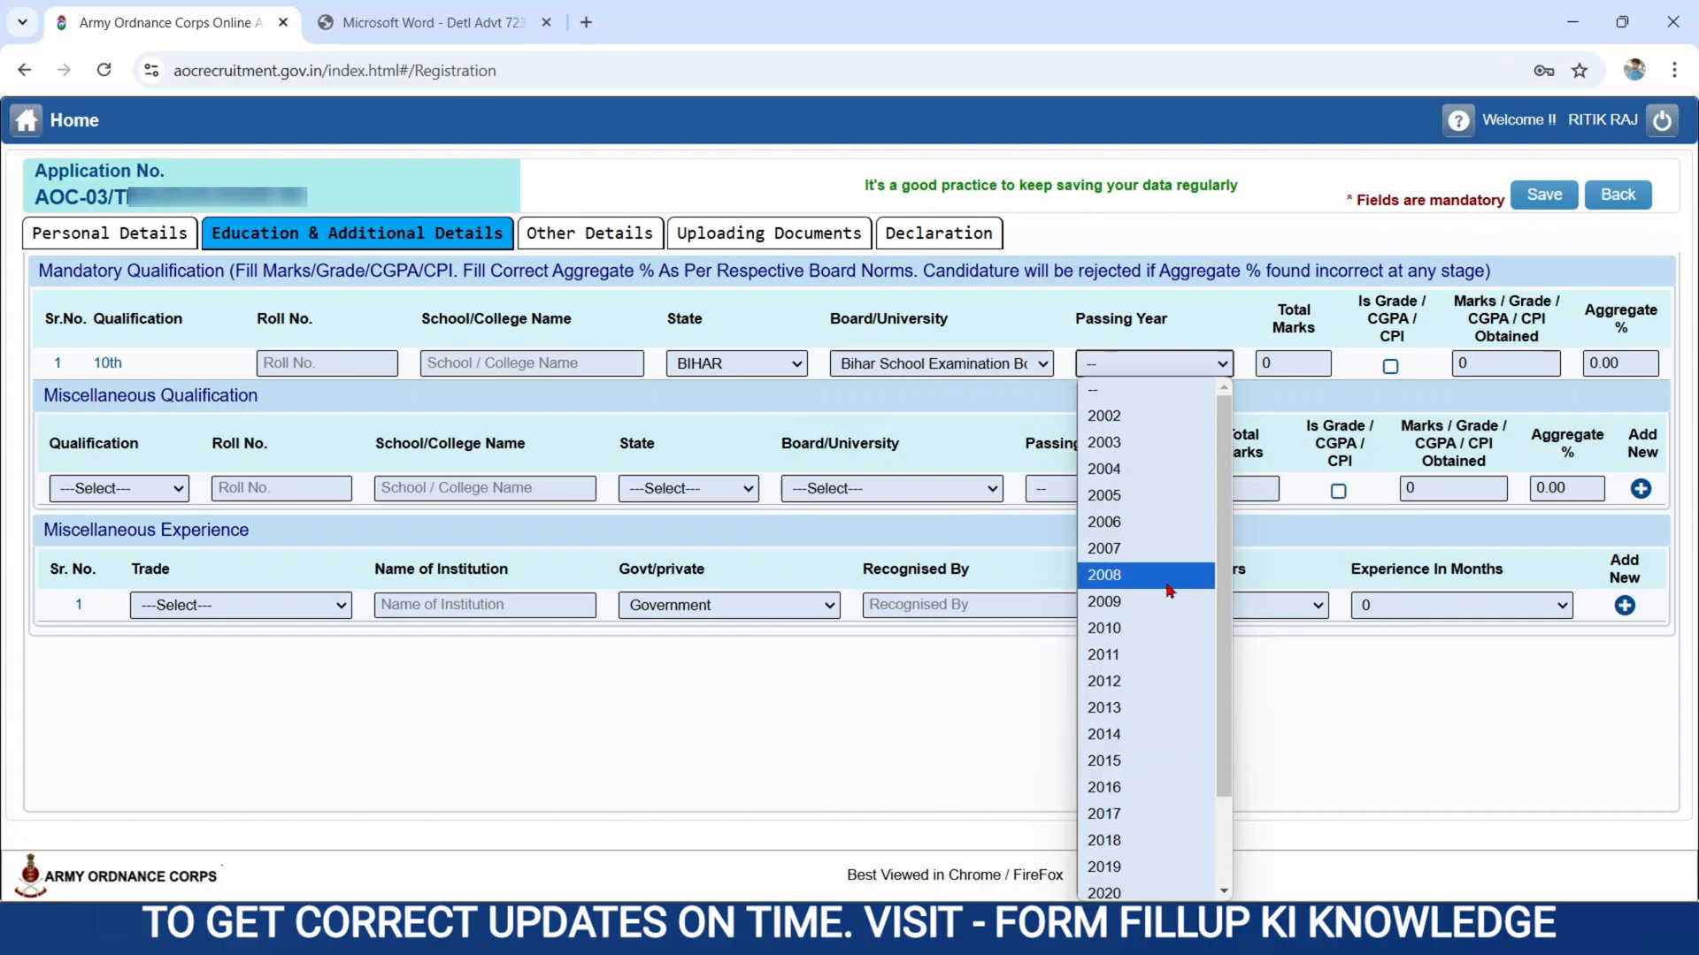
click(1109, 823)
click(1289, 361)
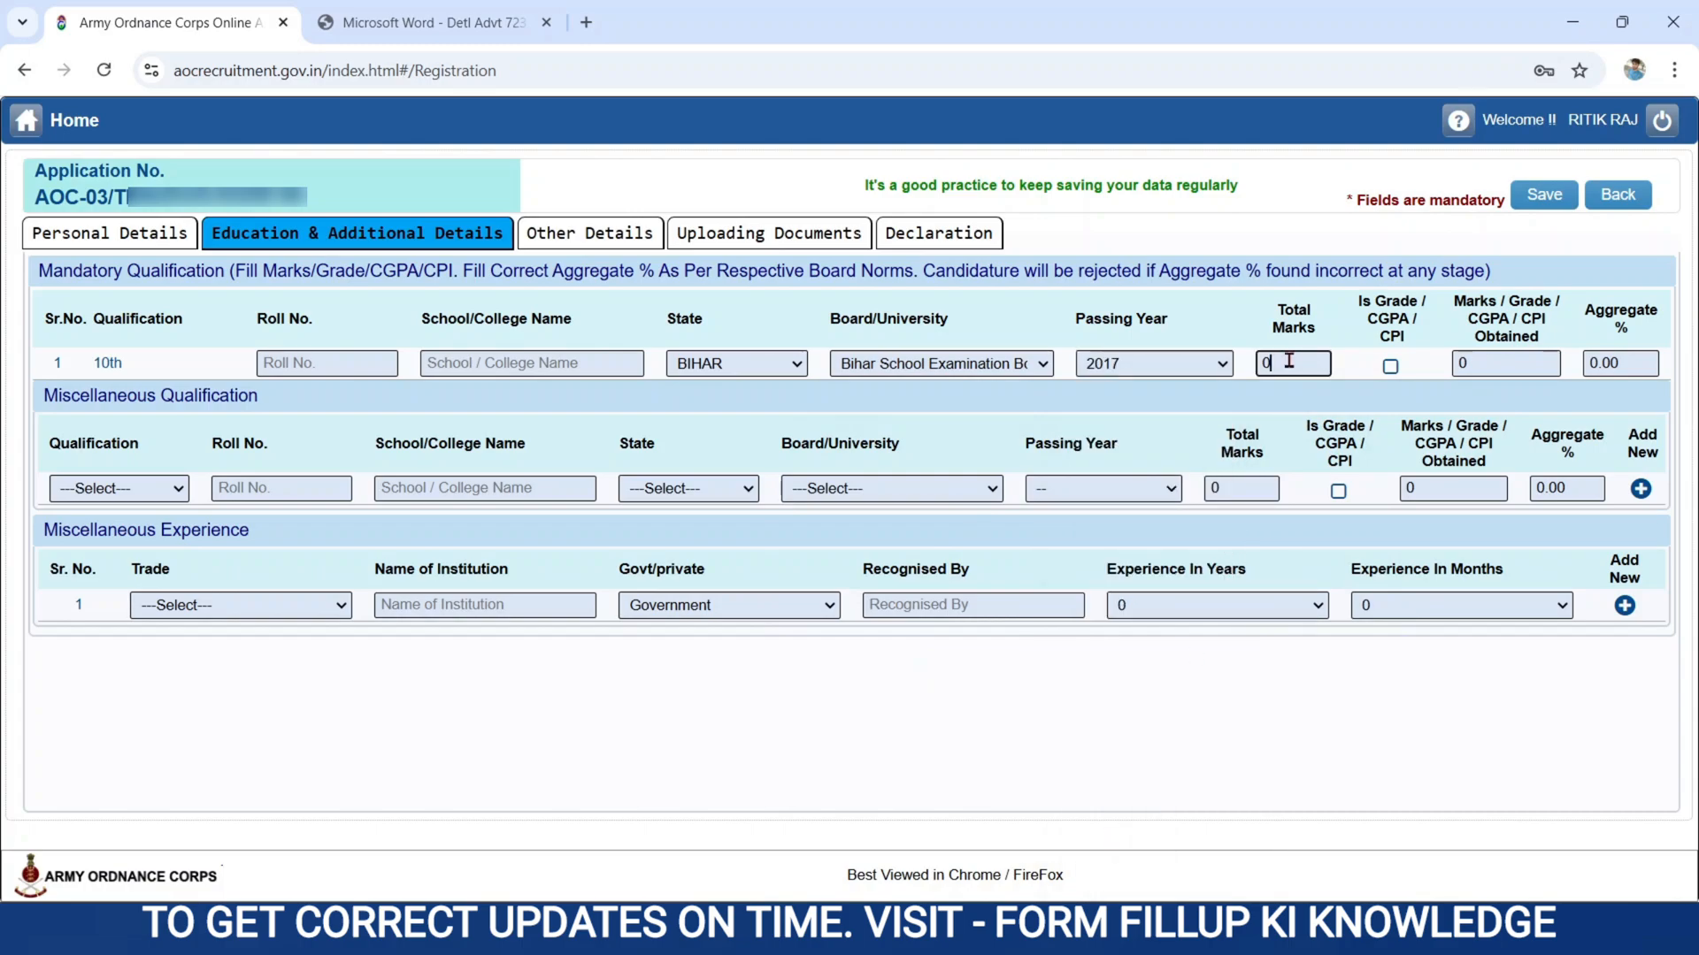
key(BackSpace)
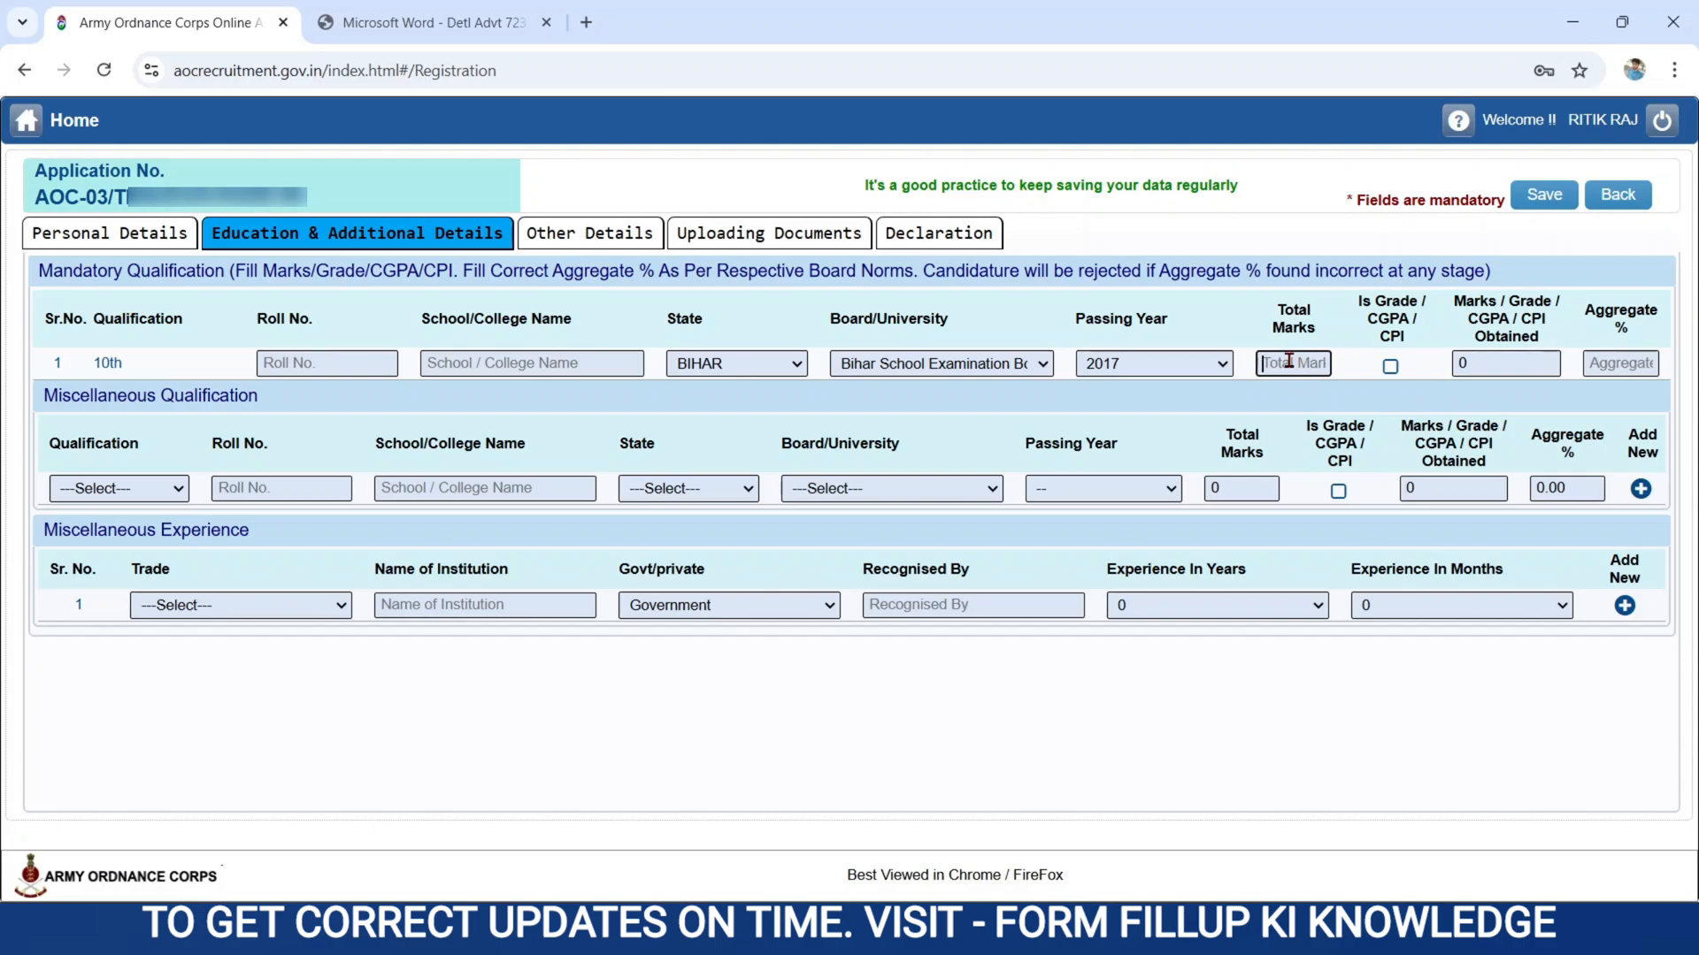
text(500)
click(1494, 364)
key(BackSpace)
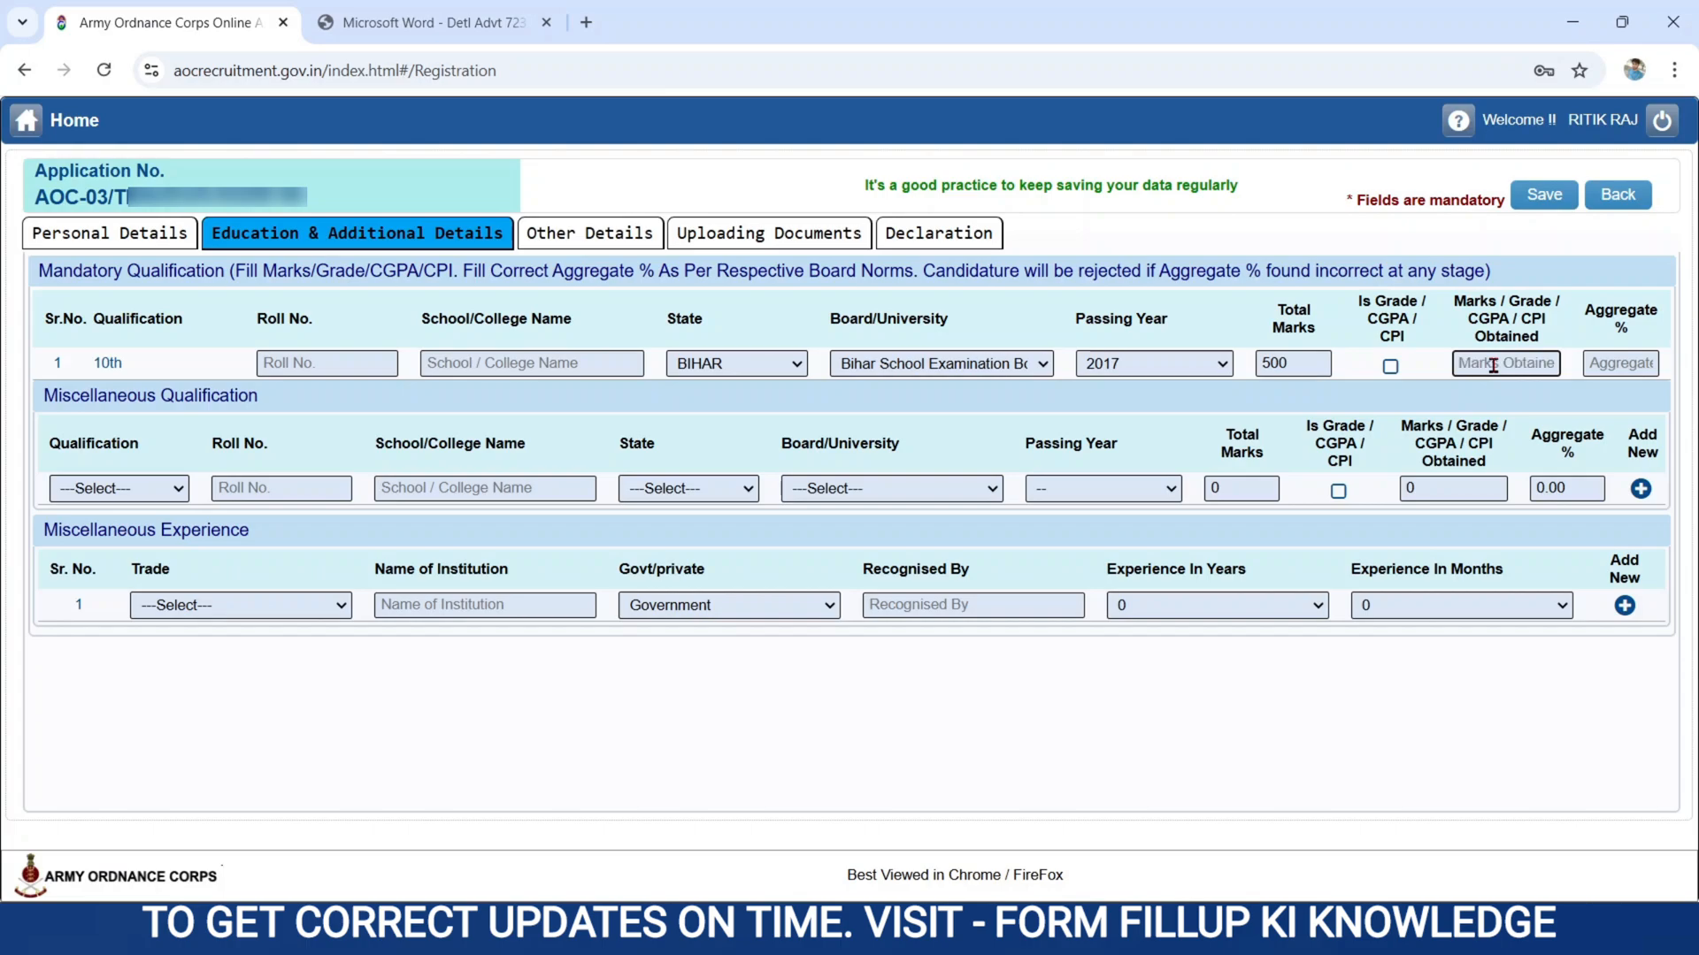
text(300)
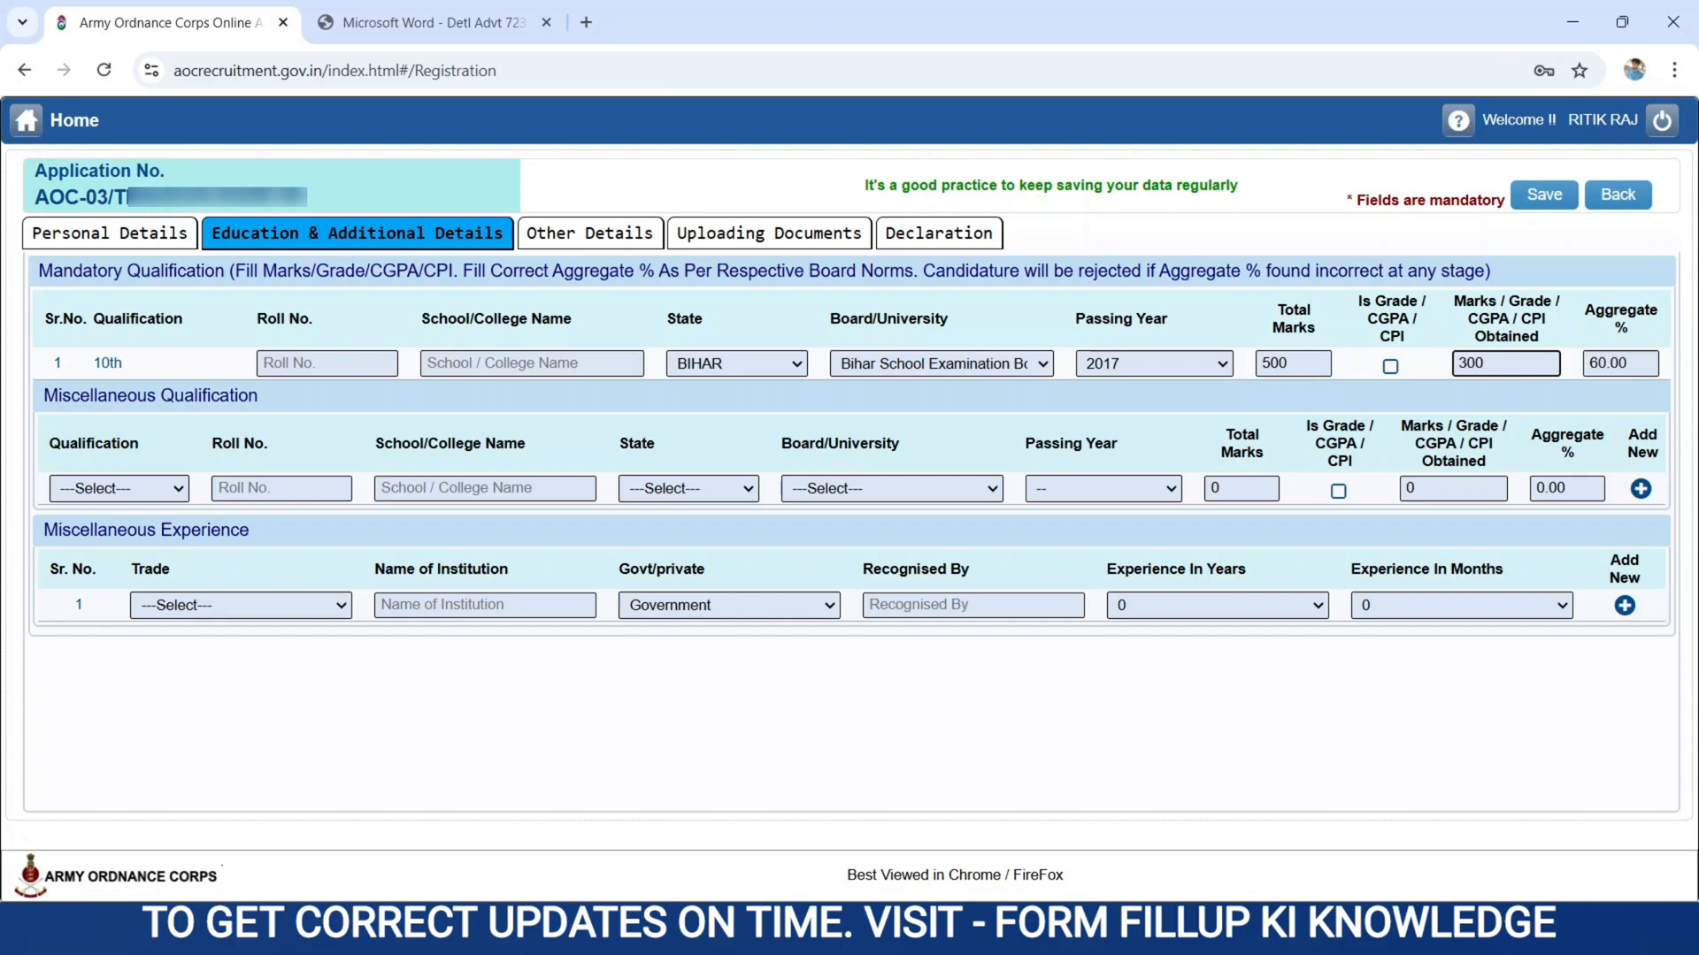
click(1606, 365)
Choose 12th as the first miscellaneous qualification and add another qualification row below it.
click(193, 351)
click(148, 492)
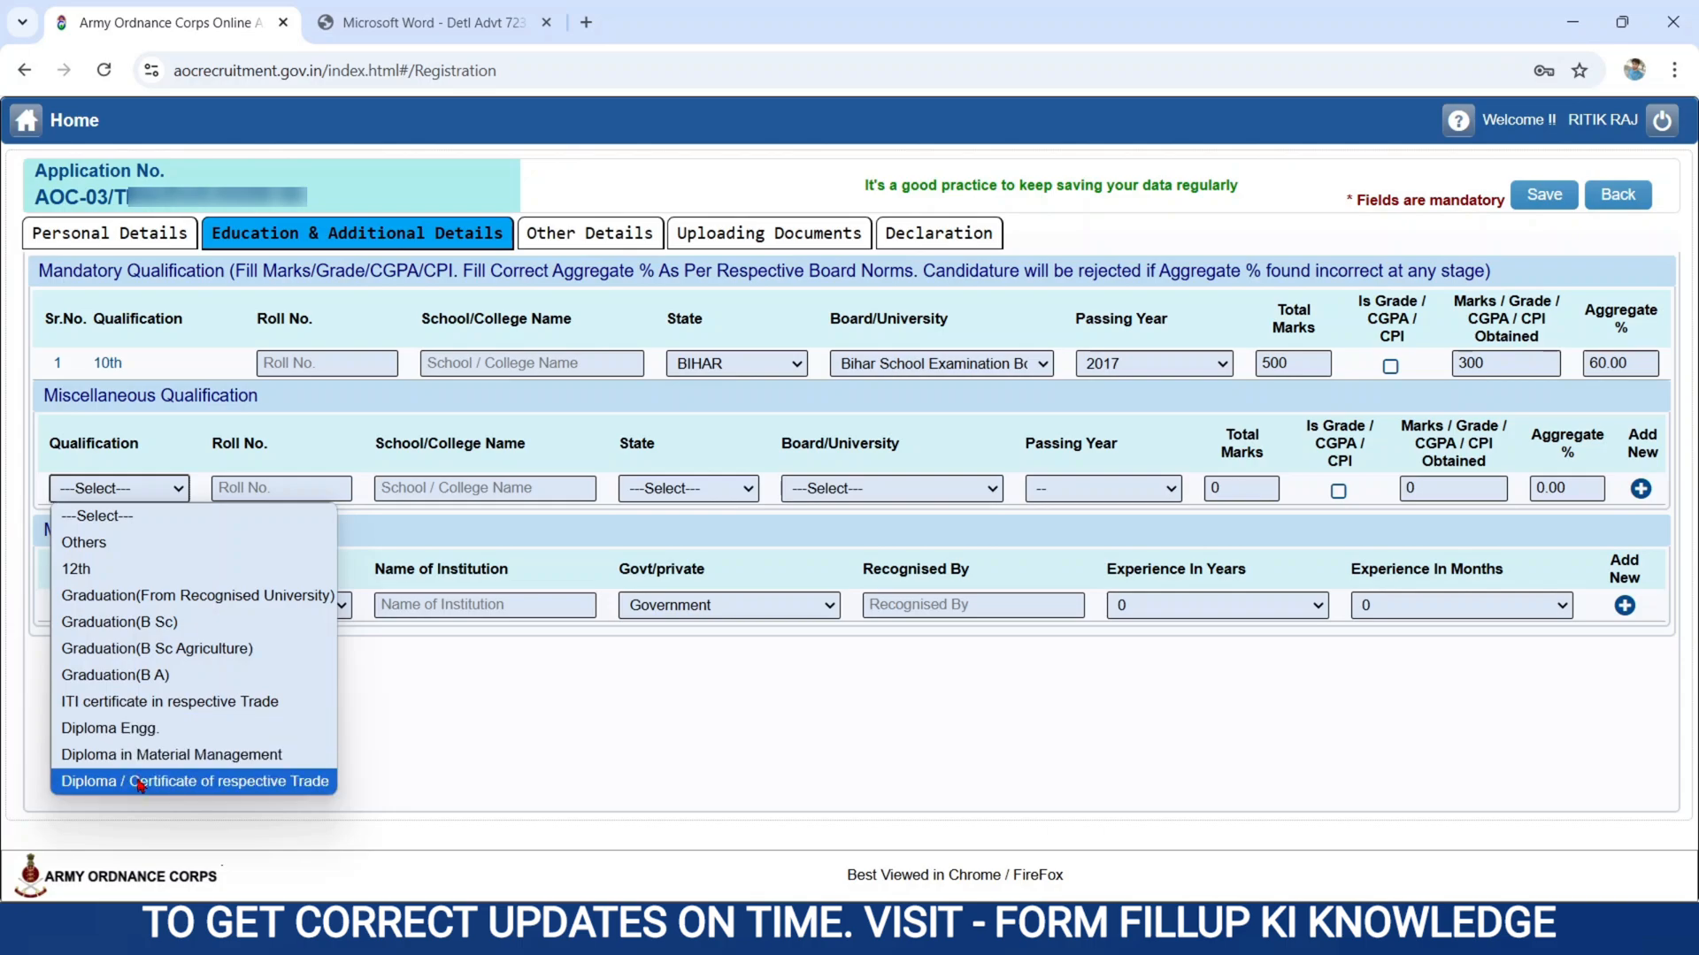
click(92, 581)
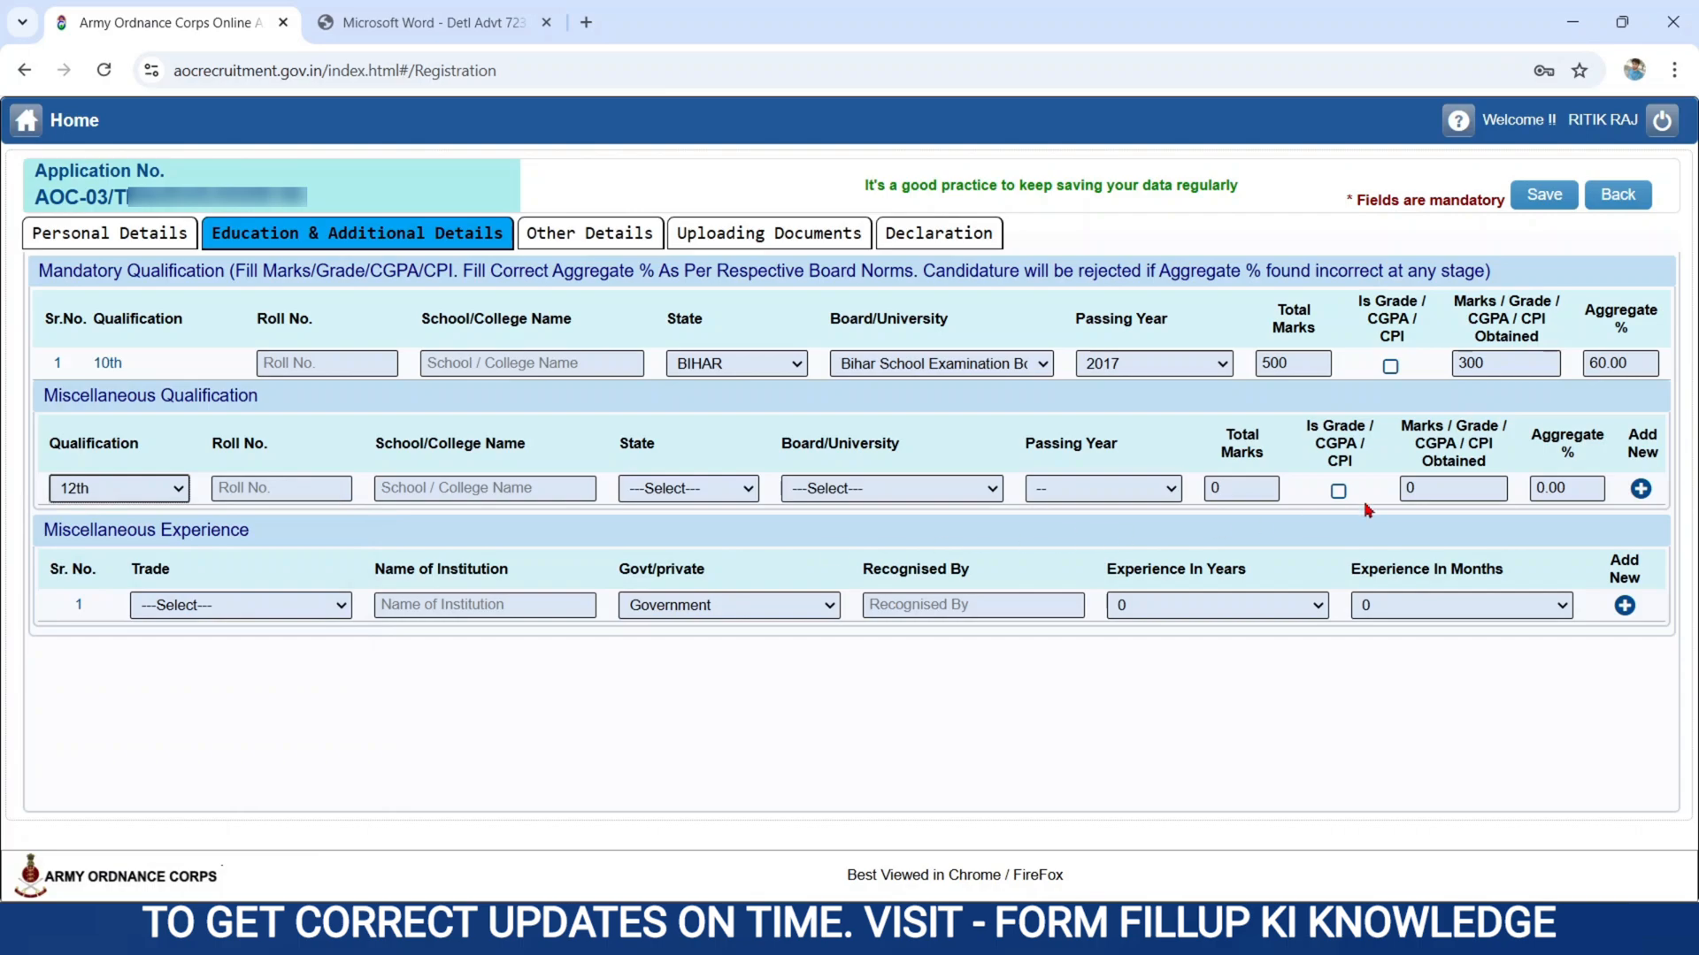
click(1642, 489)
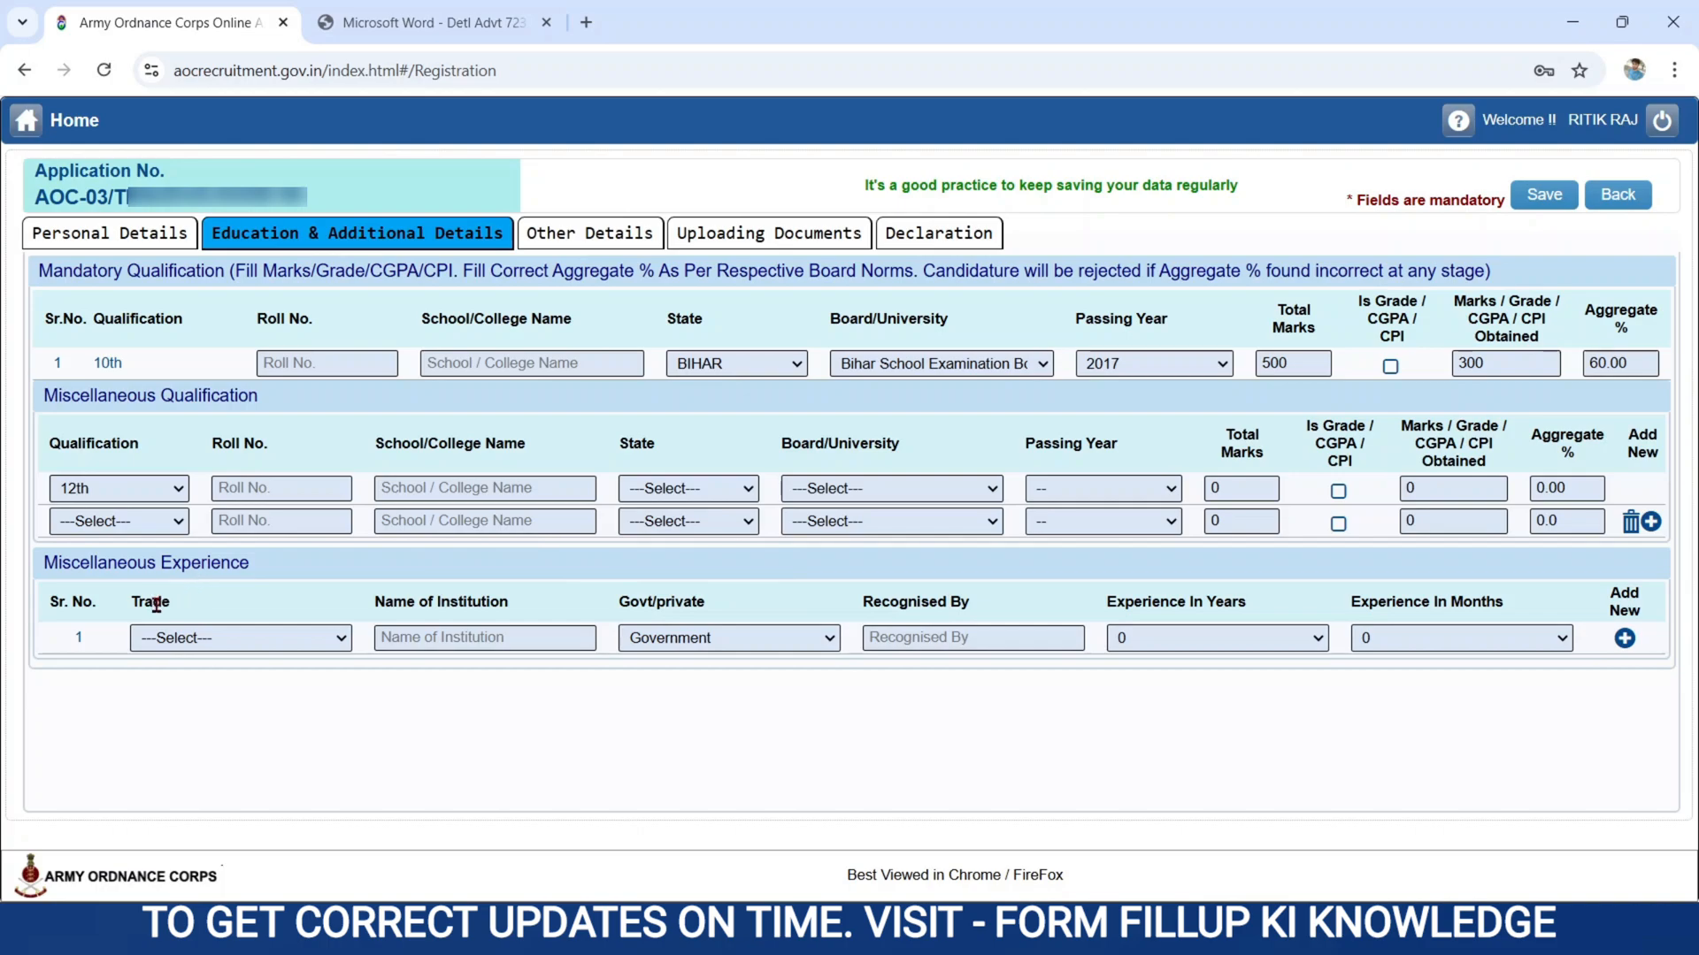
Leave the experience trade unselected, complete the 10th, 12th and Diploma Engg. entries with roll numbers, schools and marks, and save the education details.
click(162, 641)
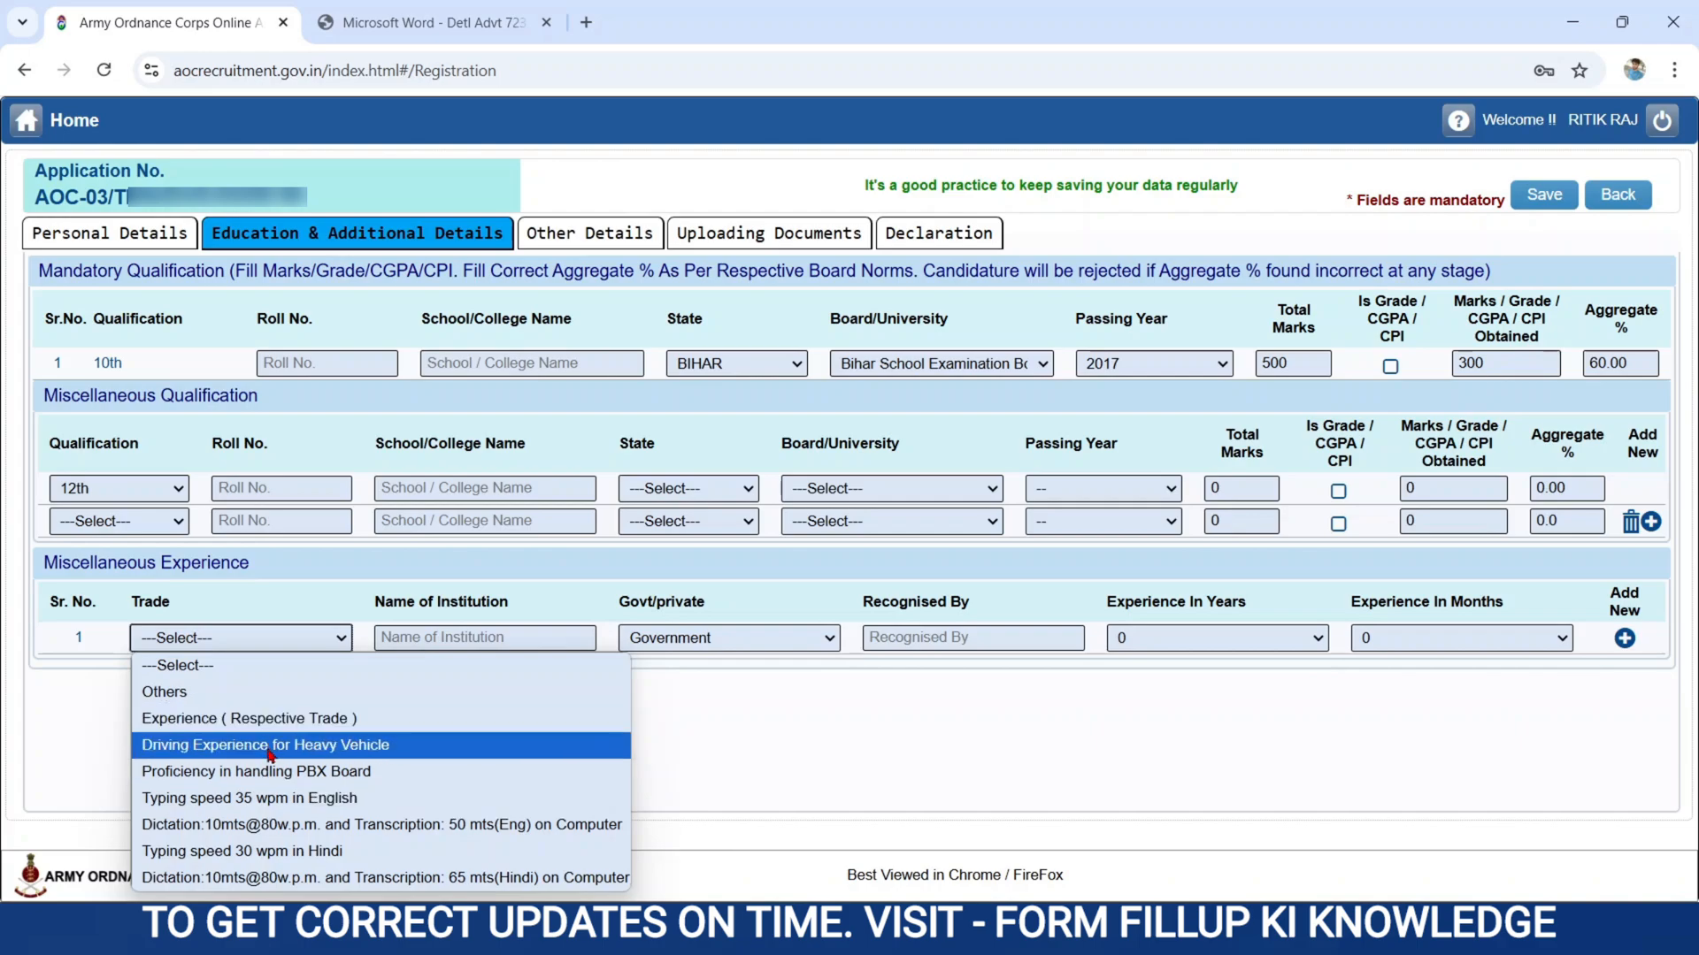
click(189, 675)
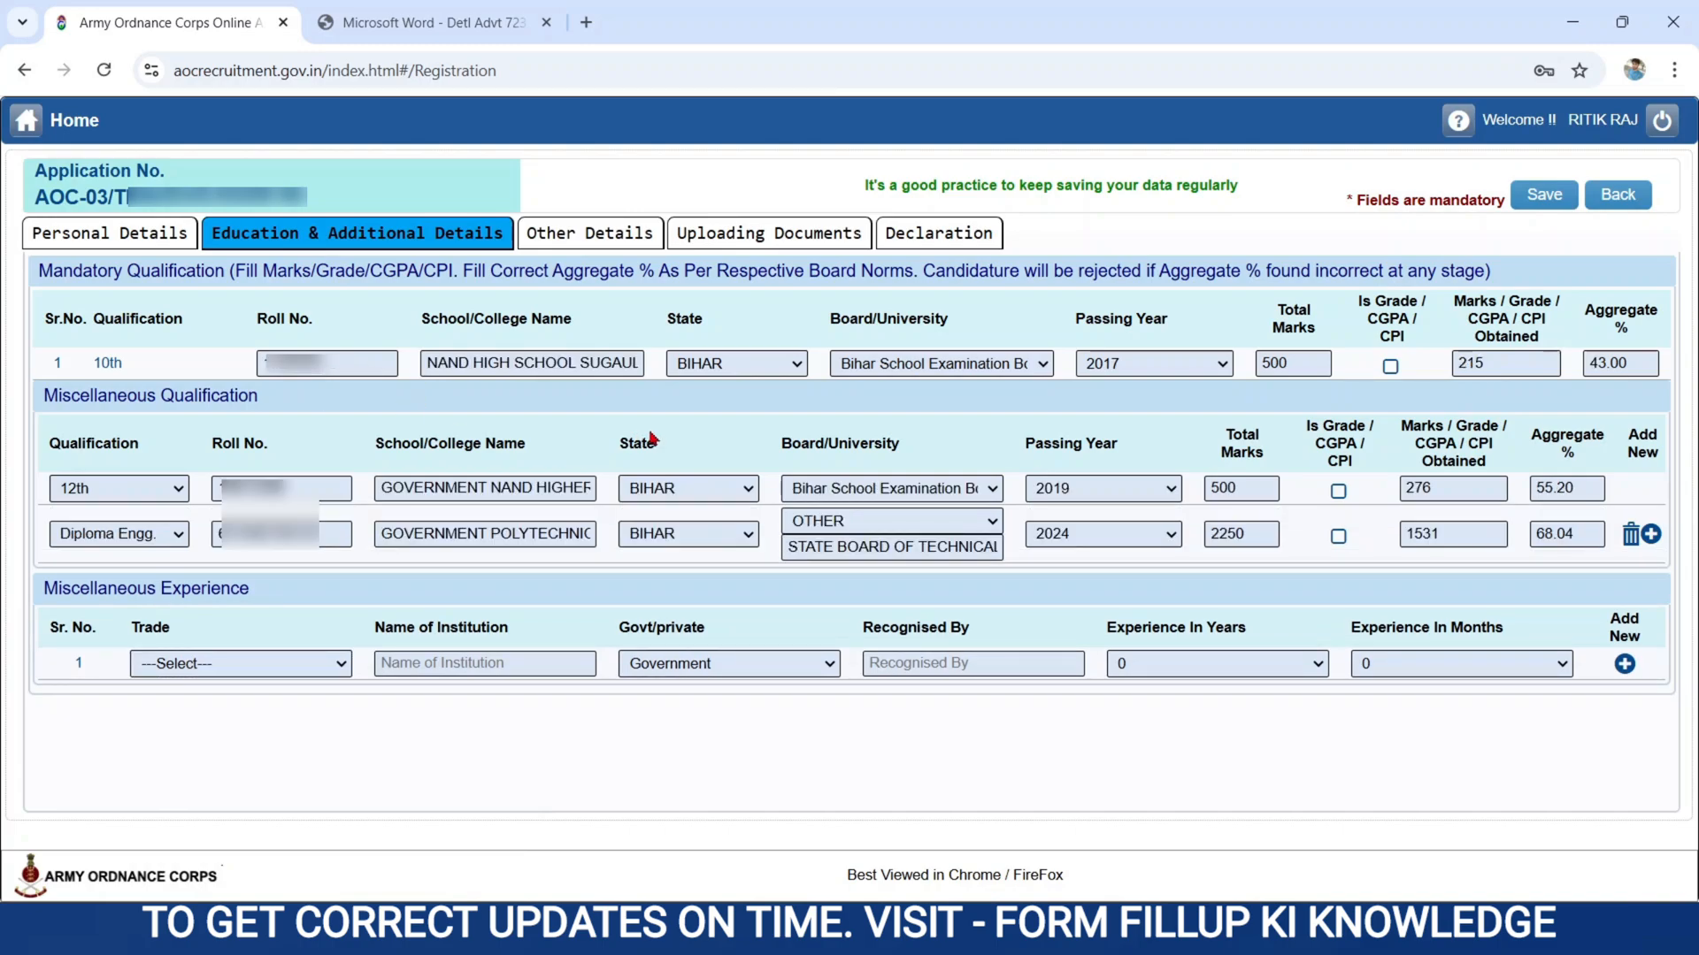
click(1542, 194)
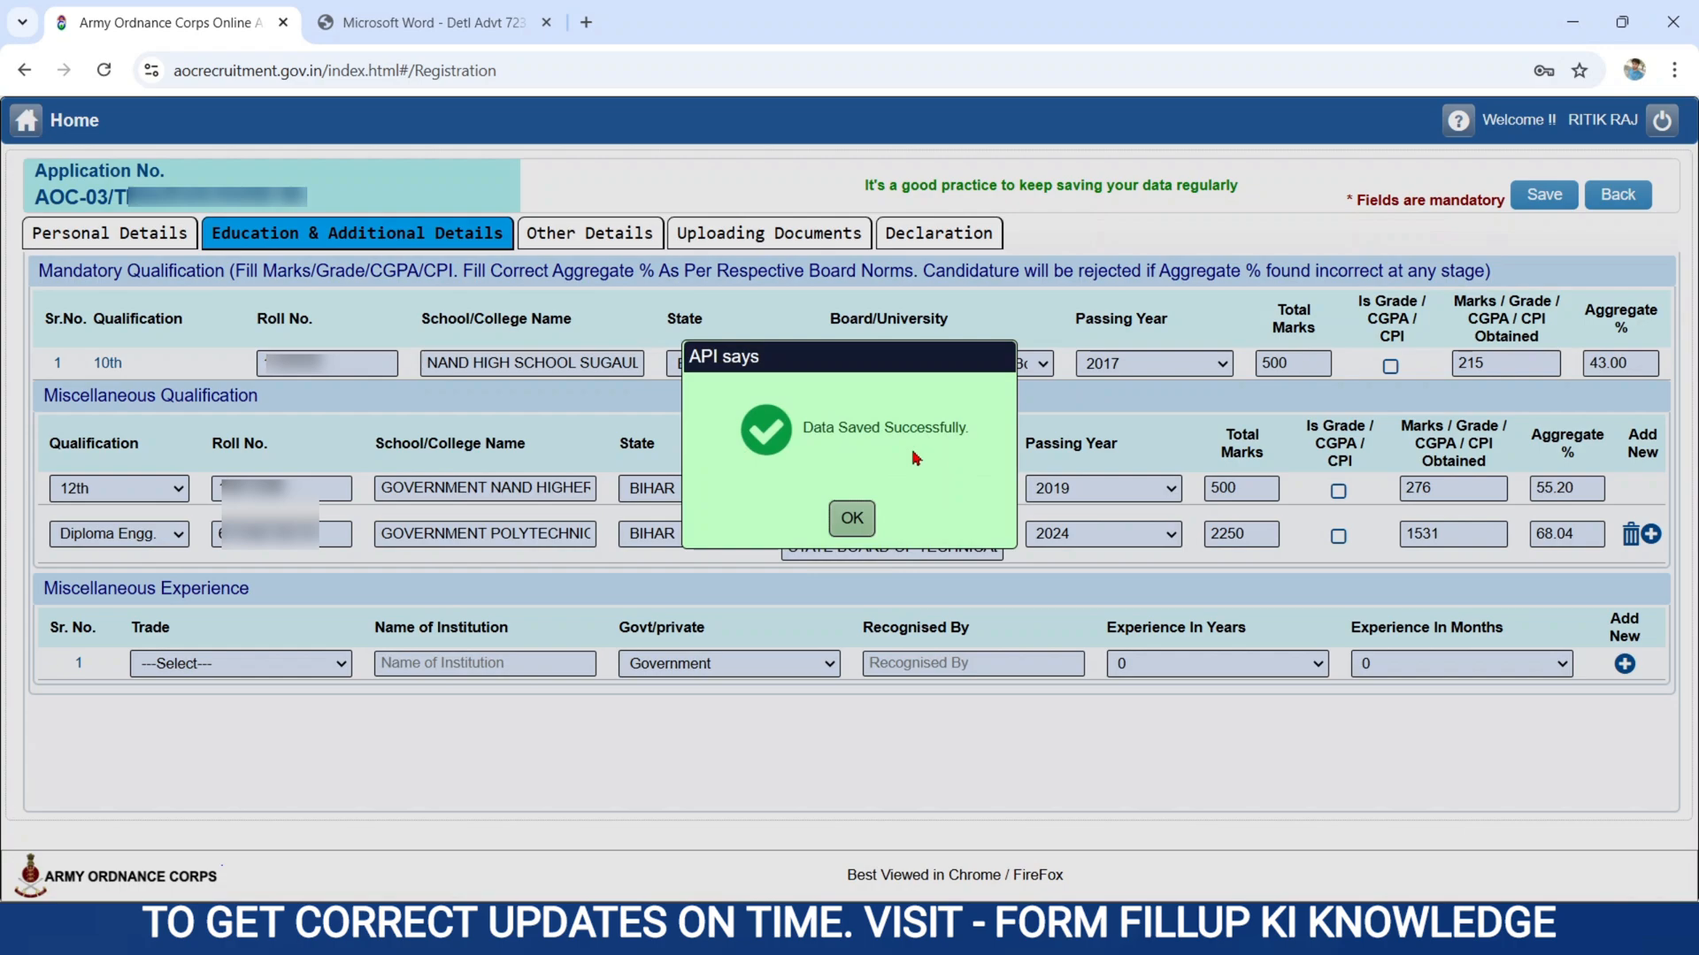
click(852, 519)
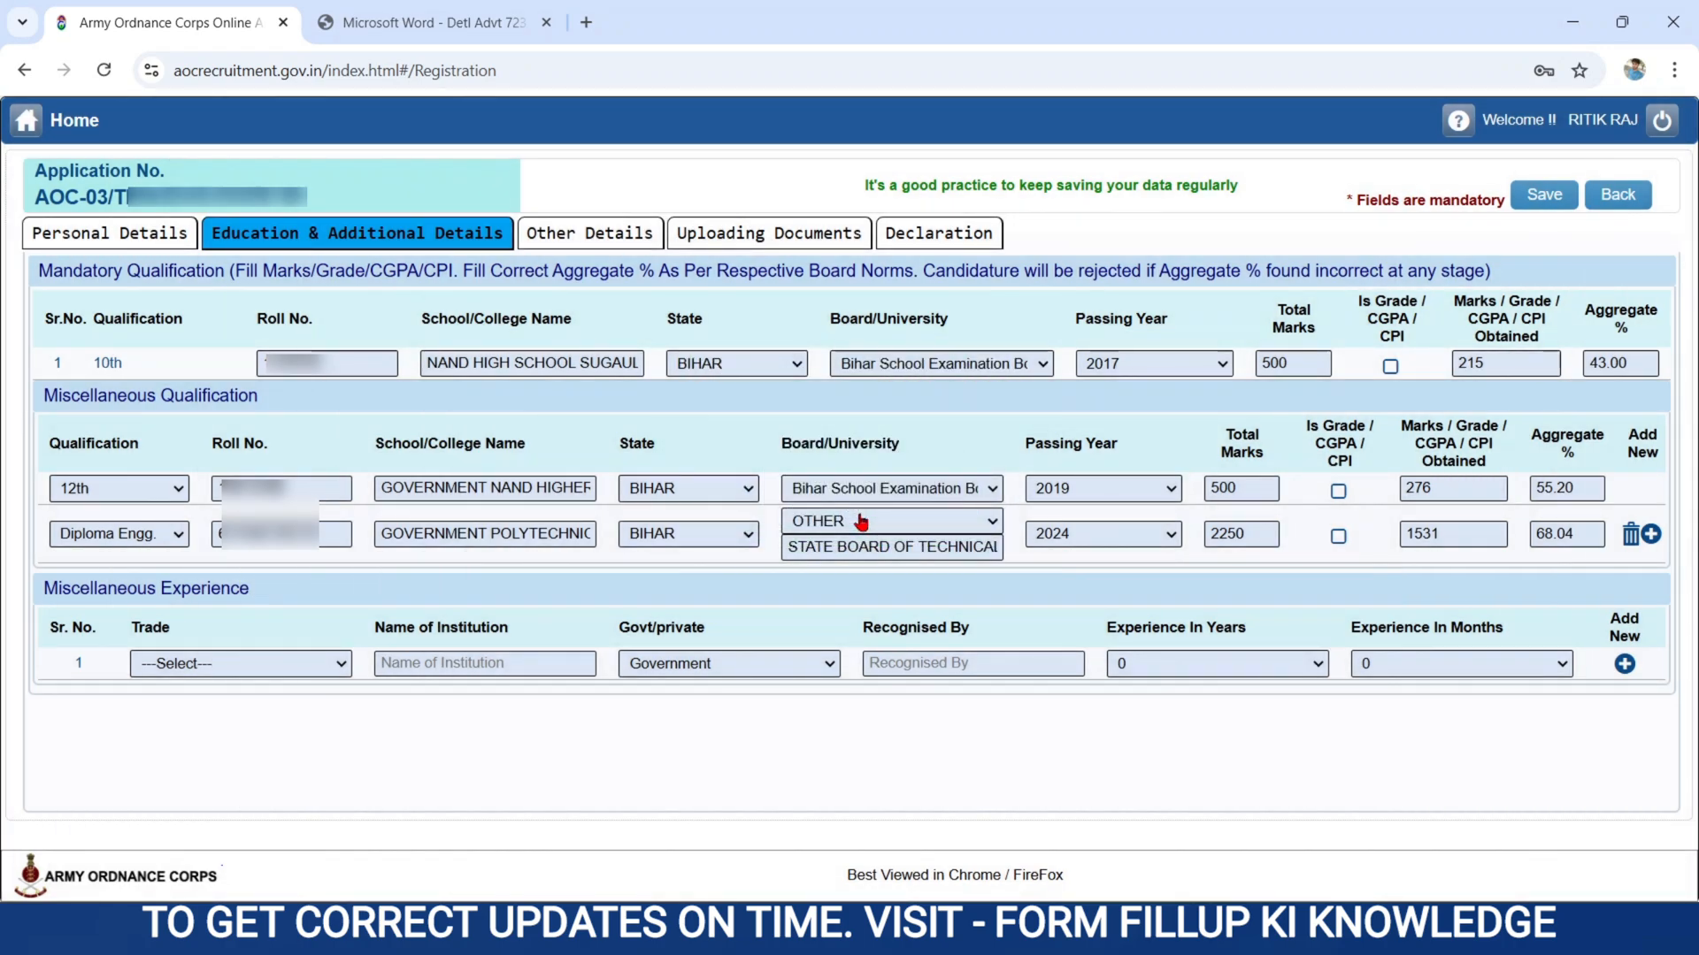
Go to Other Details and review the EWS certificate's number, issue date and authority name fields.
click(579, 236)
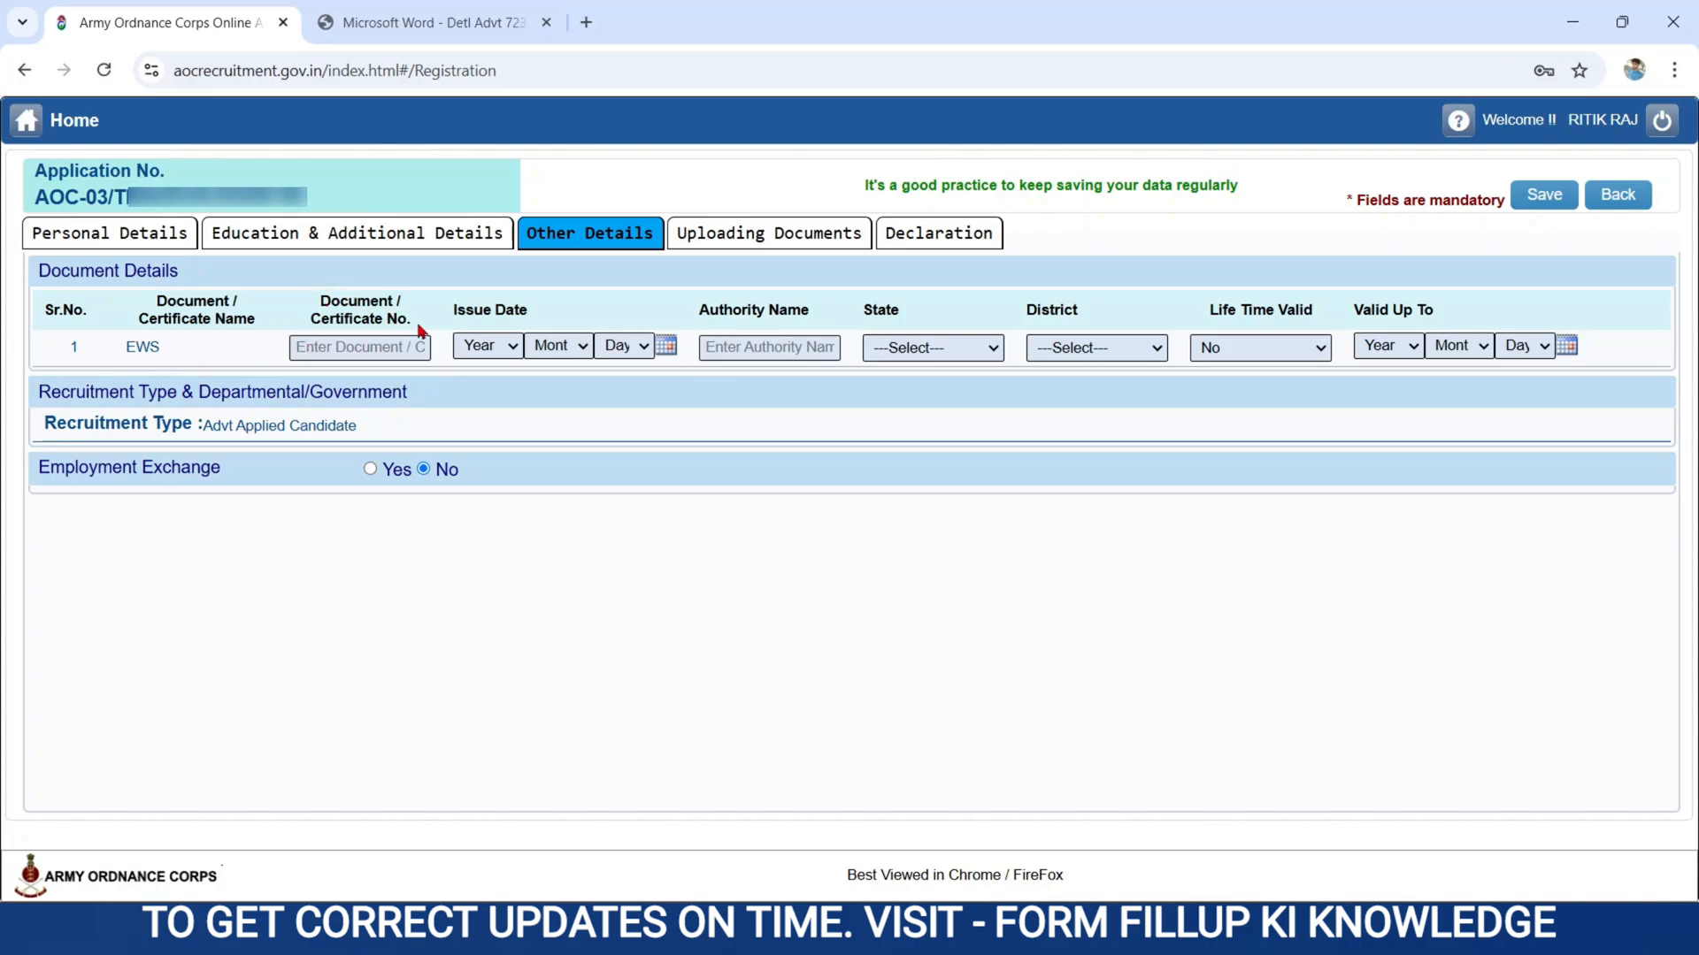
click(344, 348)
click(520, 347)
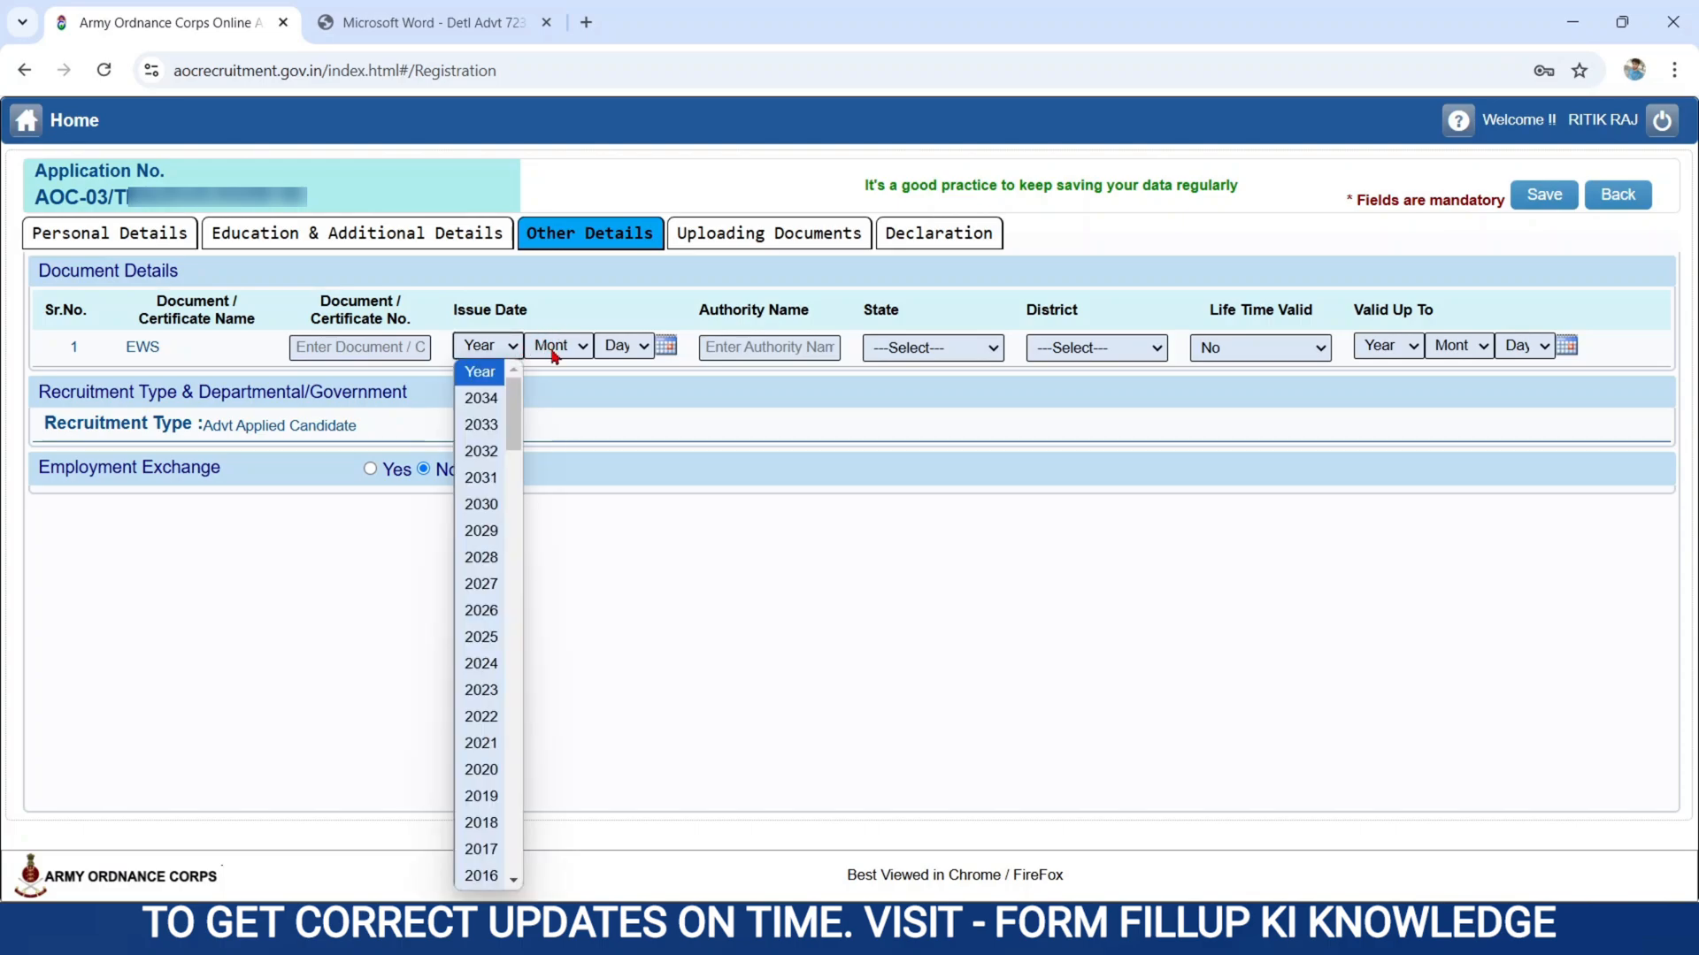
click(554, 349)
click(619, 346)
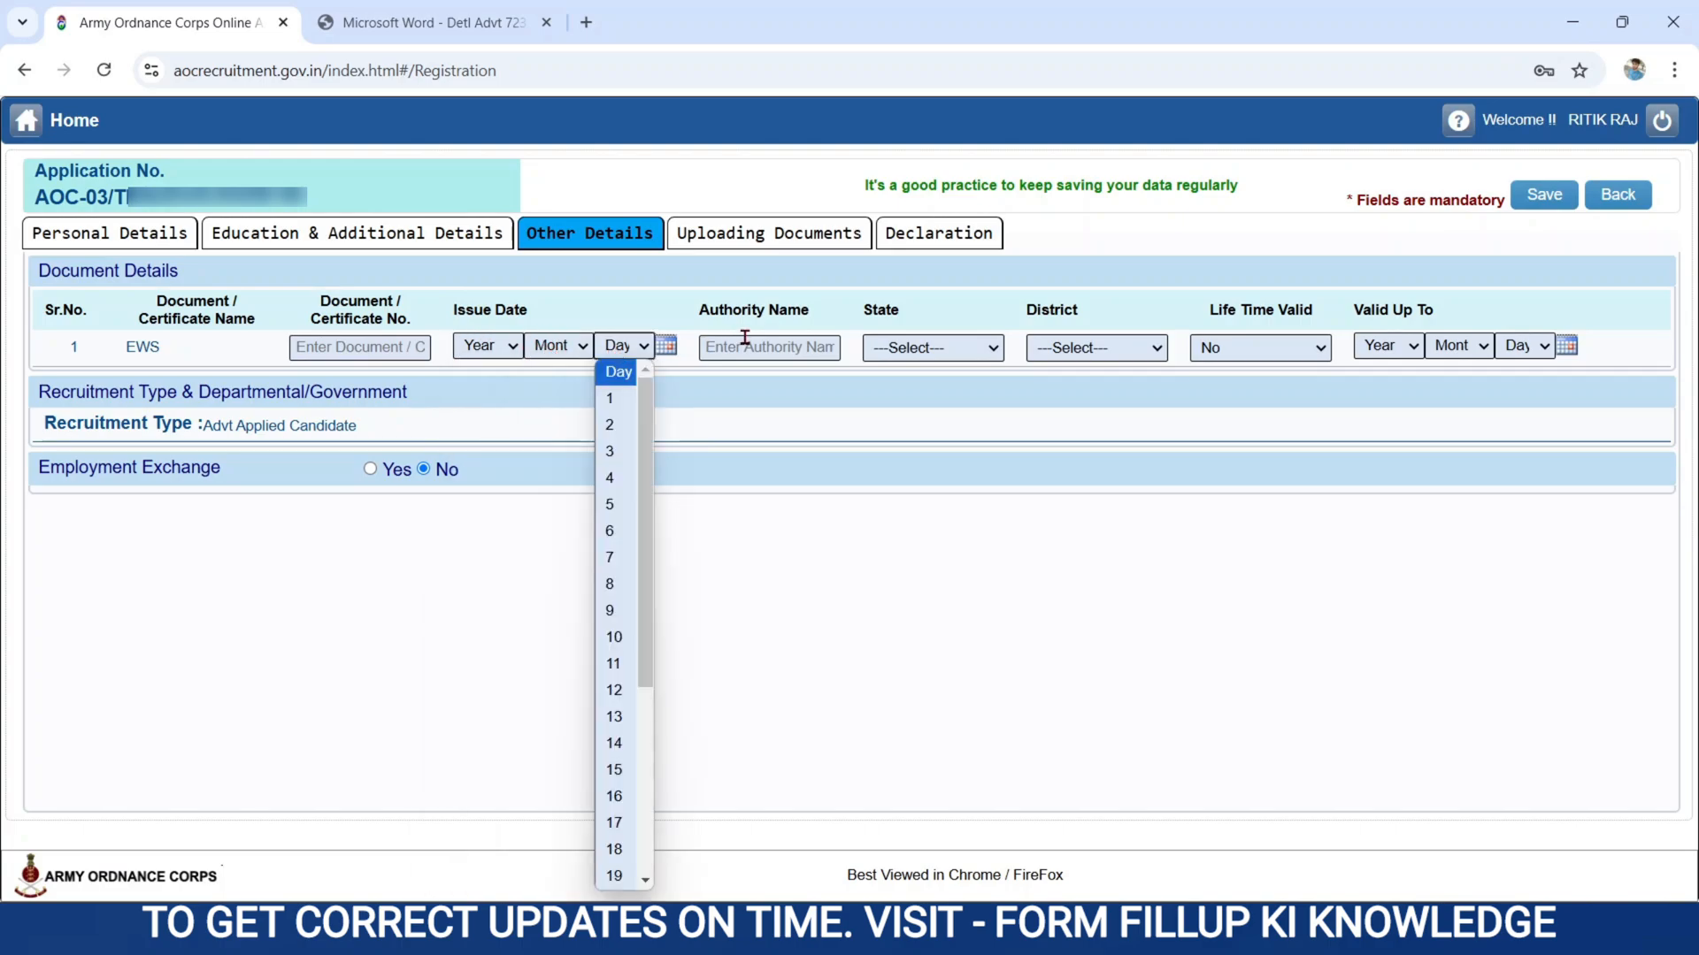
click(710, 311)
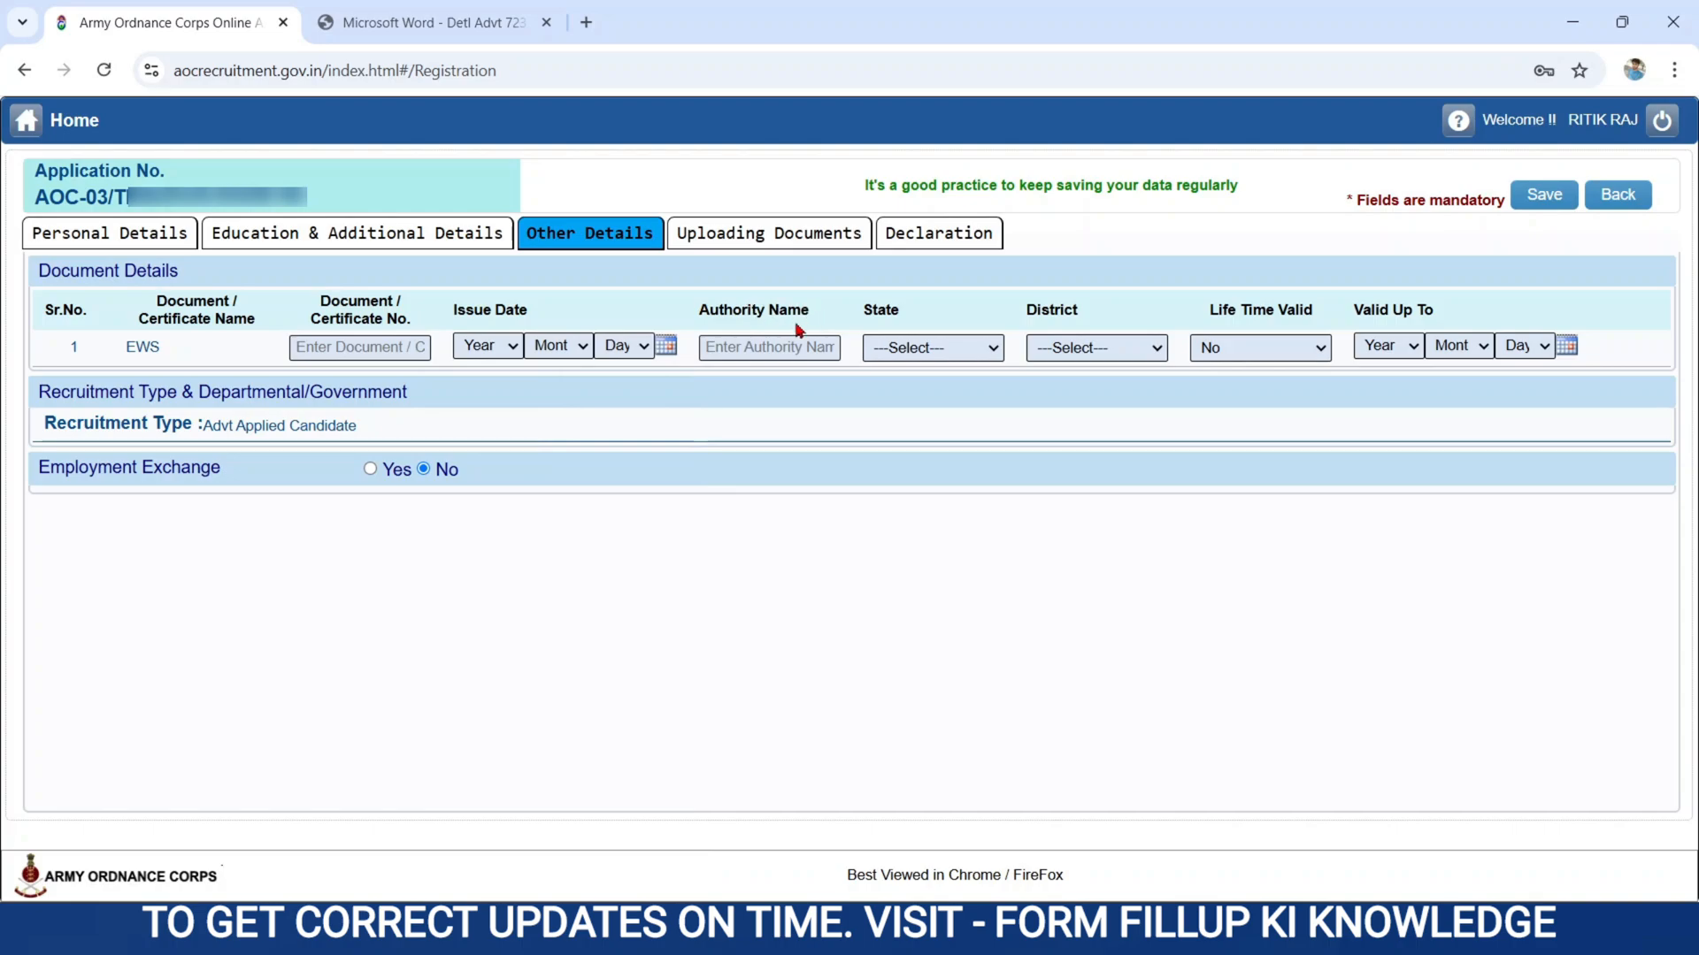
click(740, 347)
Set the EWS certificate's state to BIHAR, district to EAST CHAMPARAN and lifetime validity to No.
click(993, 348)
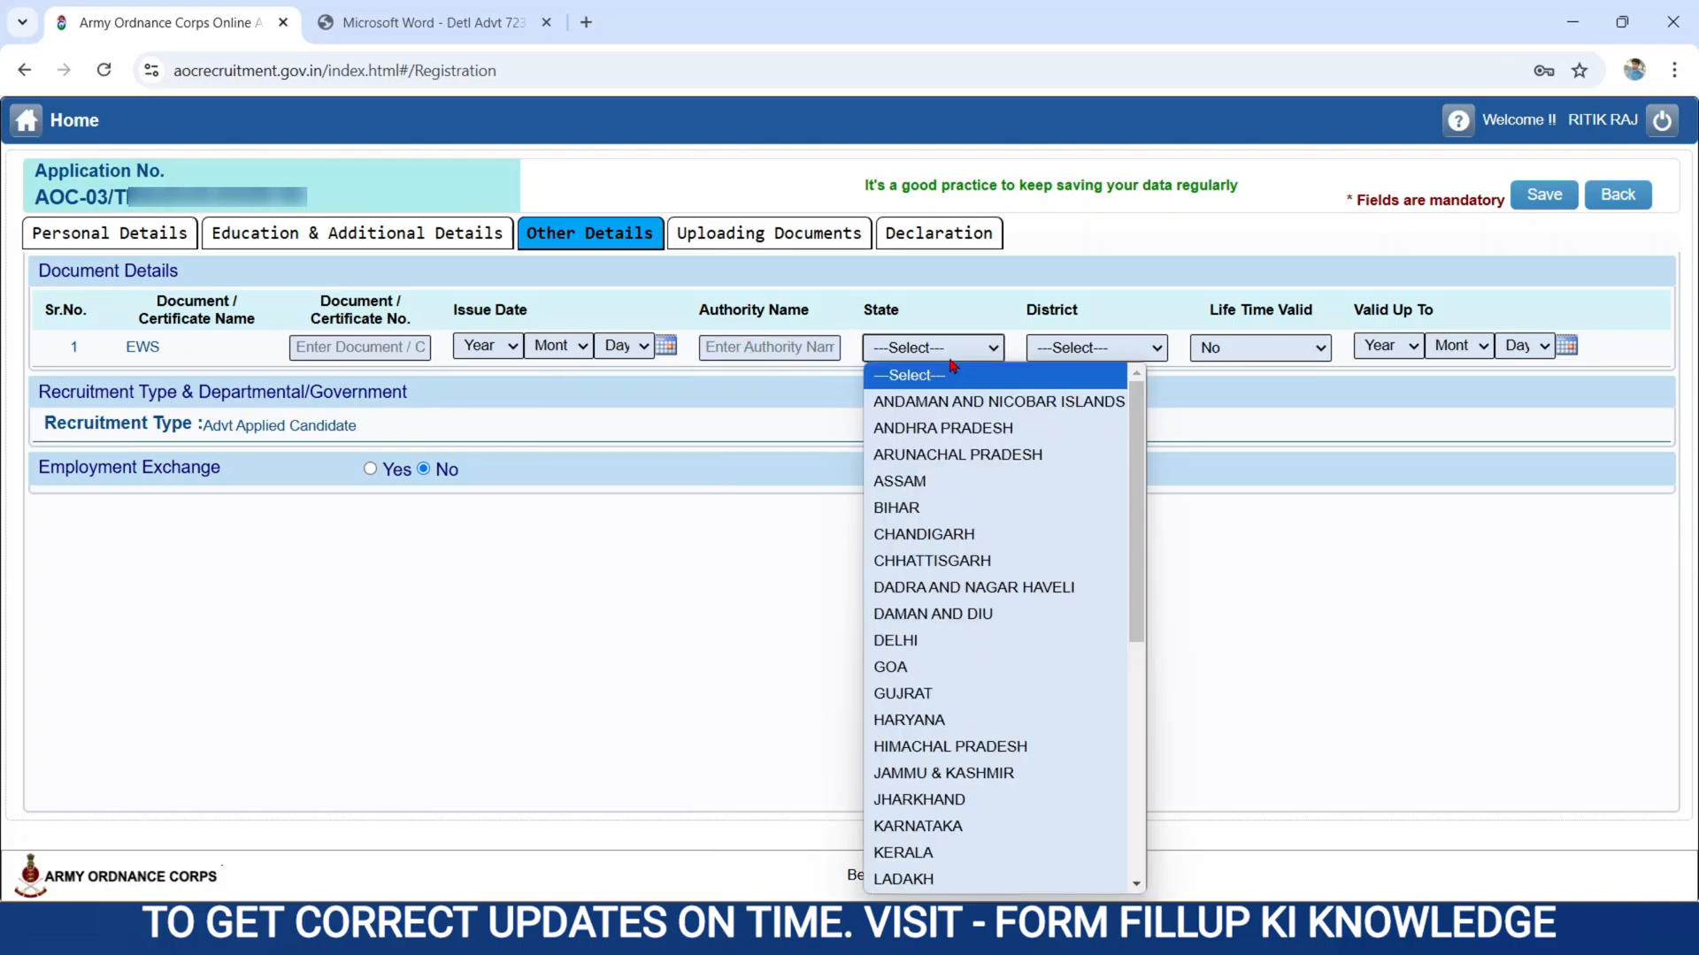
click(907, 510)
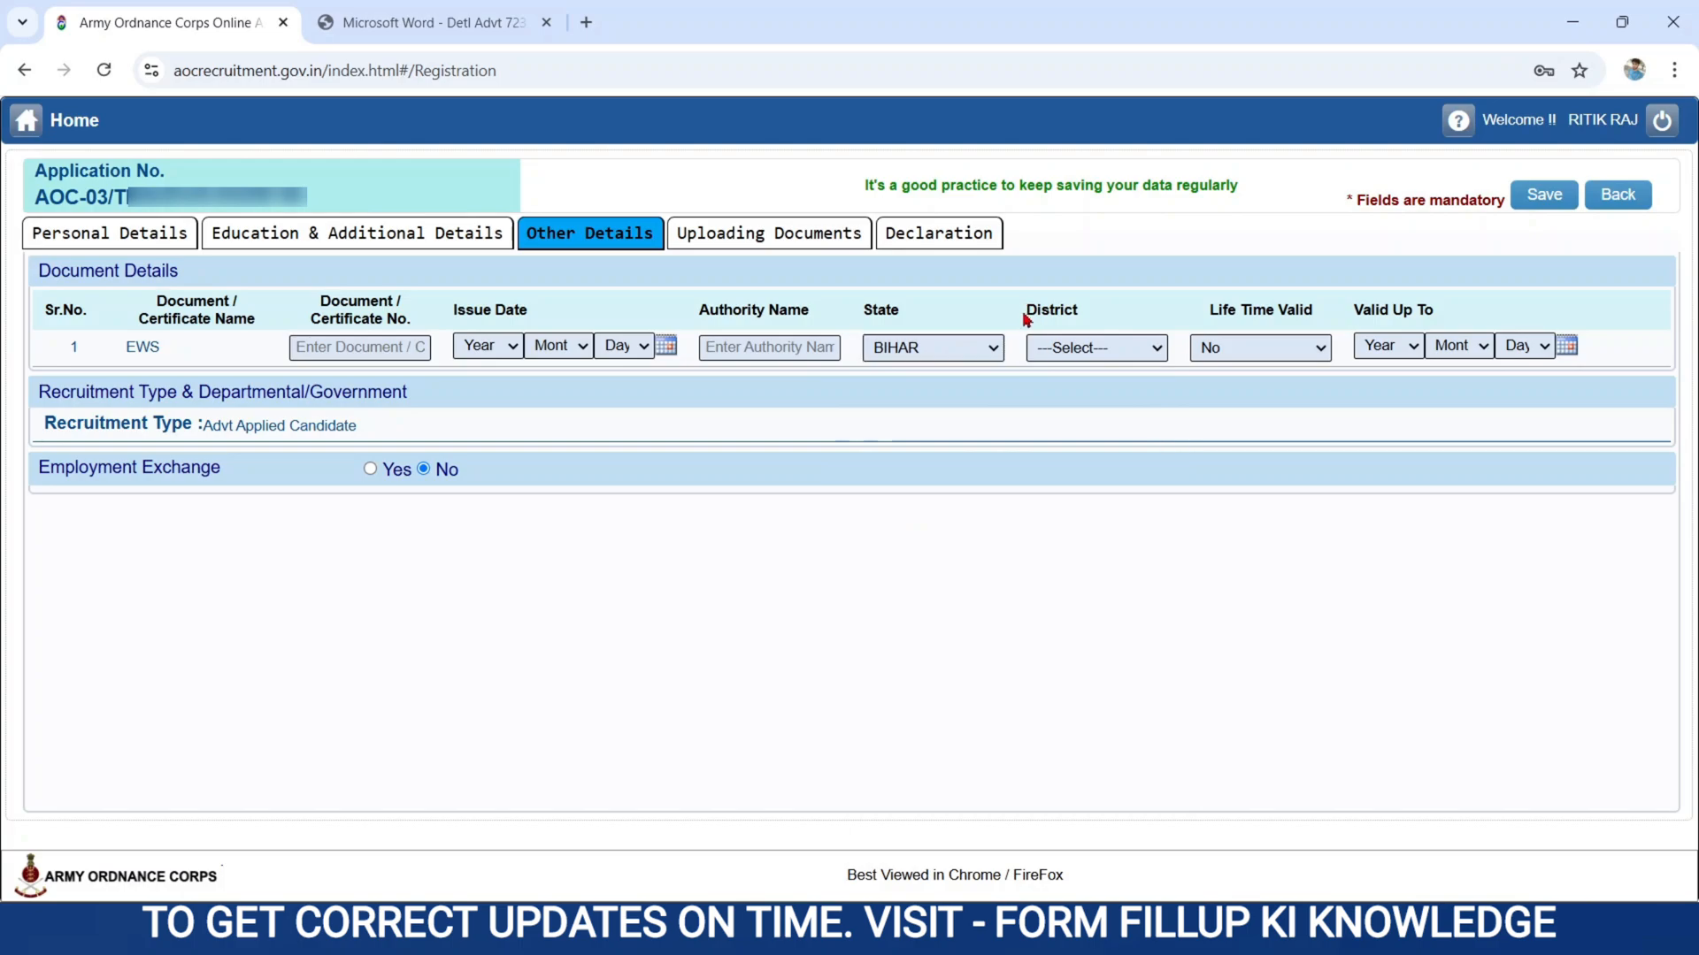
click(1101, 348)
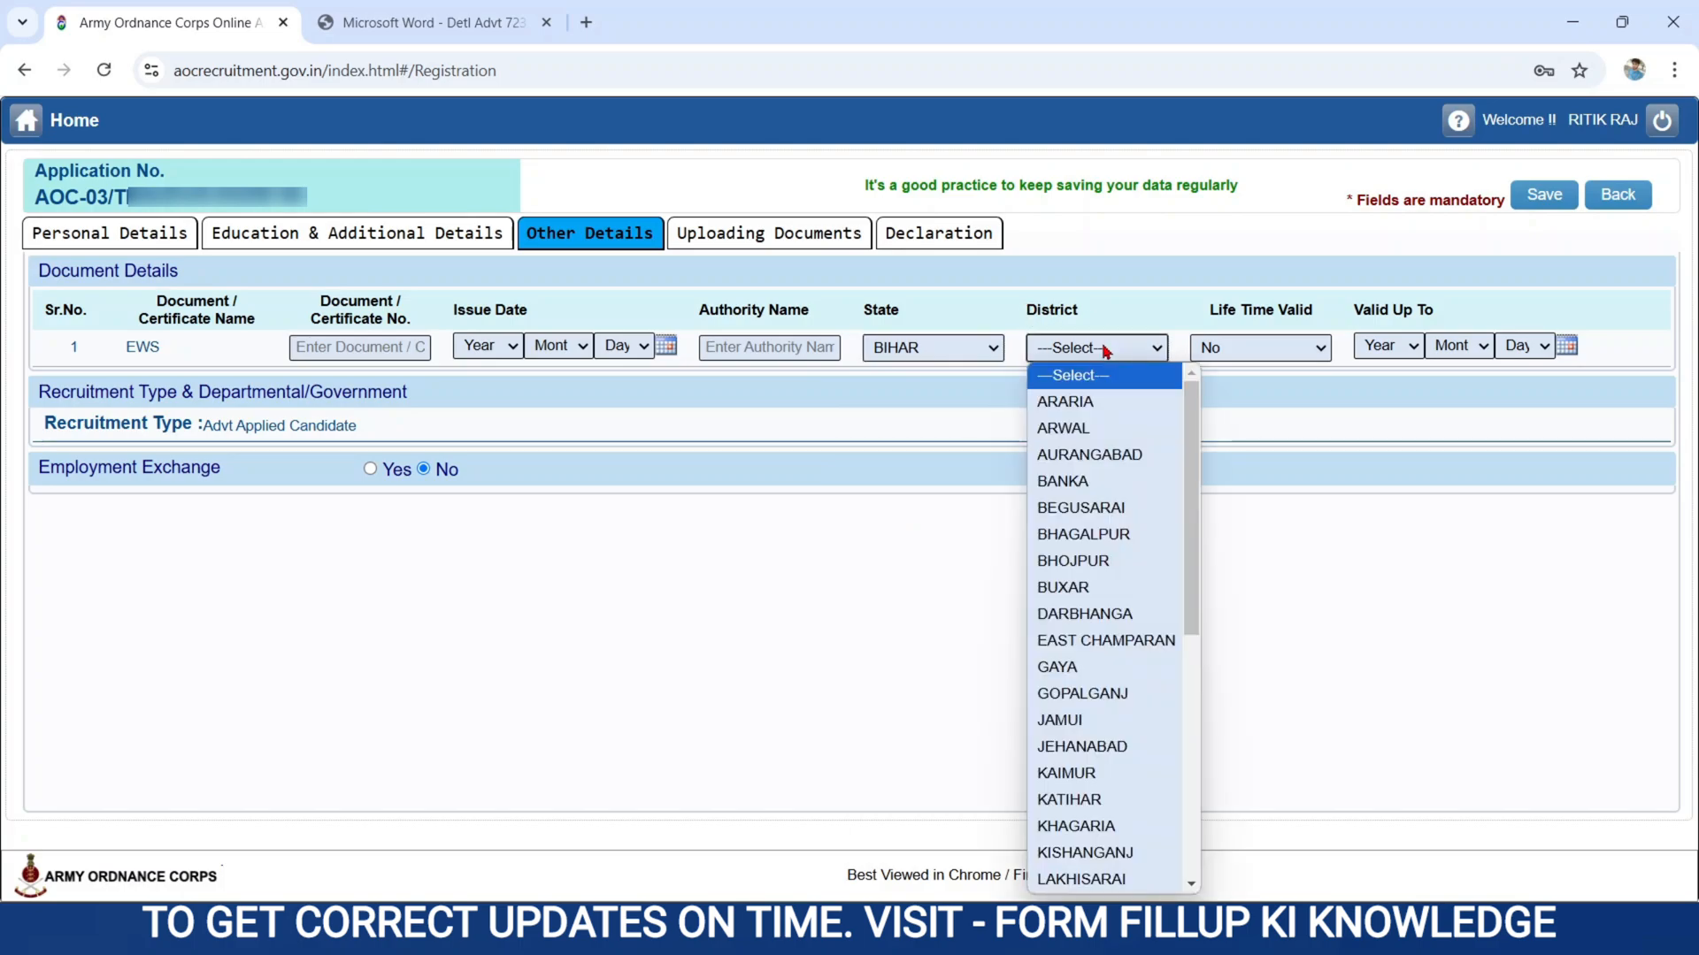
click(1113, 641)
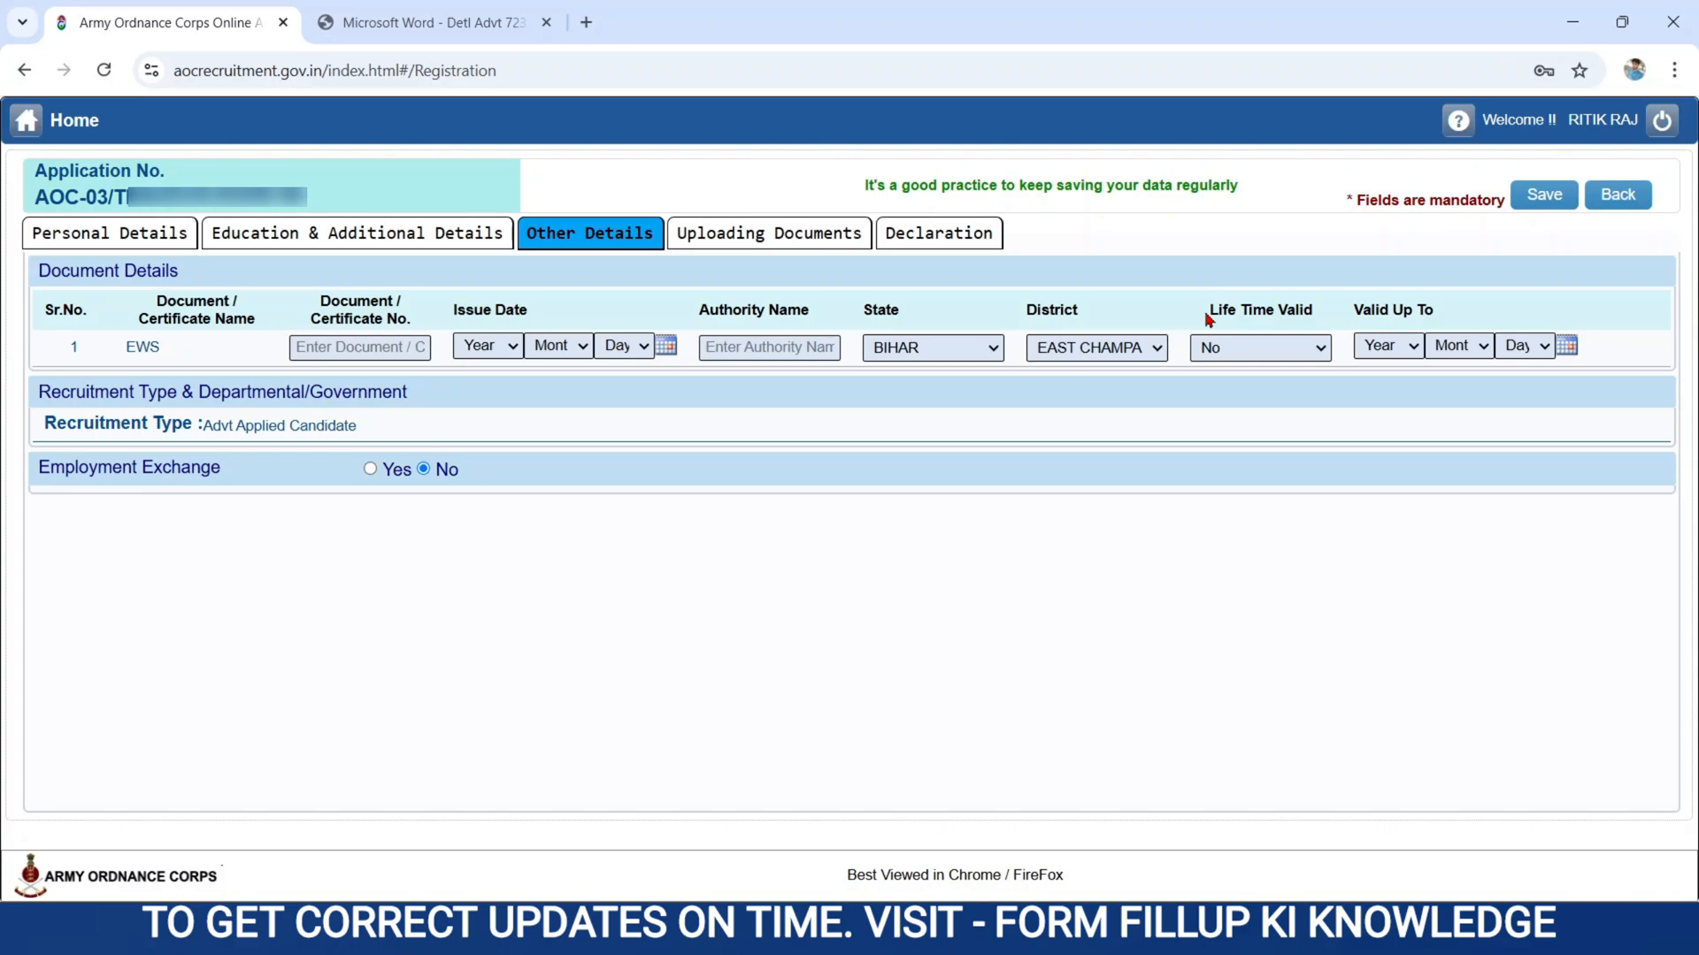
click(1254, 356)
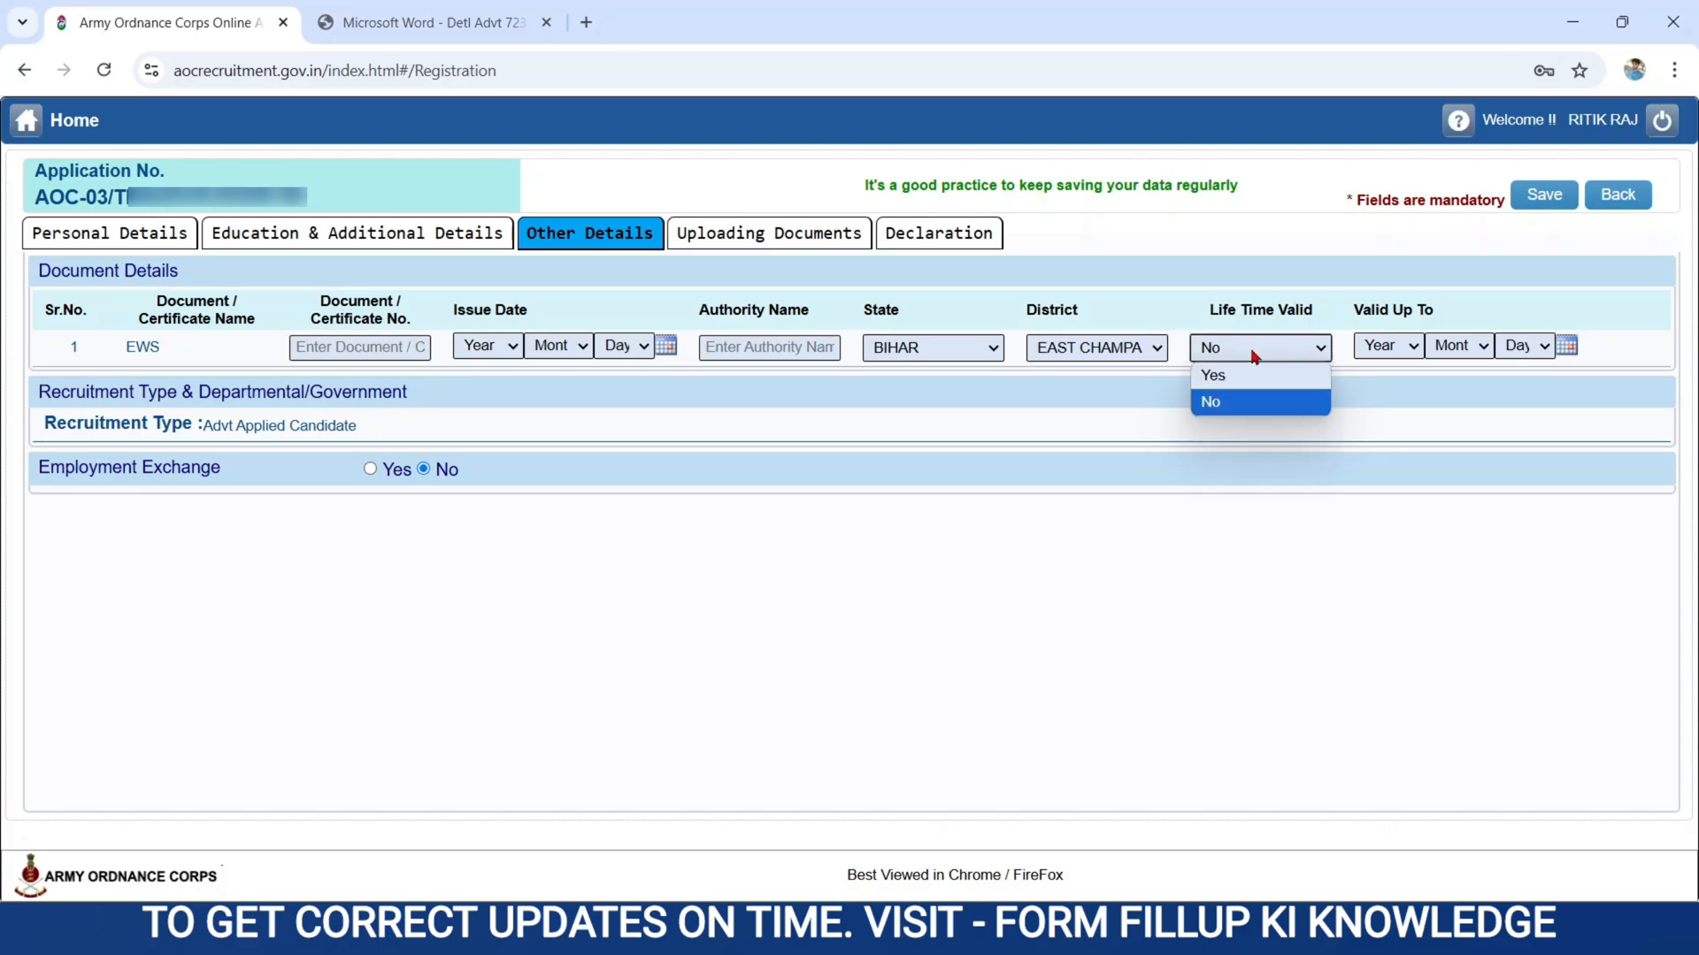
click(1224, 402)
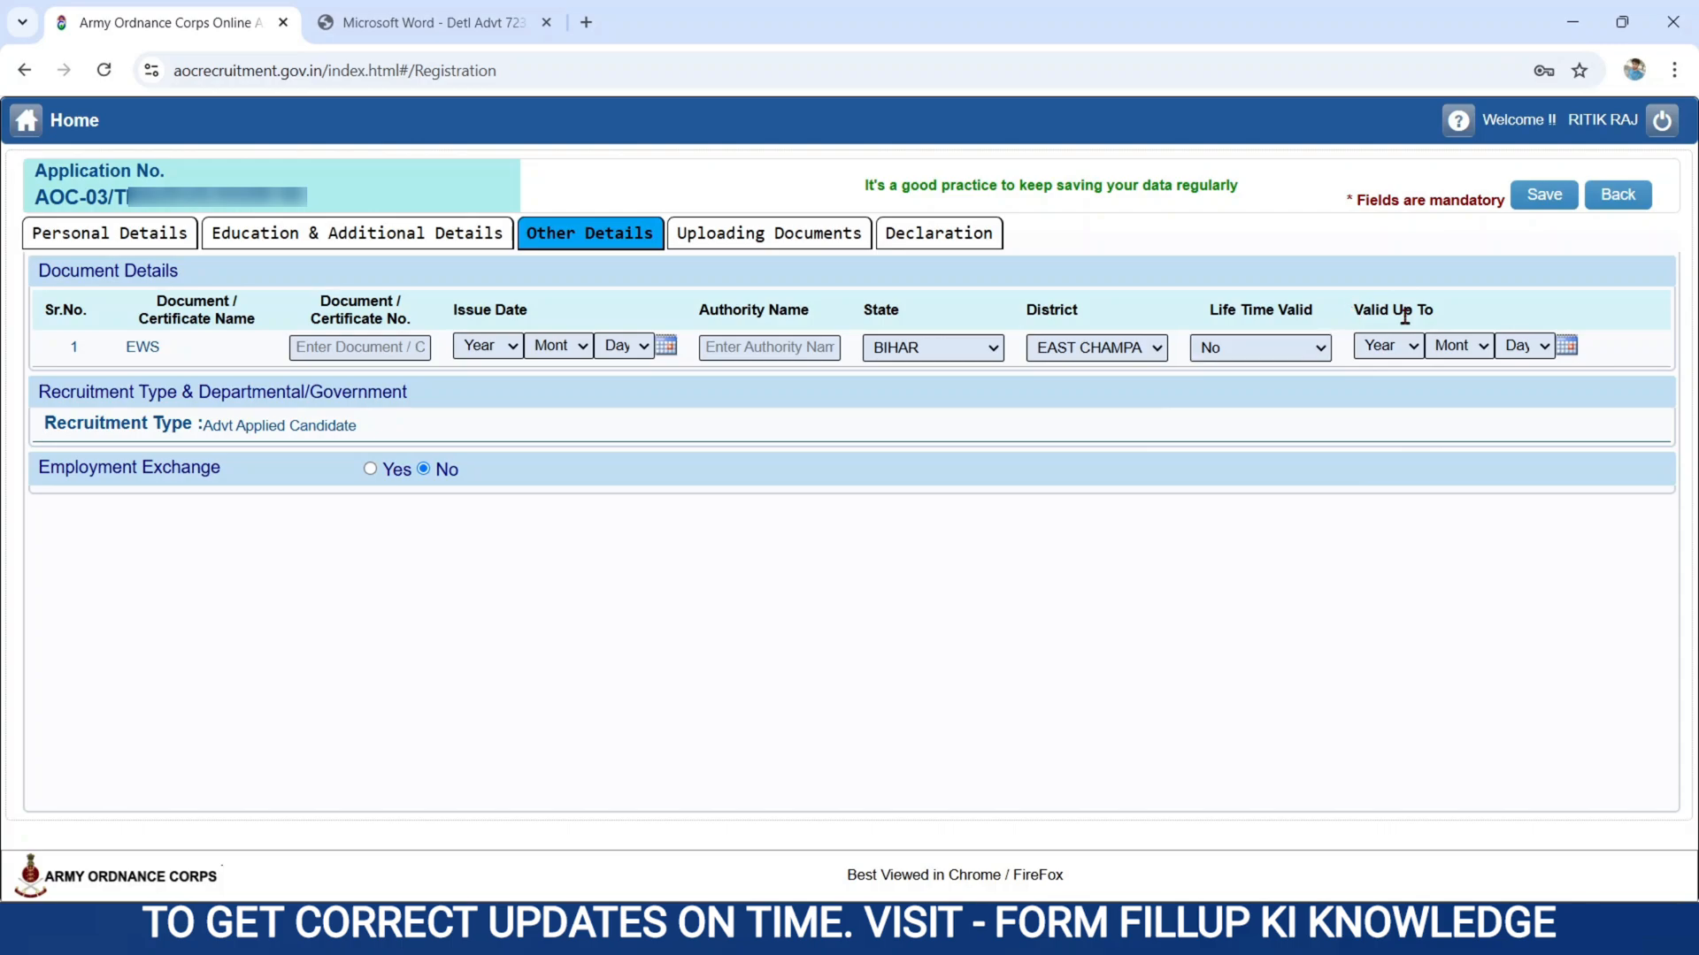
Complete the EWS certificate's number, authority, issue date 22 May 2024 and validity up to 31 Mar 2025, save, and go to Uploading Documents.
click(1398, 349)
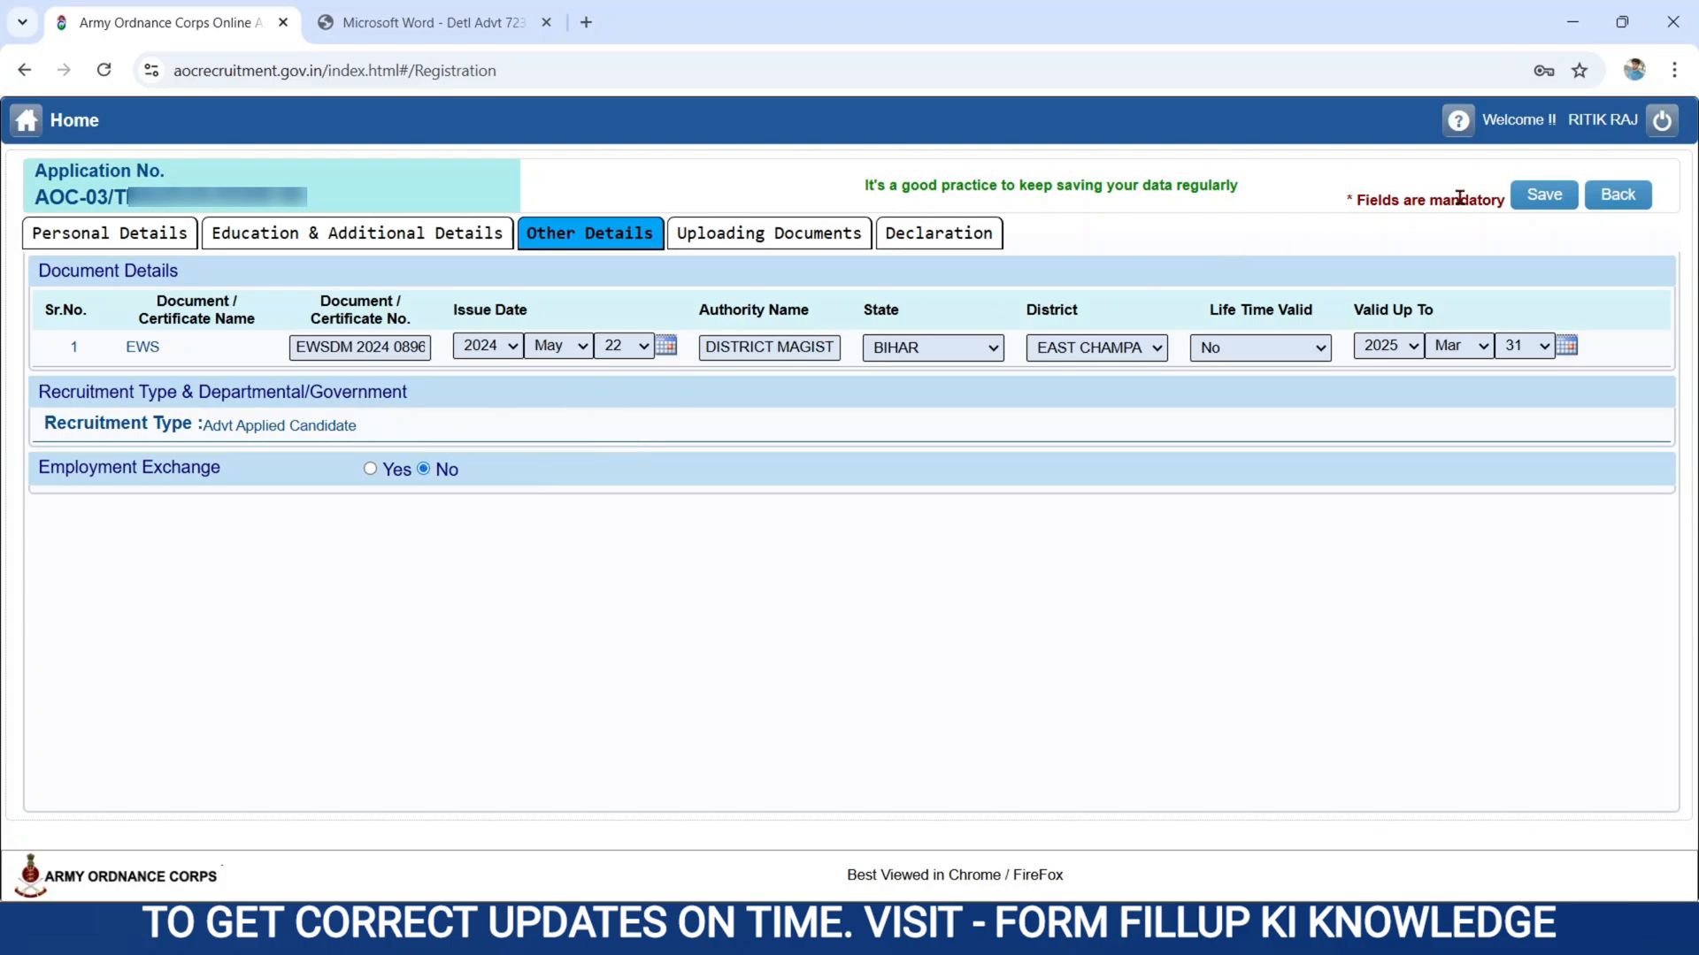
click(1546, 196)
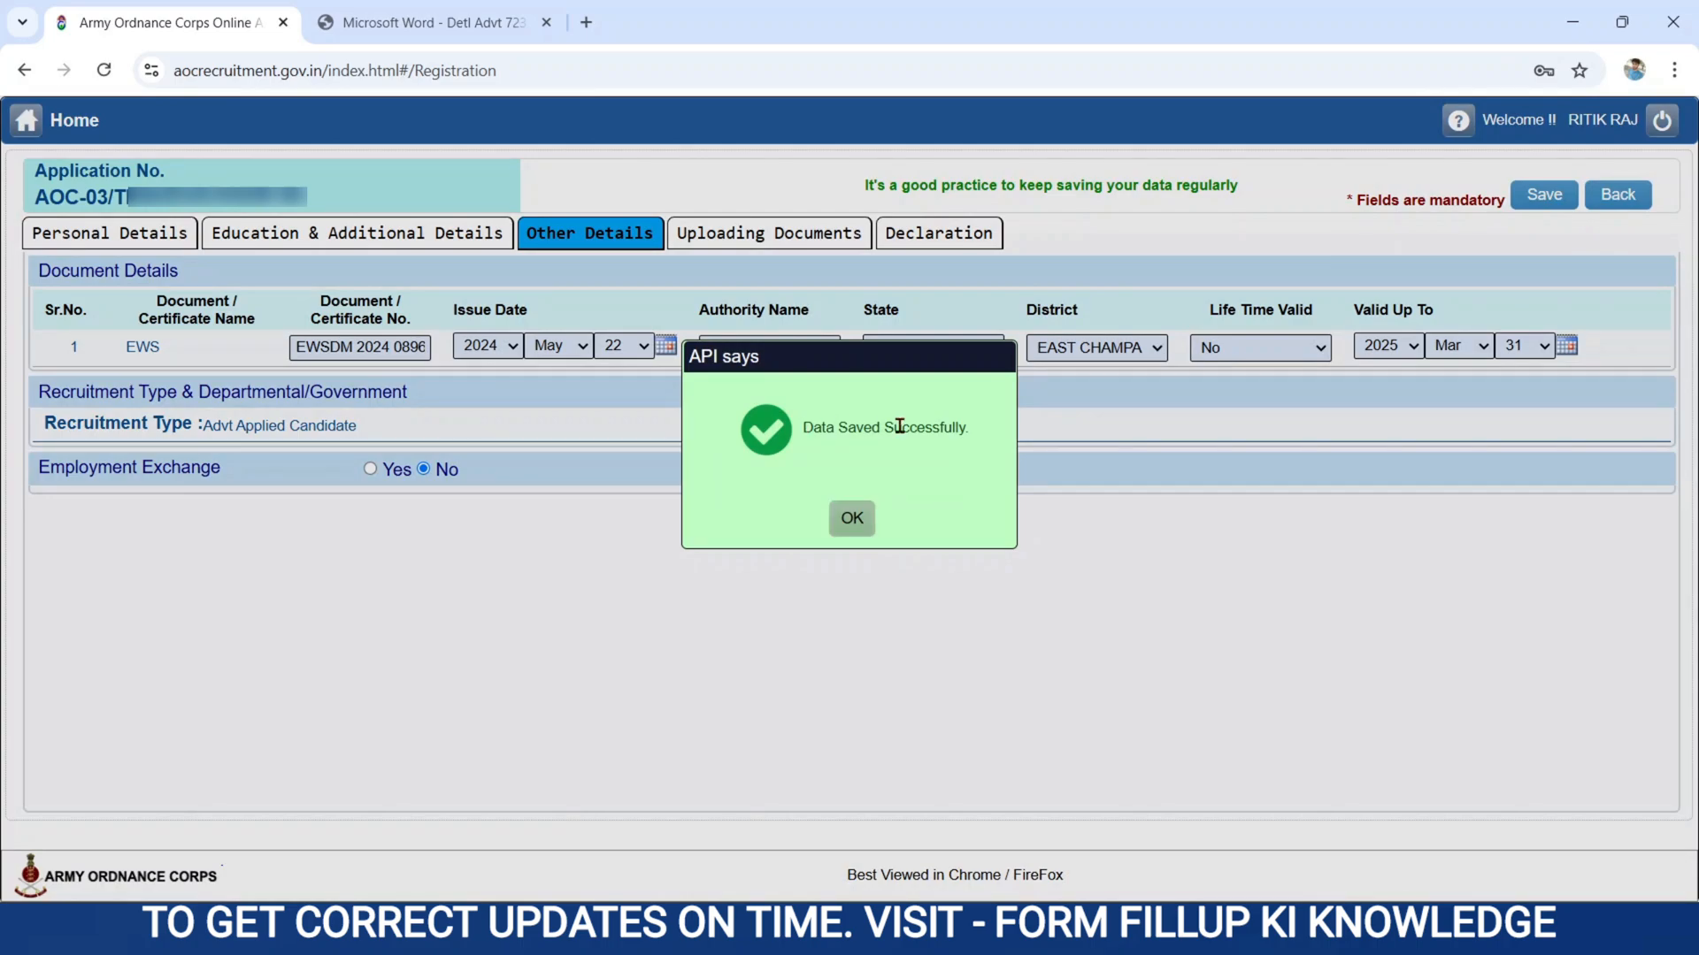
click(854, 525)
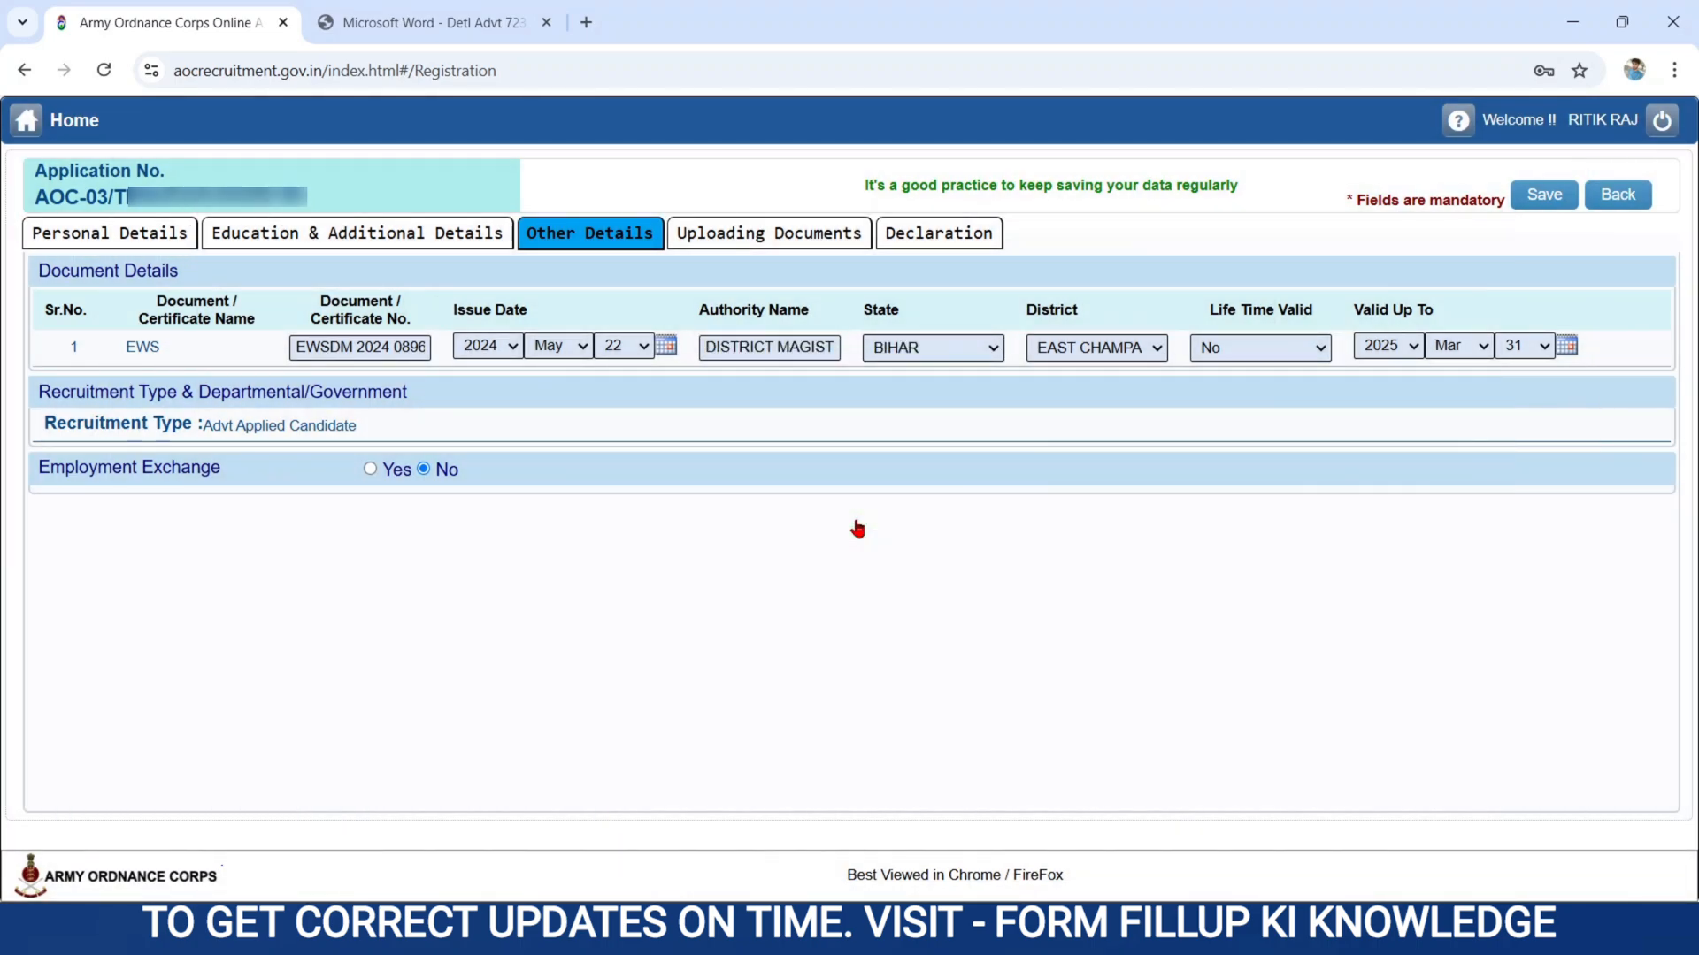
click(741, 238)
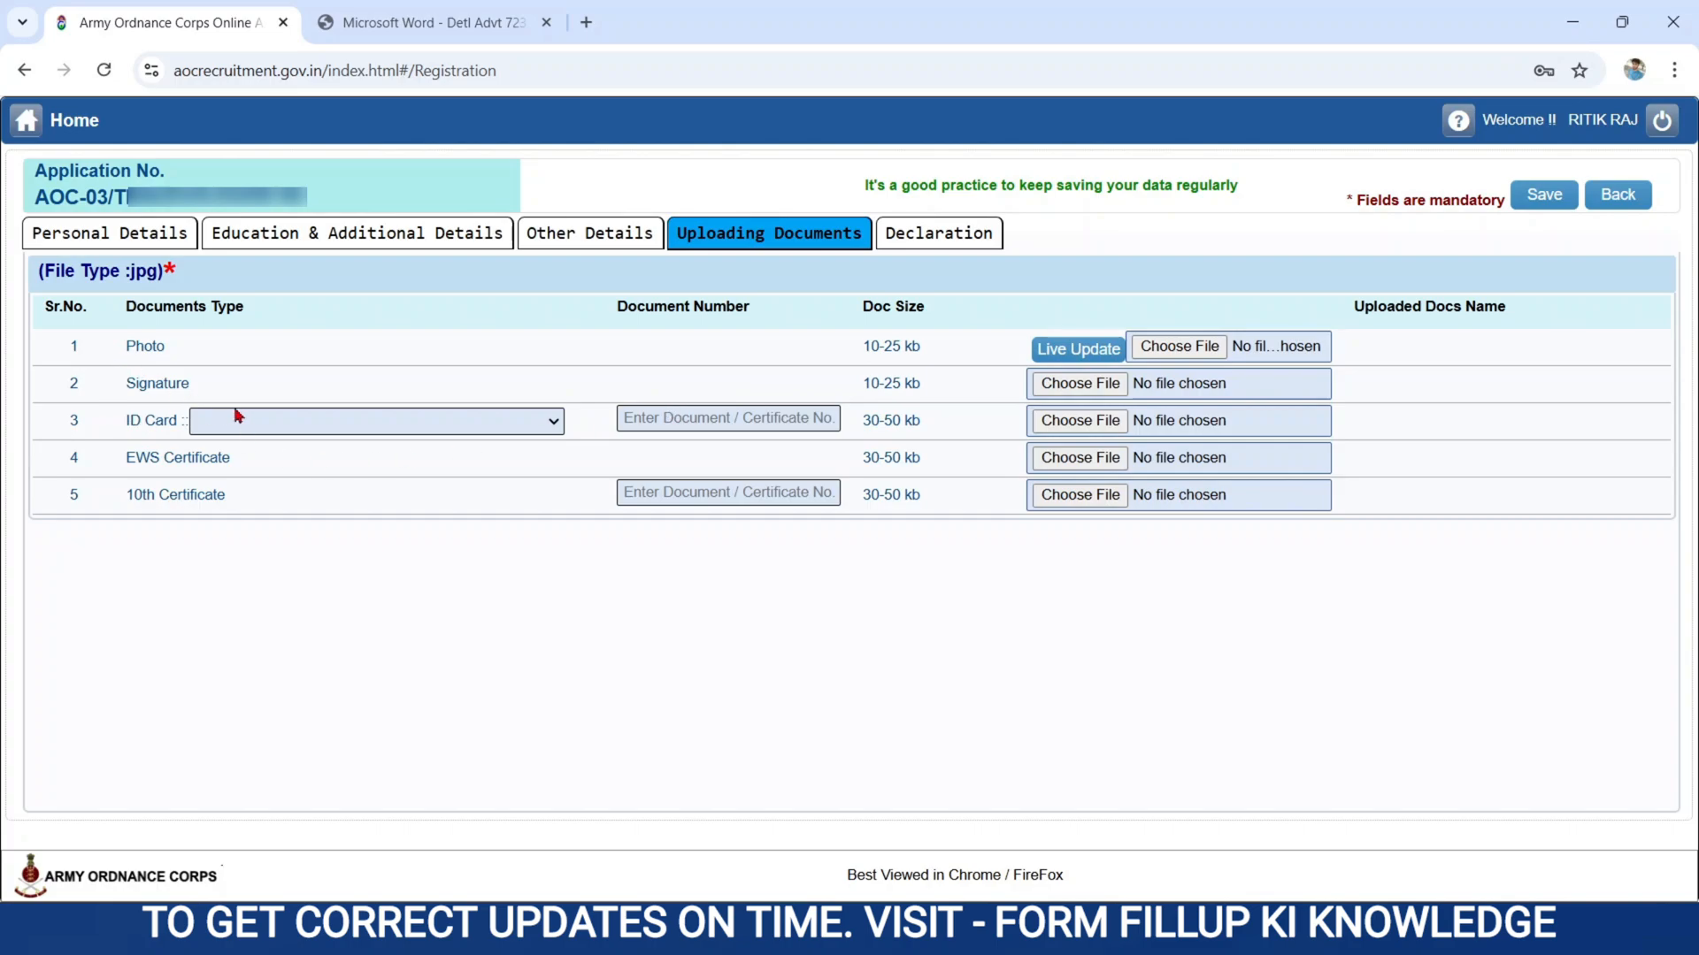
Review the accepted ID card types and the 10th certificate's document number field.
click(241, 432)
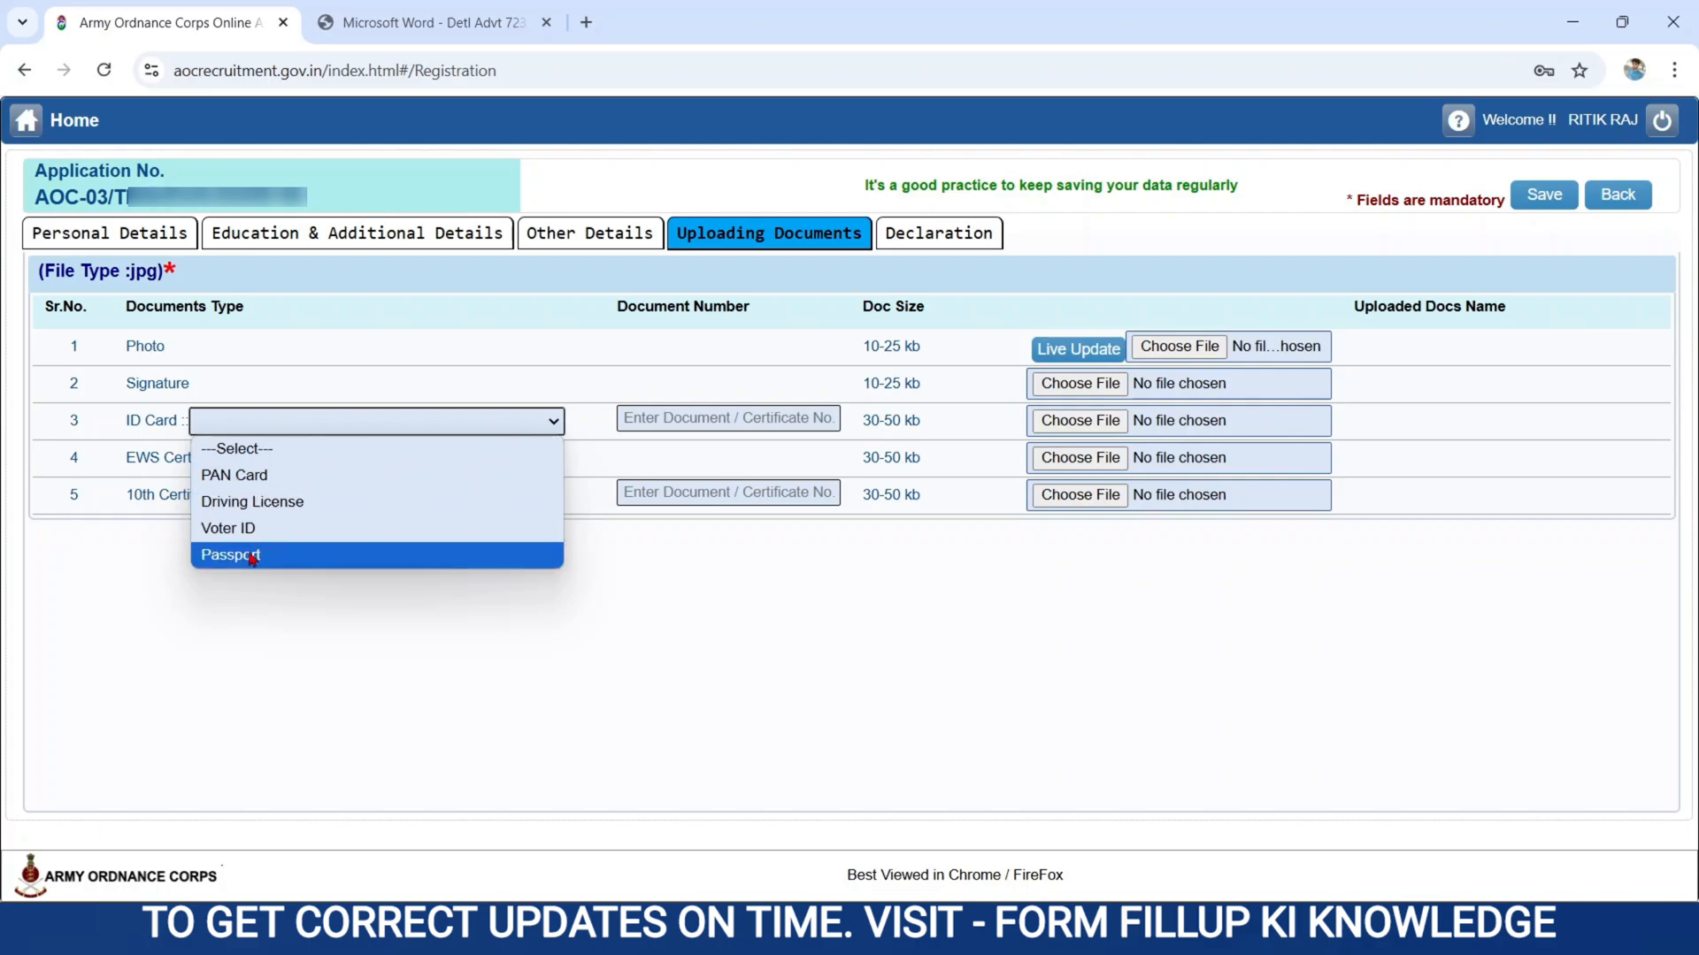
click(76, 476)
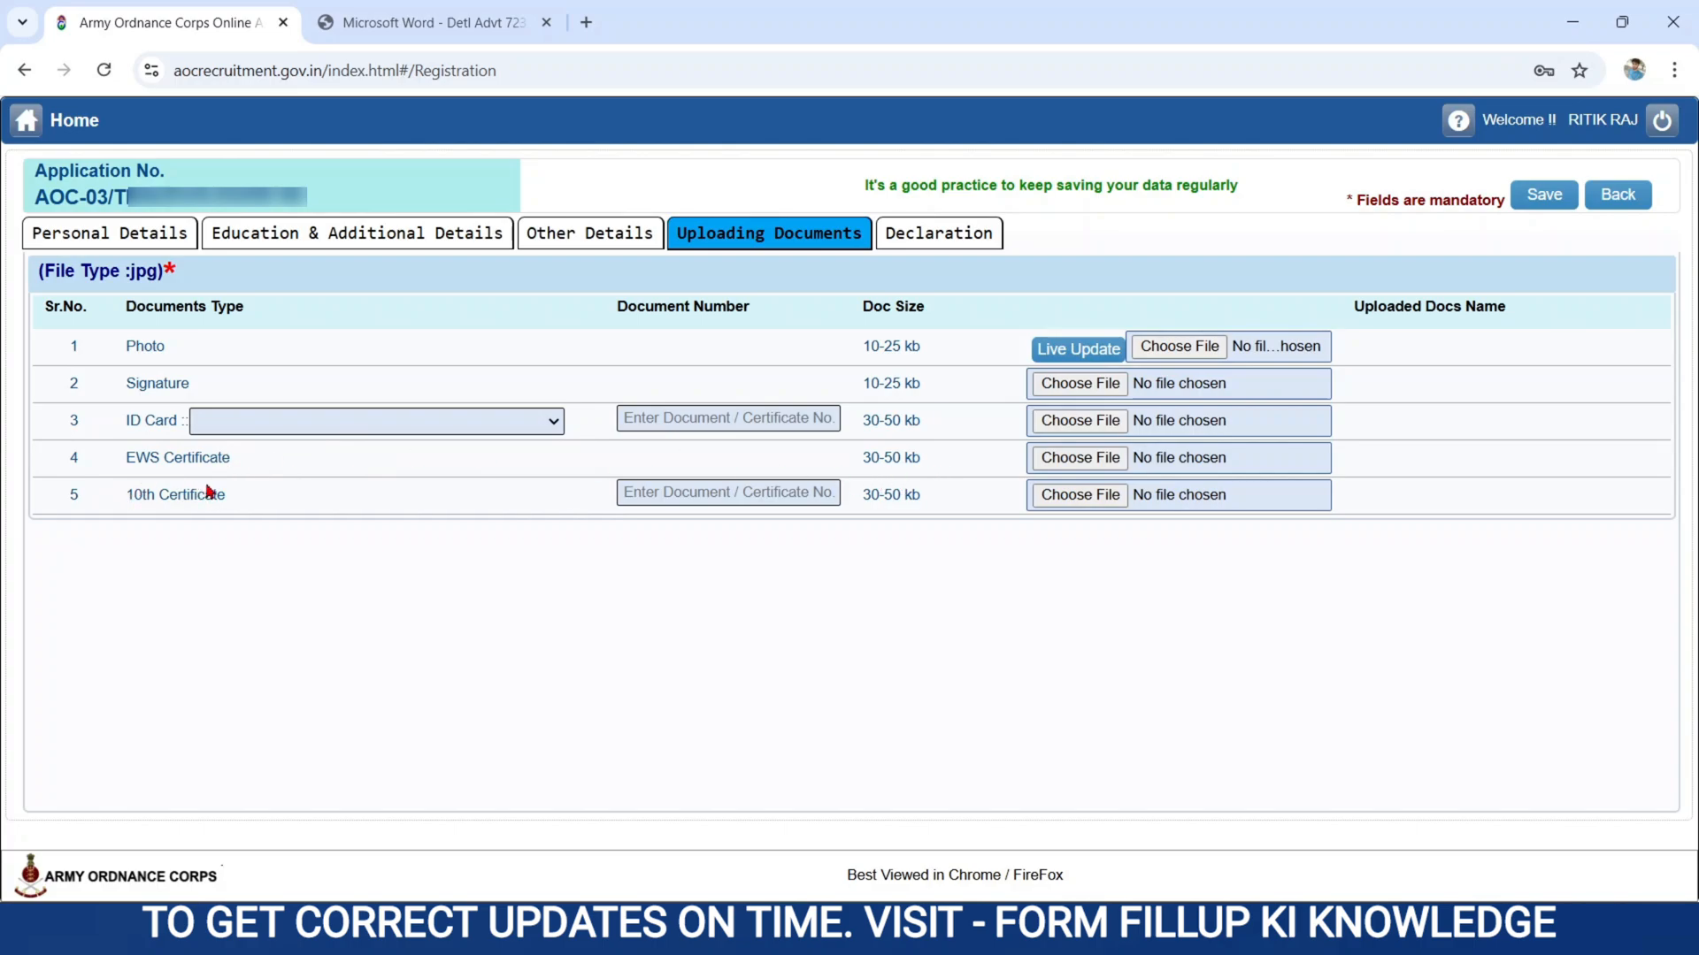
click(683, 493)
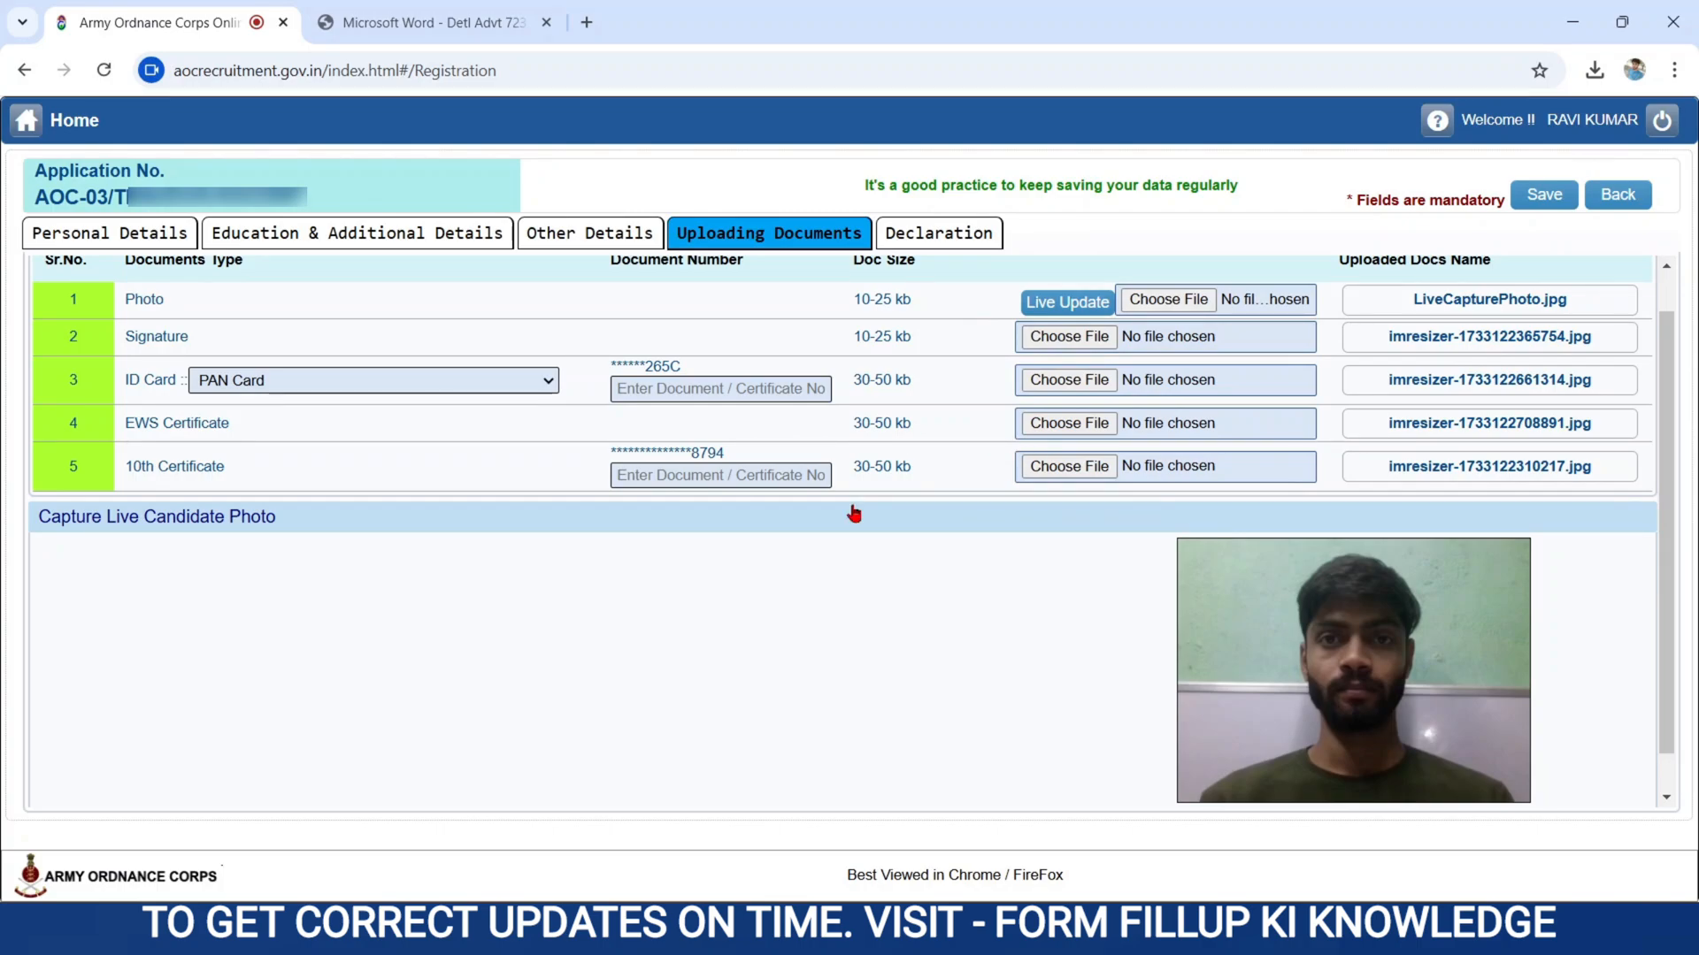
Save the uploaded photo, signature, ID card and certificates, and go to the Declaration section.
click(1531, 209)
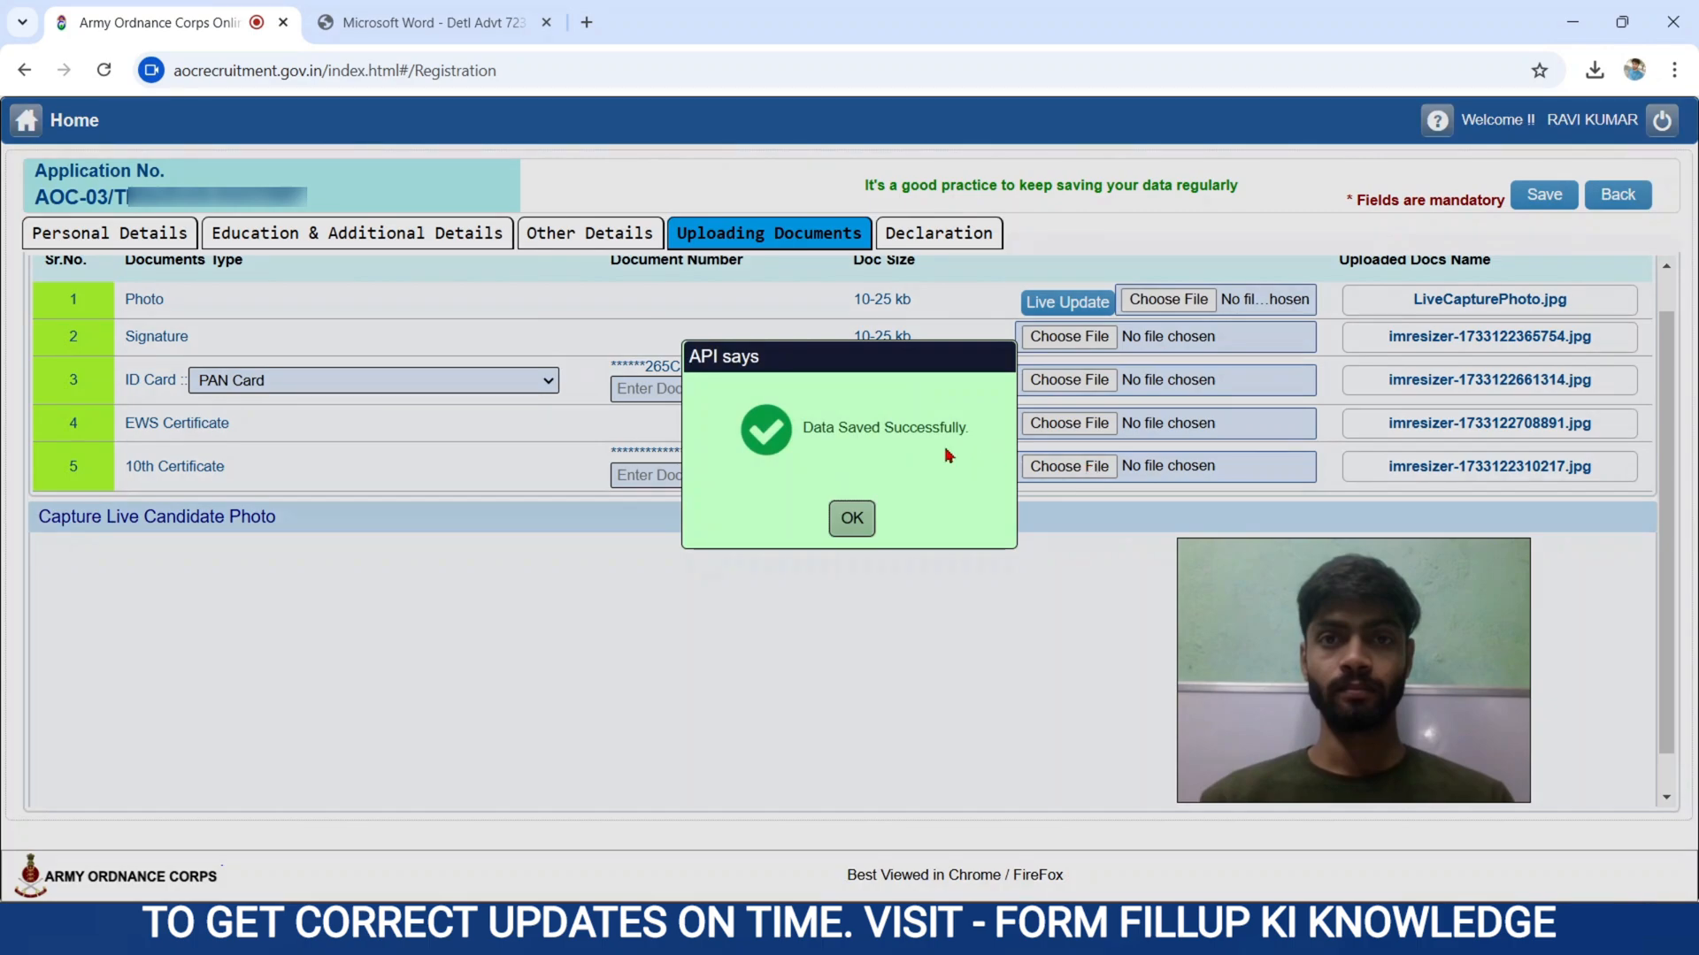
click(856, 515)
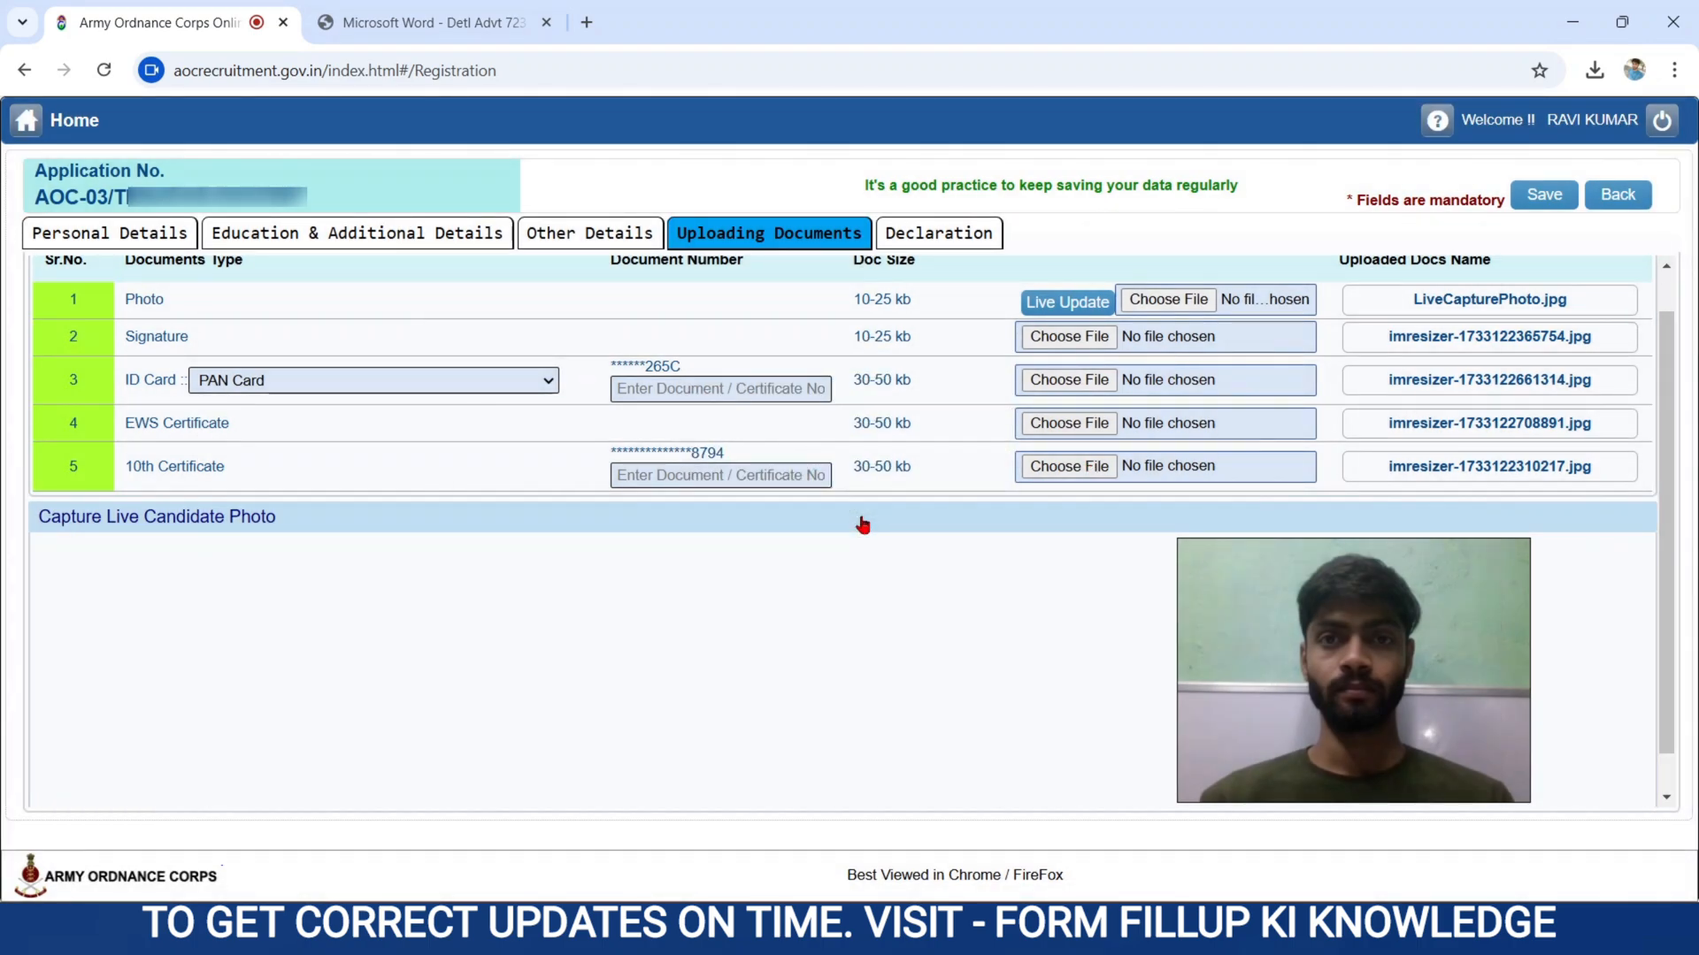
click(909, 239)
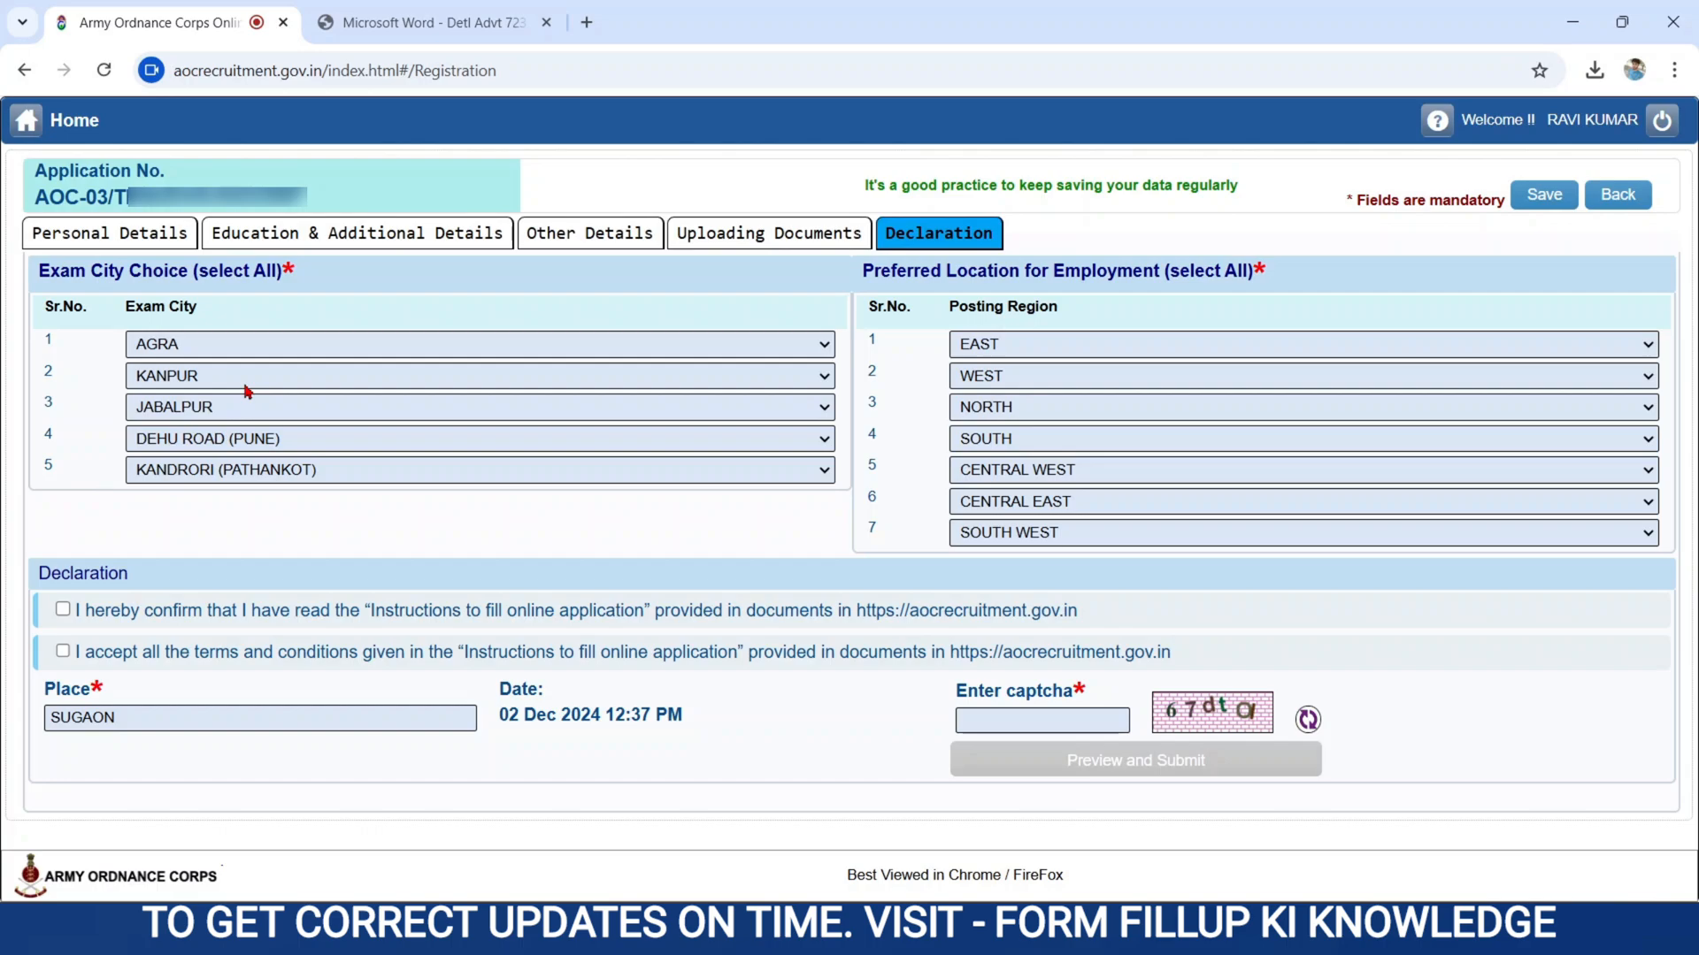
Review the available exam cities for the first and second choices.
click(221, 345)
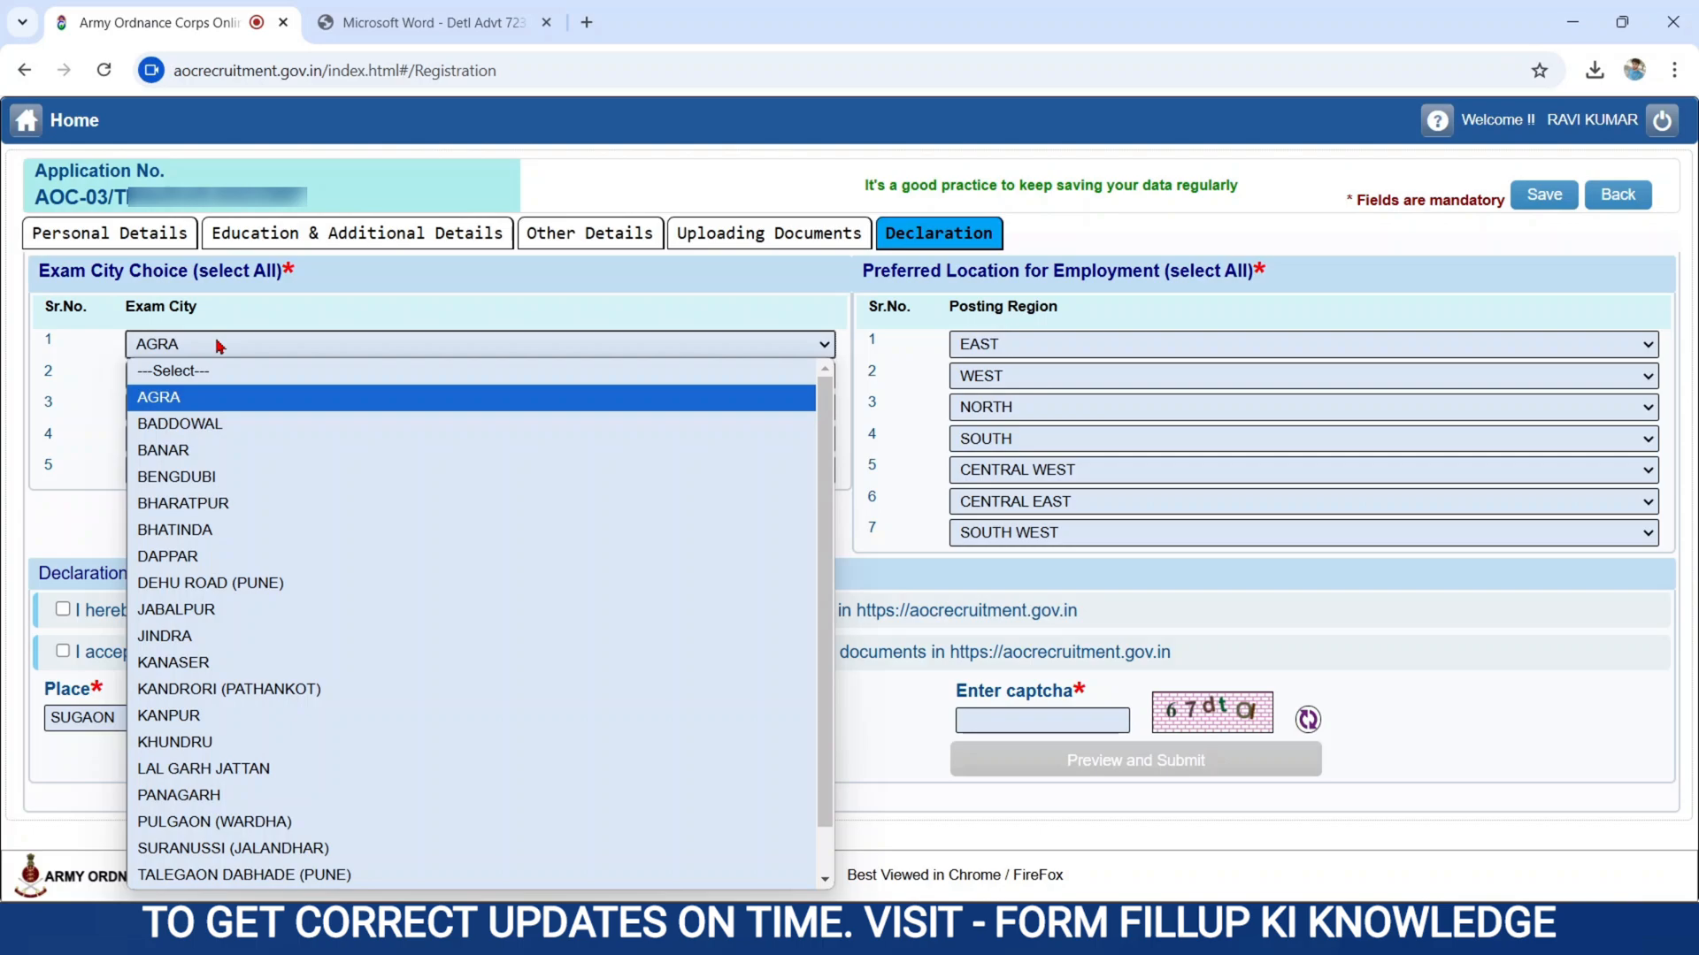
click(220, 345)
click(191, 377)
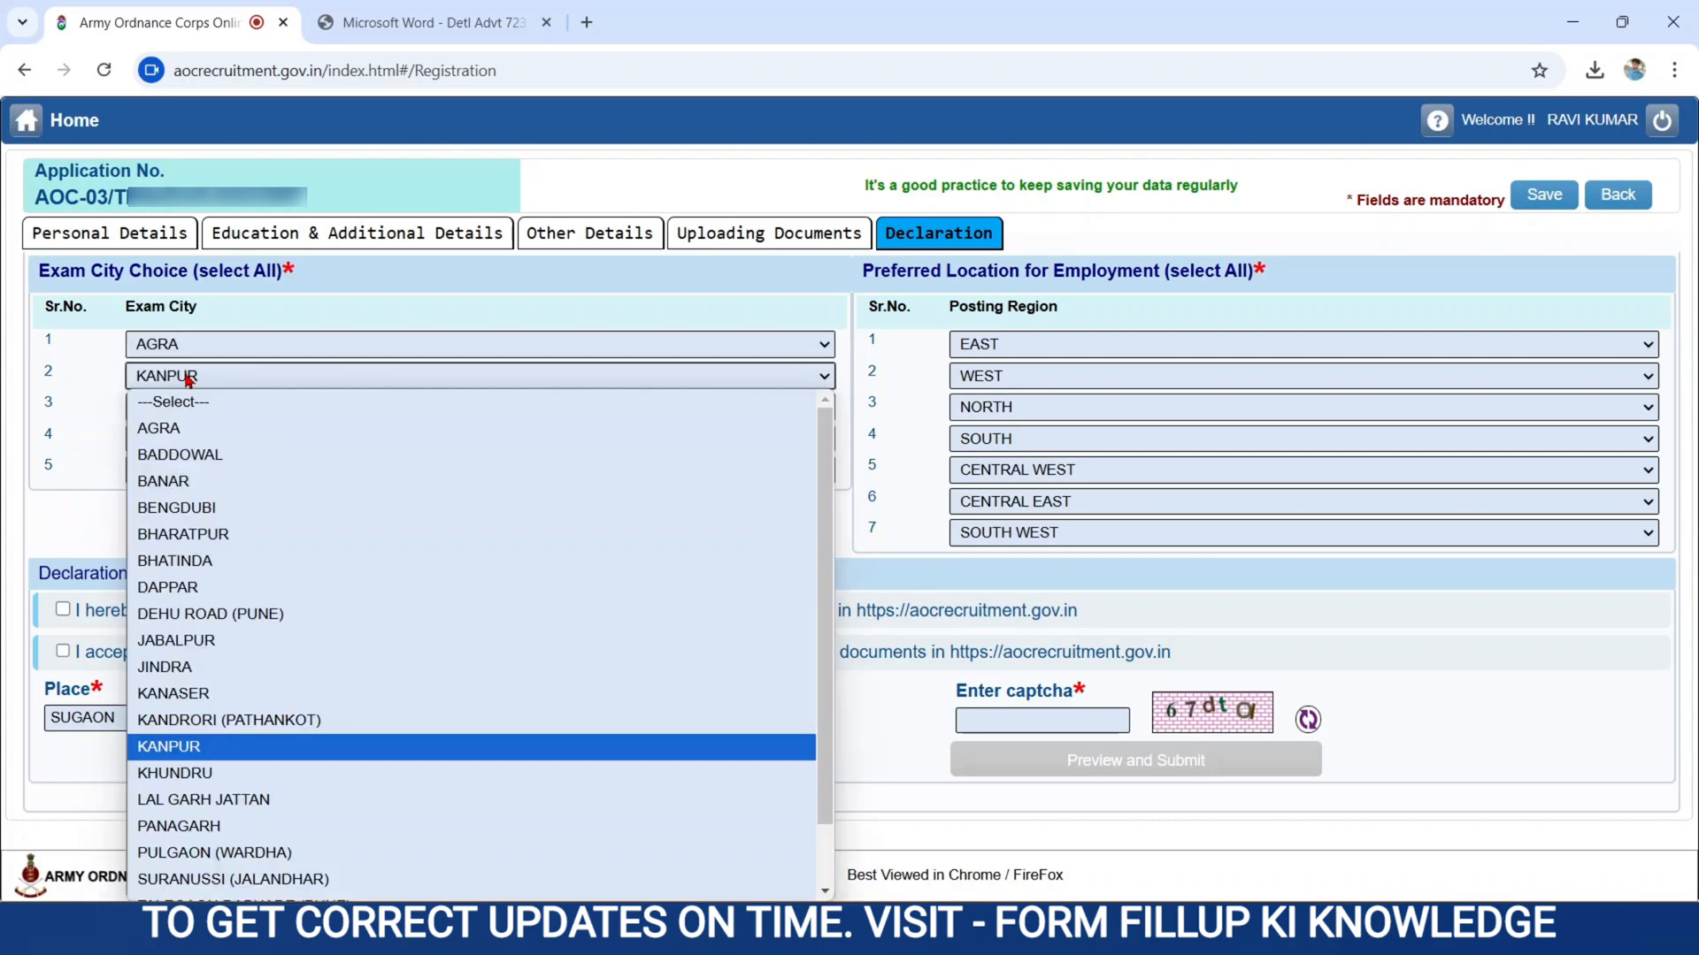
click(189, 379)
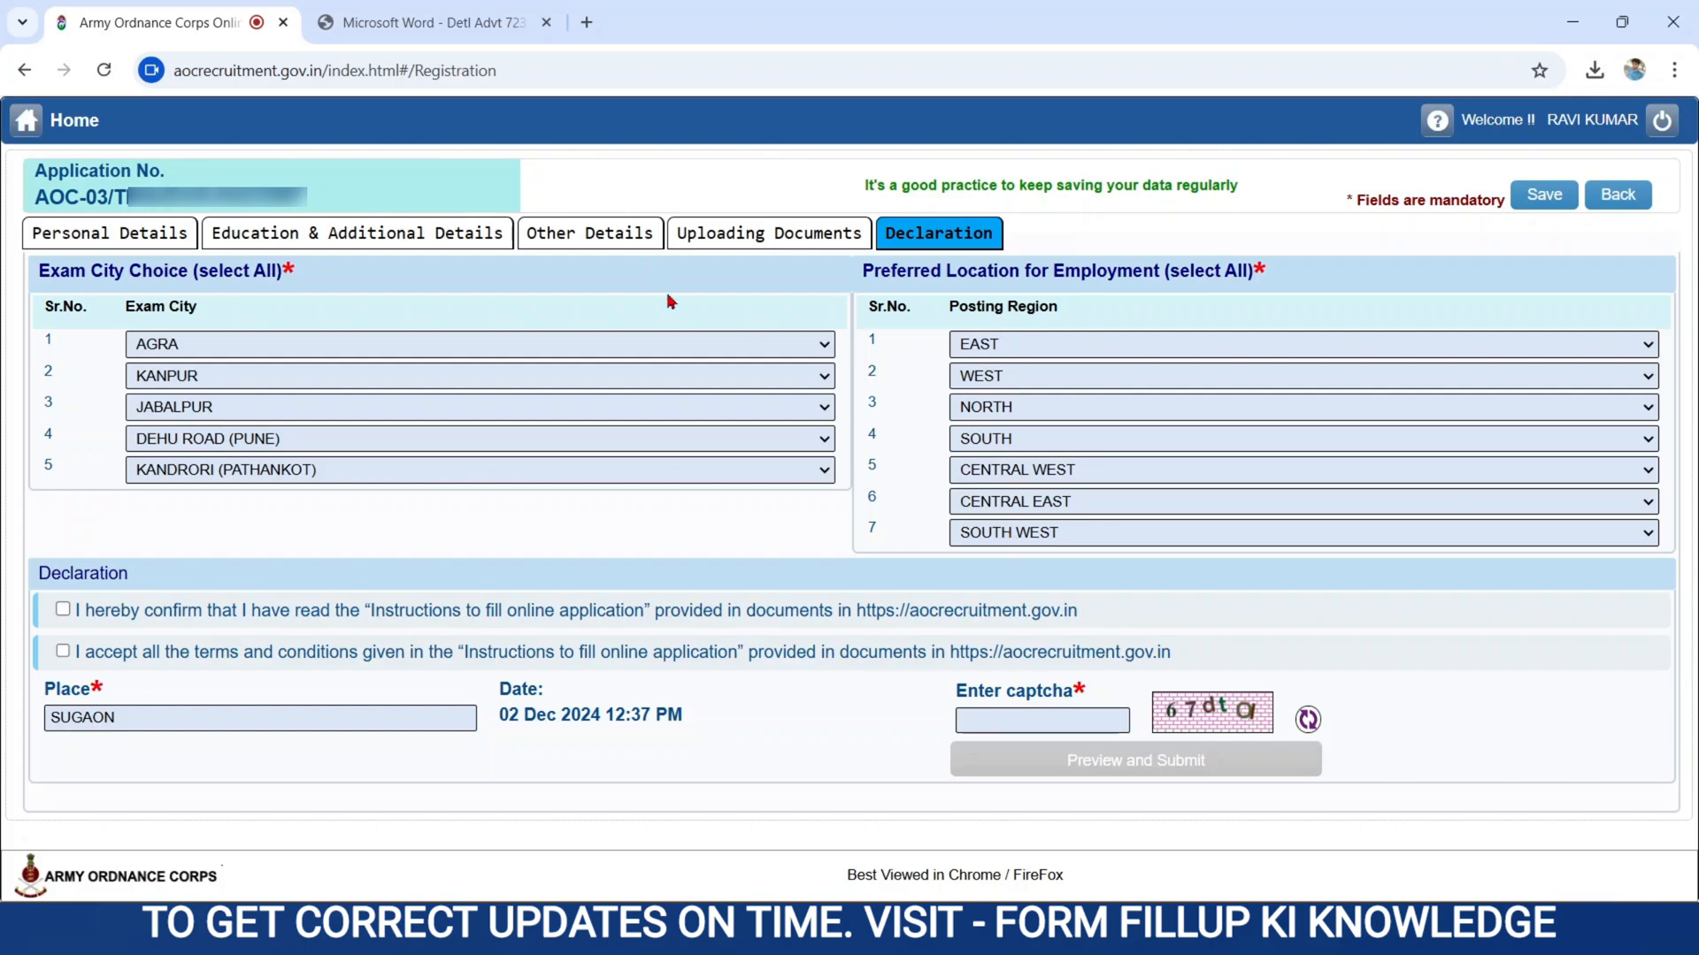
Switch to the detailed notification PDF and examine the region-wise vacancies, states and Tradesman Mate posts from Eastern to South Western.
click(474, 40)
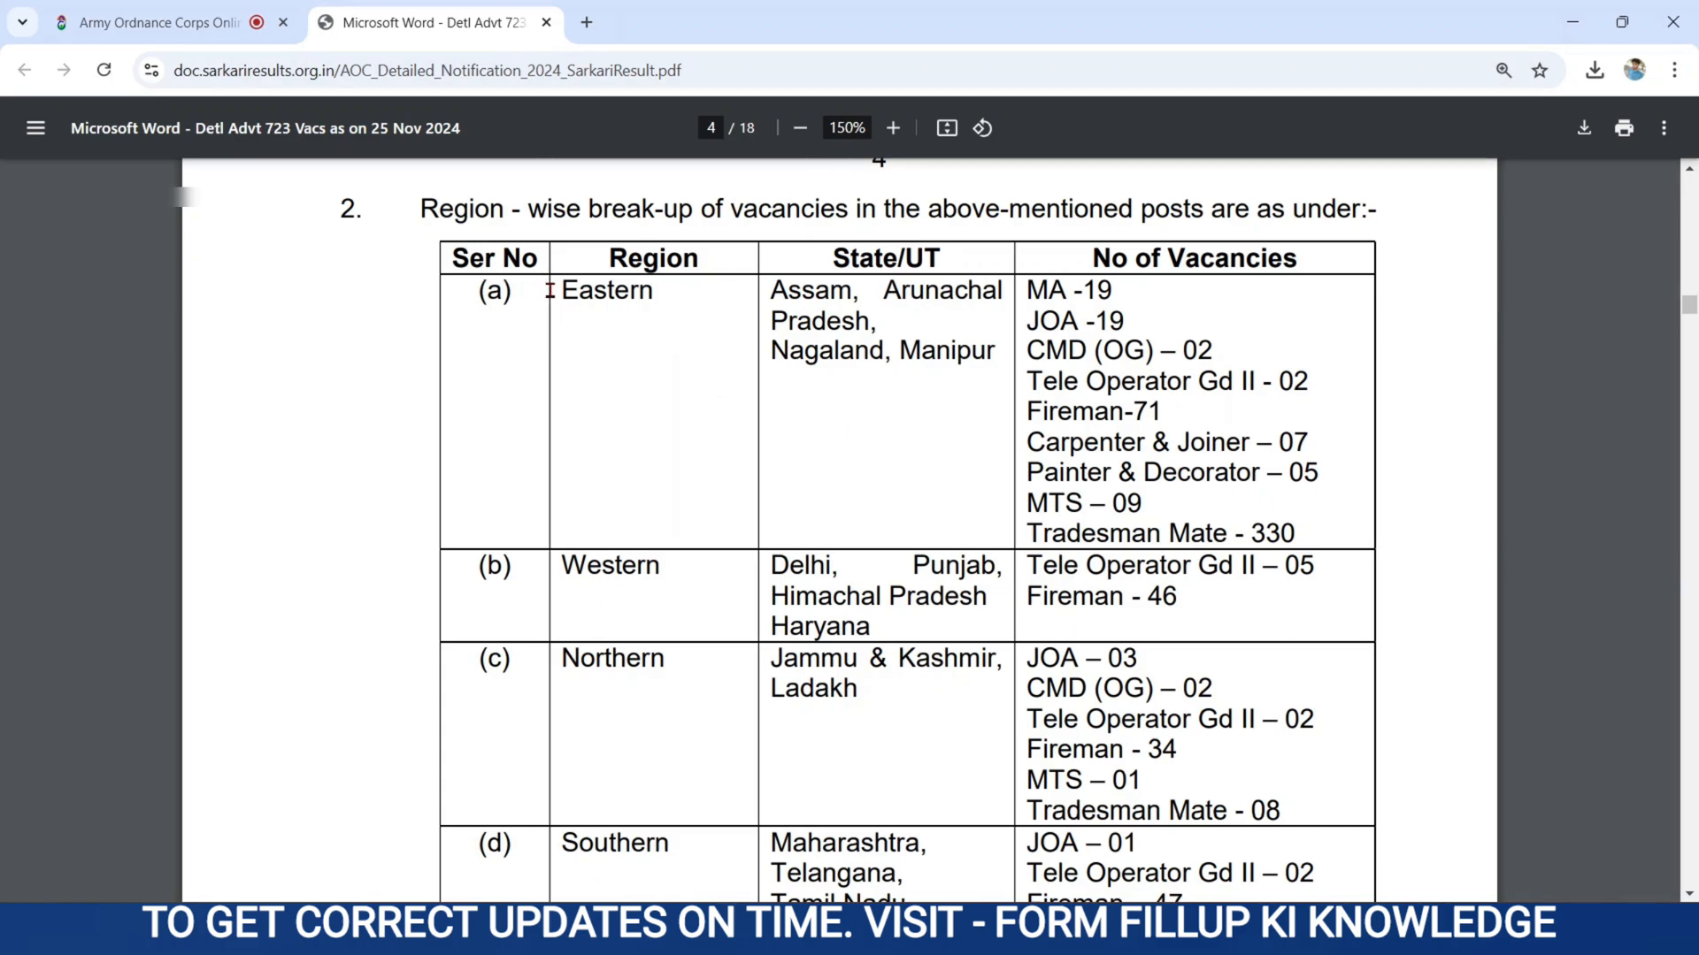
drag(549, 290, 1087, 442)
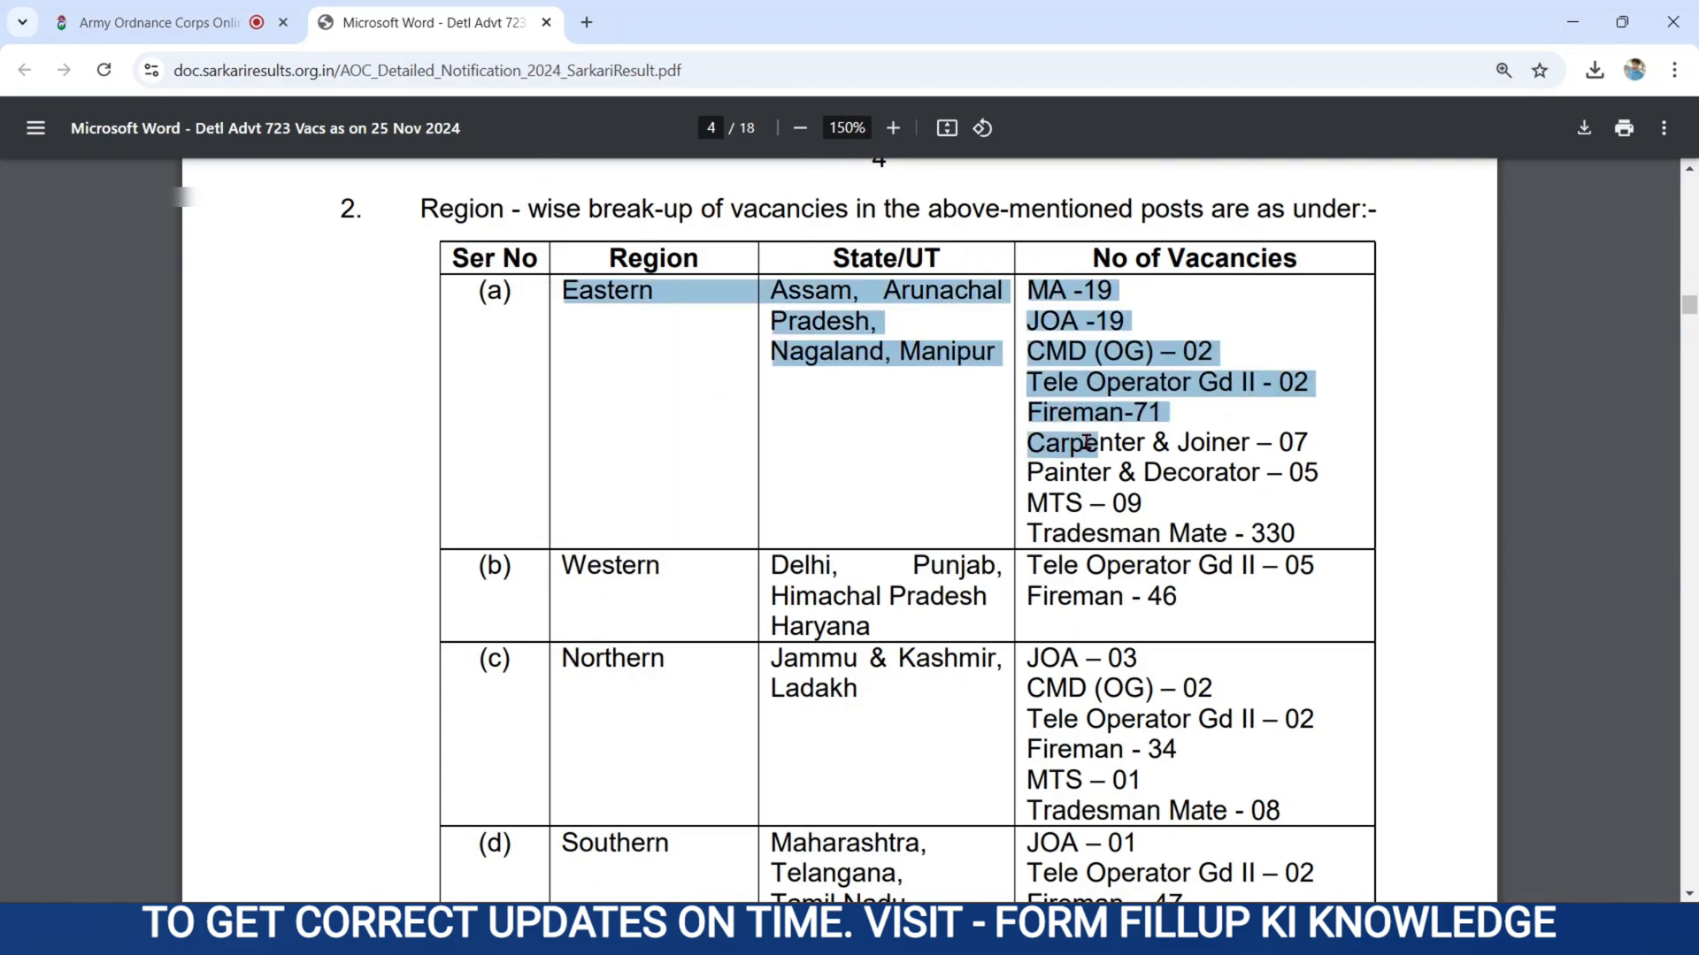
click(1028, 525)
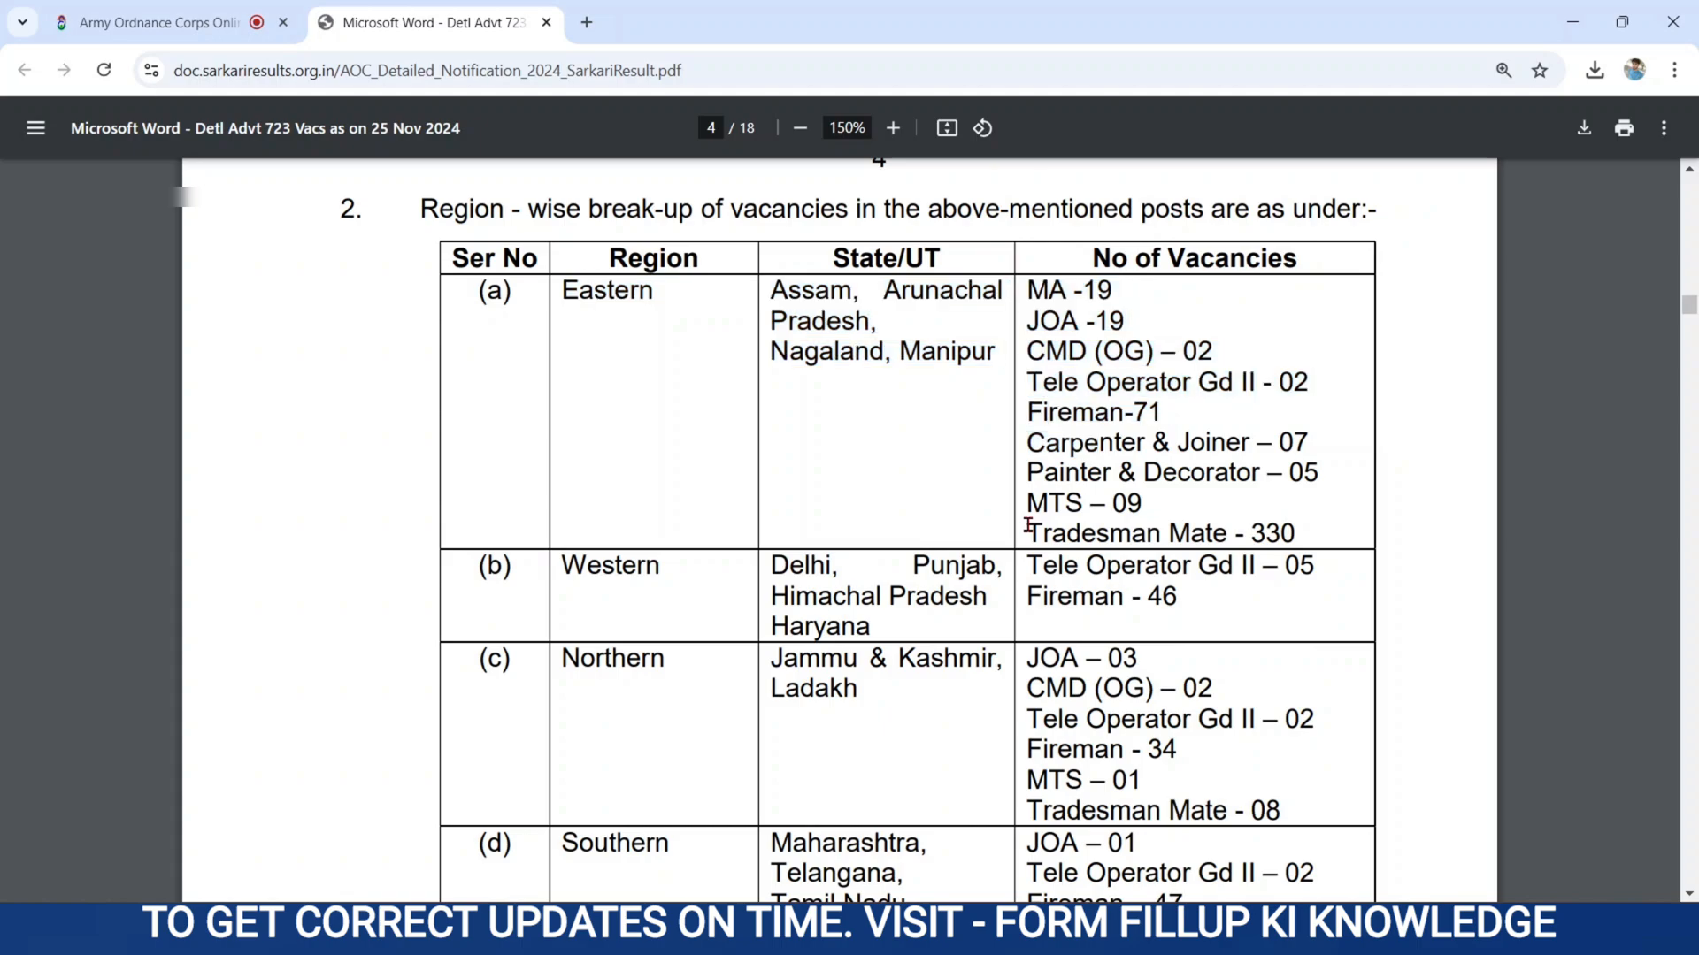
drag(1029, 525, 1307, 529)
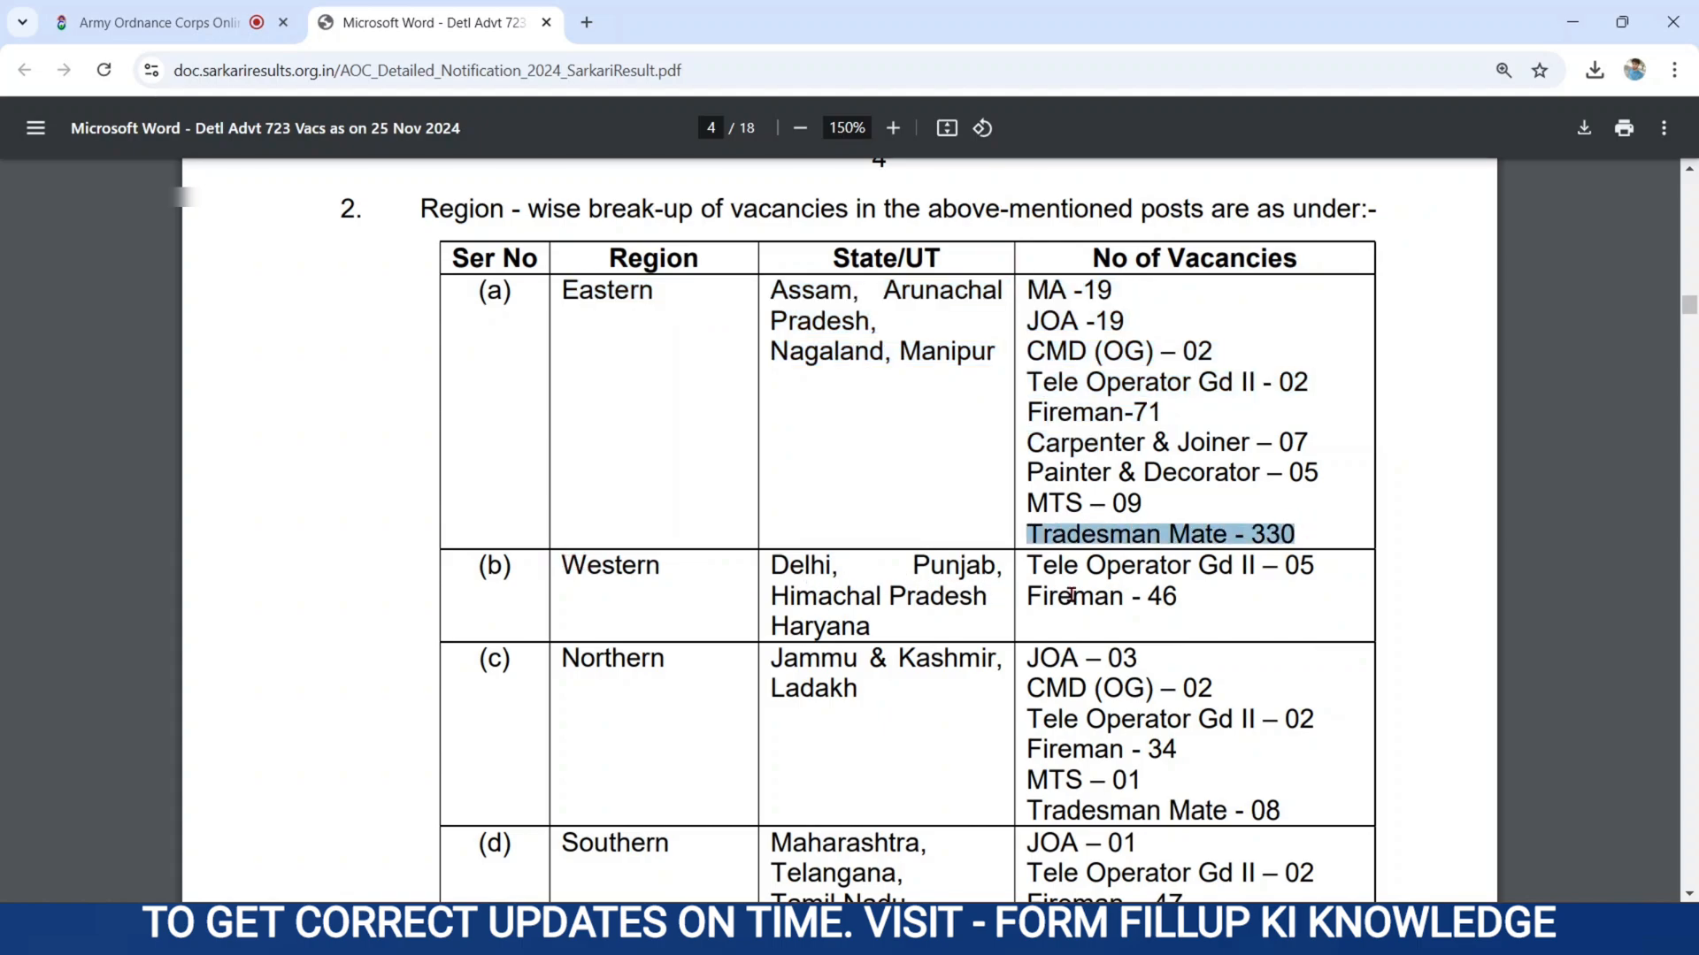
drag(1072, 595, 1196, 608)
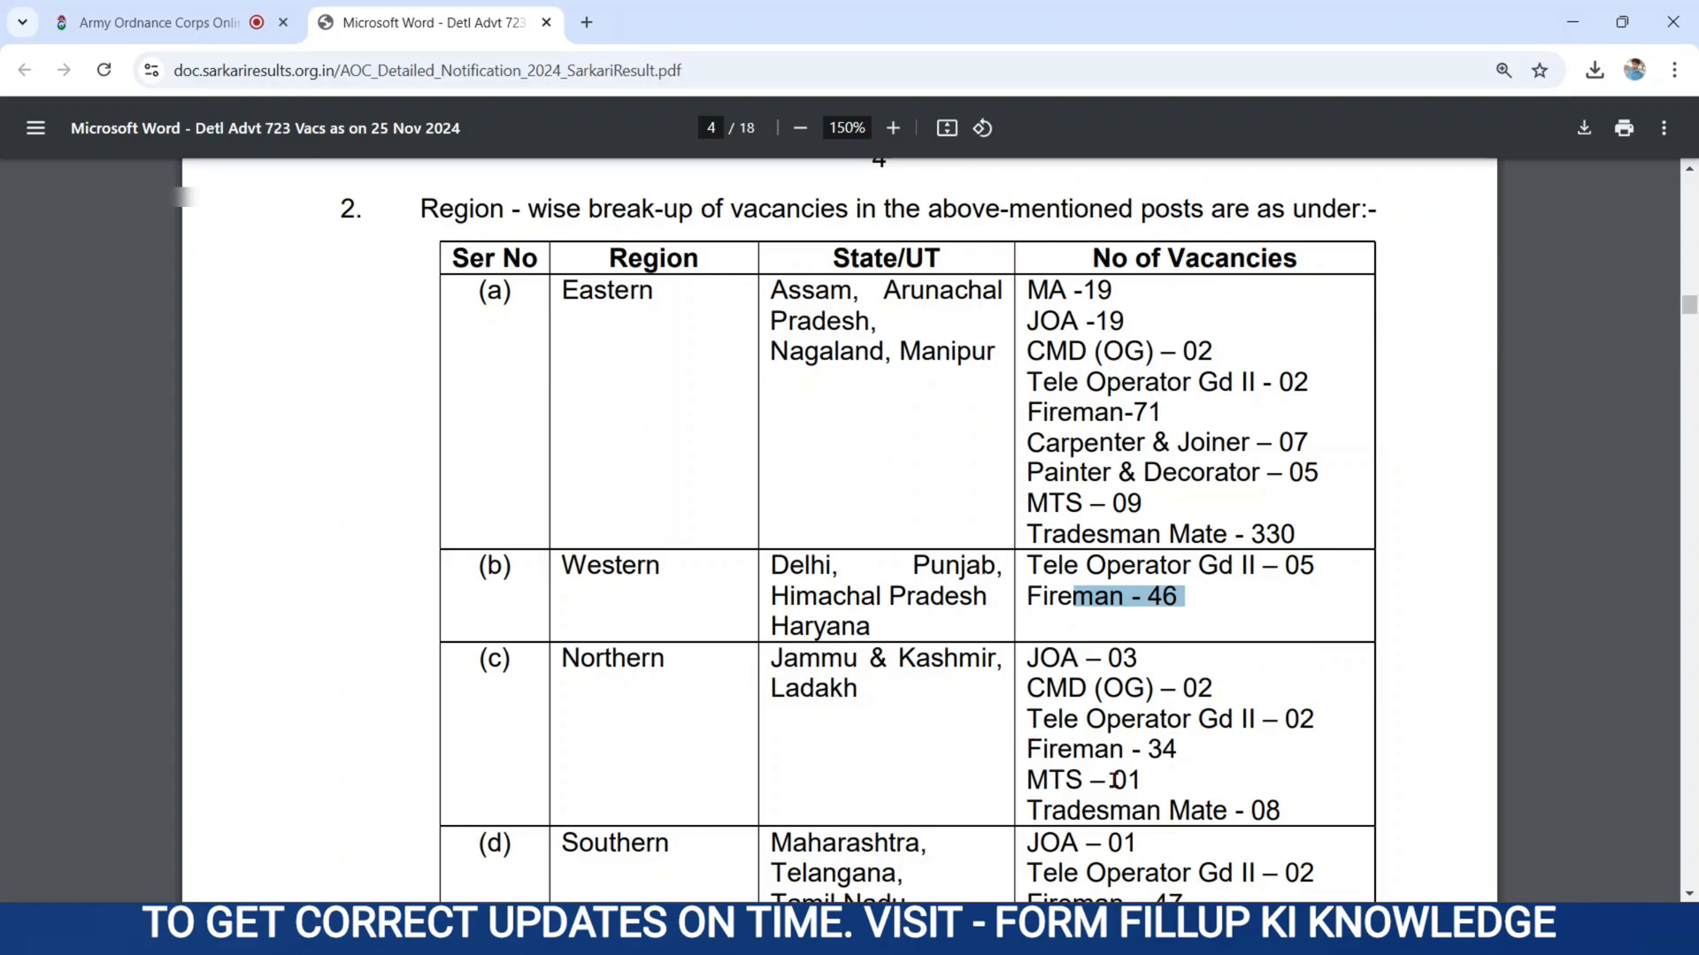
drag(1028, 820, 1278, 829)
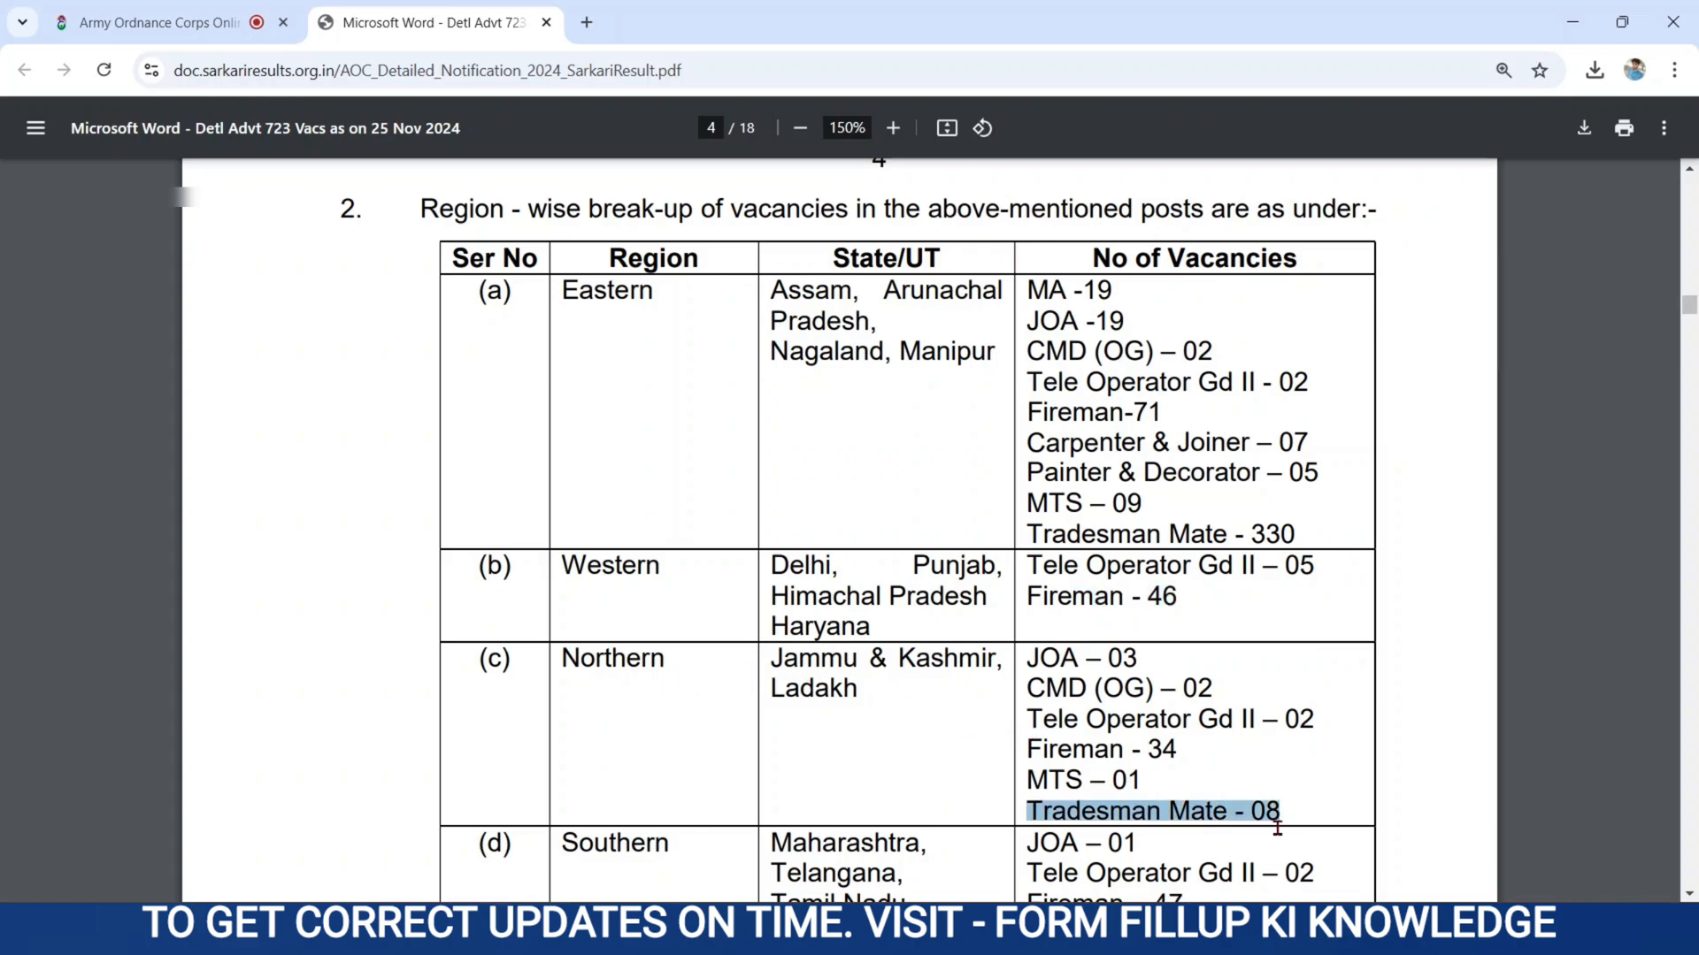
click(953, 778)
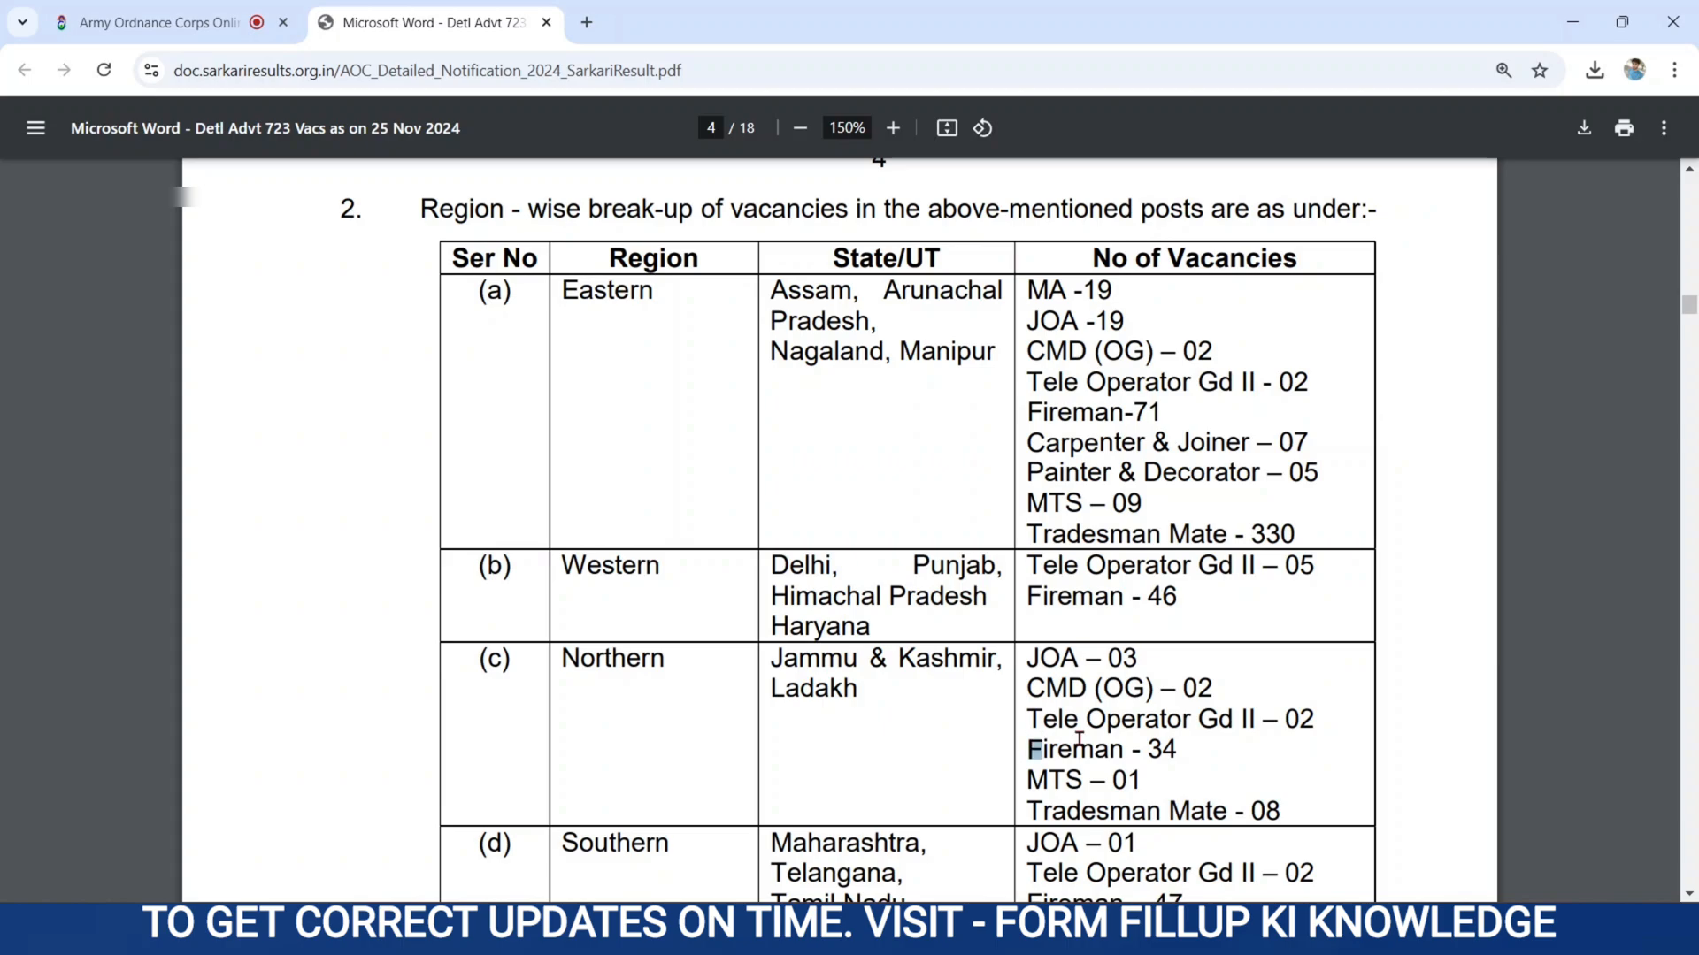
drag(1028, 750, 1184, 751)
click(952, 741)
scroll(952, 742, down, 5)
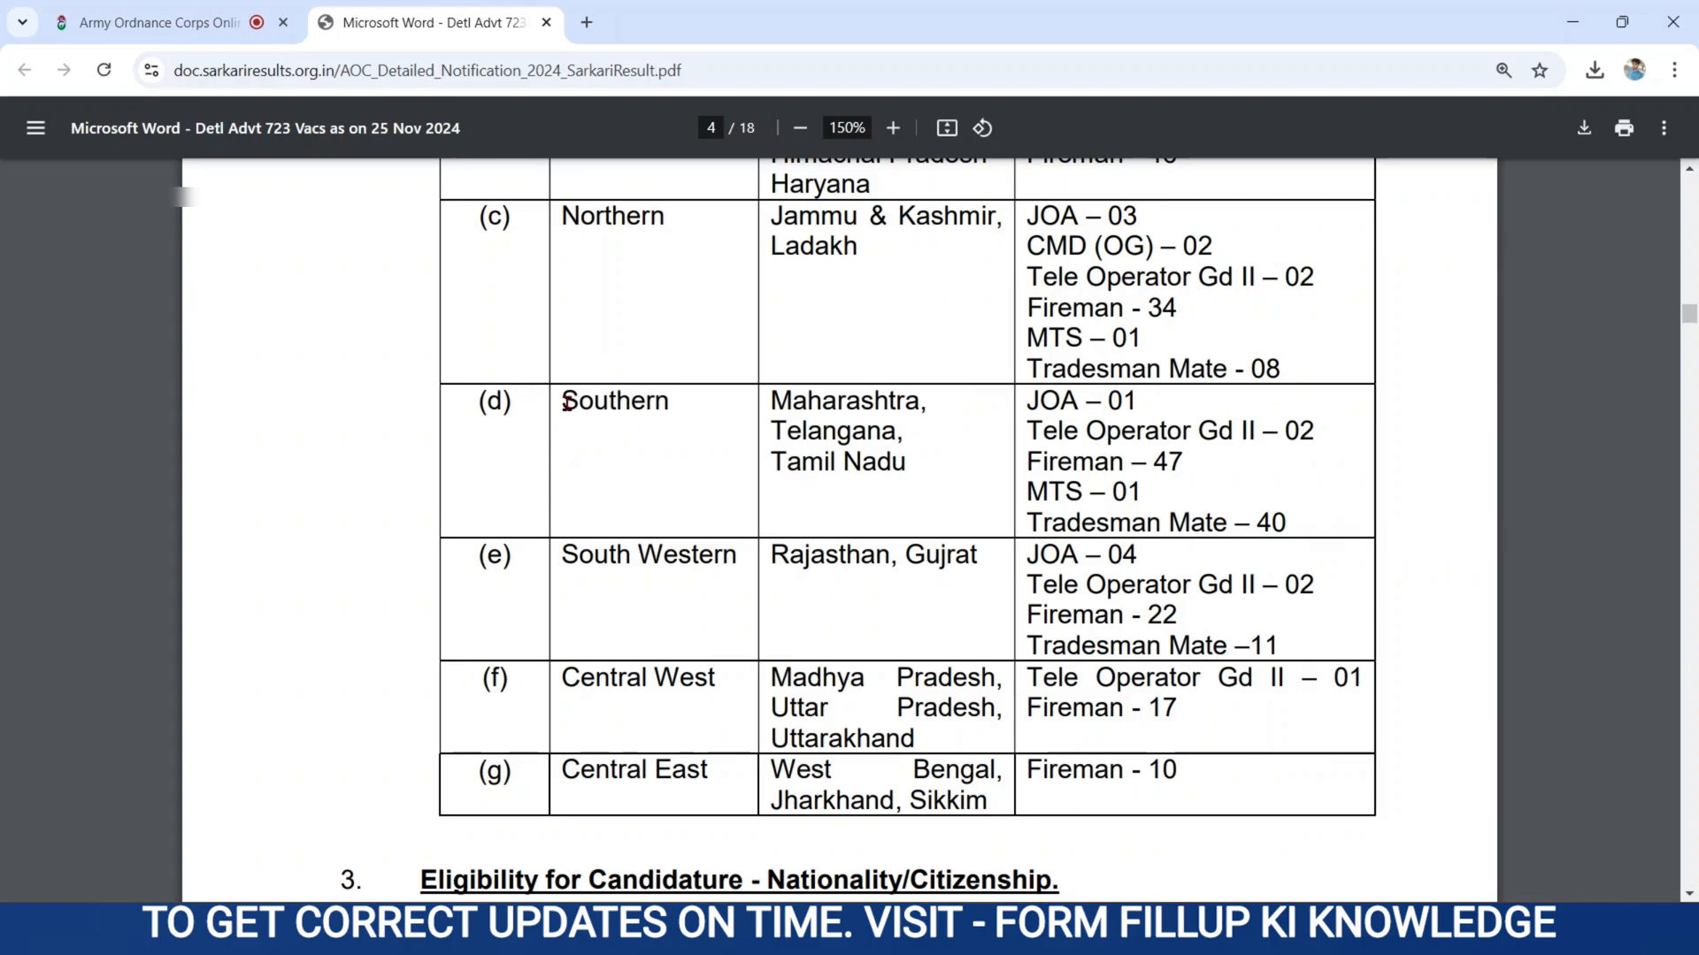
drag(566, 403, 914, 463)
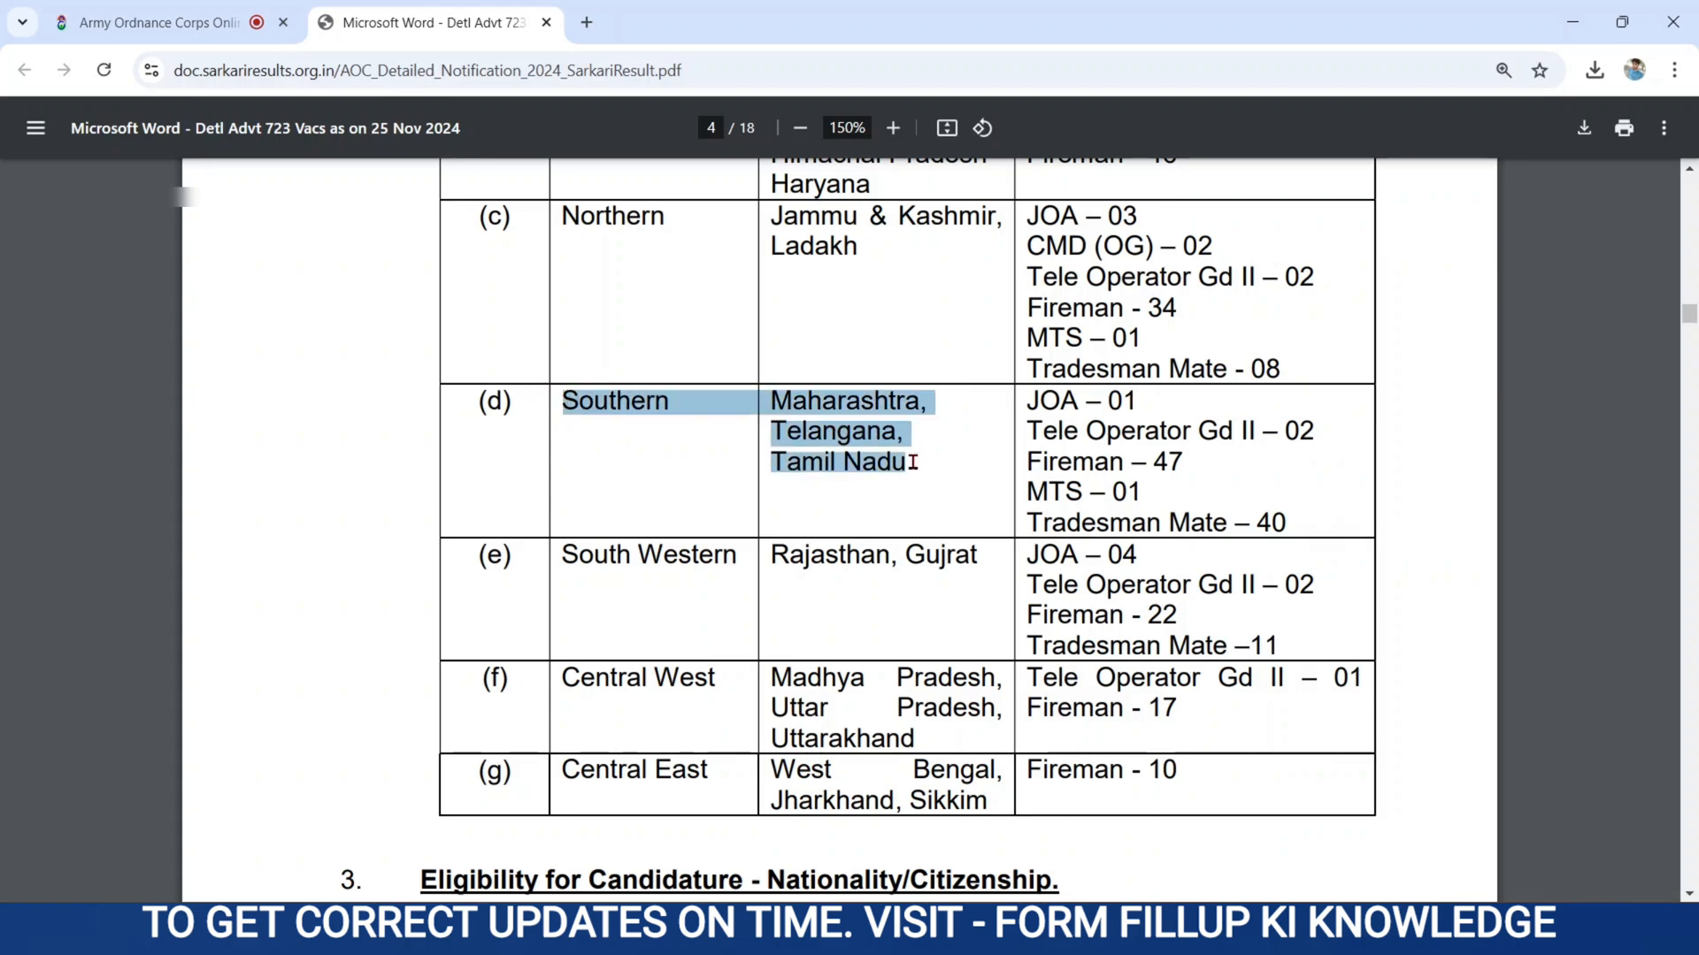
drag(564, 554, 991, 556)
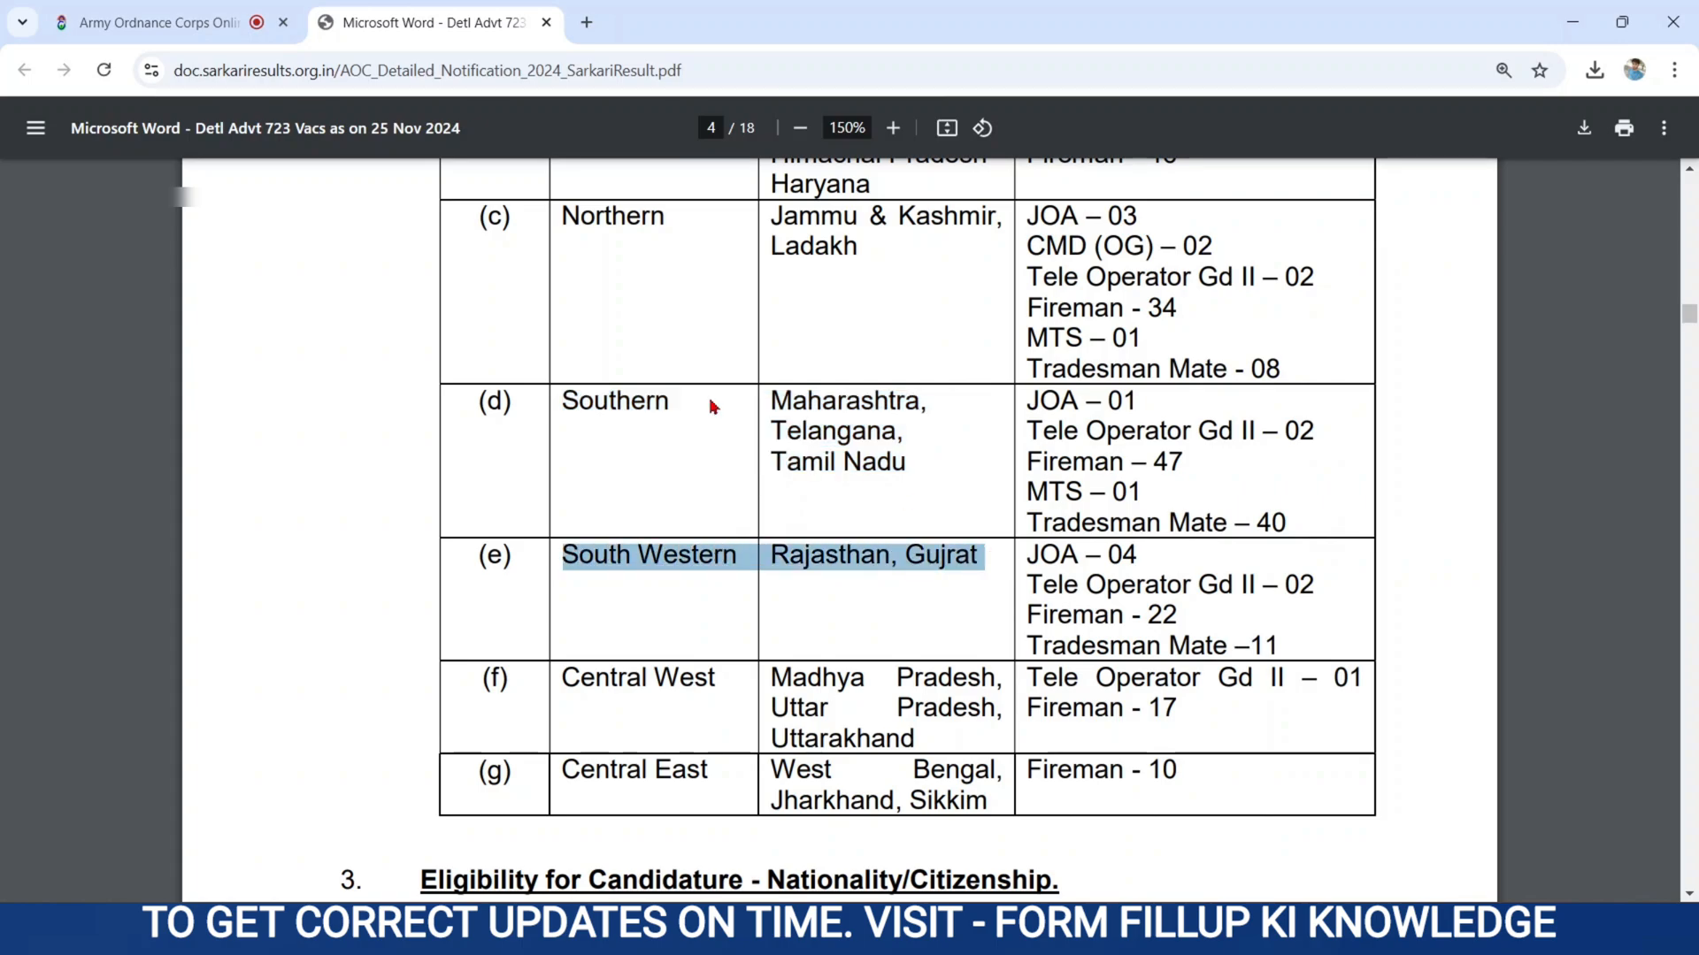
Return to the application form and review the first posting region choice.
click(197, 22)
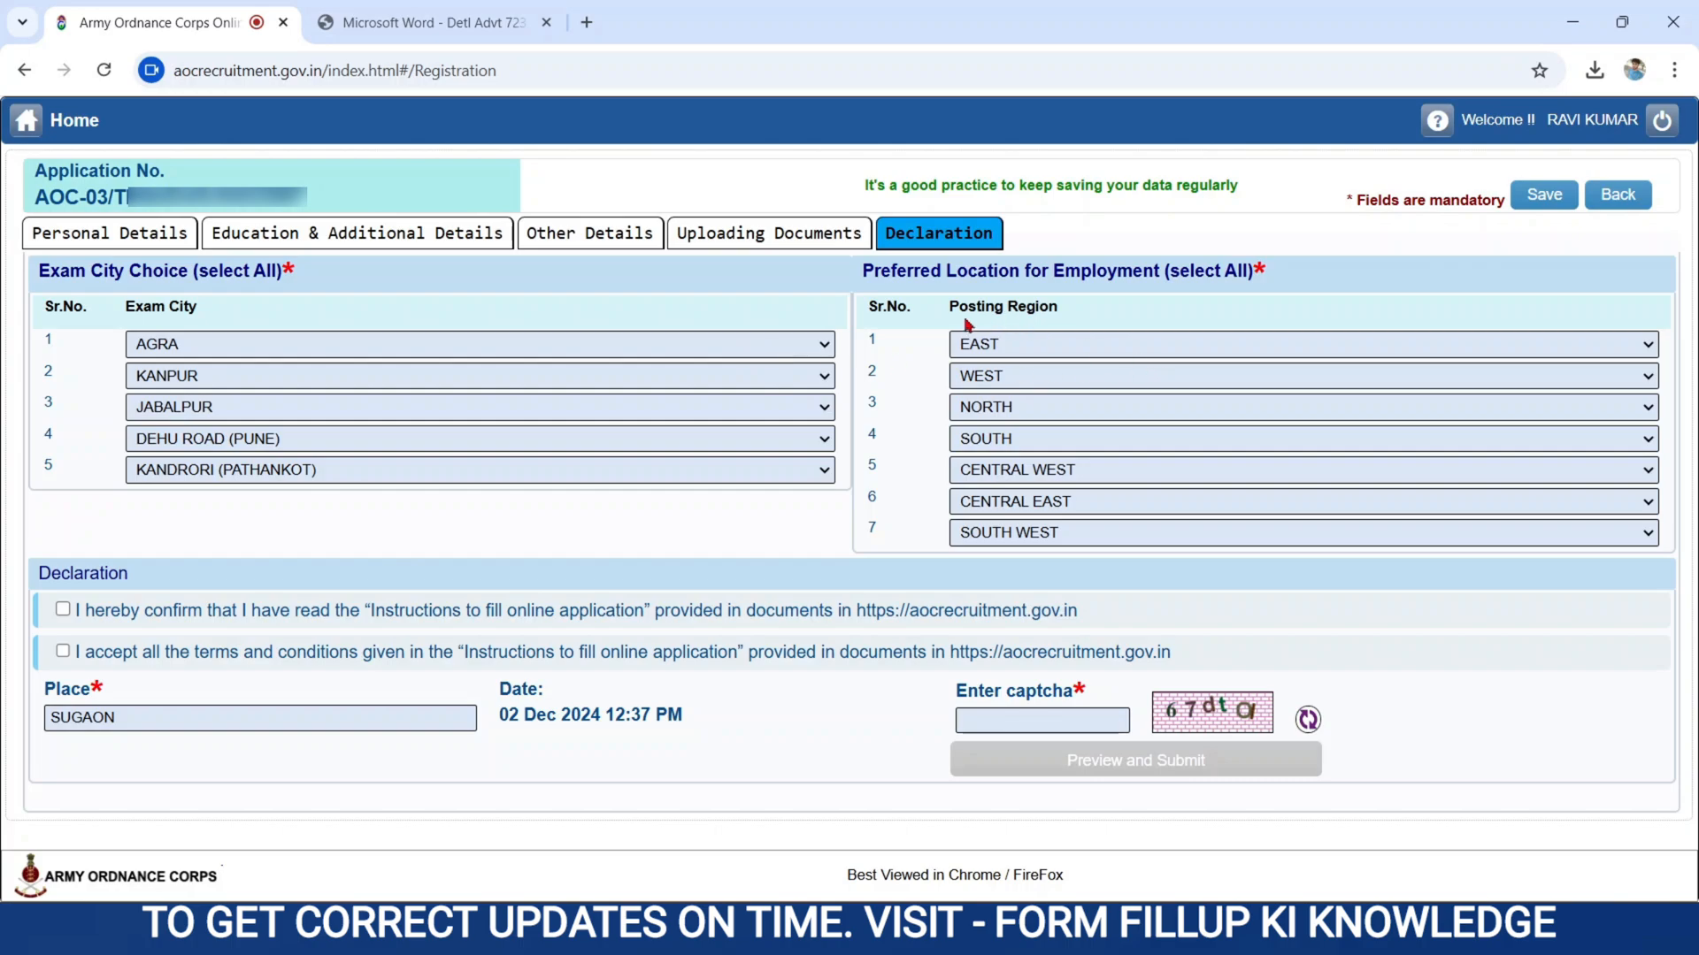
click(1002, 346)
click(1005, 346)
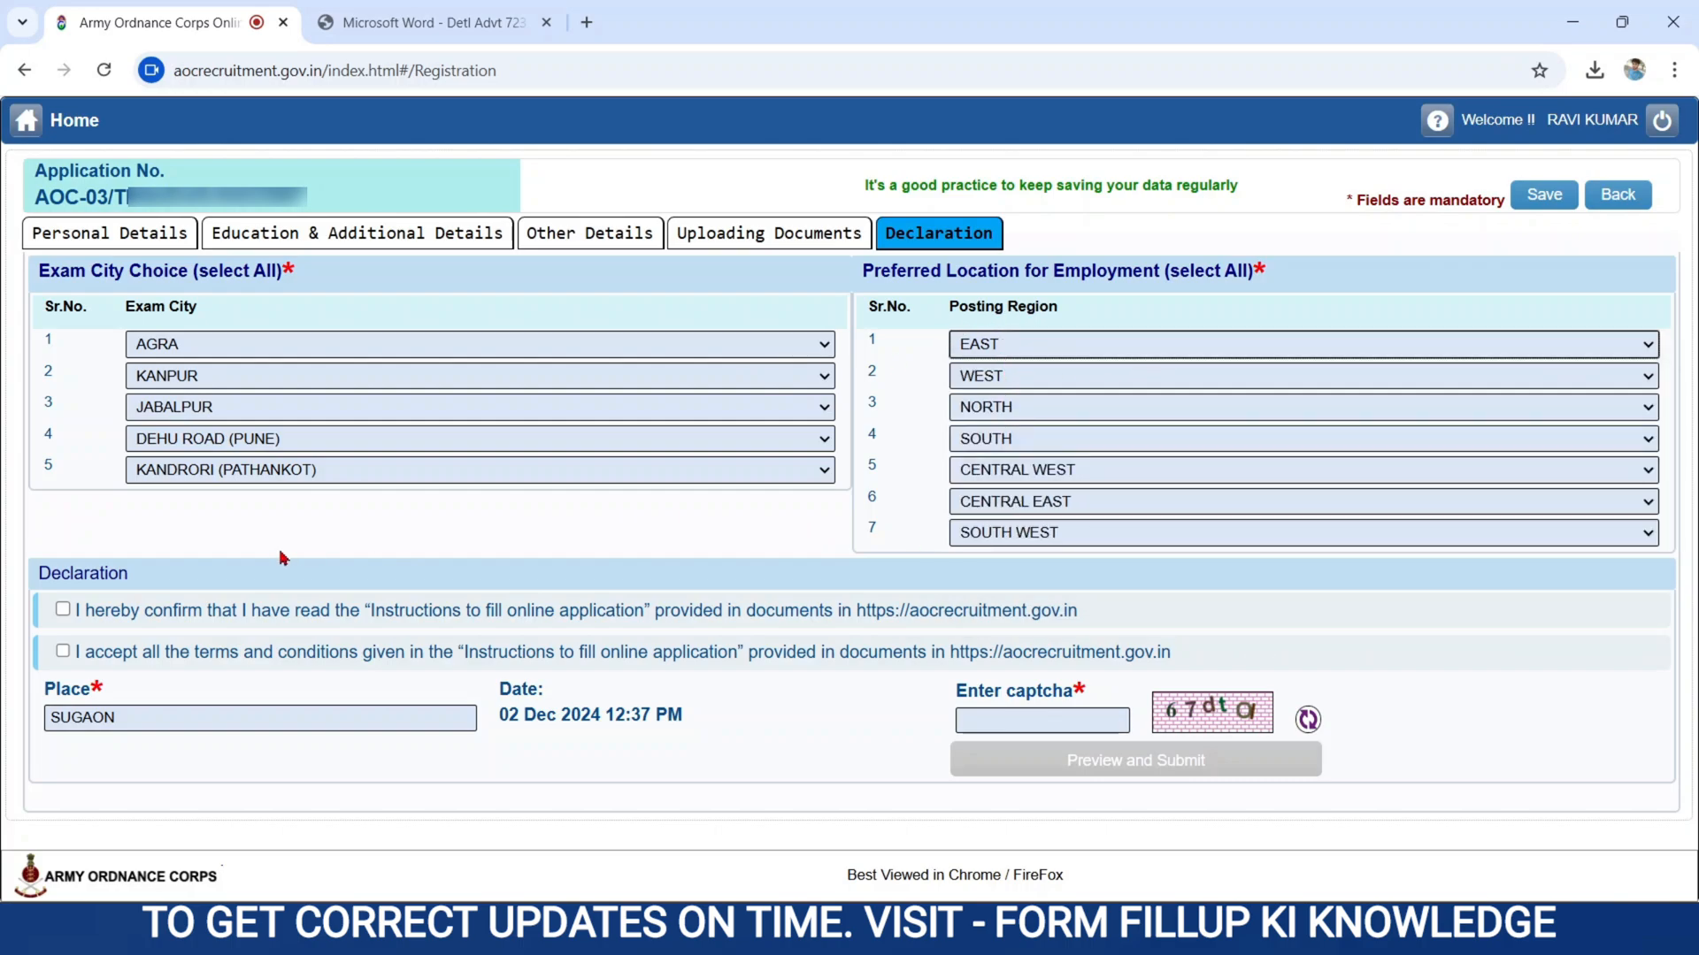
Accept both declaration statements, enter the captcha and save the declaration.
click(63, 612)
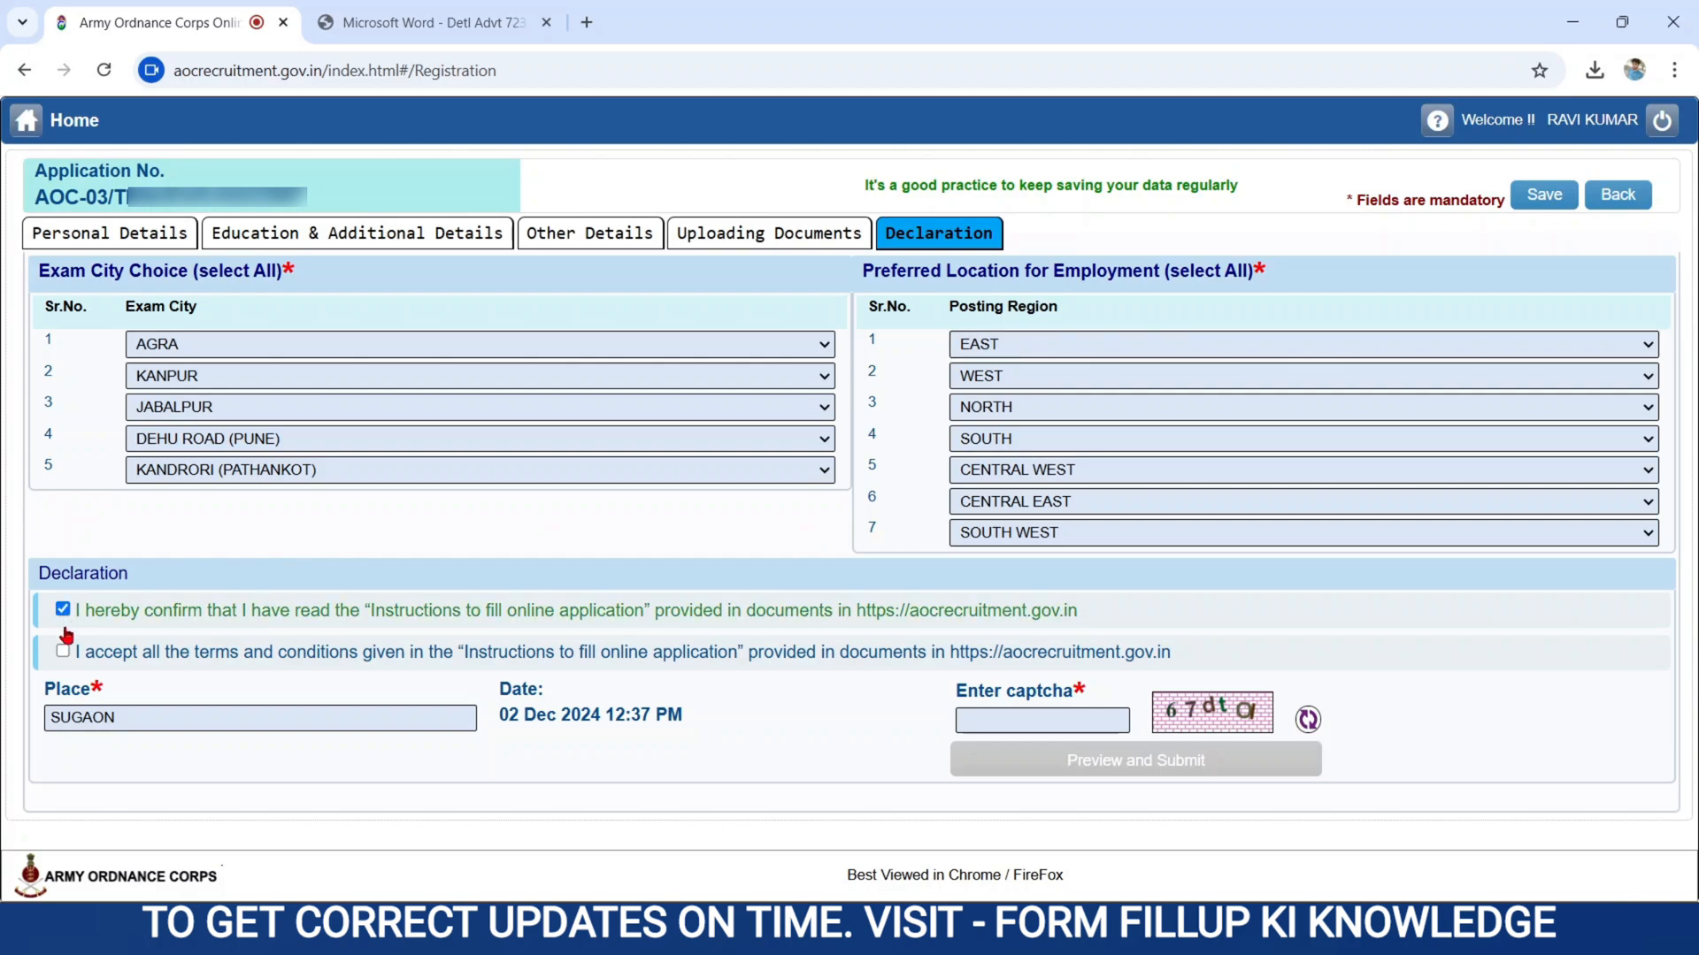
click(62, 652)
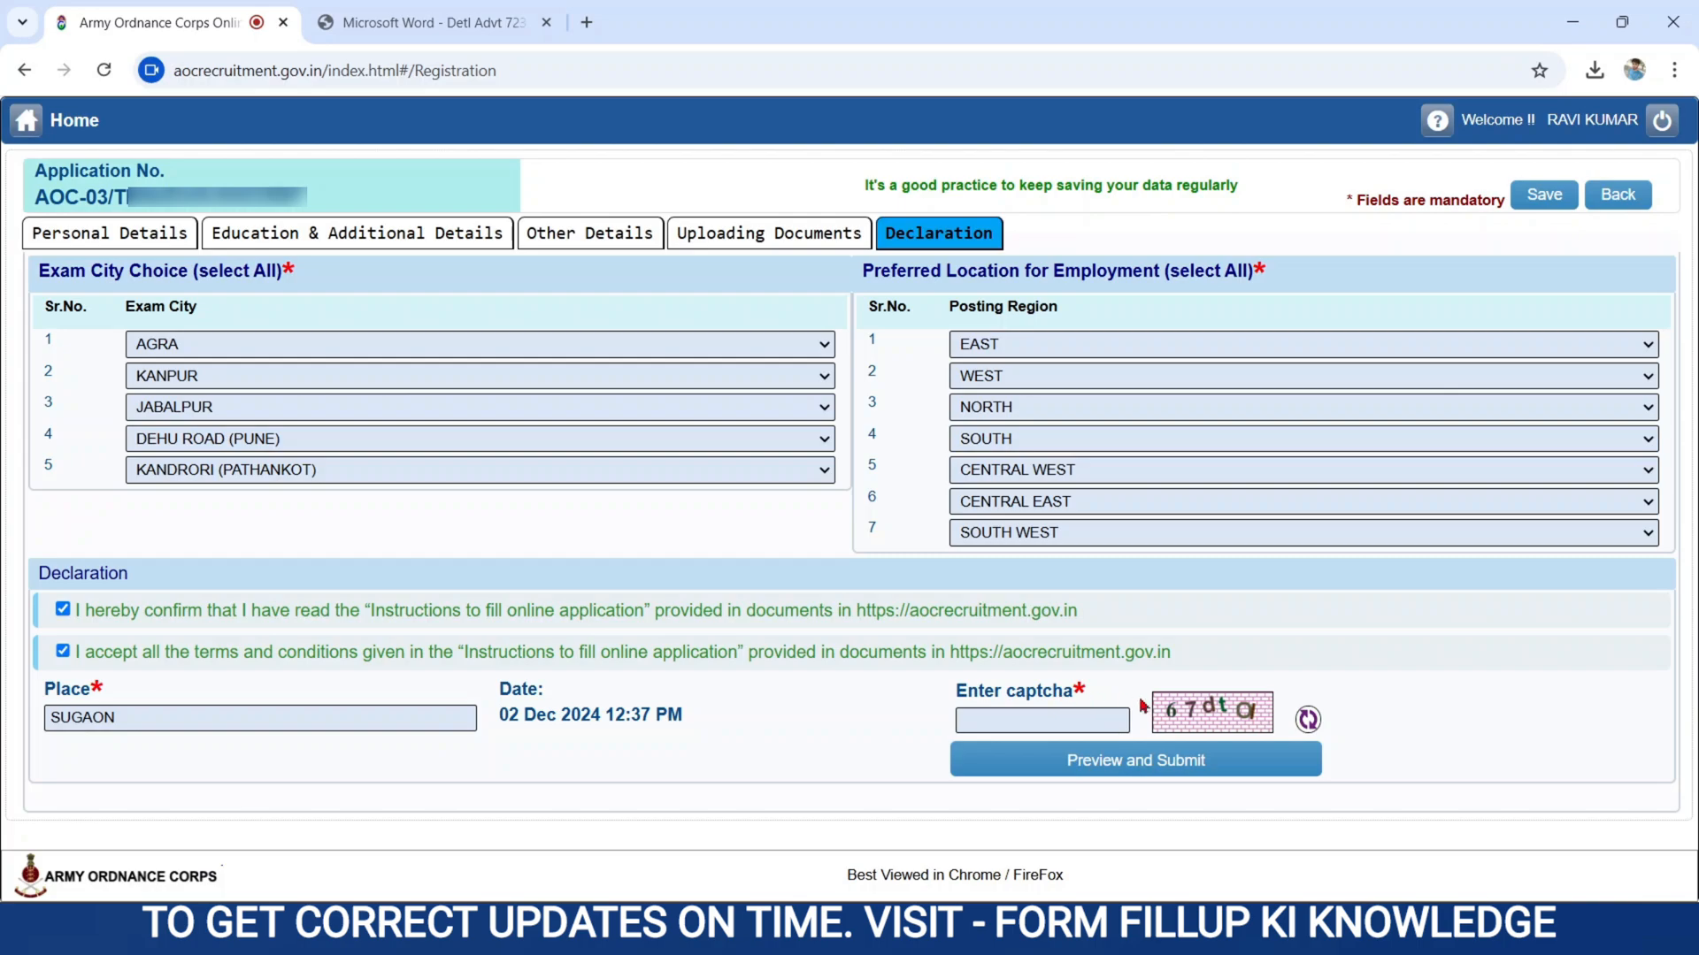
click(1017, 718)
text(67dta)
click(1568, 197)
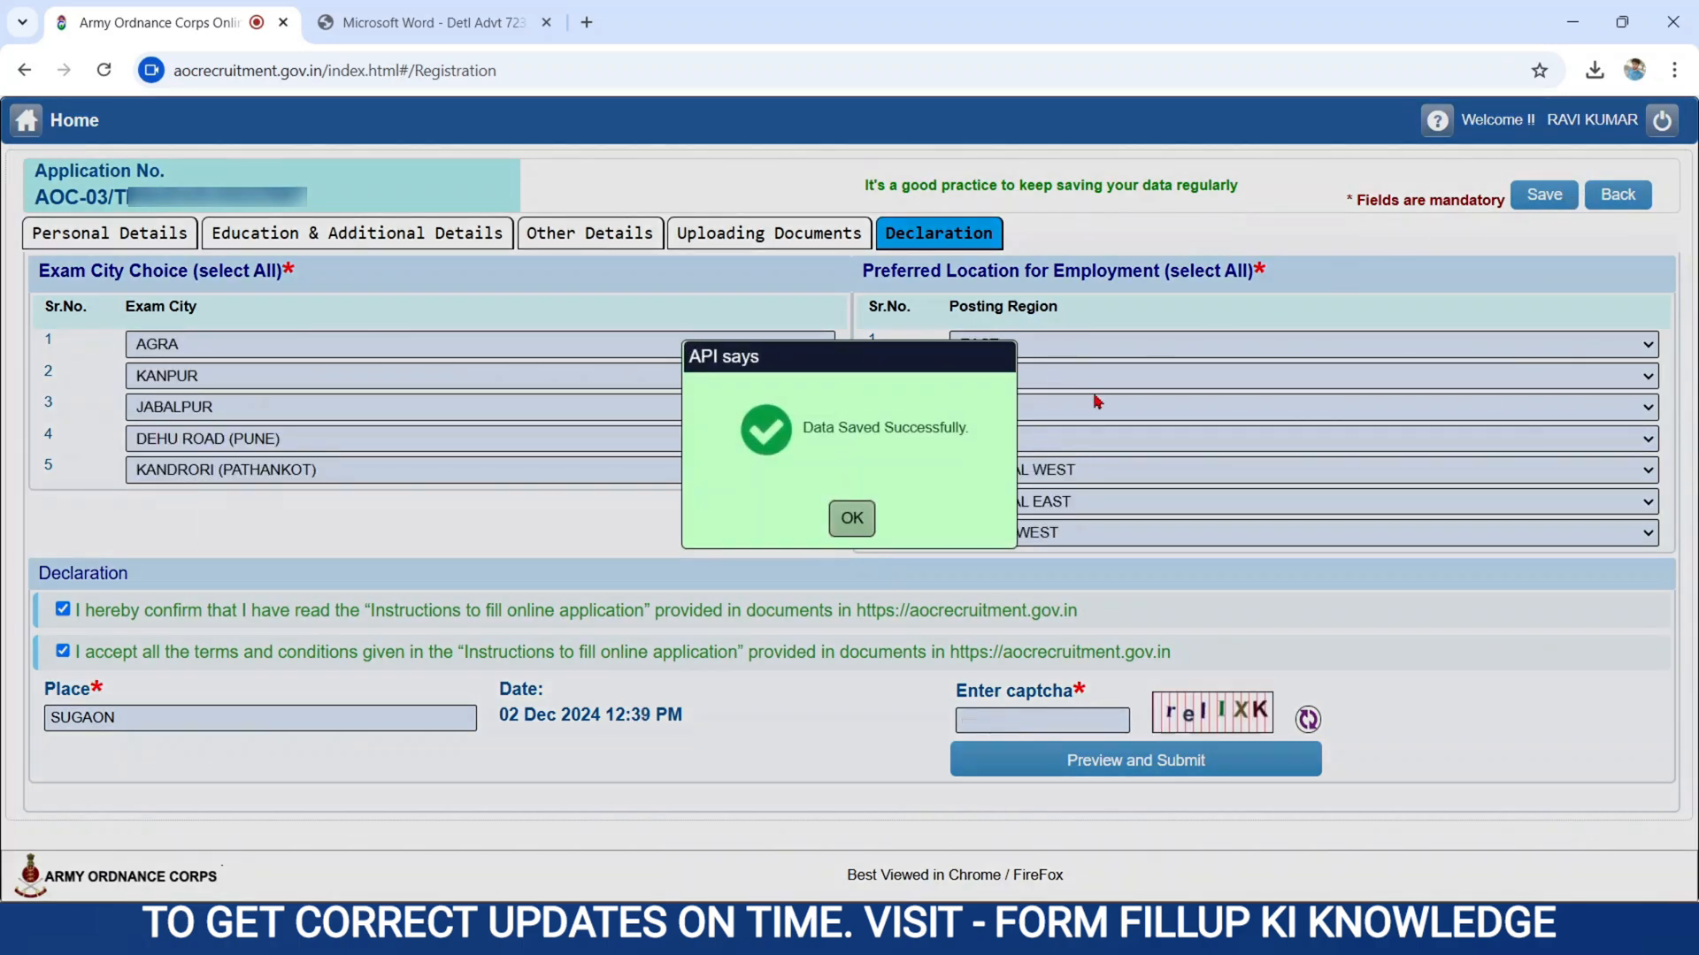
click(851, 520)
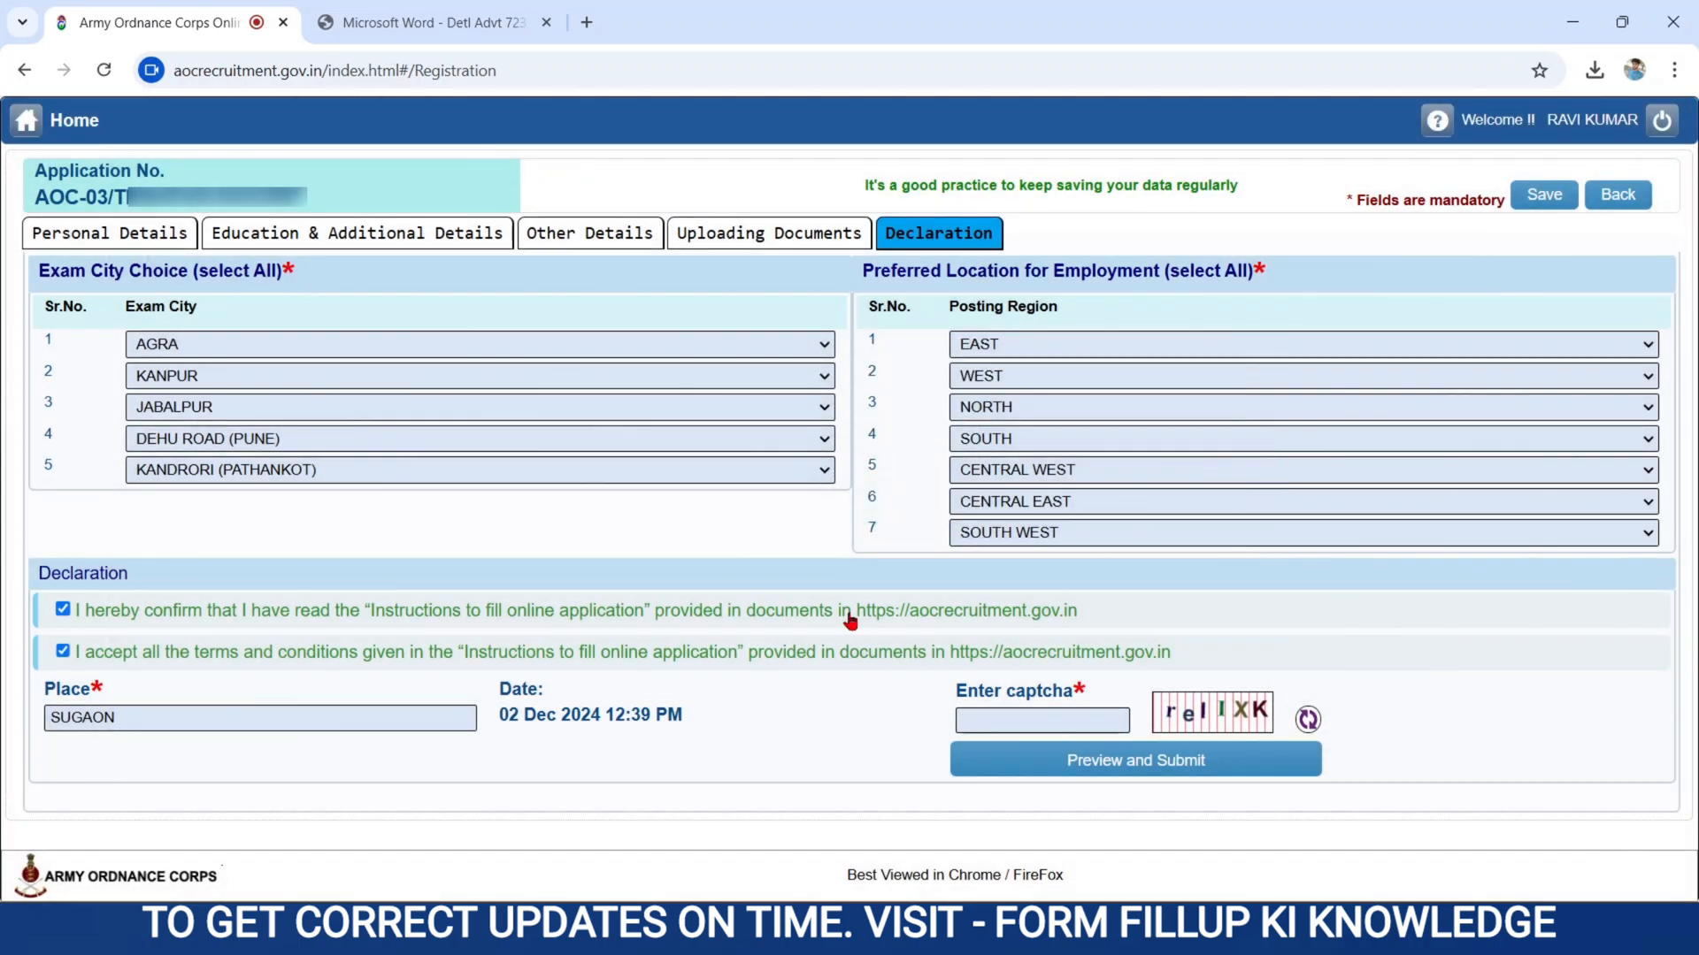
Enter the newly shown captcha and open the application form's preview.
click(1009, 716)
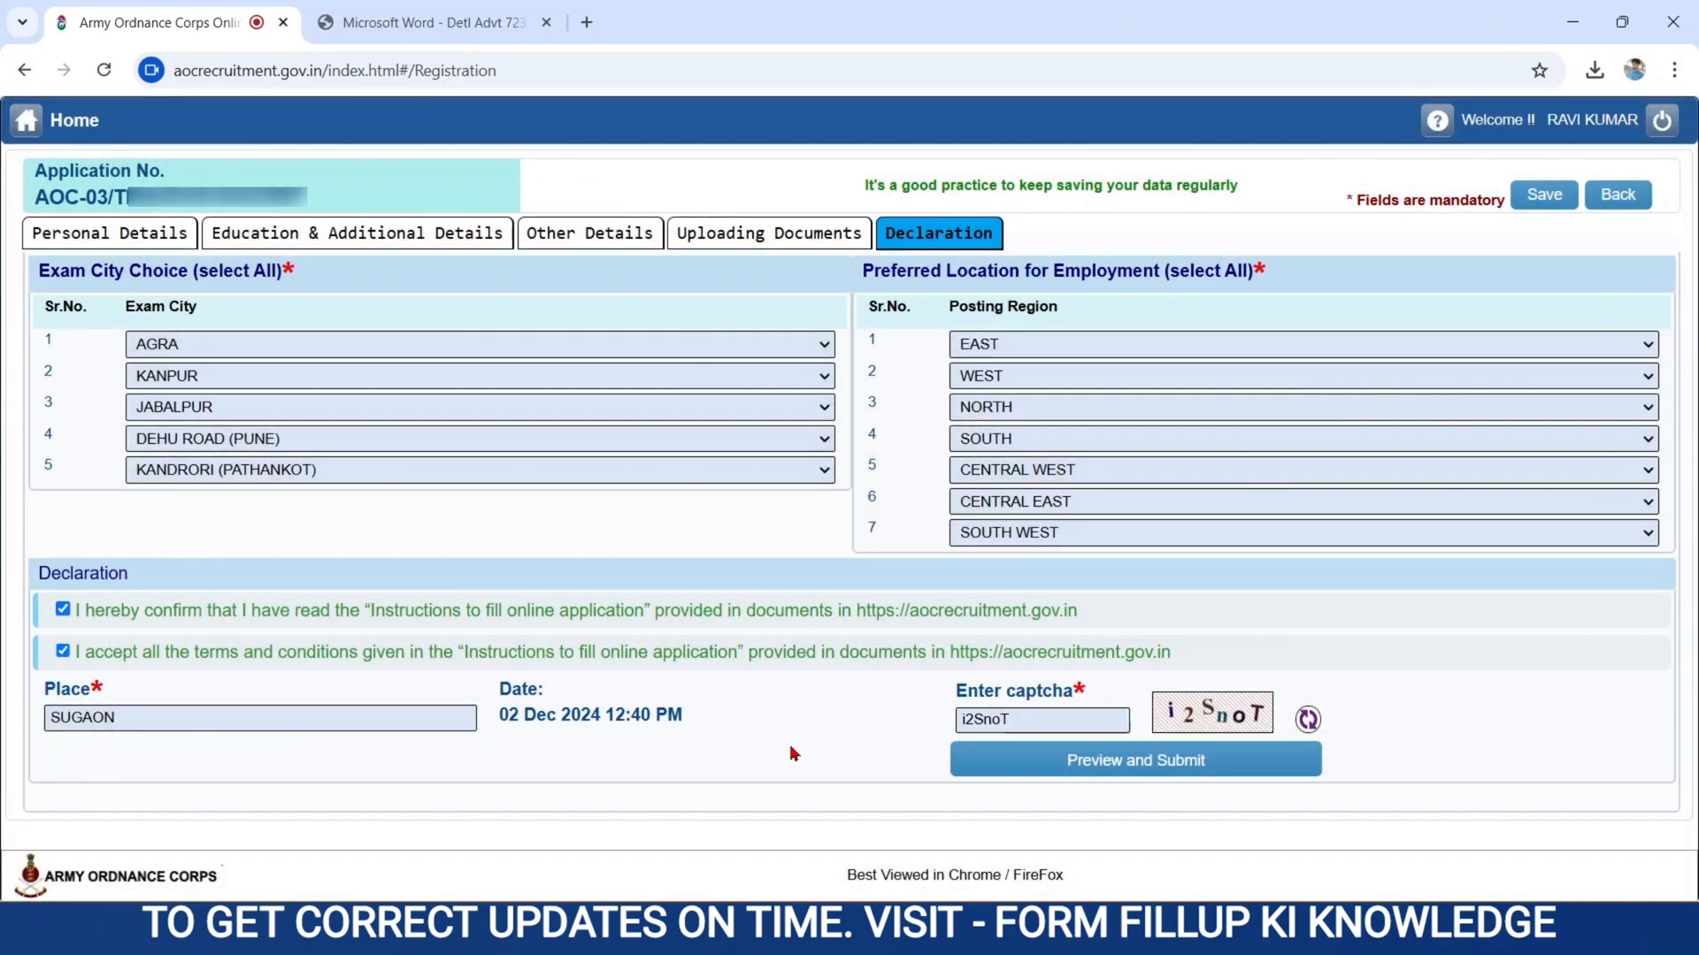
click(1077, 767)
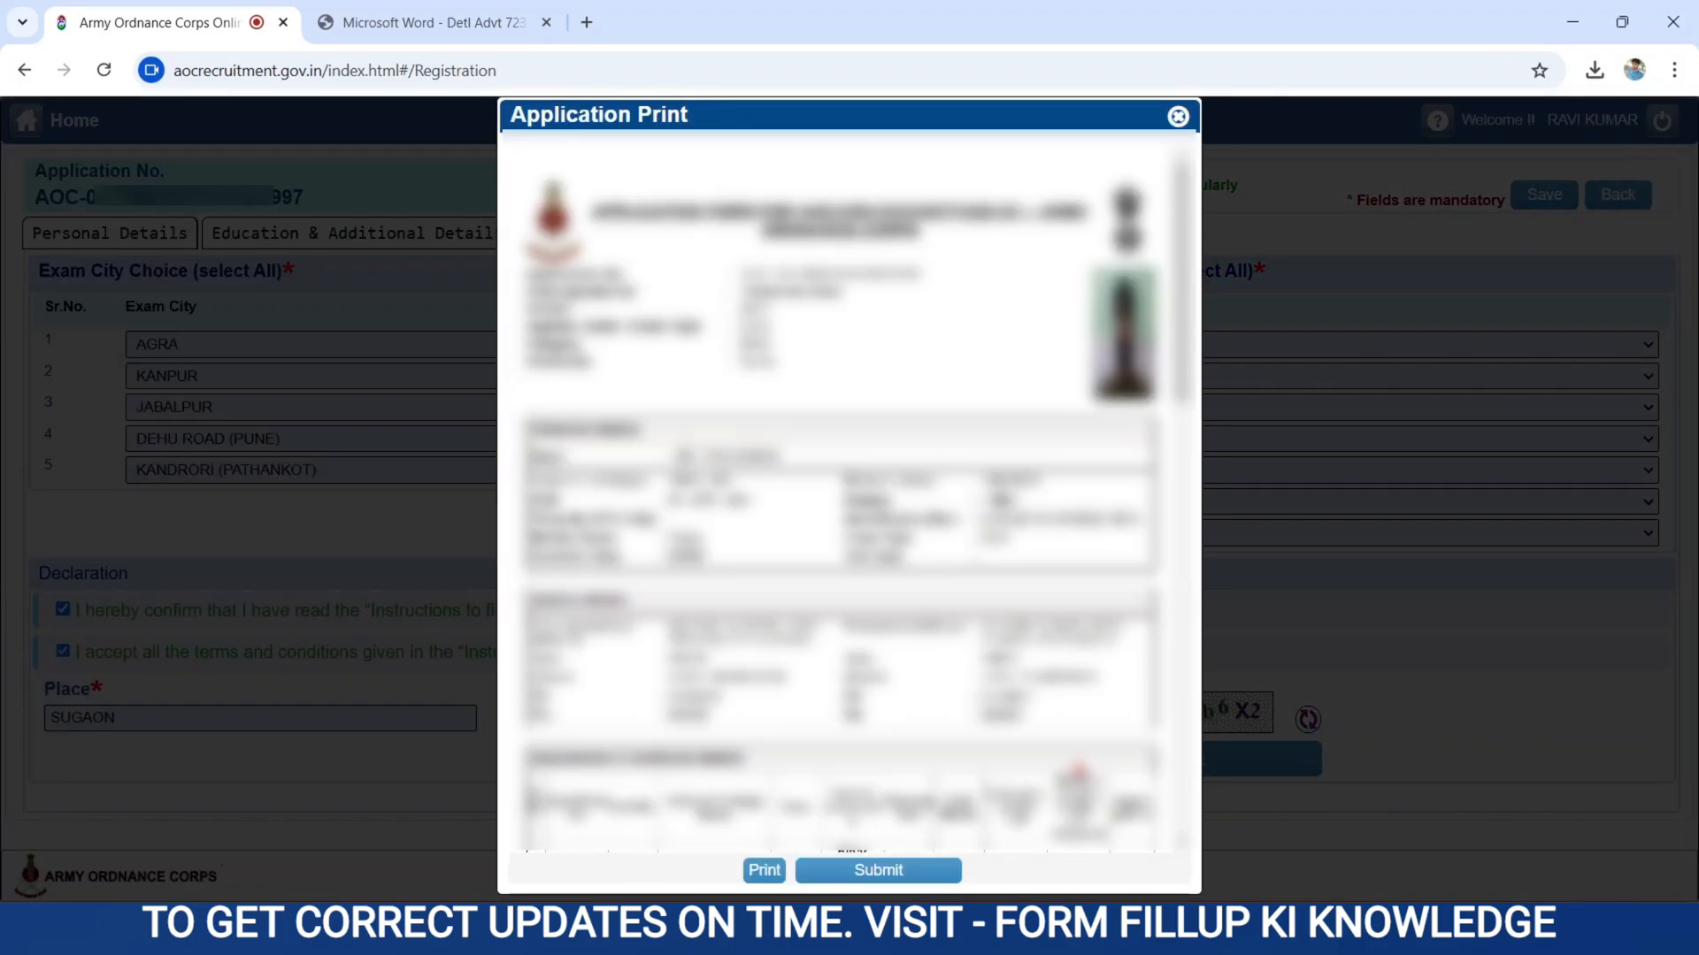
scroll(1077, 768, up, 2)
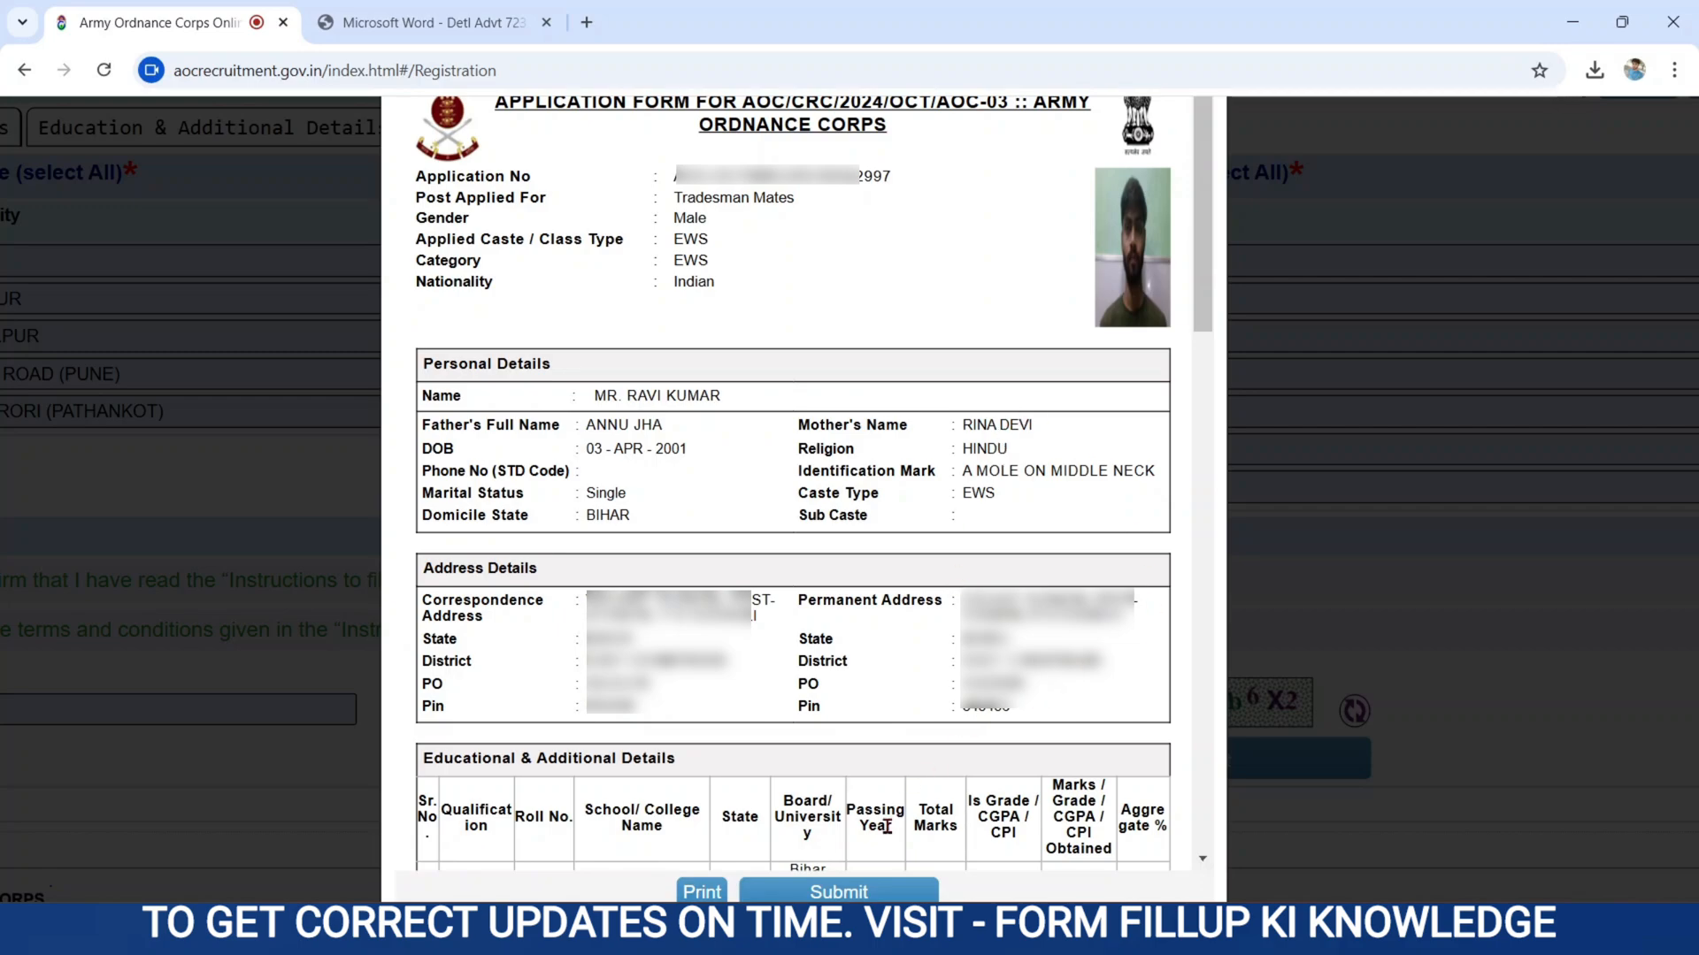
Submit the application with final confirmation and print the submitted form.
click(842, 894)
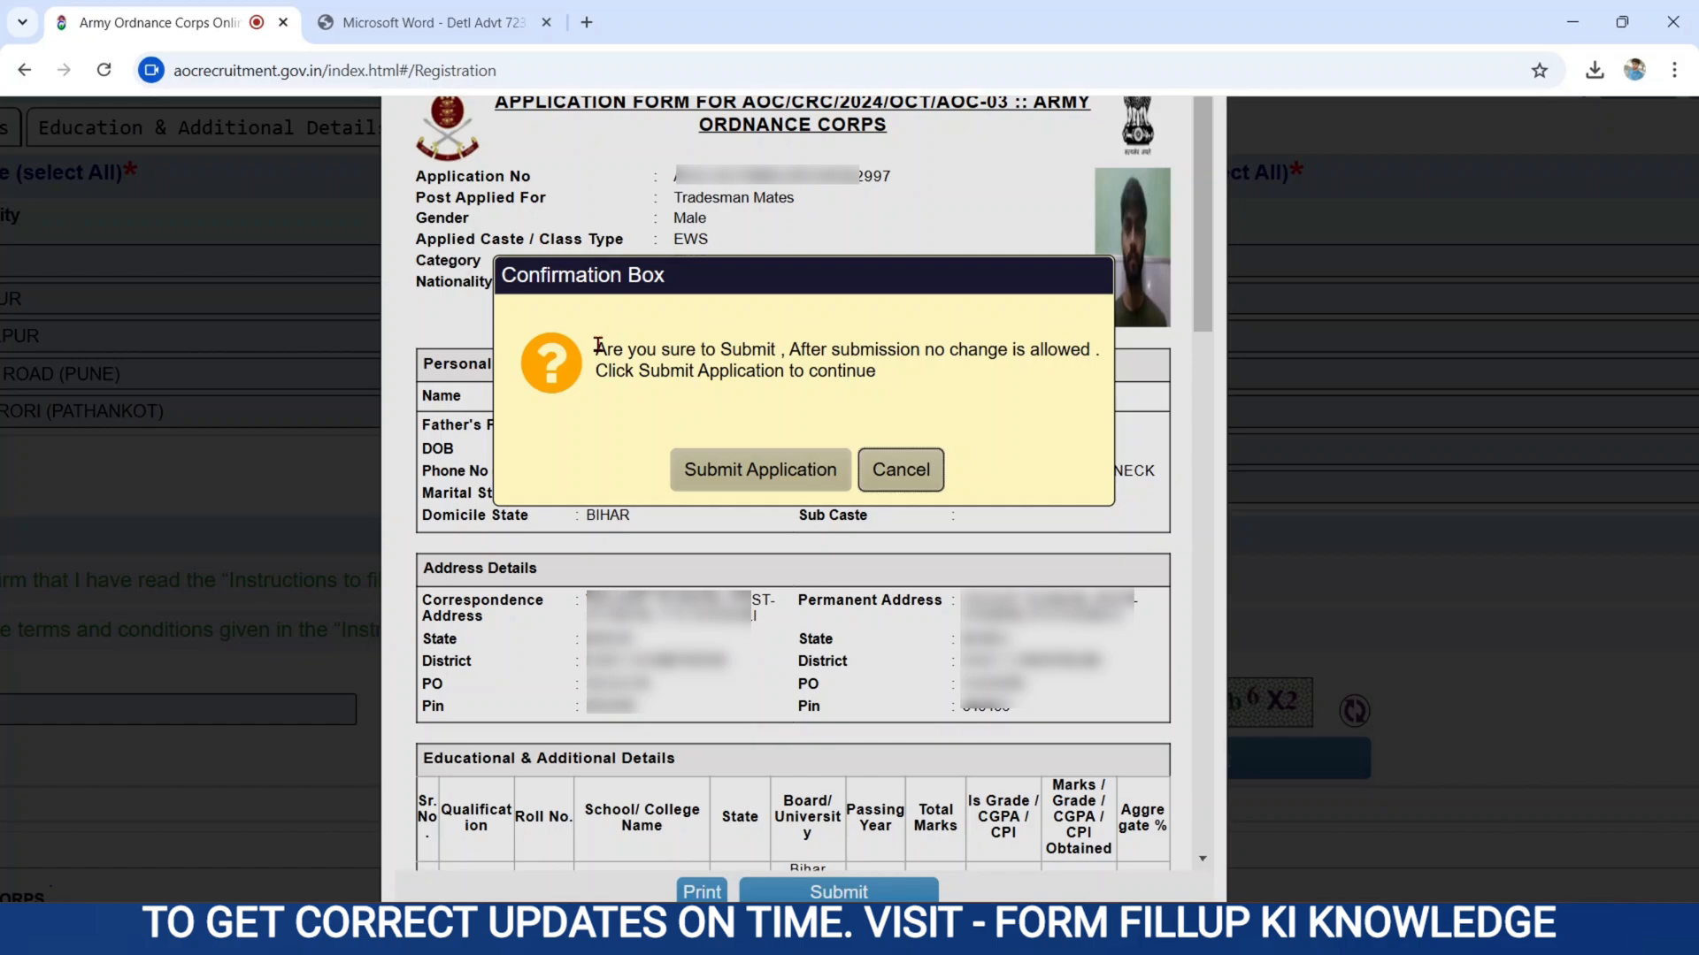
click(743, 471)
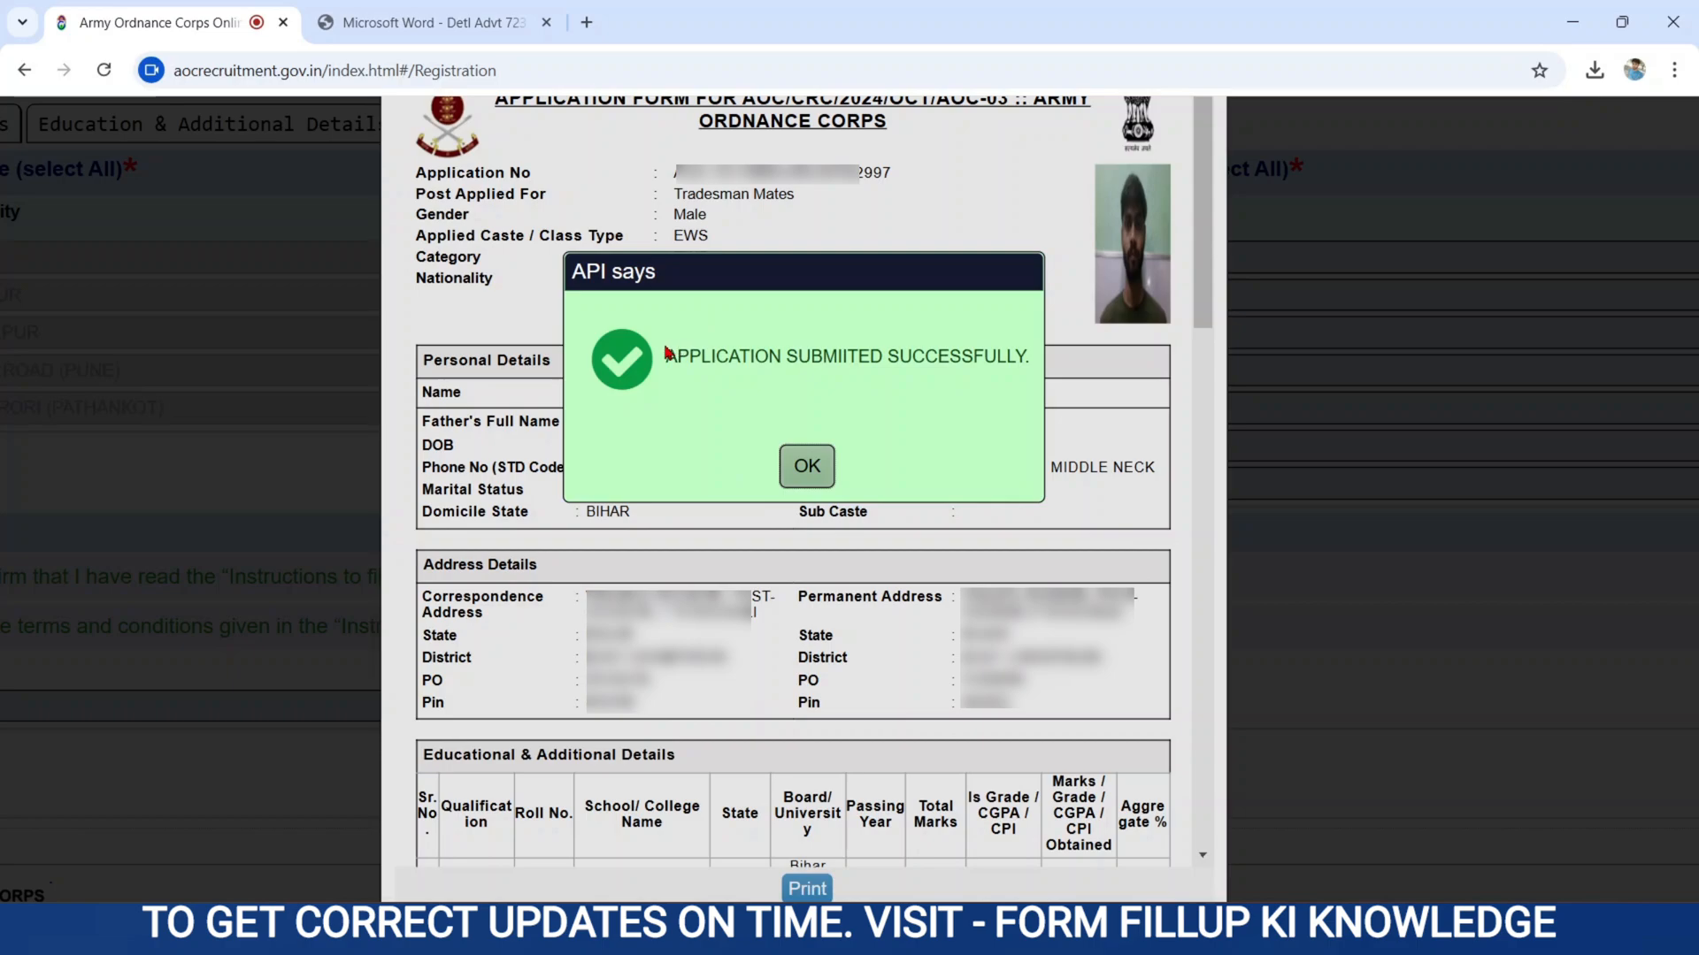
click(804, 462)
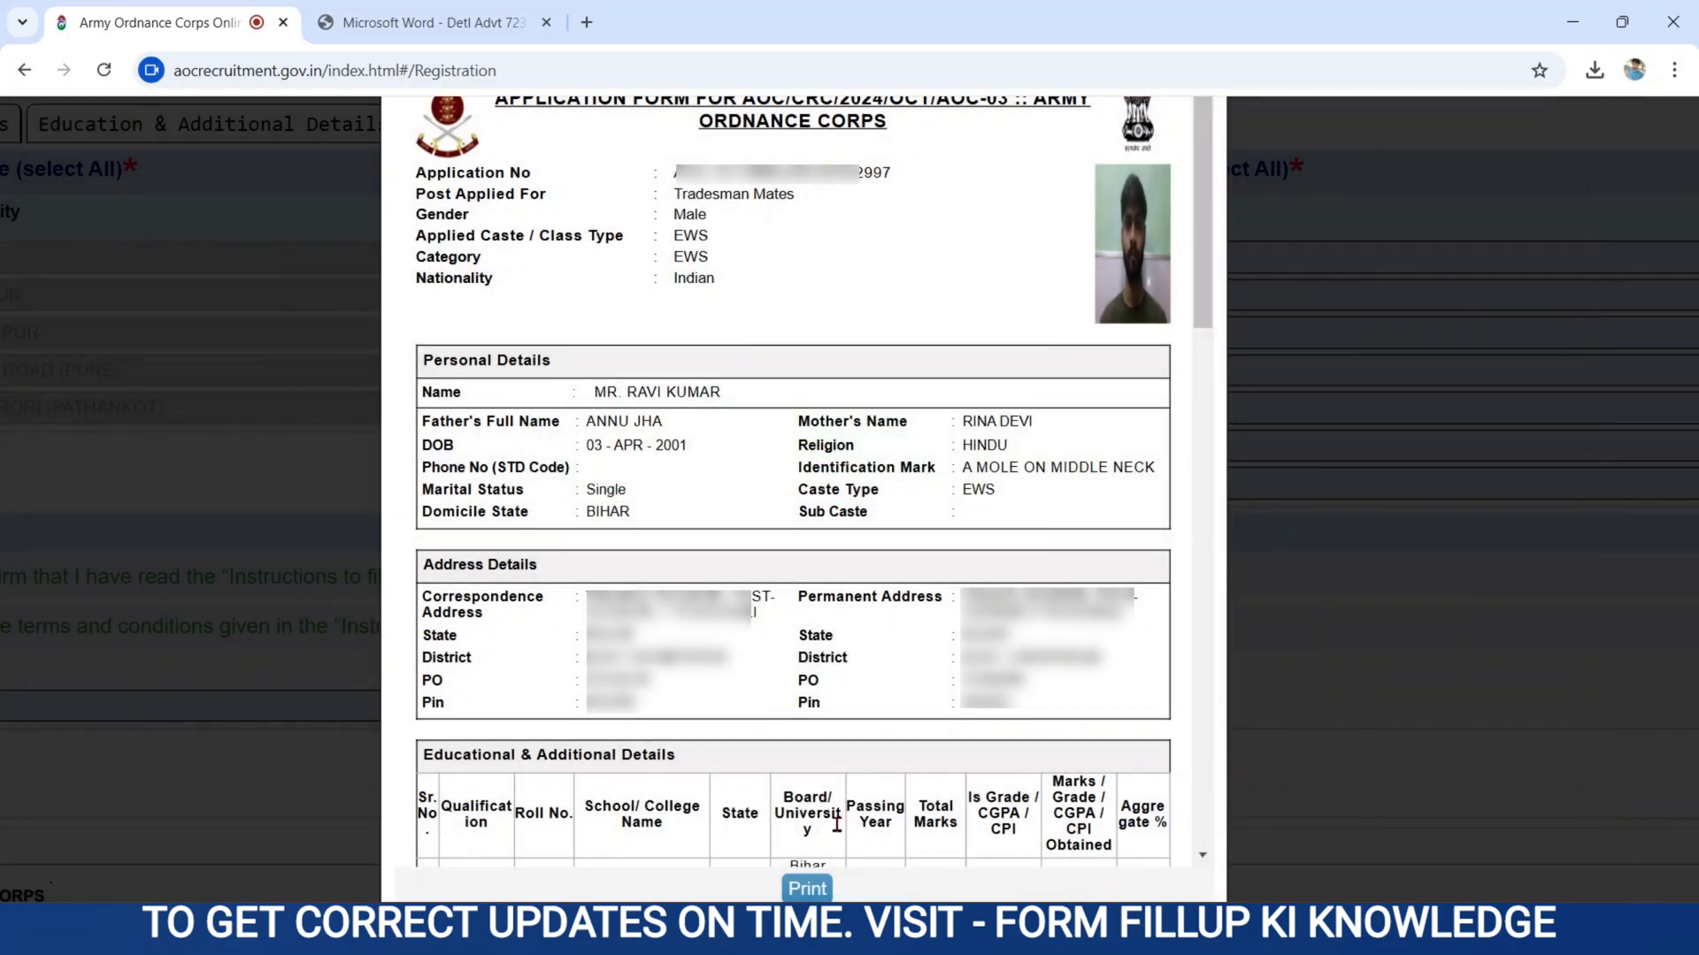
click(806, 887)
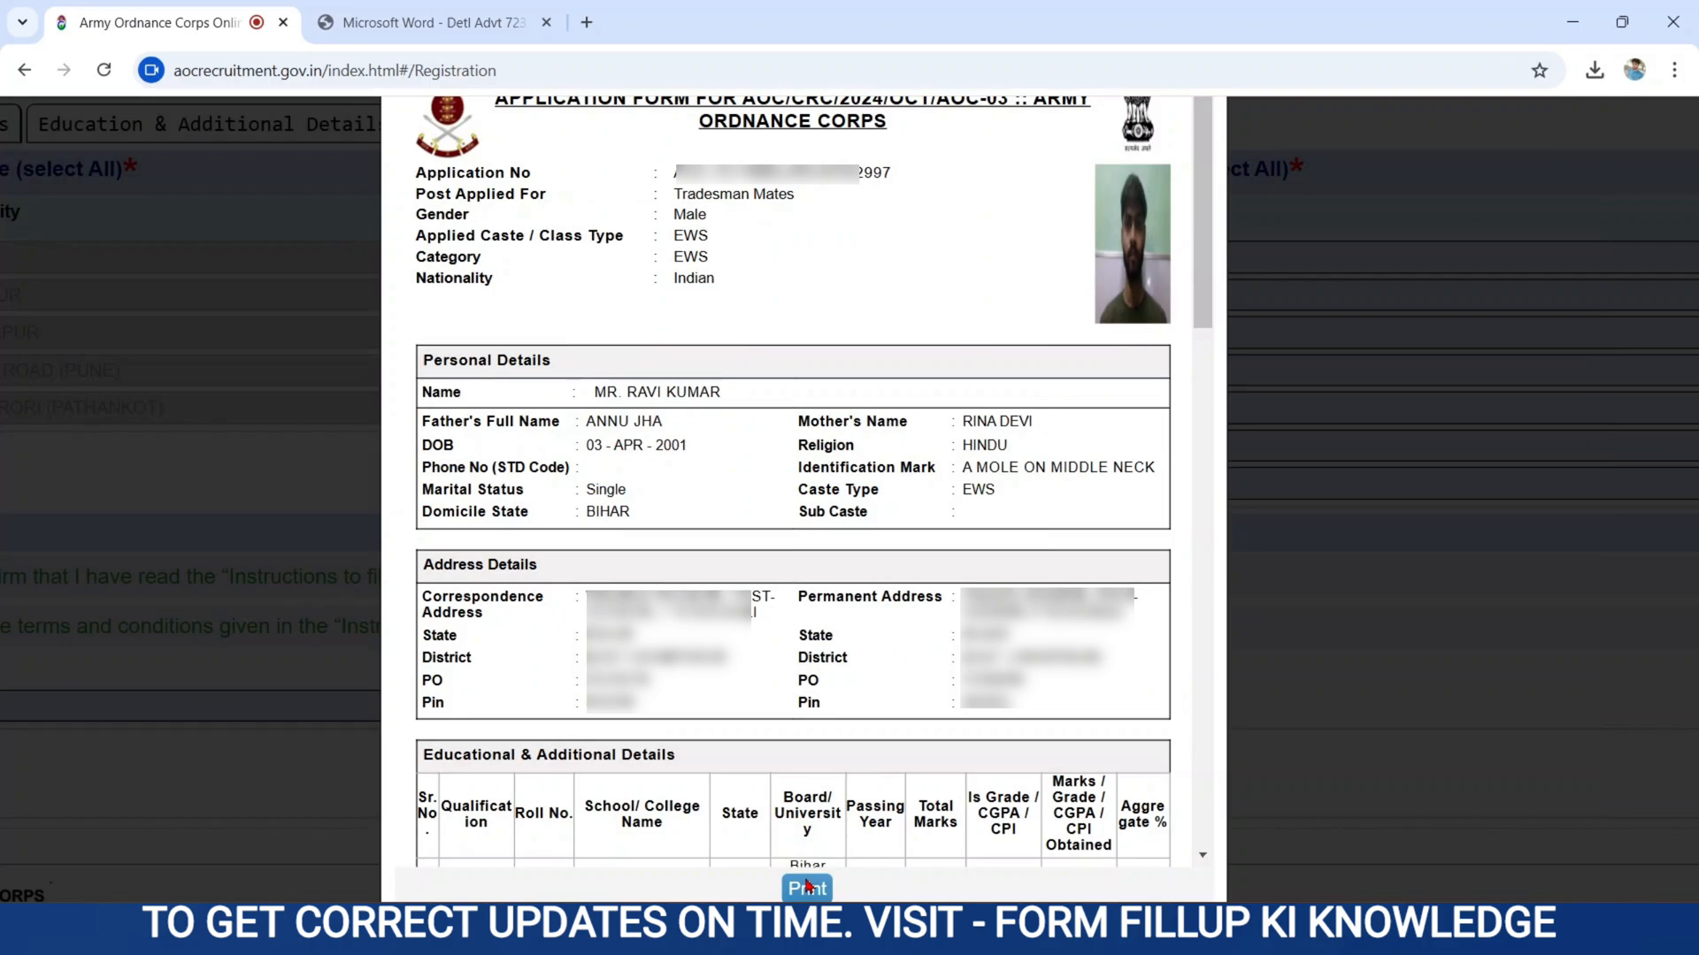